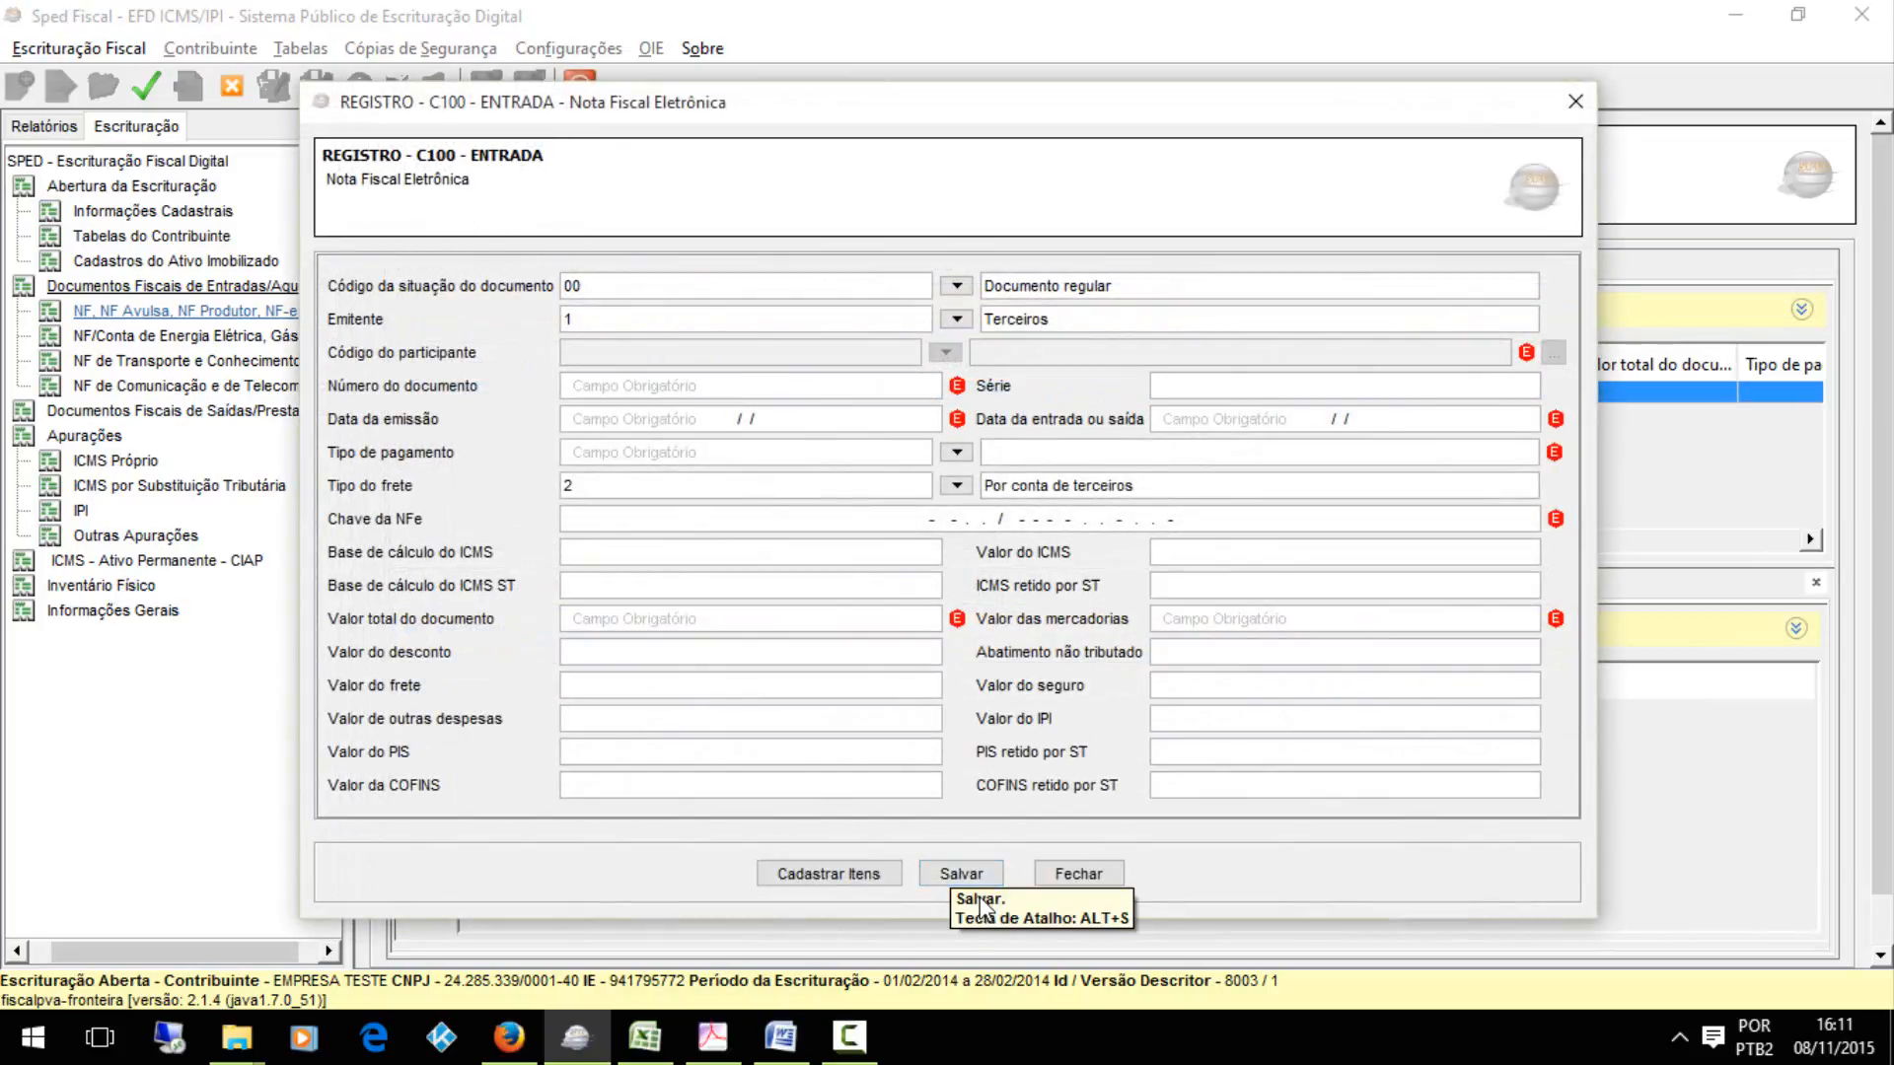
Save the incoming electronic invoice record C100 and check the record hierarchy in the Excel workbook hierarquia.xlsx
click(961, 874)
click(651, 1052)
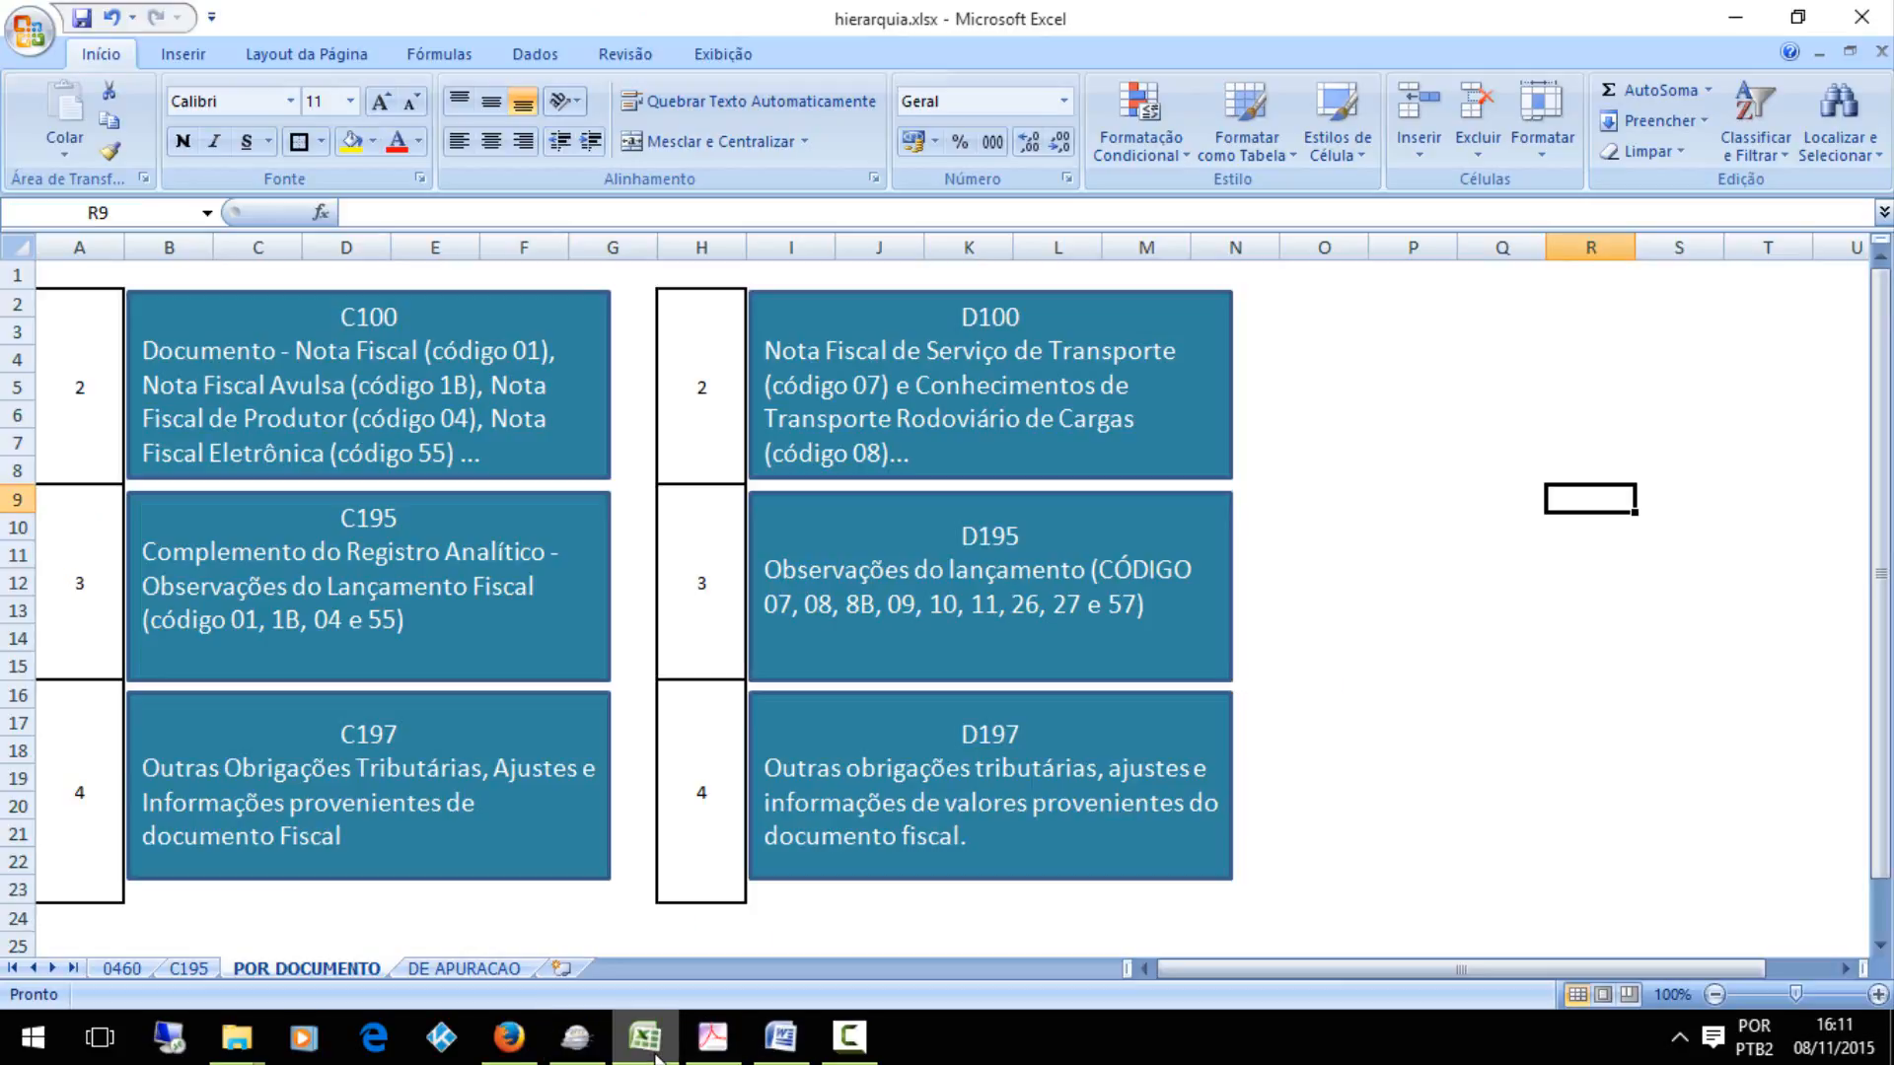
click(656, 1057)
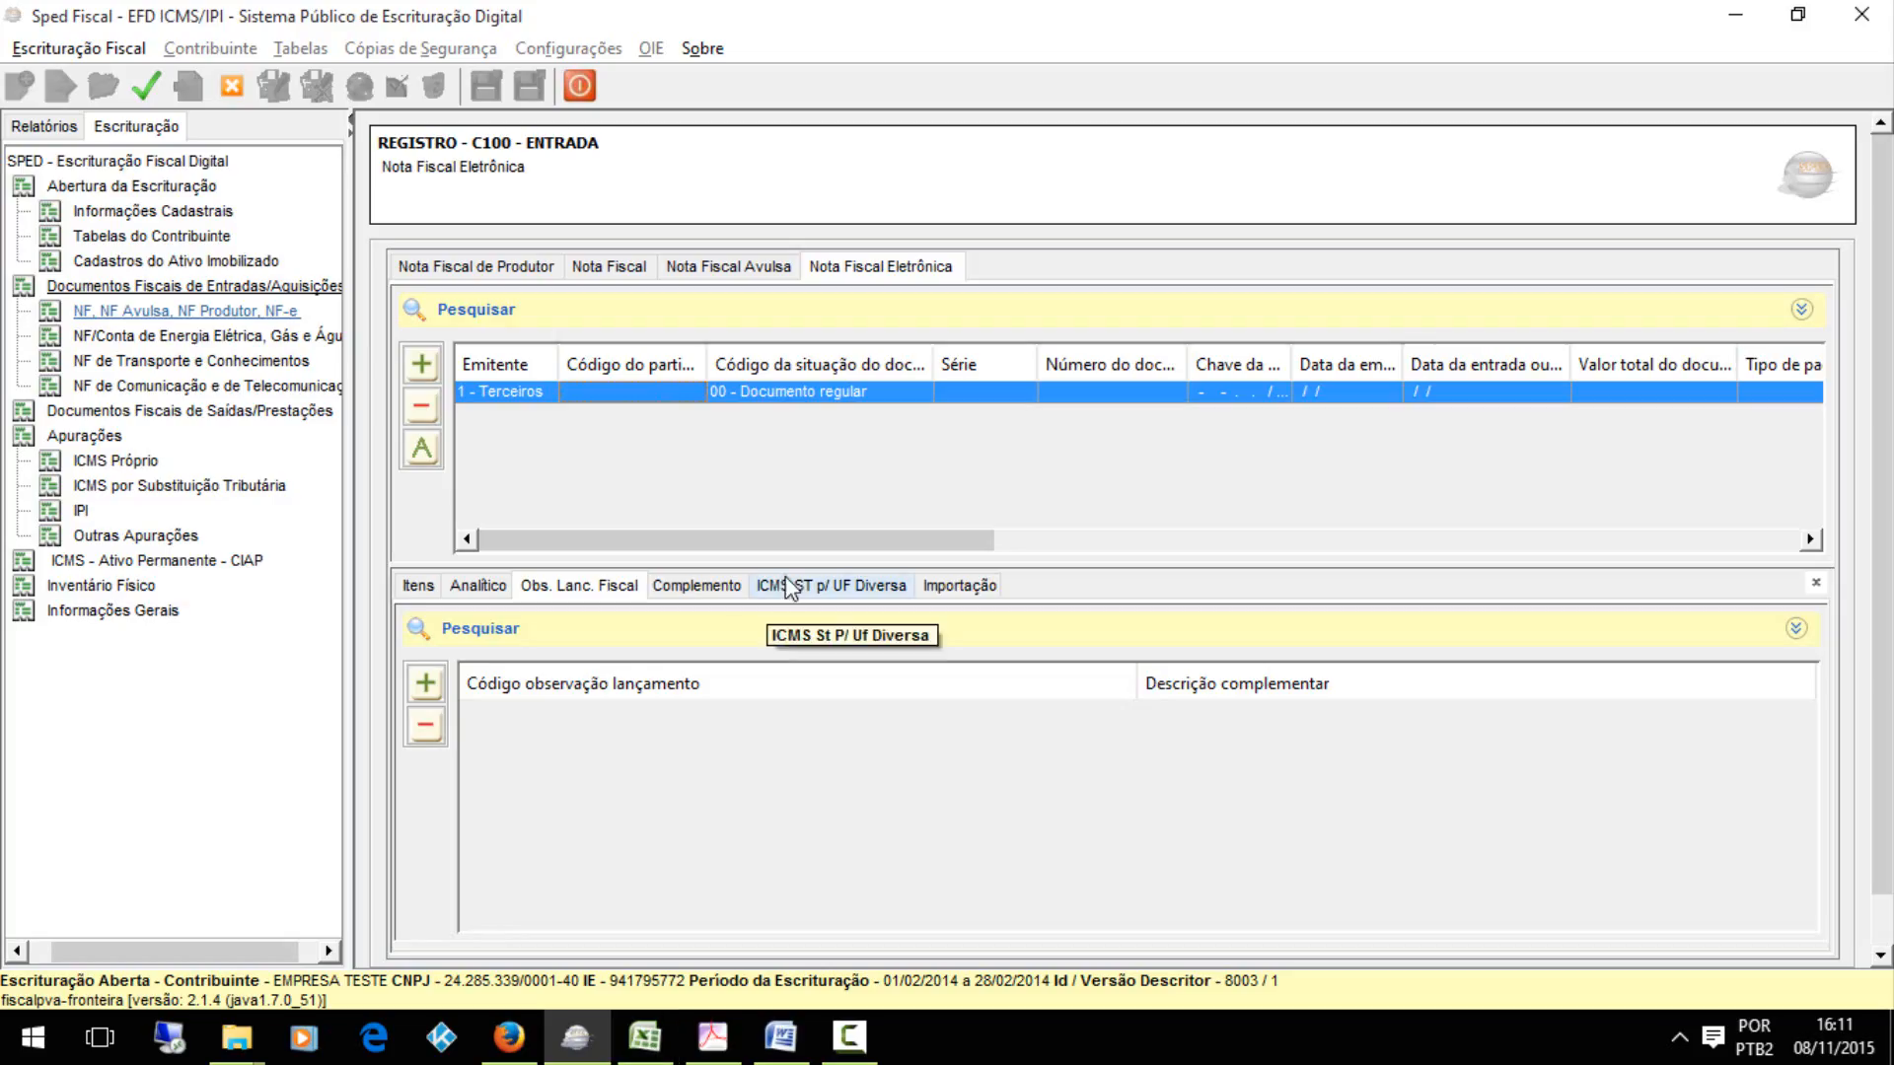
Back in Sped Fiscal, add a C195 fiscal posting observation to the invoice with code 0460 TESTE DE AJUSTE and save it
click(425, 683)
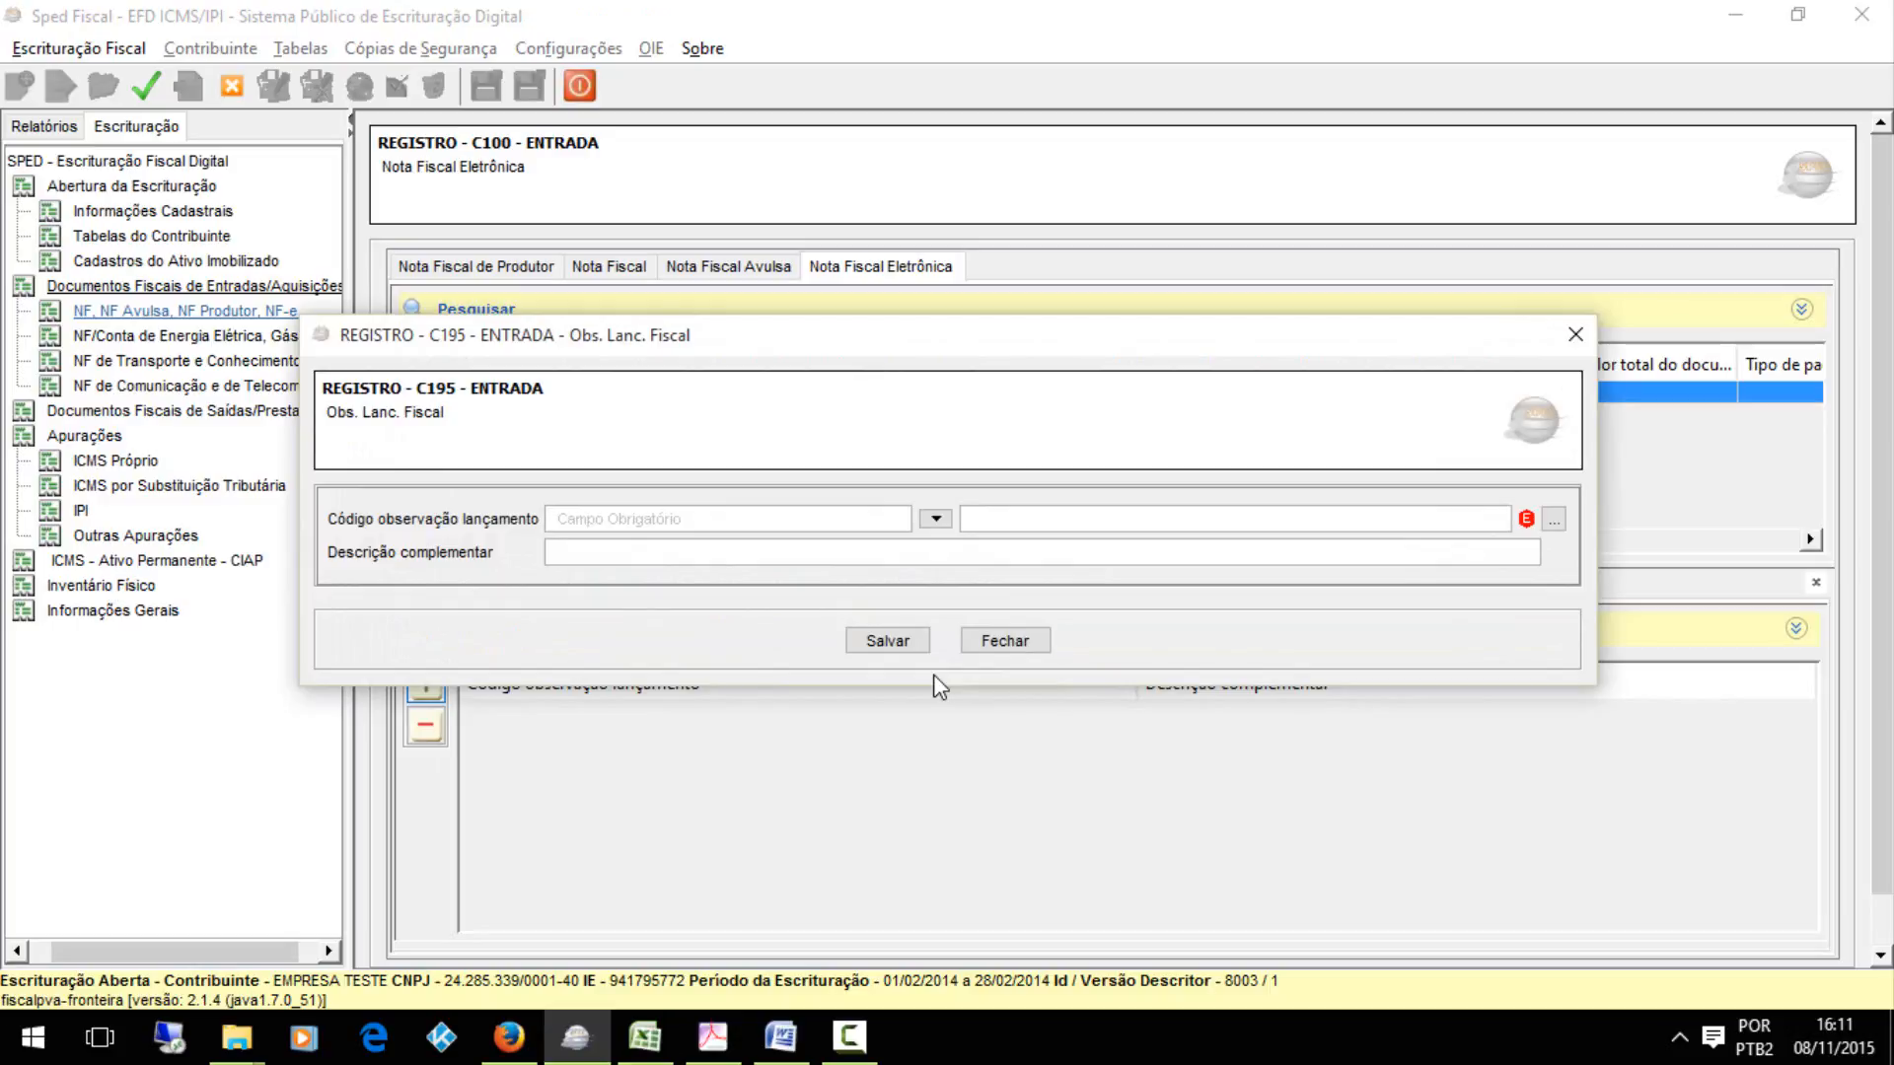
click(935, 520)
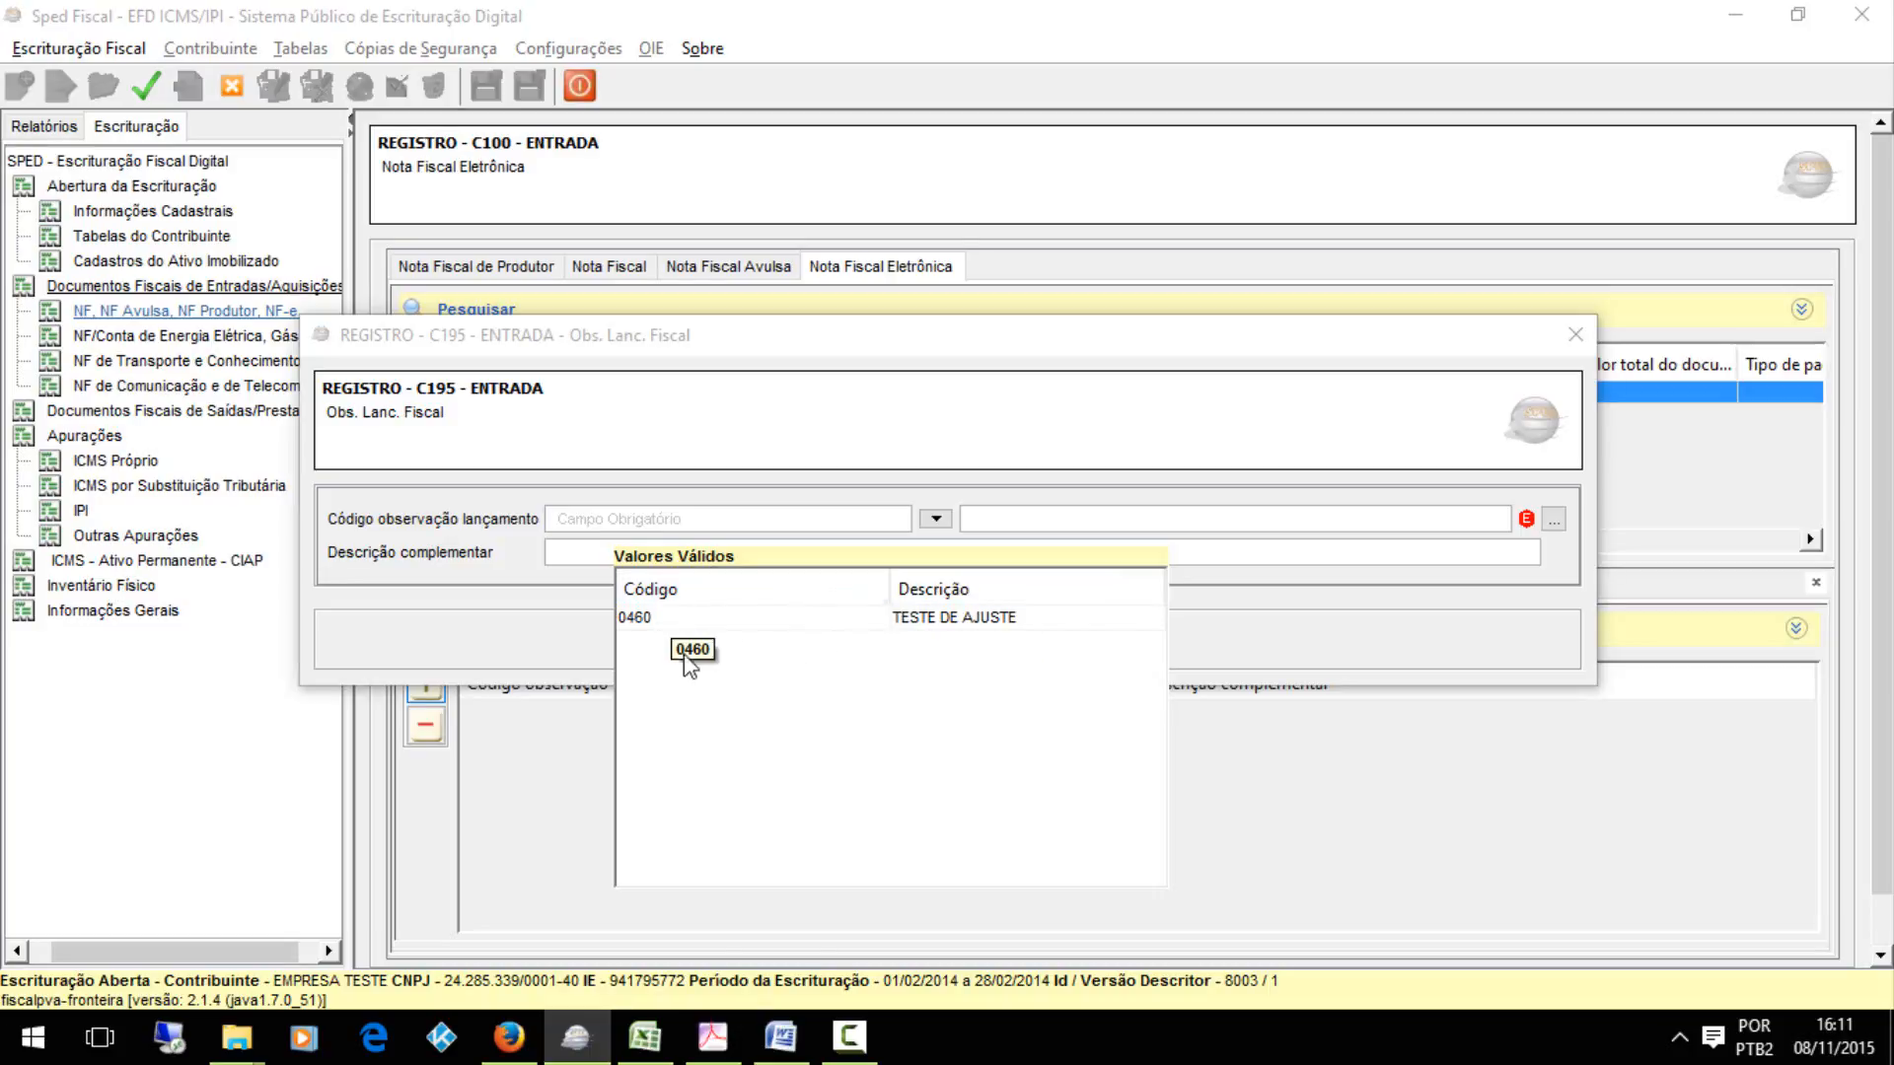
double_click(710, 619)
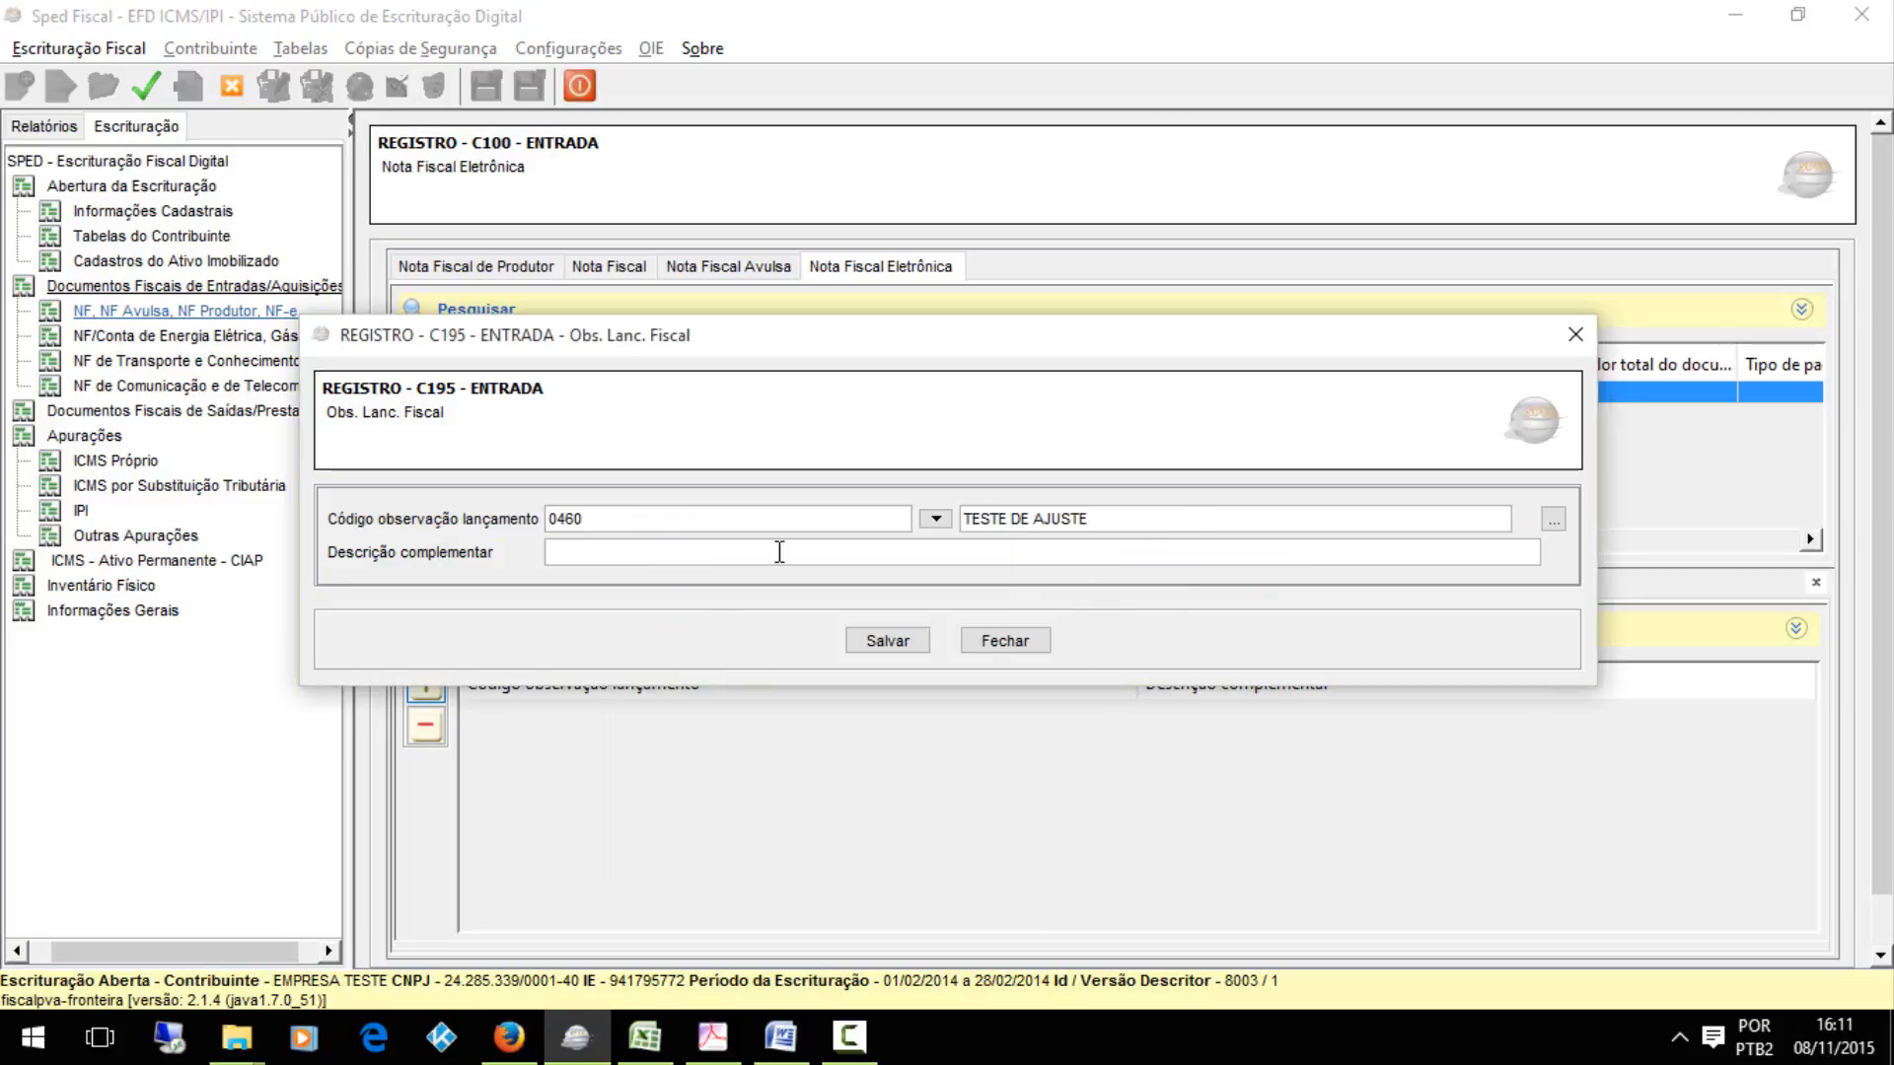
click(750, 553)
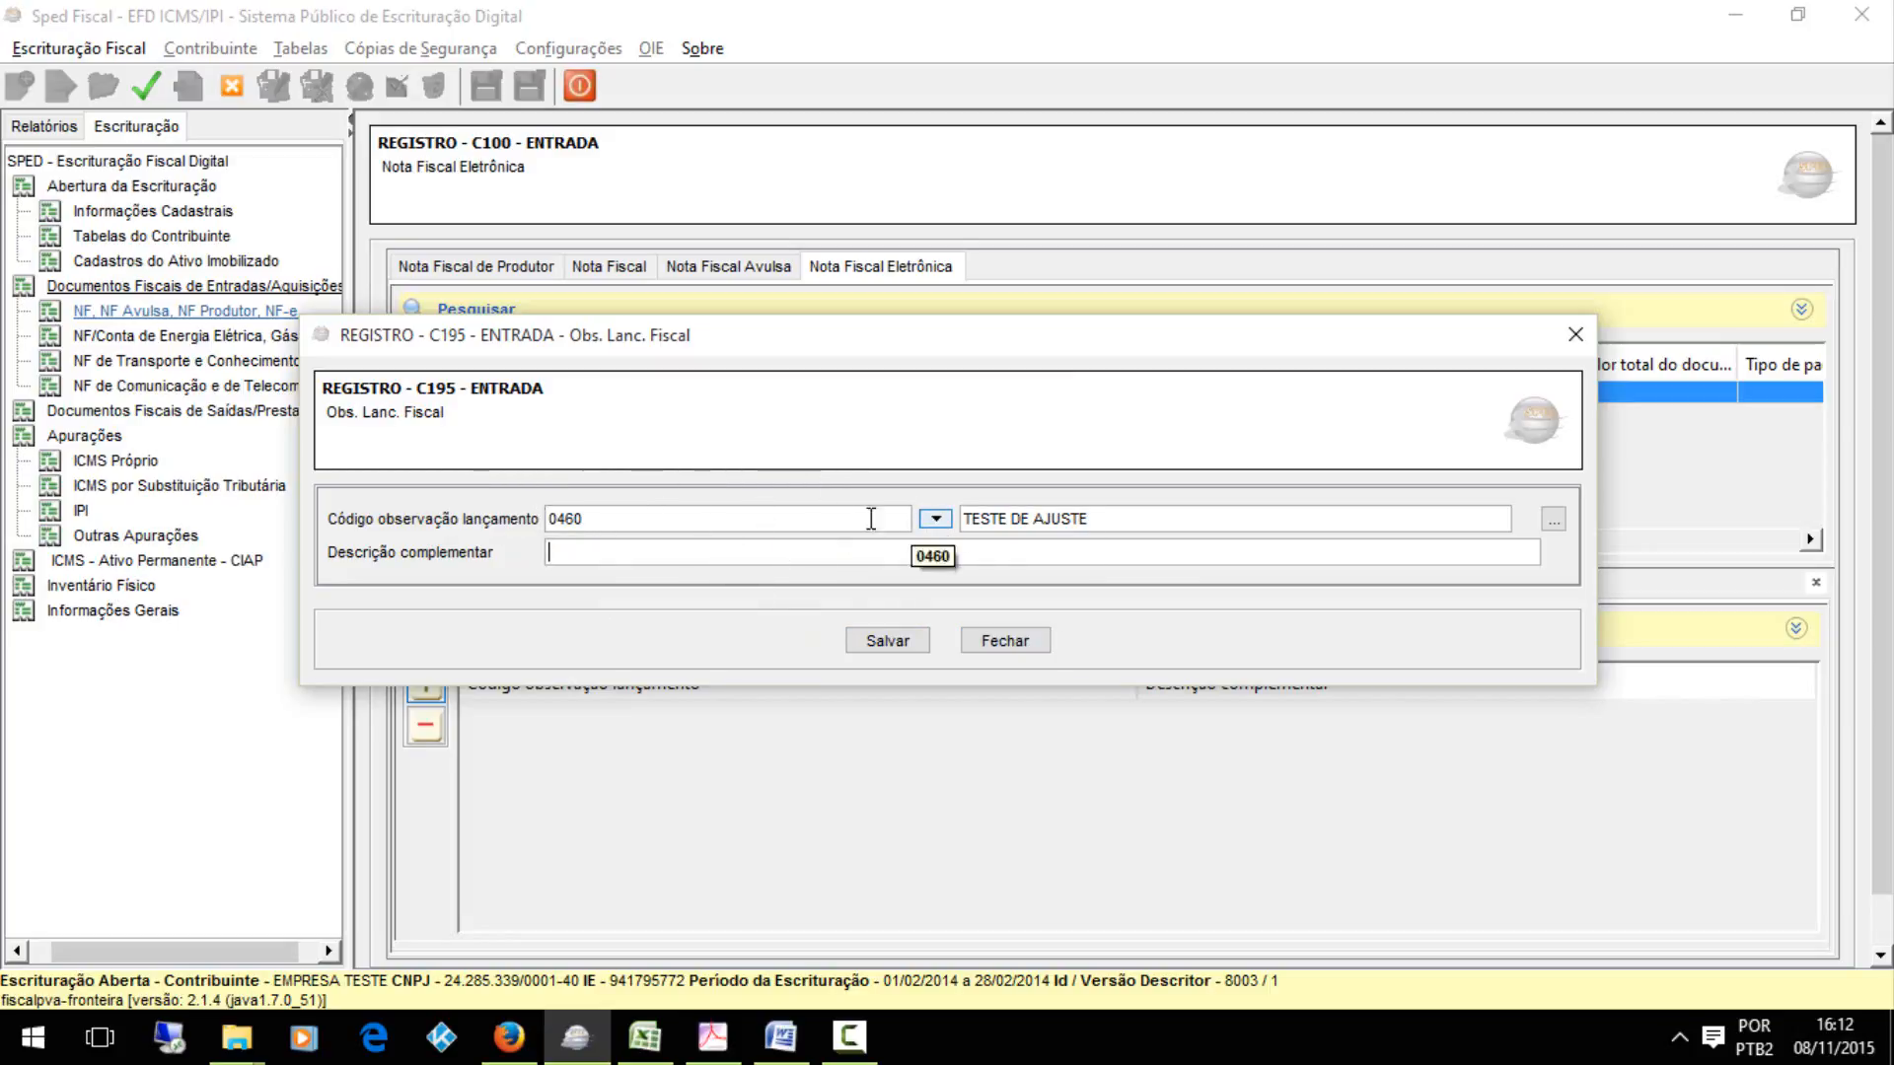
click(934, 519)
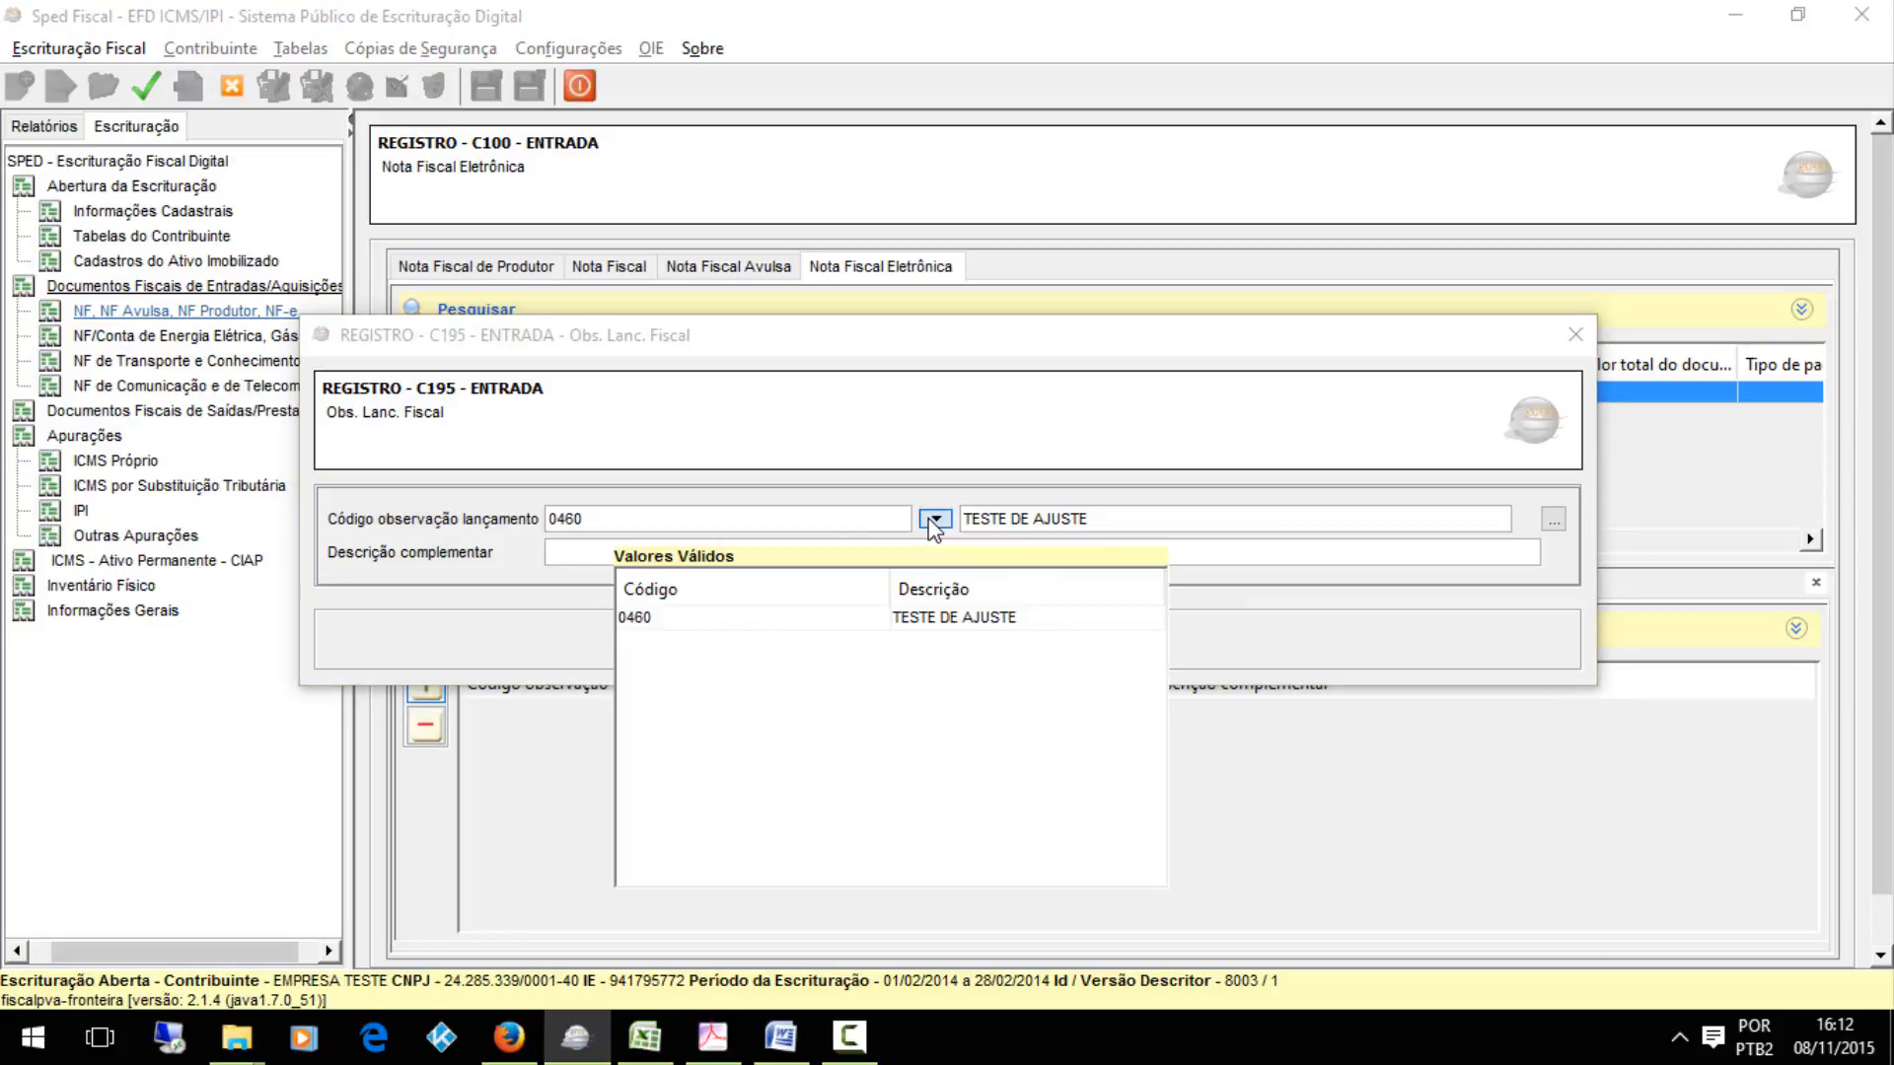
click(904, 617)
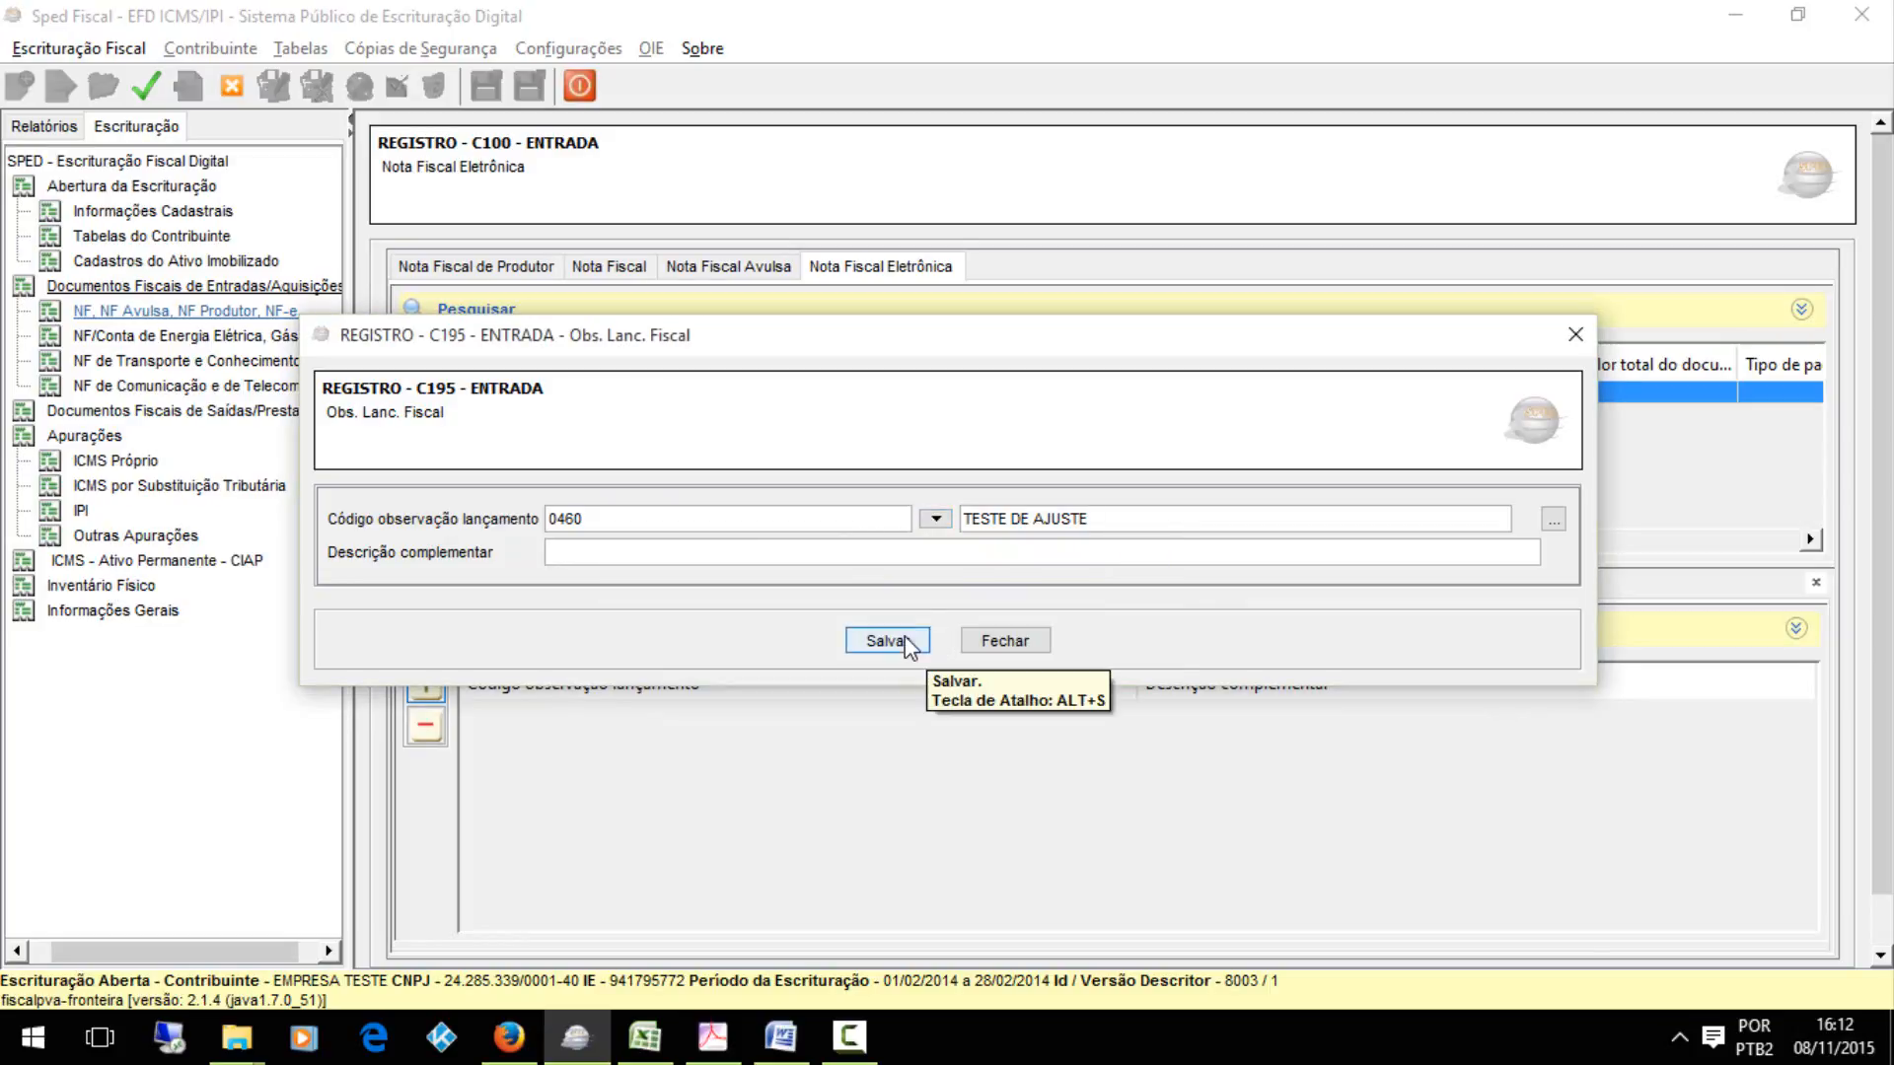
click(903, 639)
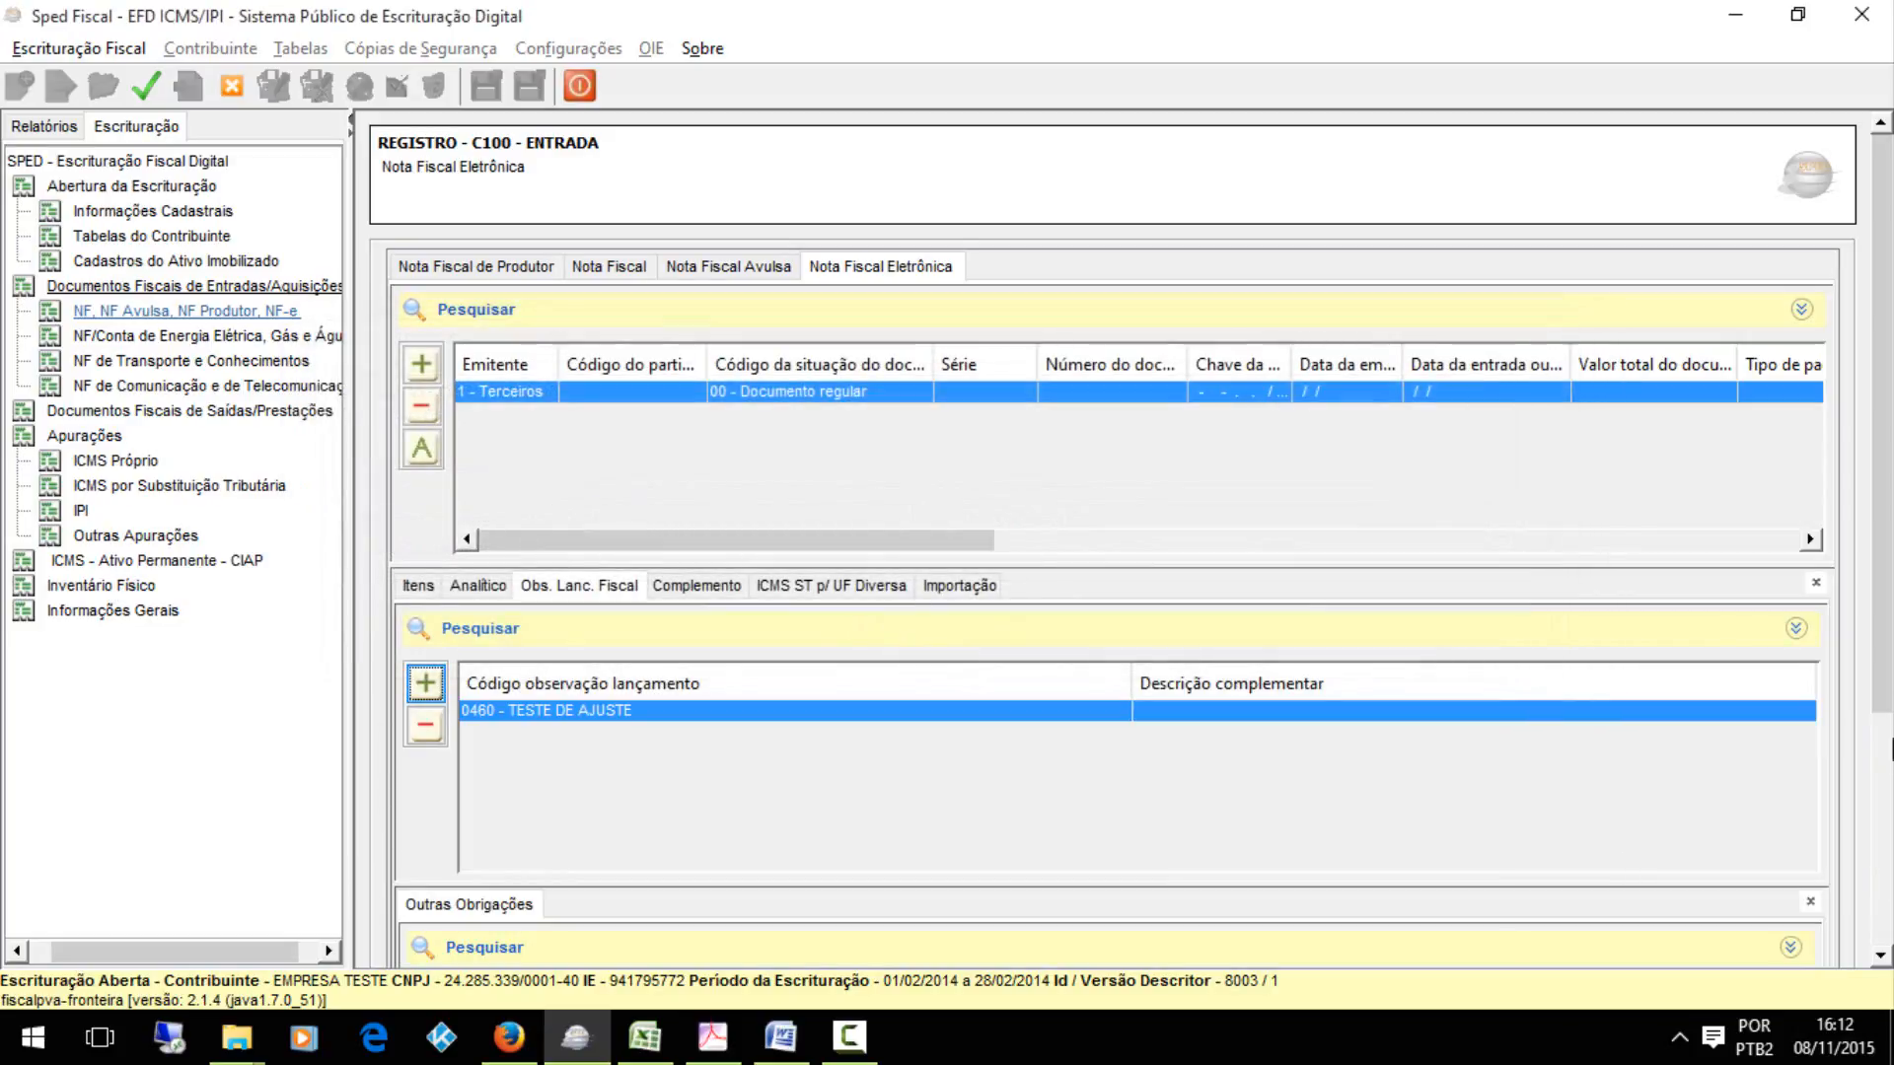
Start a new C197 Outras Obrigações record under the observation and review hierarchy levels 2, 3 and 4 in the Excel workbook
scroll(922, 715, down, 5)
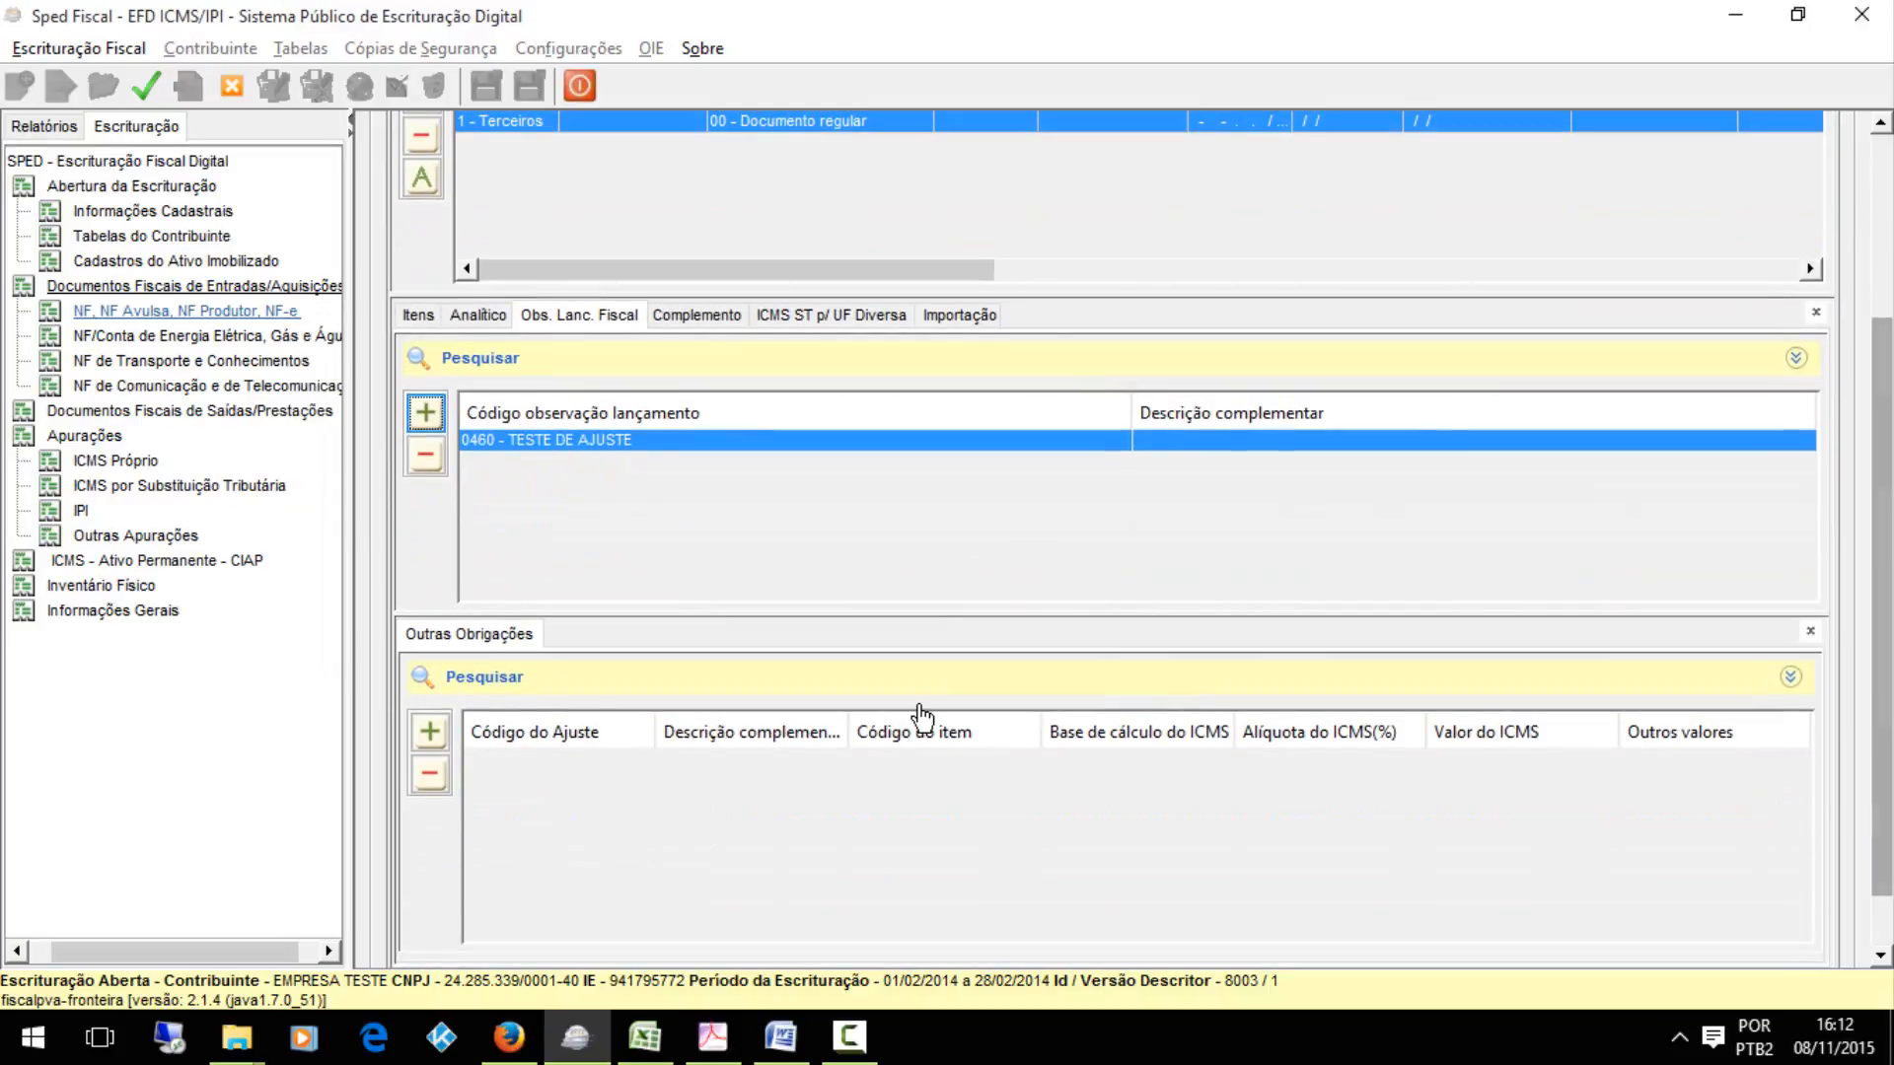
click(429, 731)
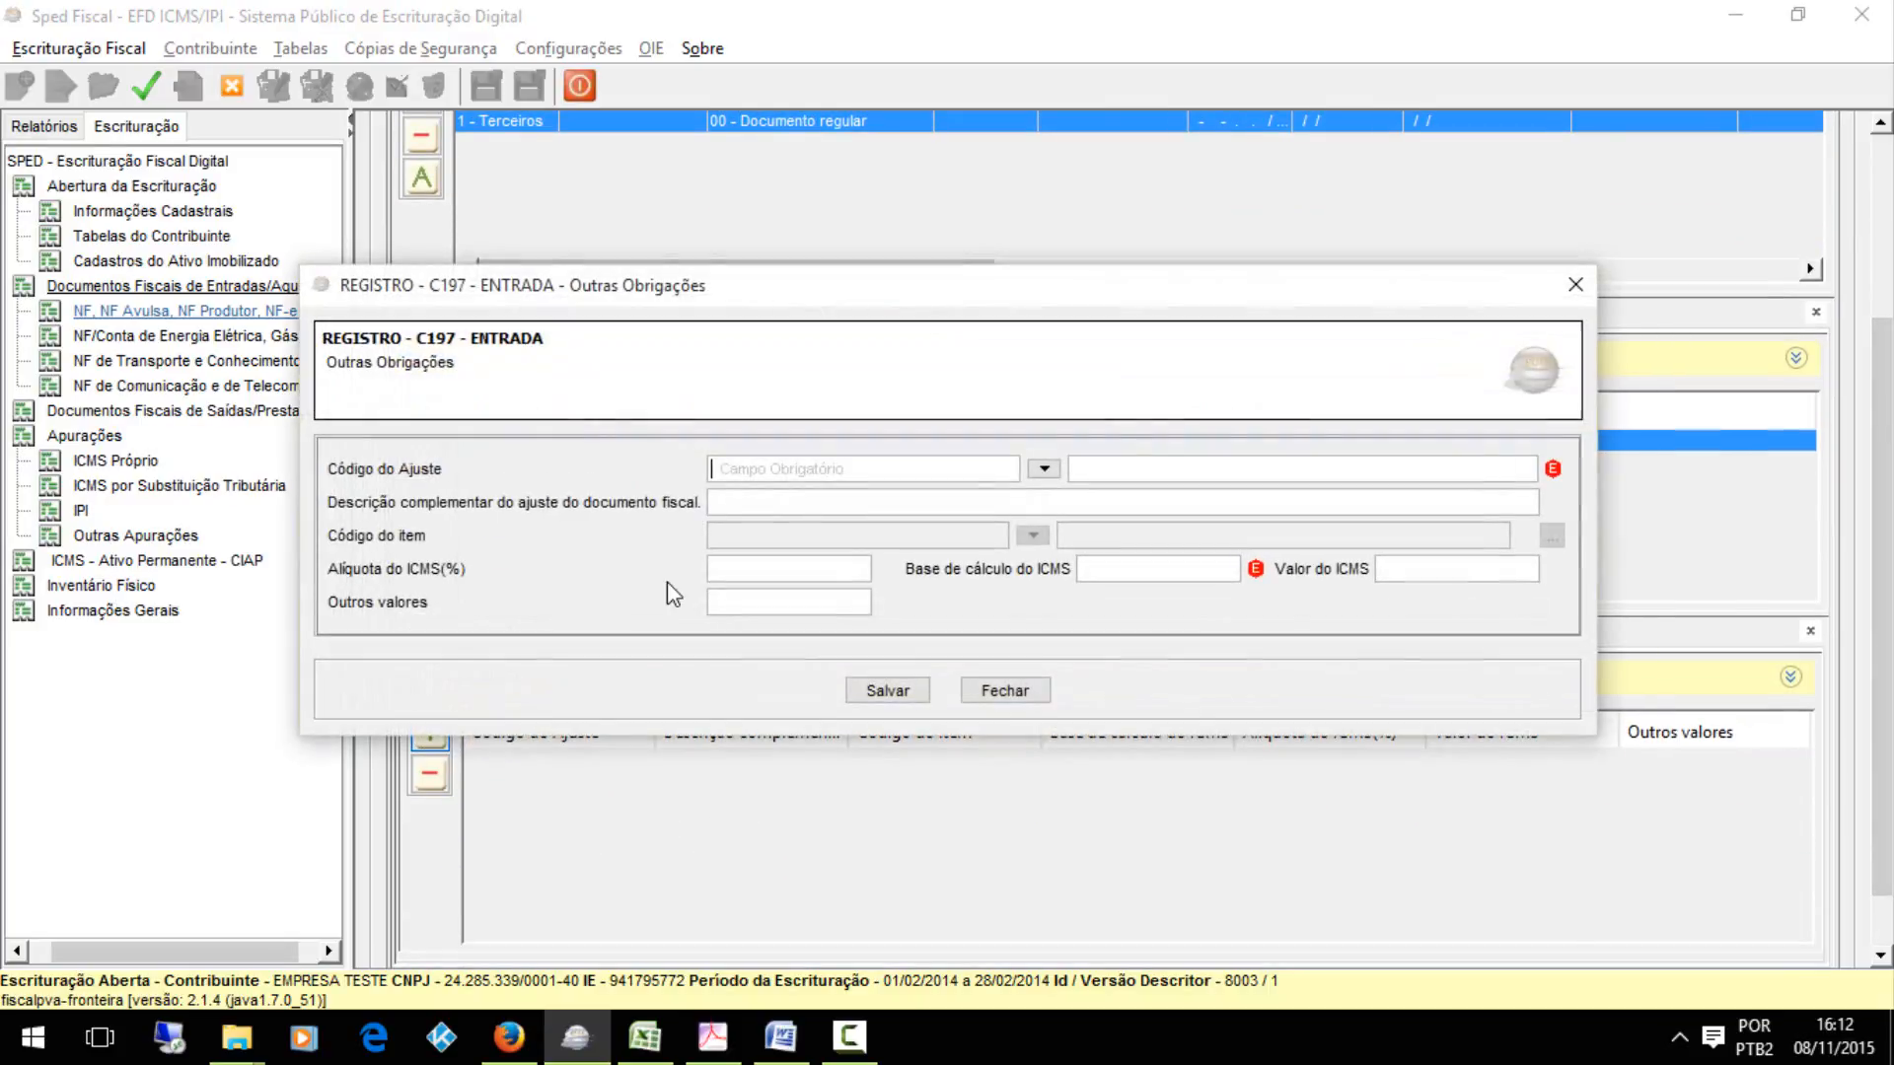
click(644, 1036)
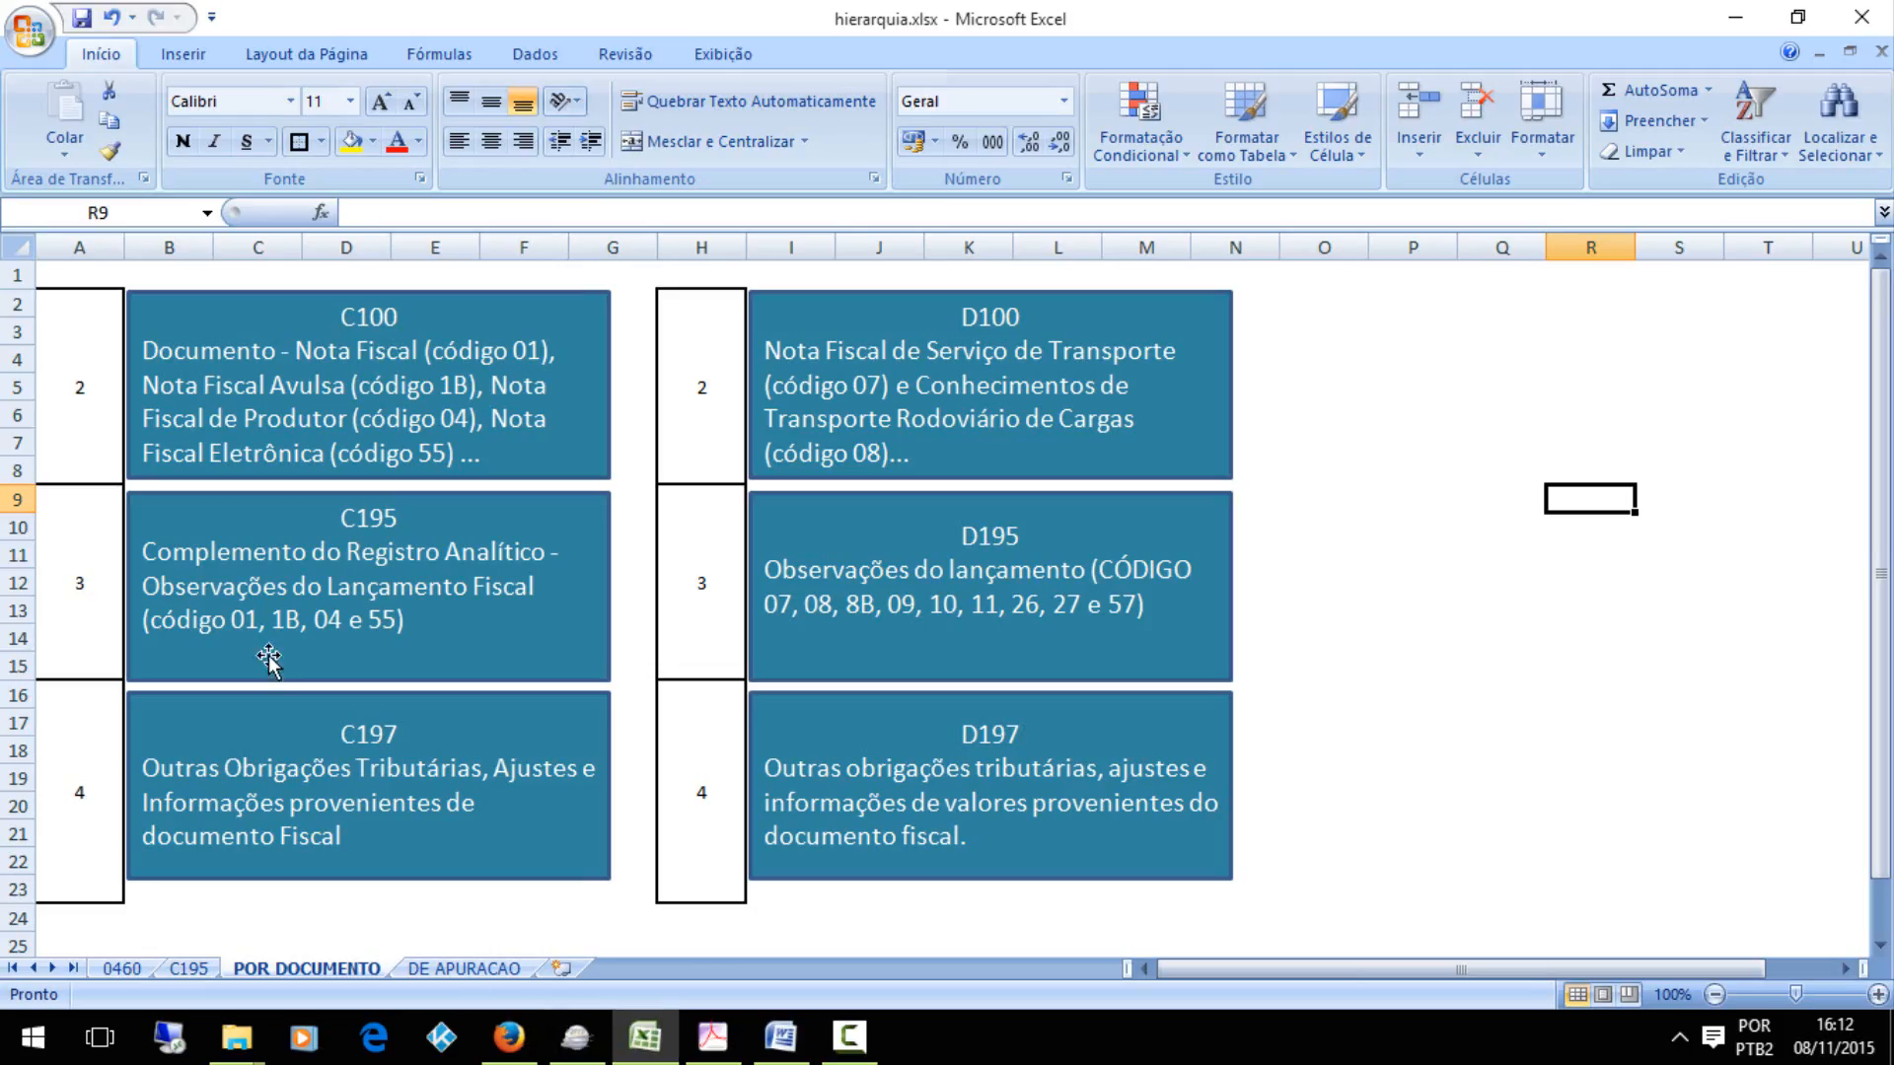
click(104, 419)
click(92, 588)
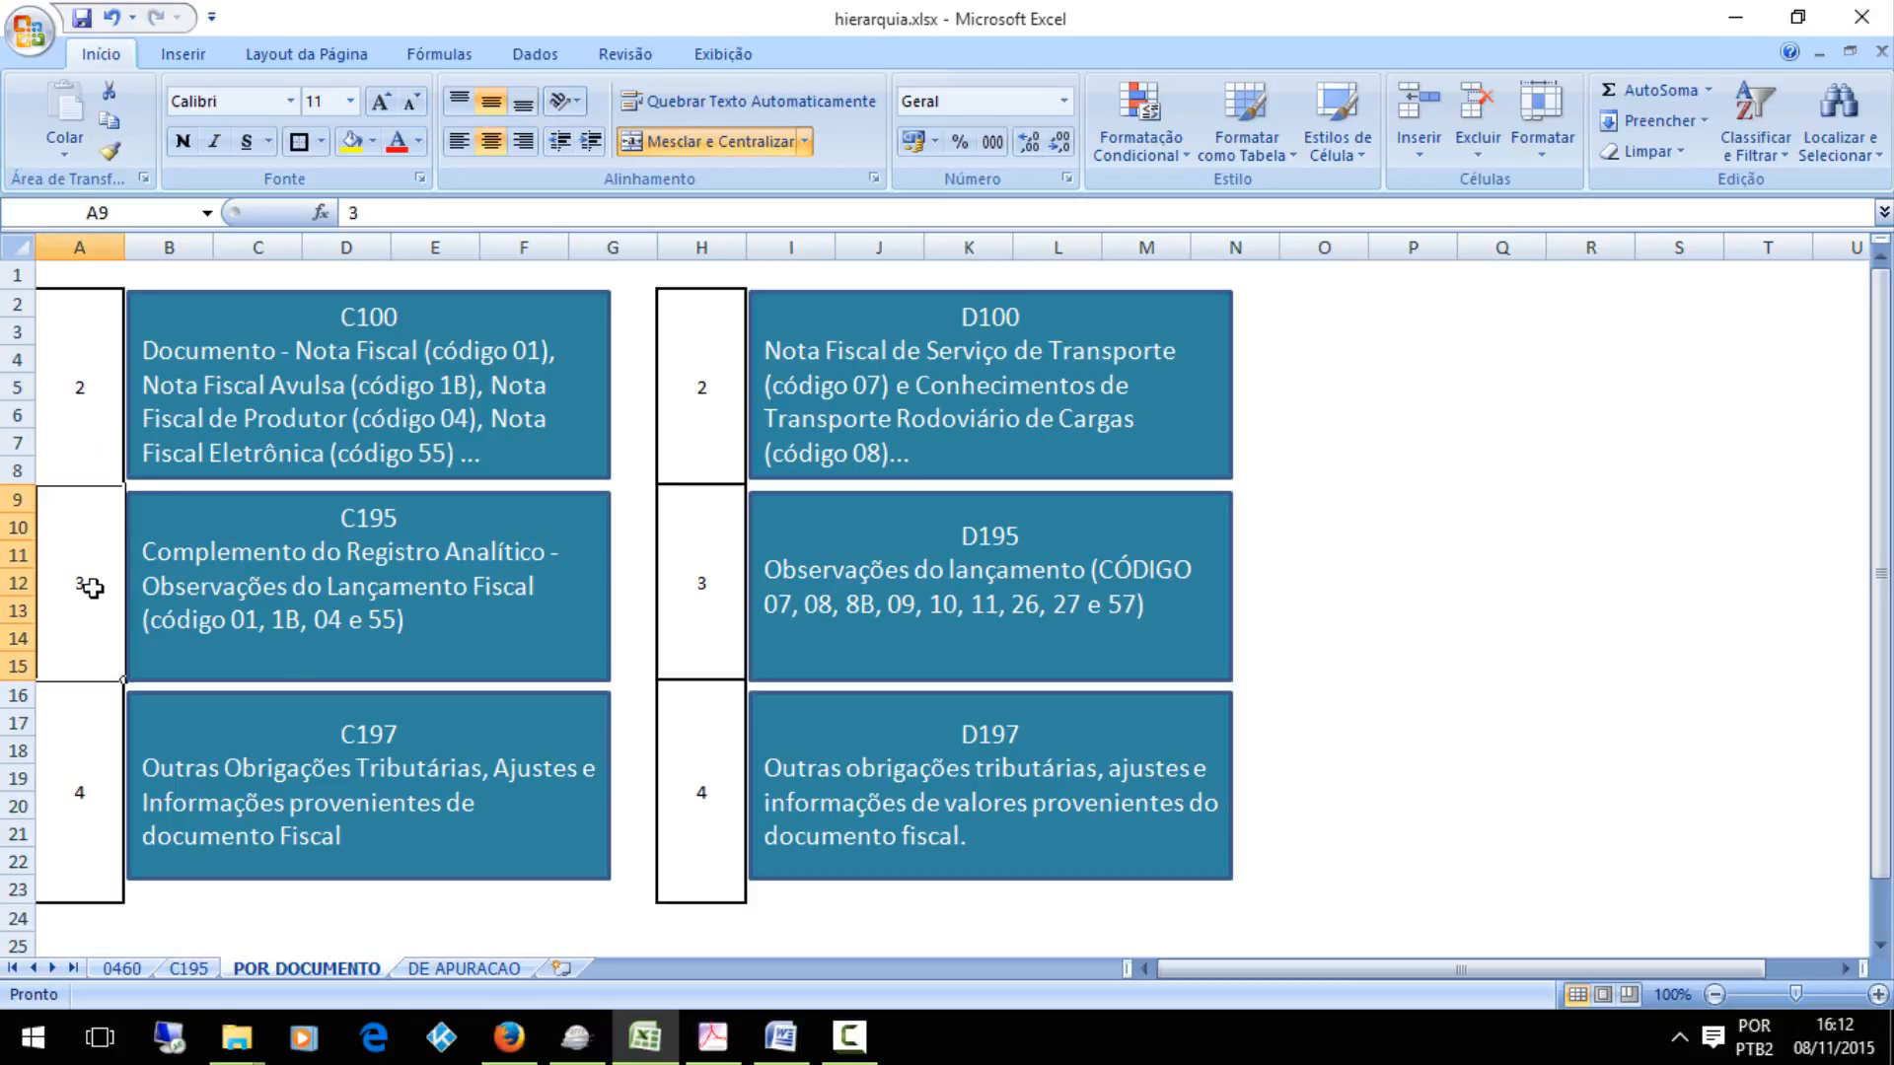
click(86, 754)
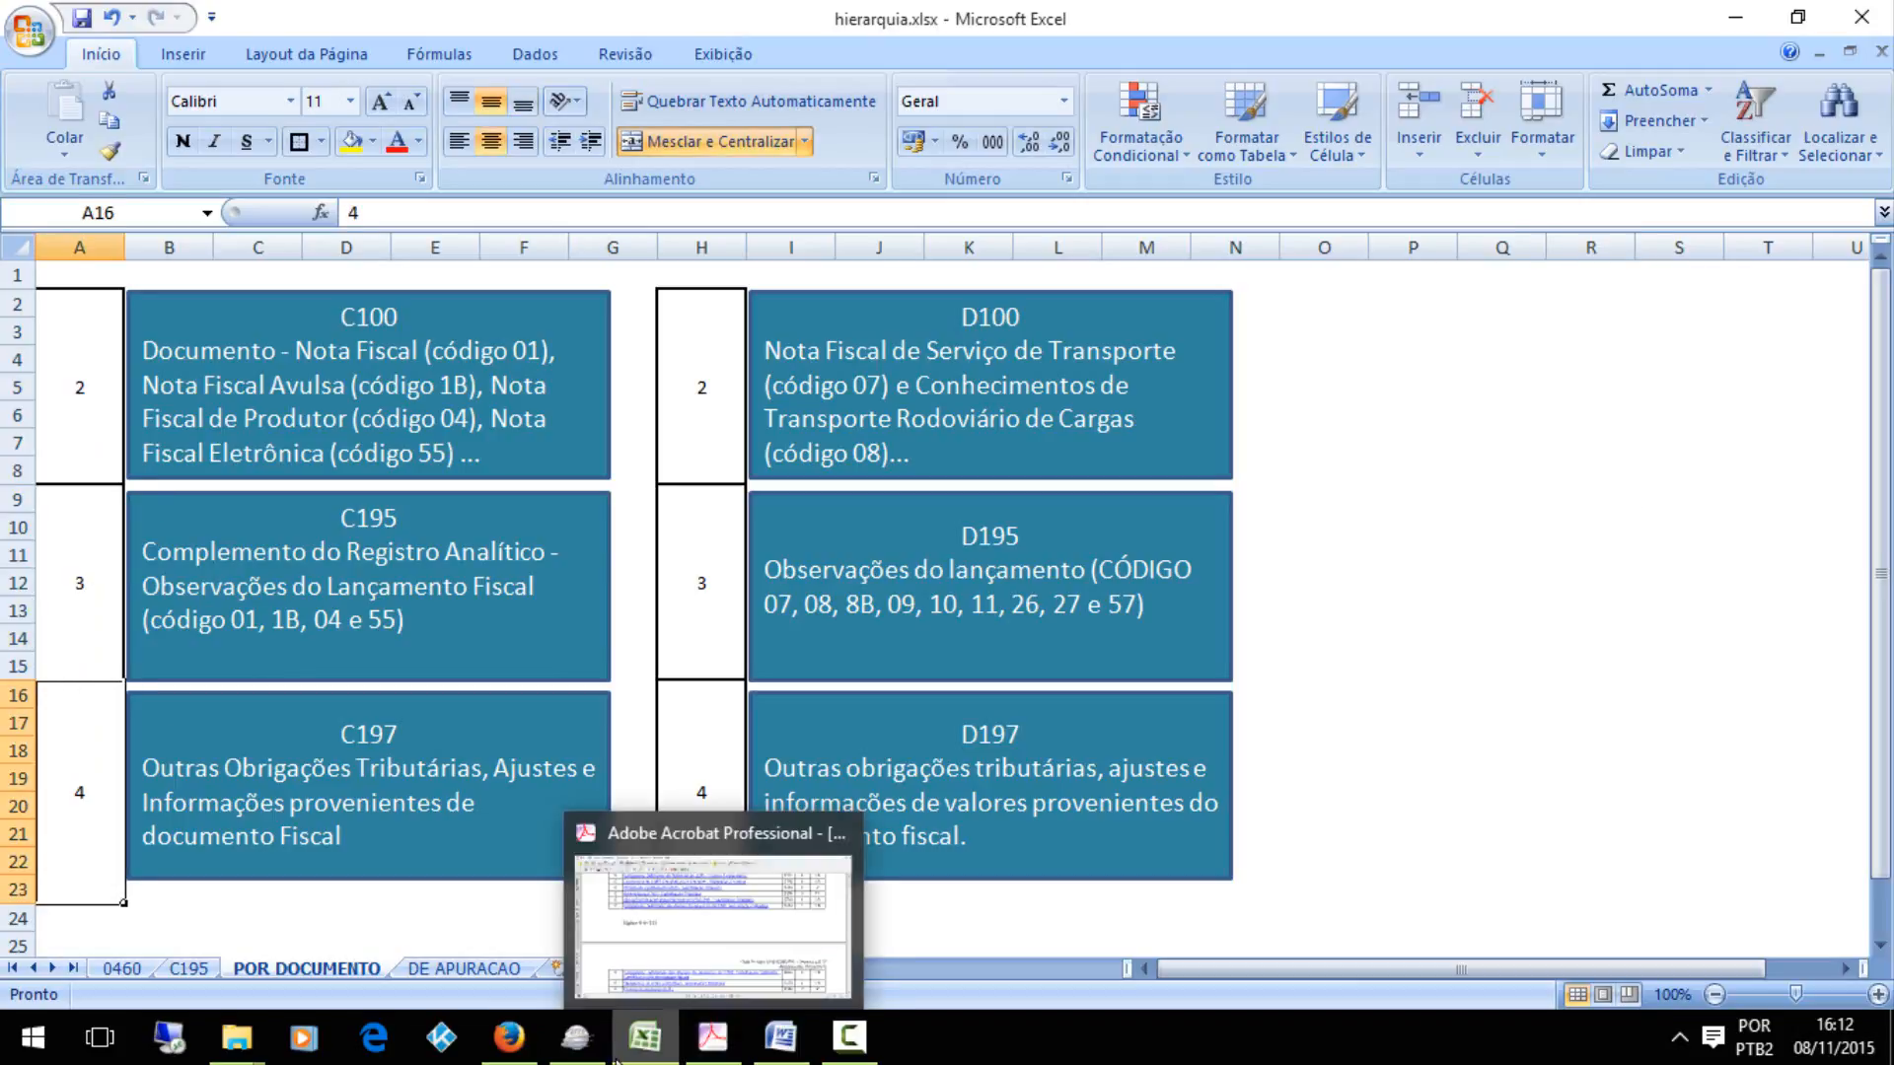
click(576, 1036)
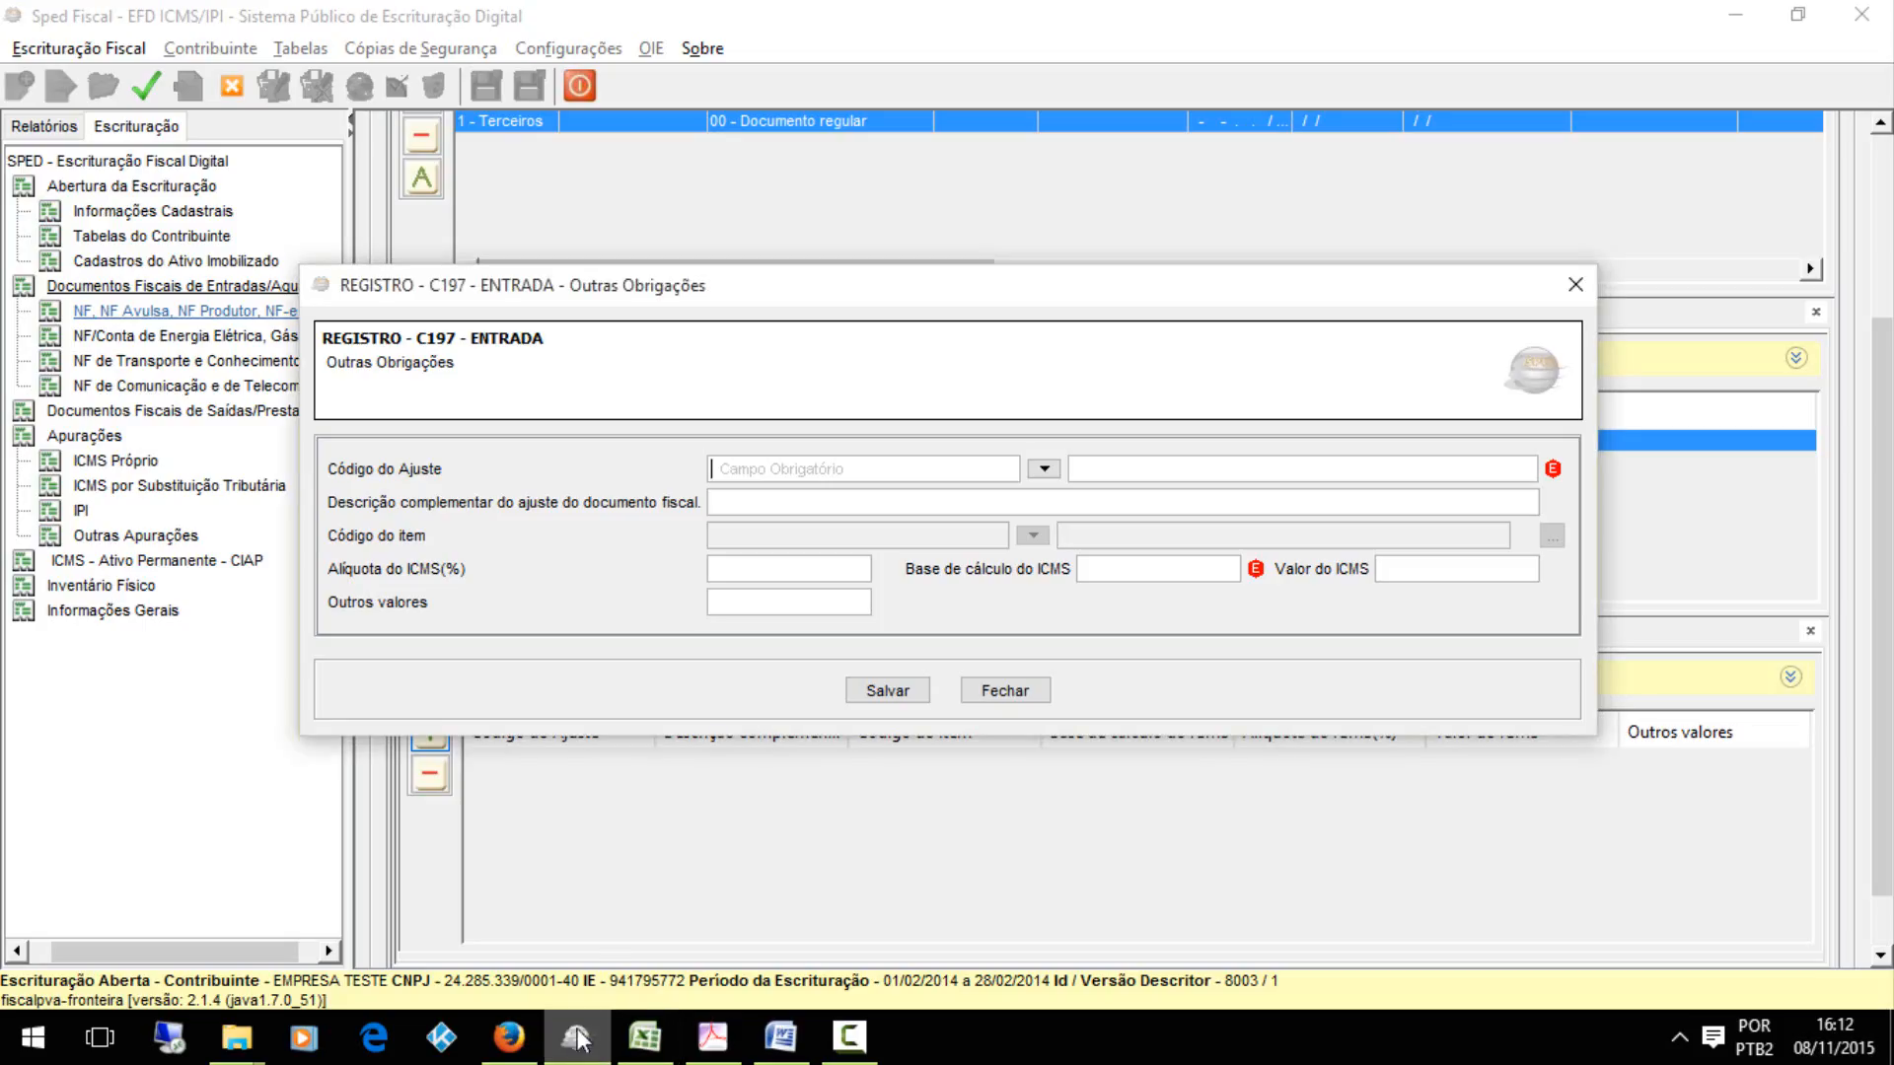
In Sped Fiscal, set the C197 record's adjustment code to ES10000107 from the valid values and save the record
click(1044, 469)
drag(1043, 533, 900, 520)
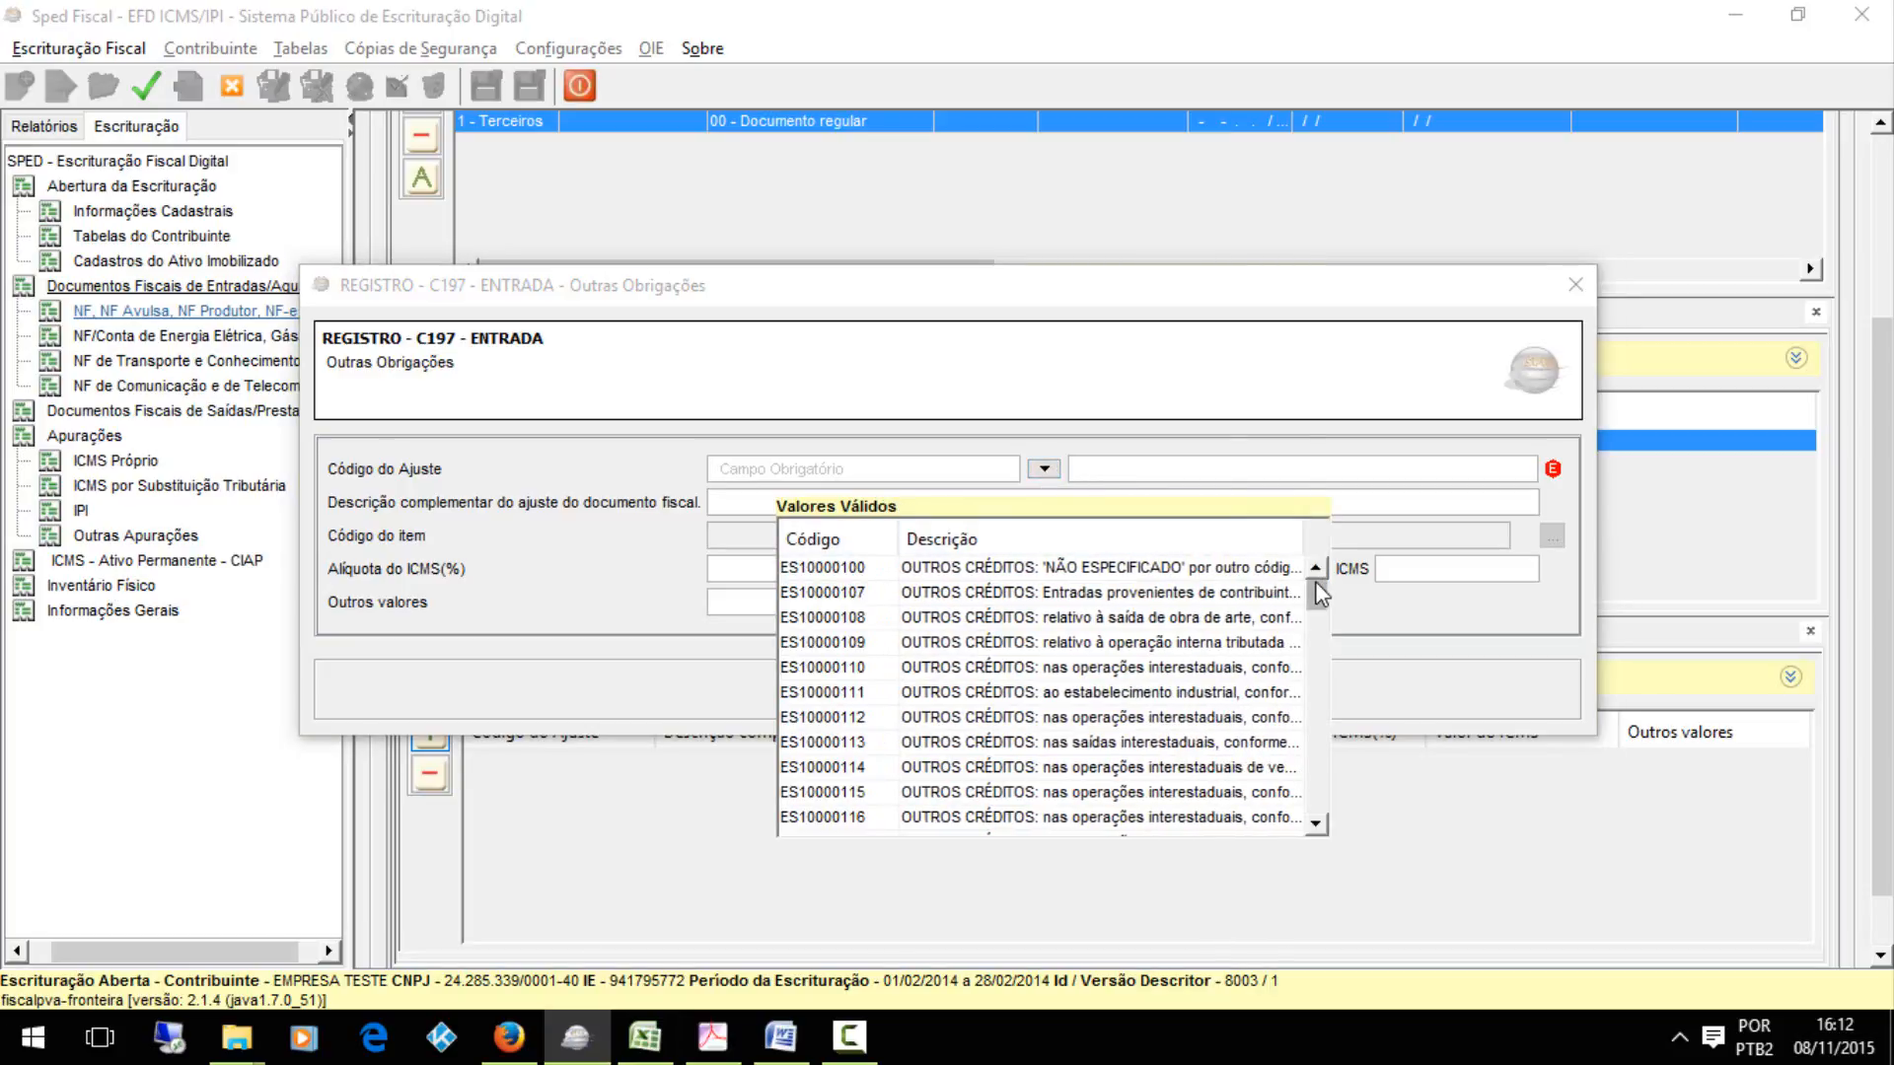
mouse_move(1320, 602)
mouse_down()
mouse_move(1320, 666)
mouse_move(1346, 703)
mouse_move(1344, 567)
mouse_move(1319, 799)
mouse_move(1319, 592)
mouse_up()
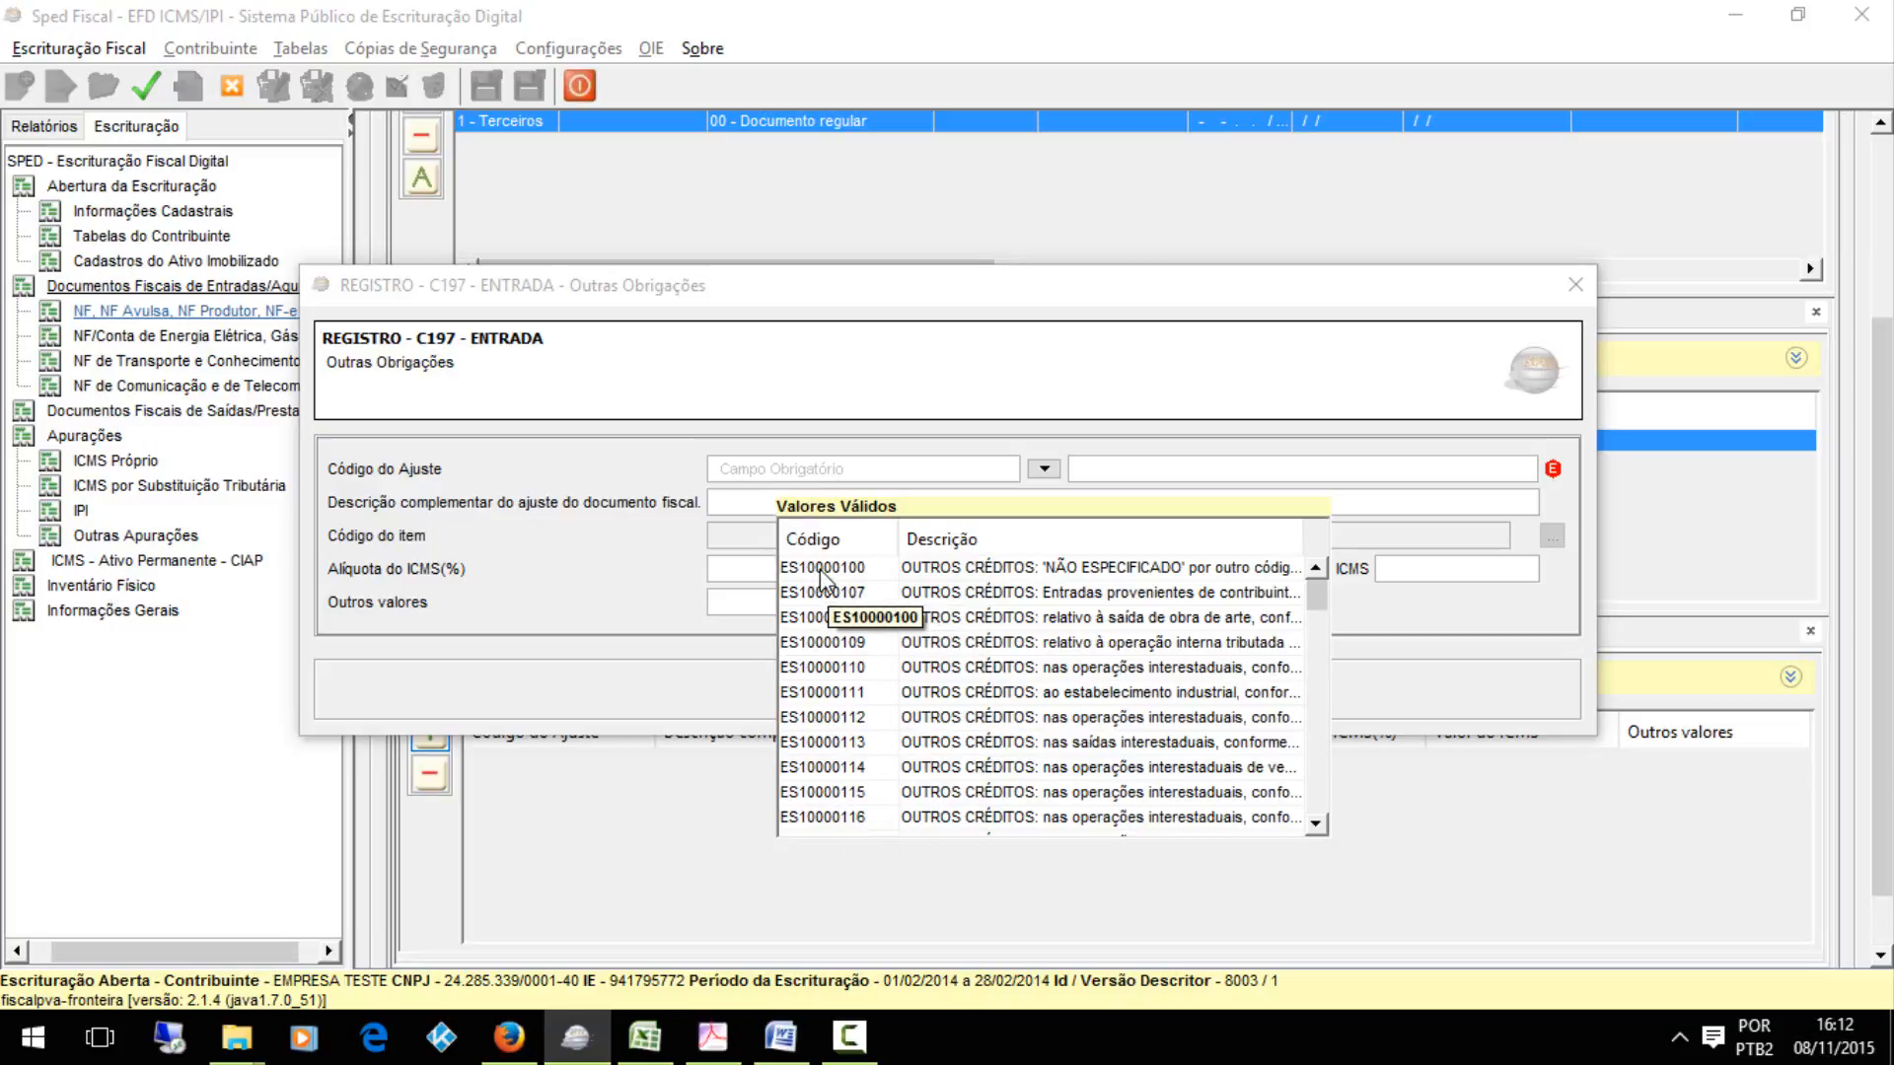
click(854, 594)
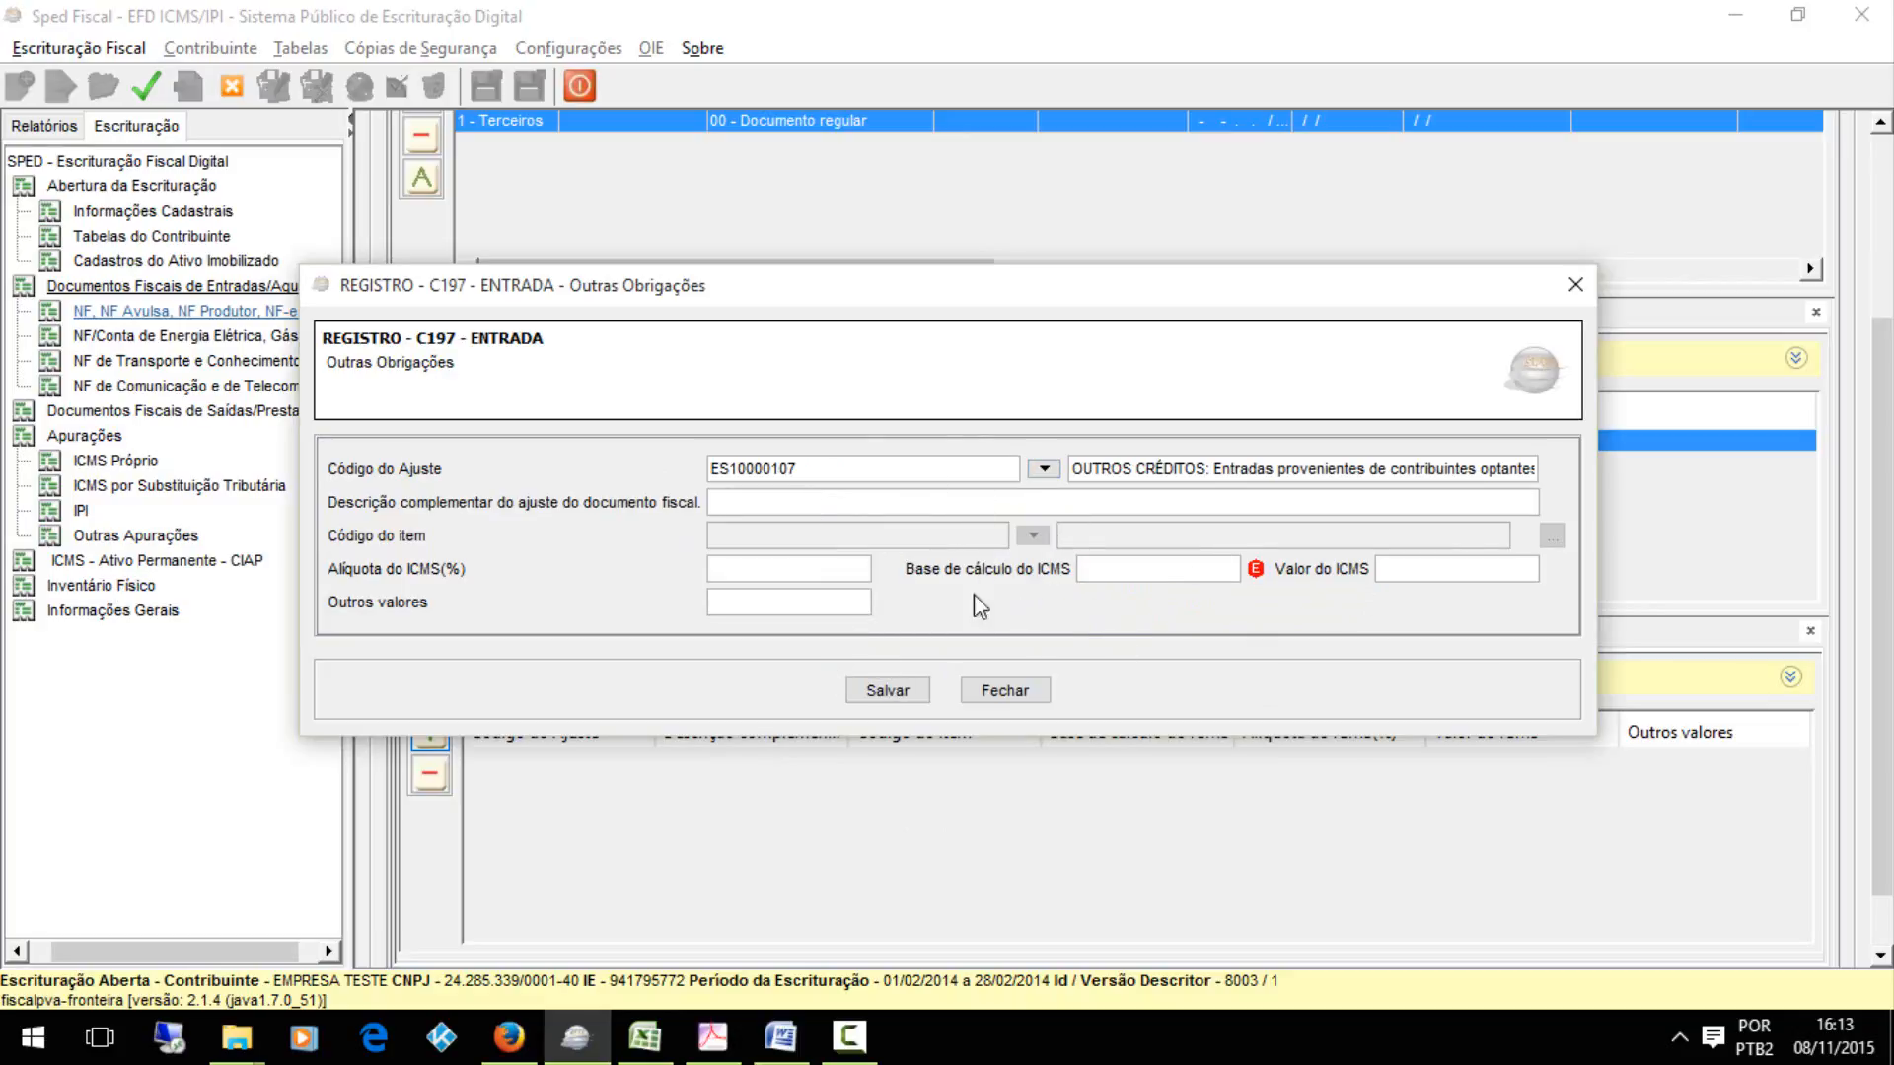
click(888, 691)
Glance at the Word document adjustments manual and open AjusteApuração-V1-001.doc from the VD-9 folder
click(780, 1037)
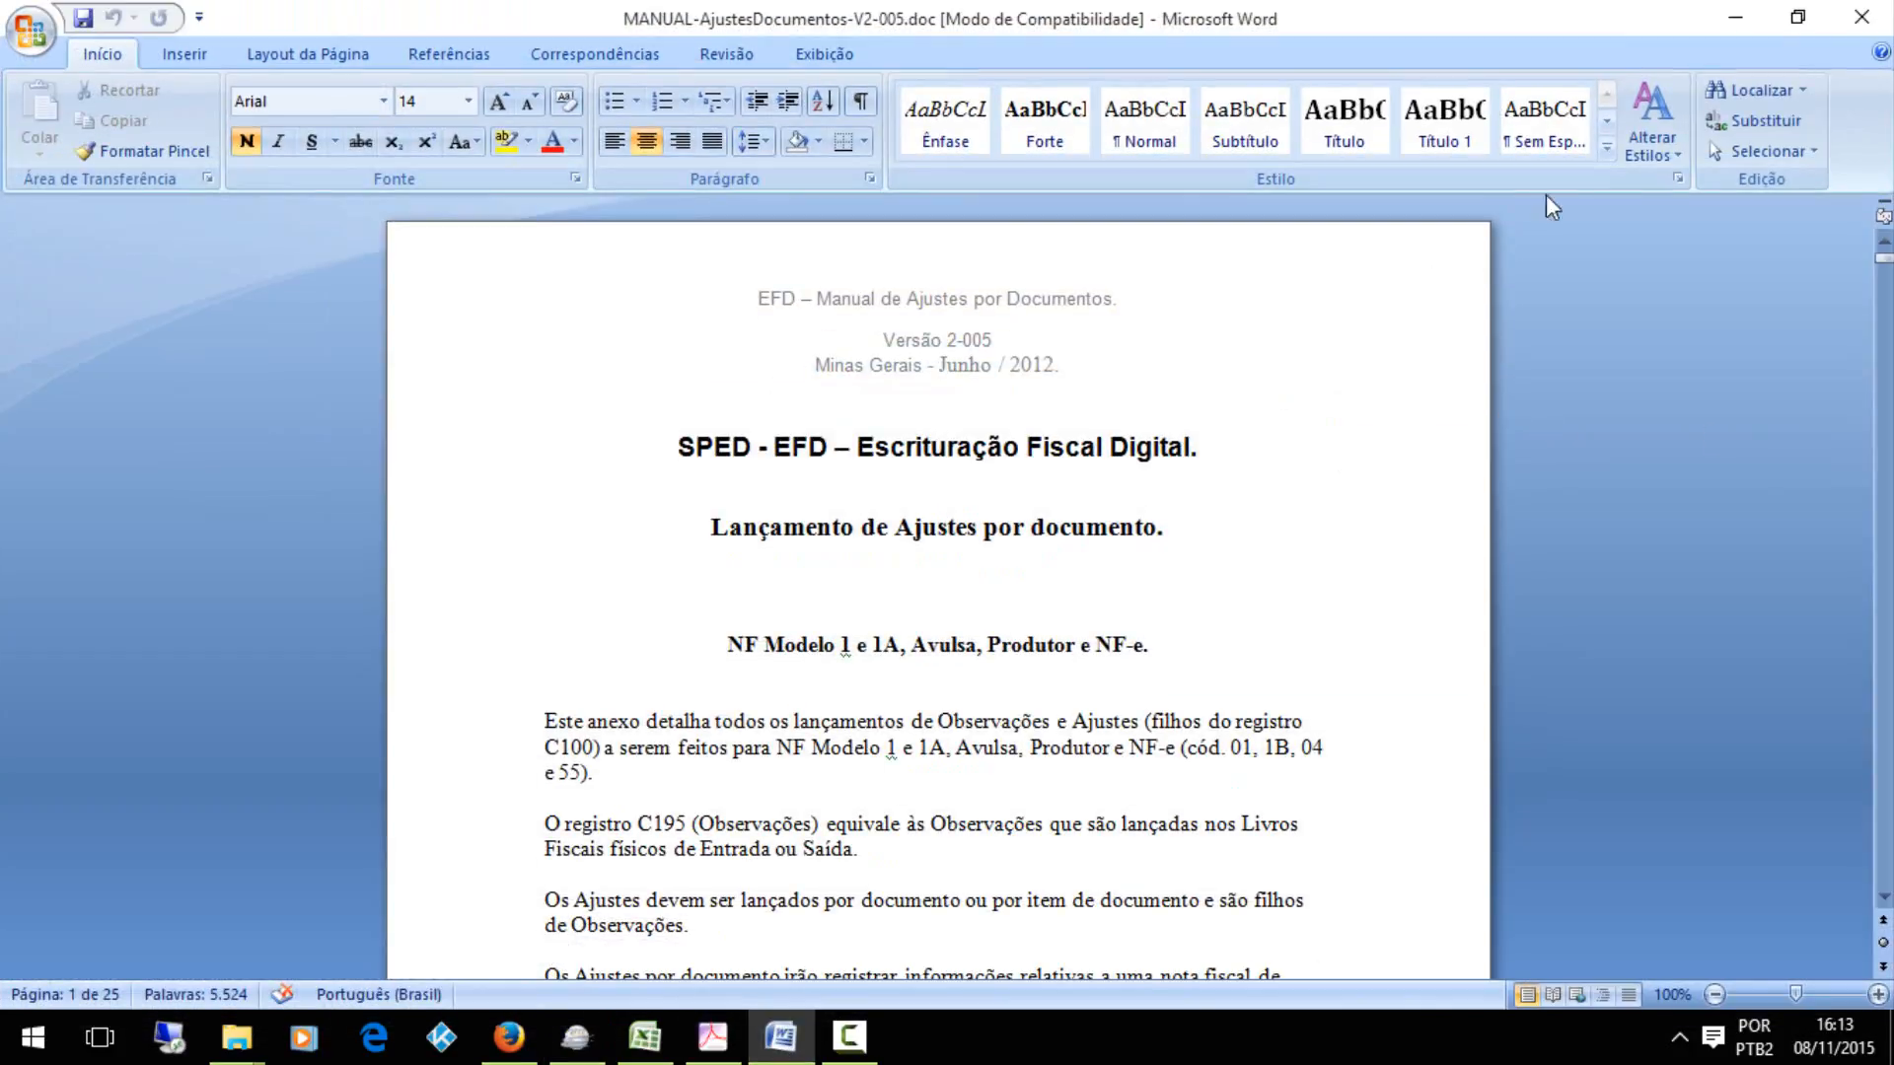
click(780, 1037)
mouse_move(236, 1037)
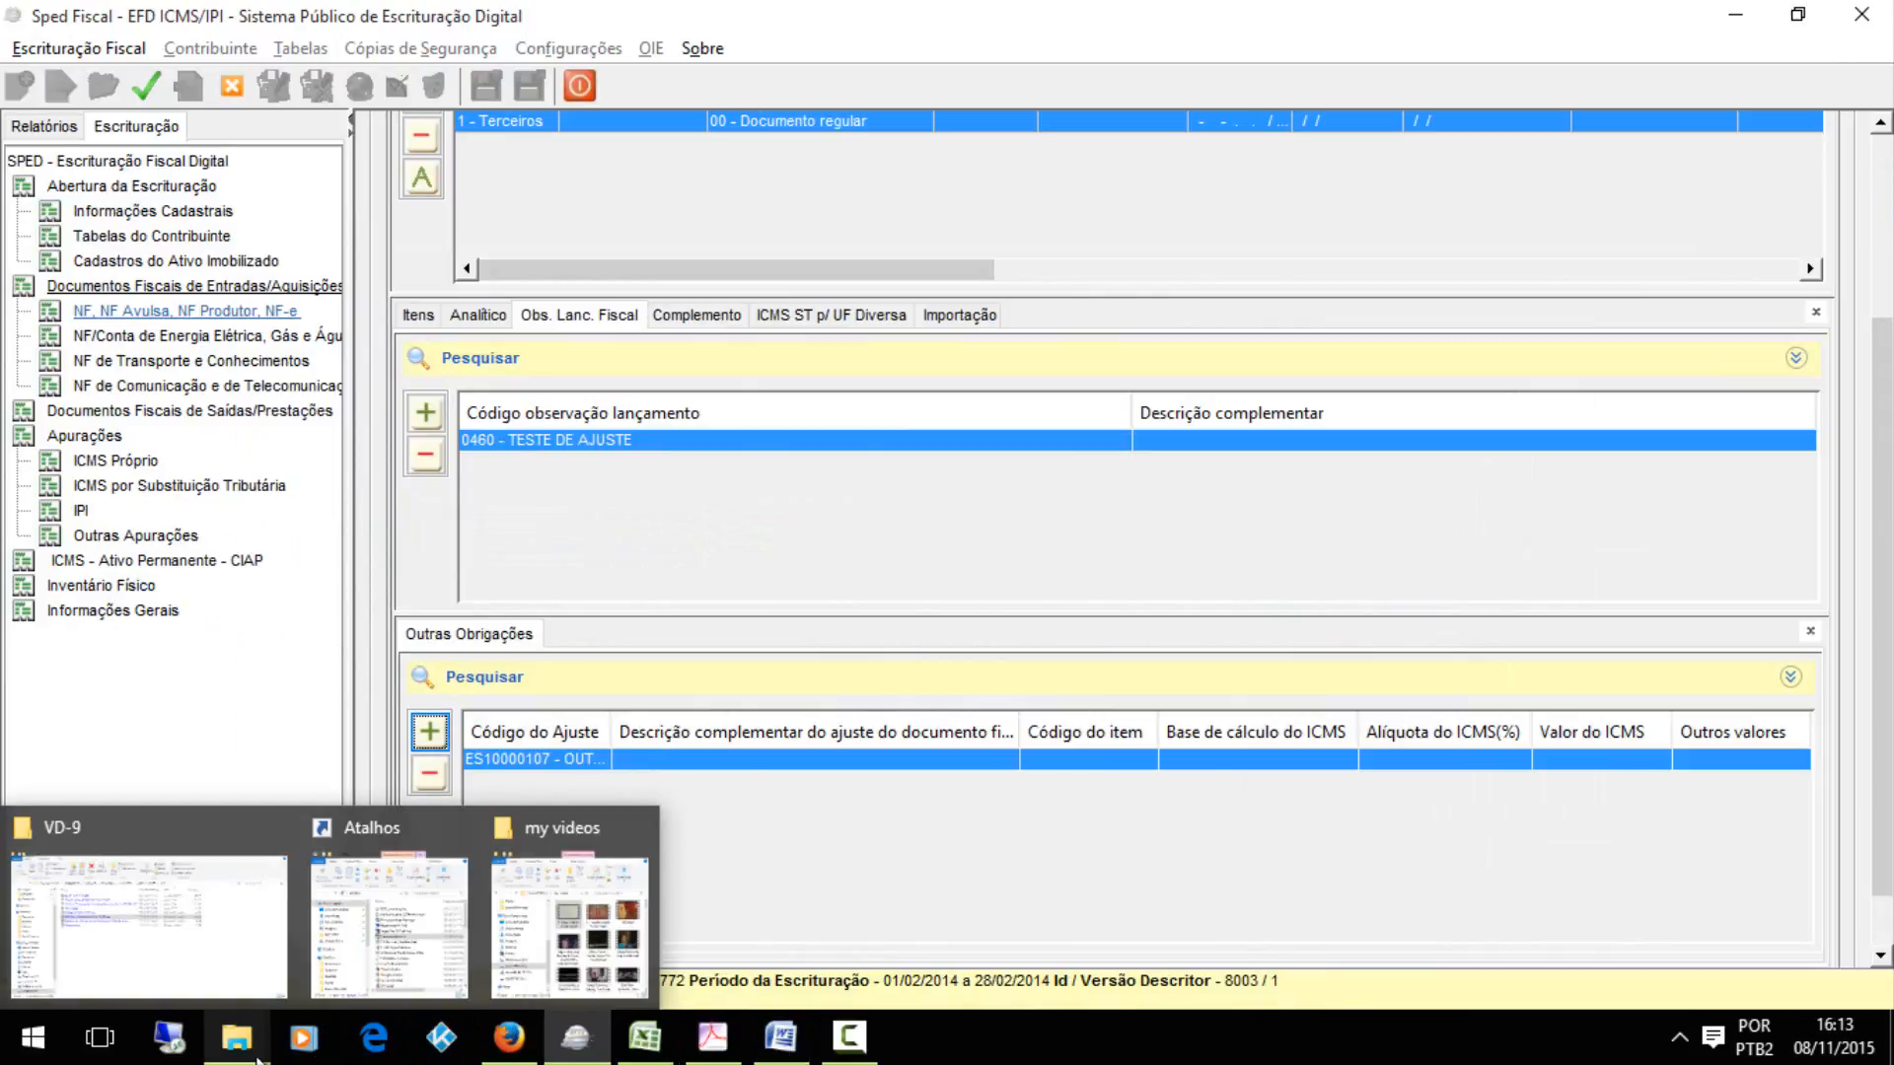
click(176, 927)
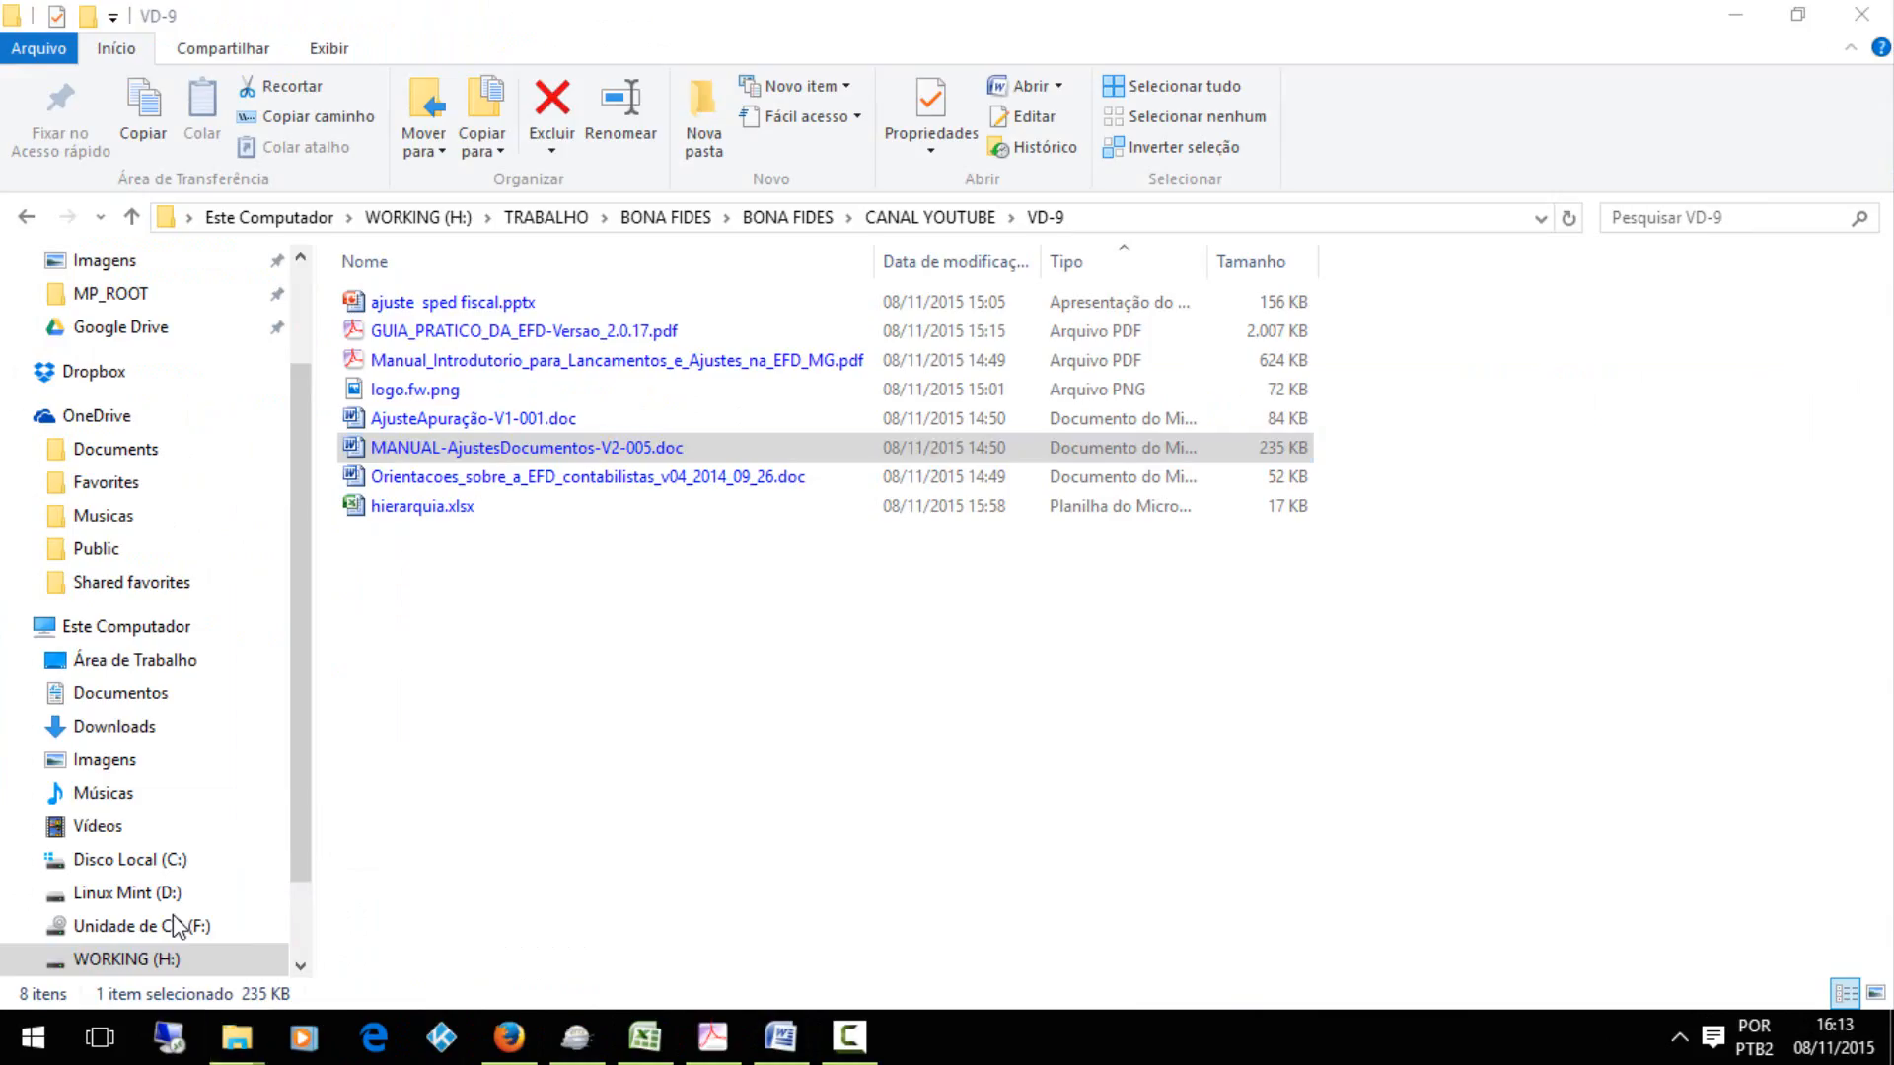
double_click(503, 422)
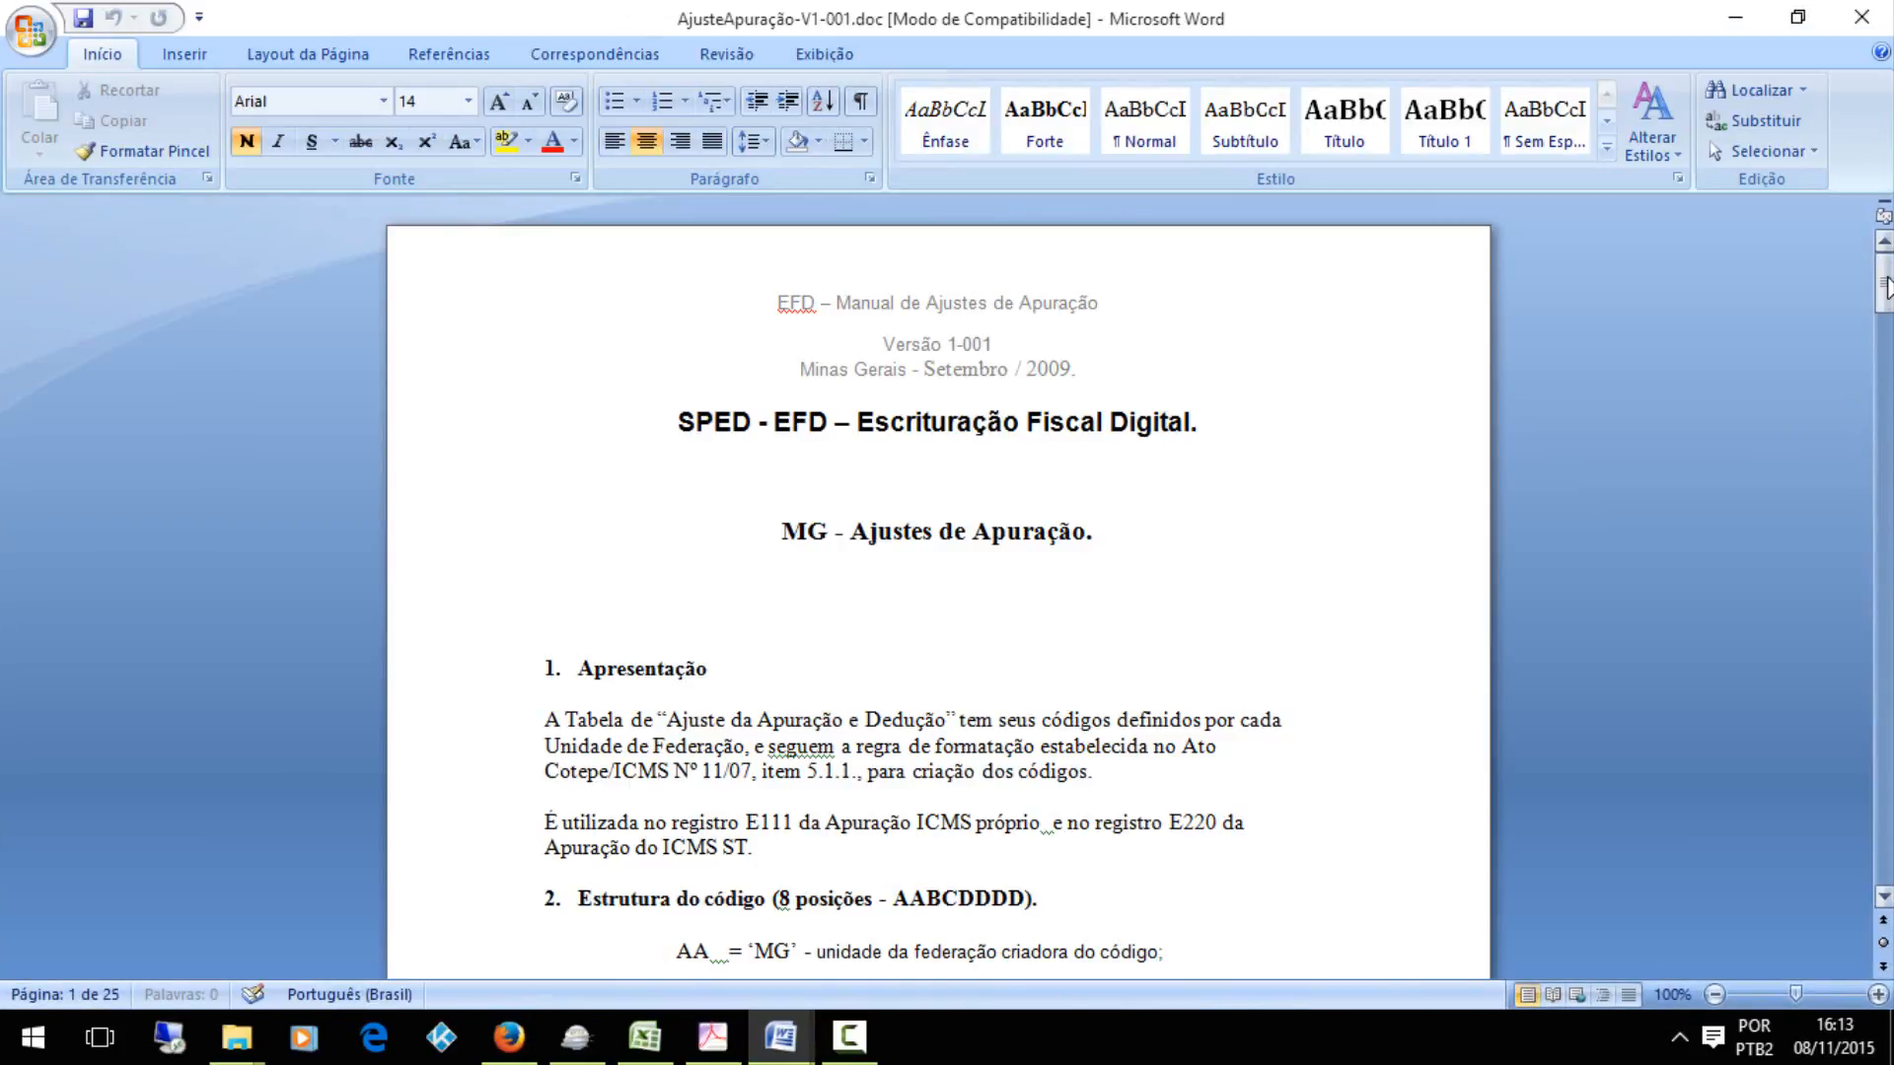
mouse_move(1883, 281)
mouse_down()
mouse_move(1880, 326)
mouse_move(1862, 192)
mouse_up()
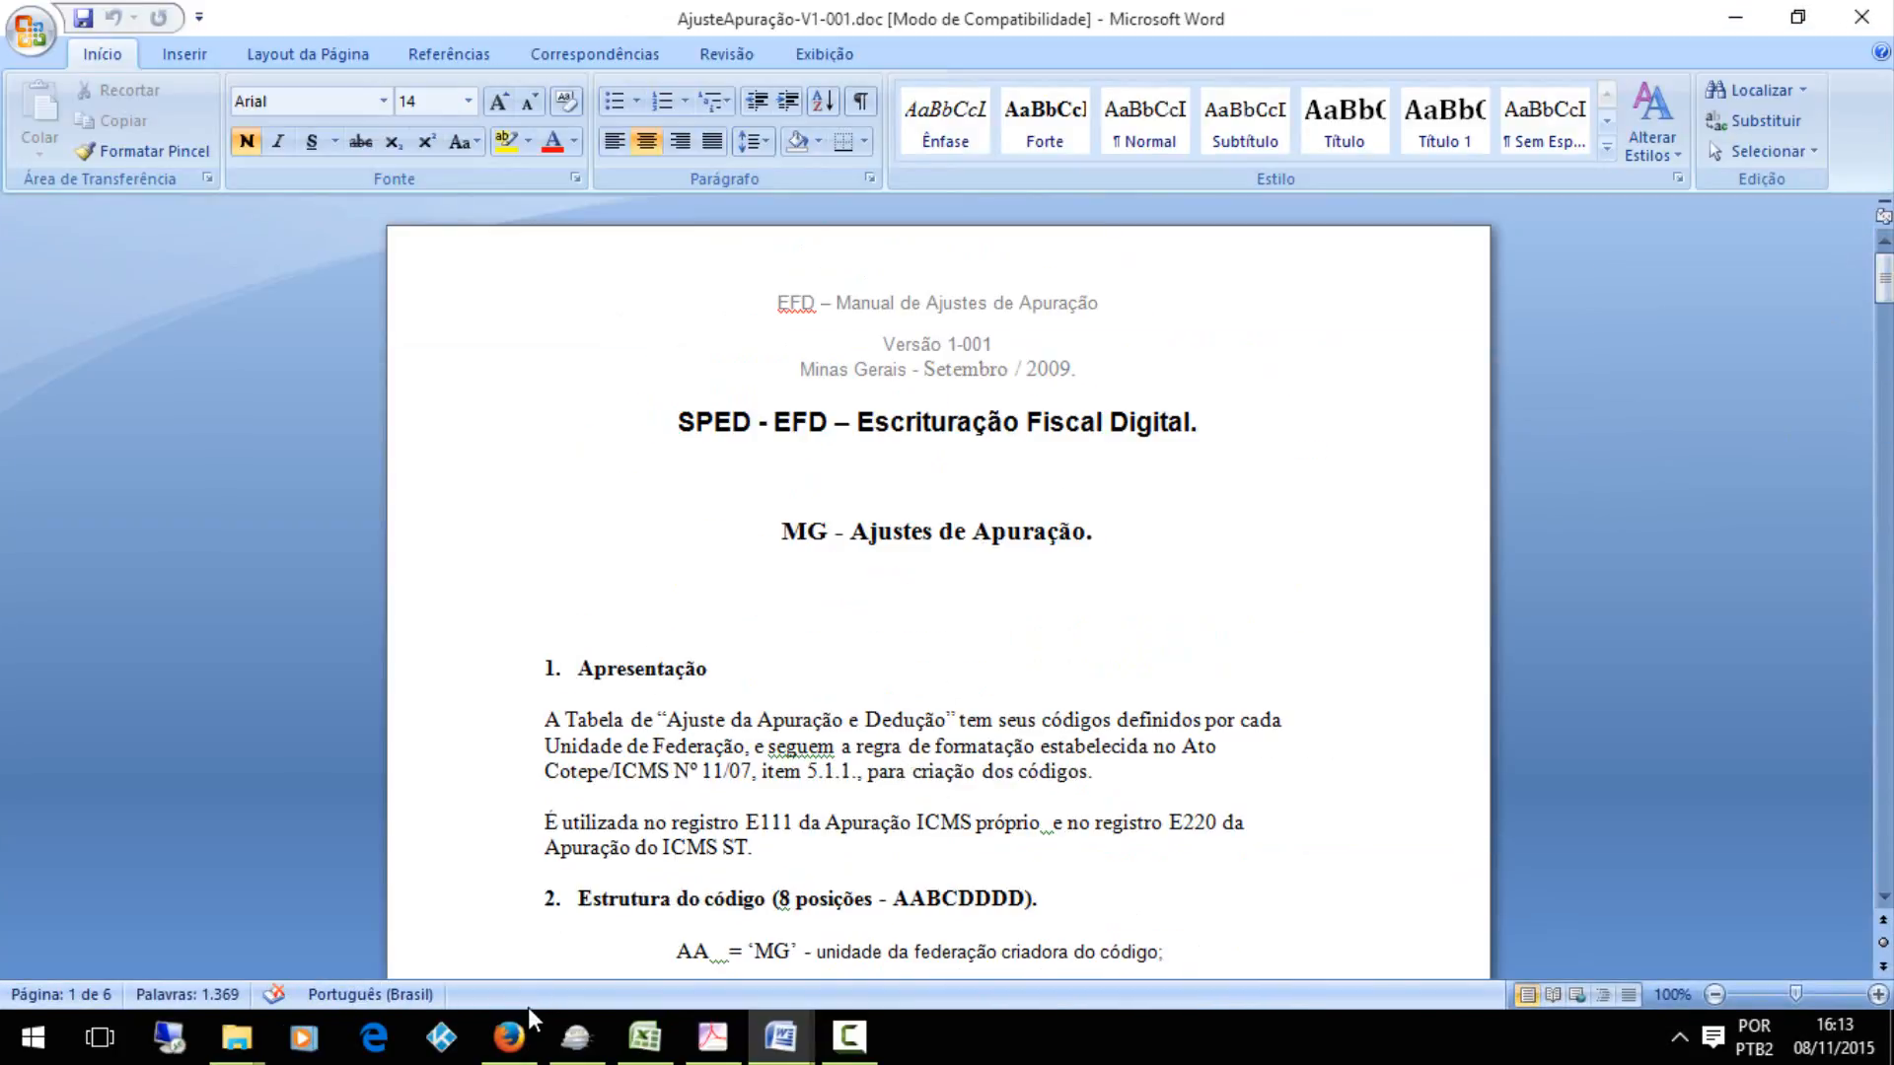
Switch to Firefox and find the supplementary adjustment manuals on the Minas Gerais Orientação Estadual page
key(alt+Tab)
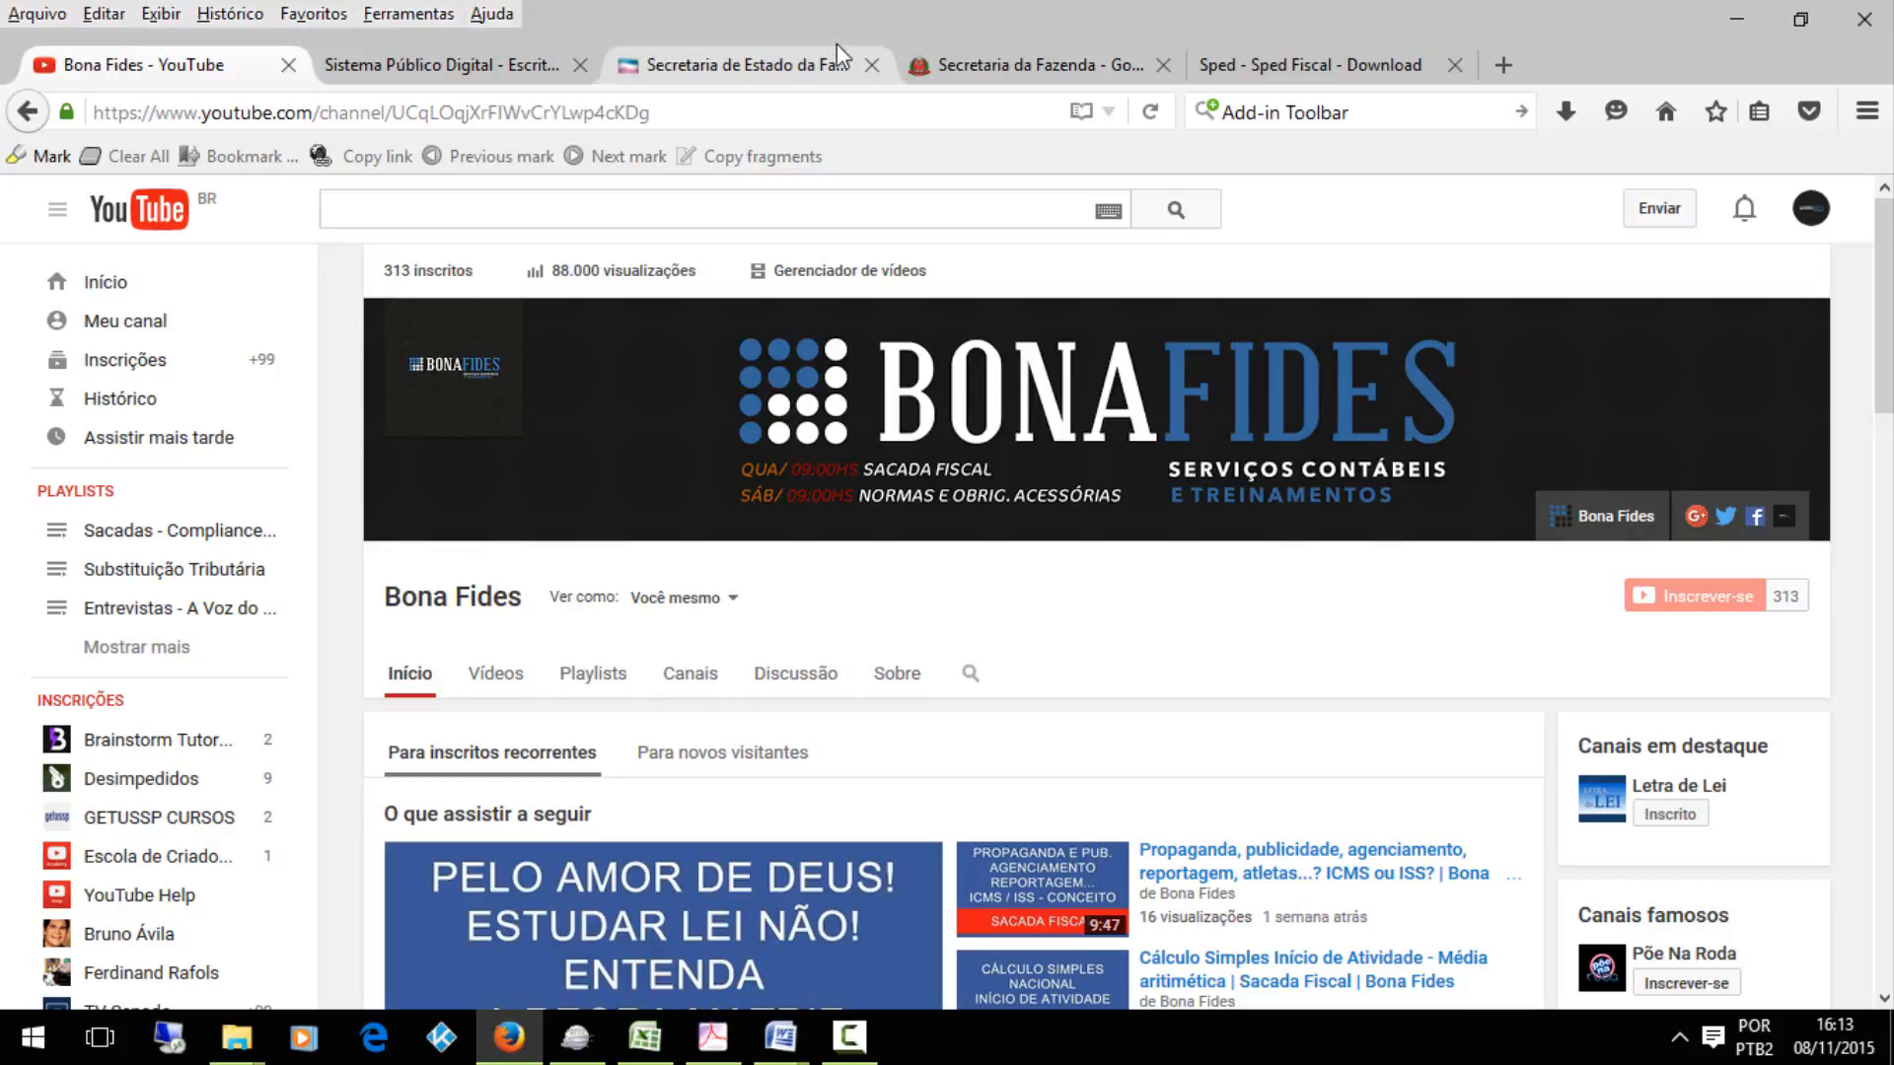
click(498, 66)
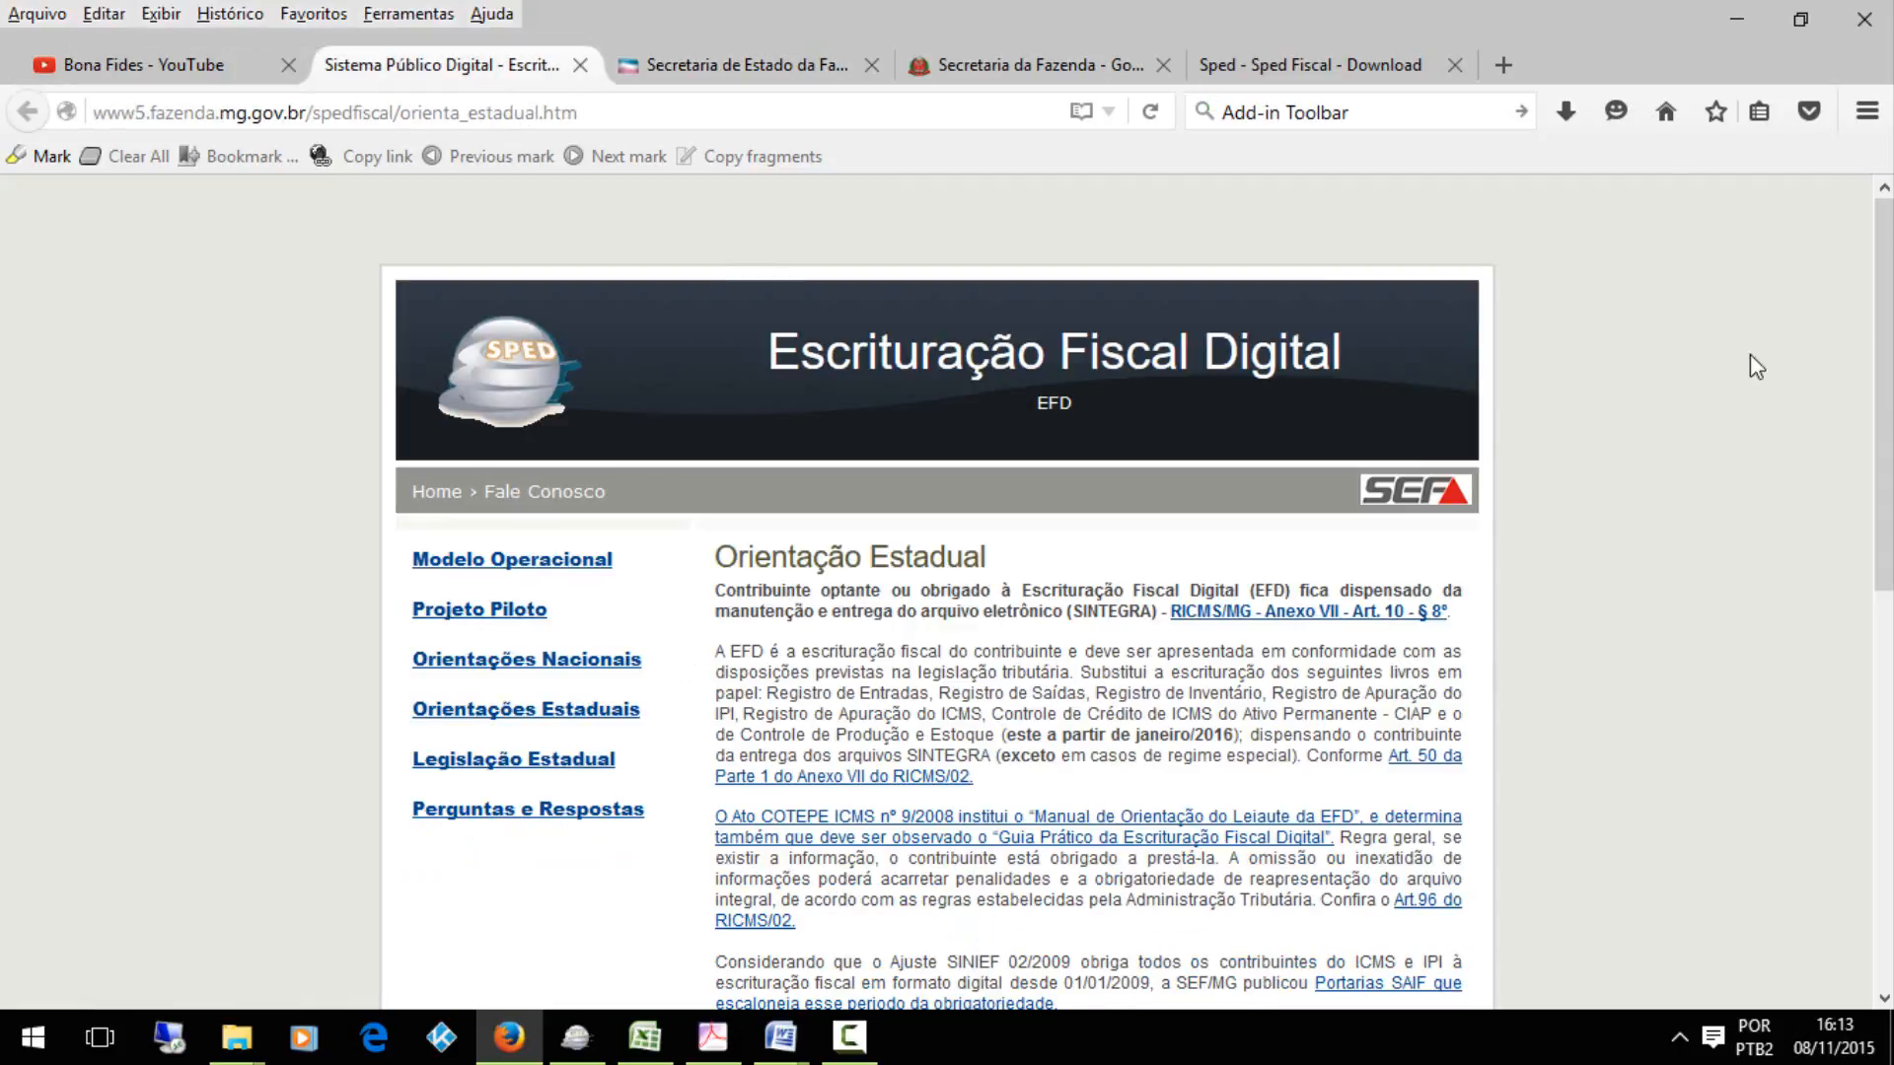
drag(1884, 378, 1884, 611)
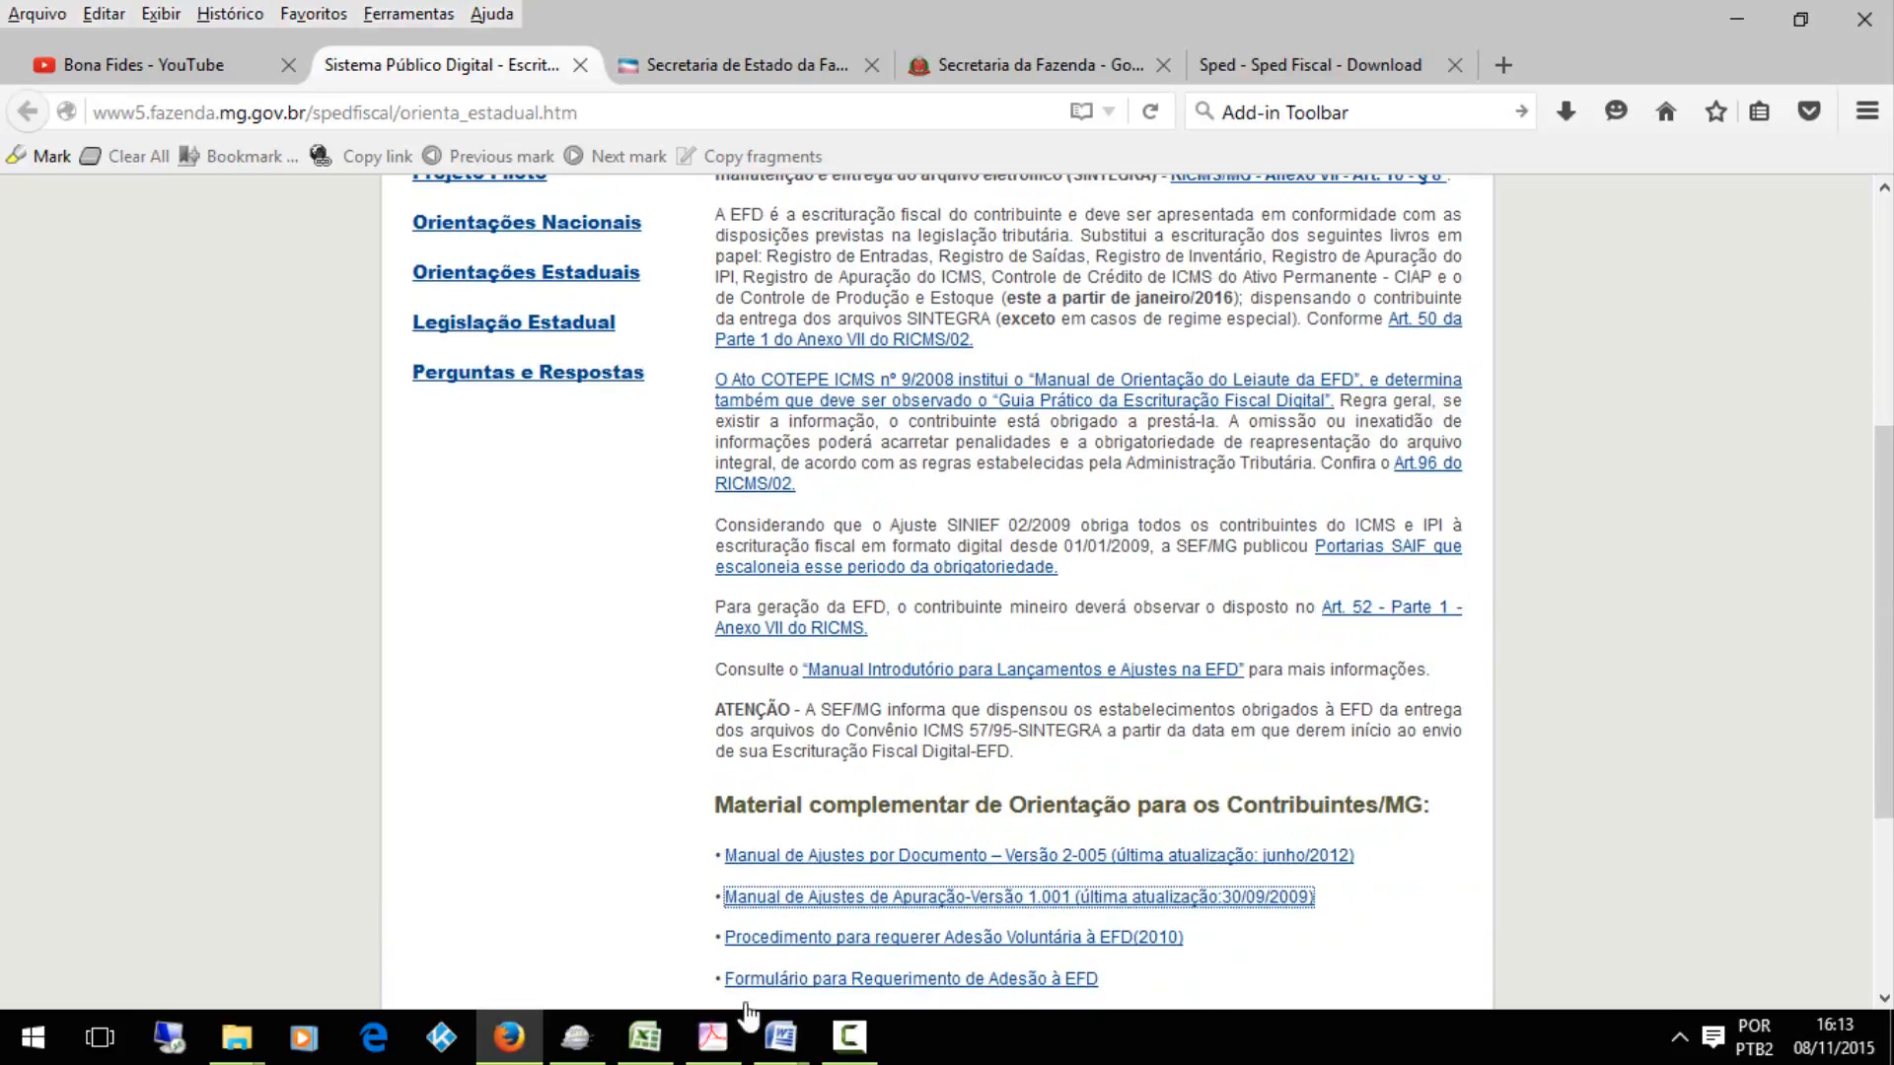
In the Word manual MANUAL-AjustesDocumentos-V2-005.doc, follow the Destaque-menor link to its adjustment codes, and return to the document's beginning
mouse_move(780, 1035)
click(677, 900)
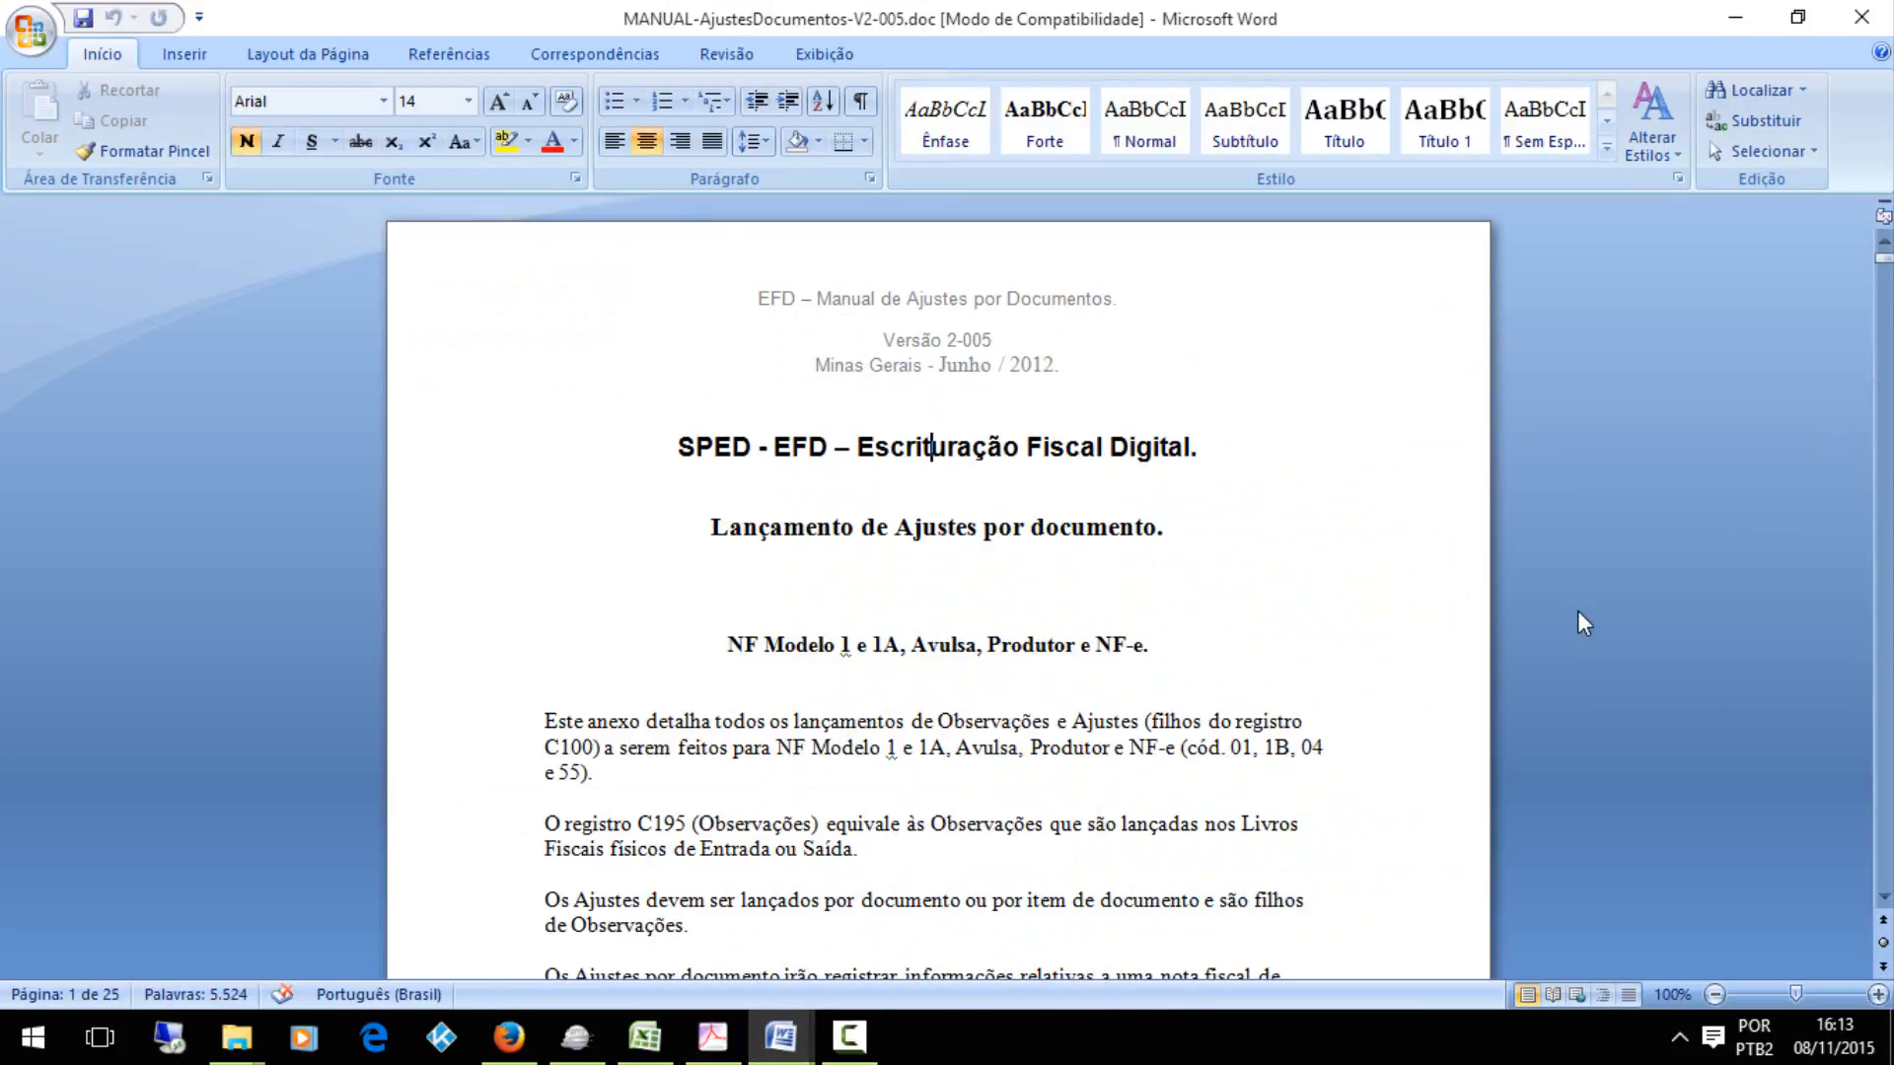
key(Down)
key(Down)
key(Down)
key(Down)
key(Down)
key(Down)
key(Down)
key(Down)
key(Down)
key(Down)
key(Down)
key(Down)
key(Down)
key(Down)
key(Down)
key(Down)
key(Down)
key(Down)
key(Down)
key(Down)
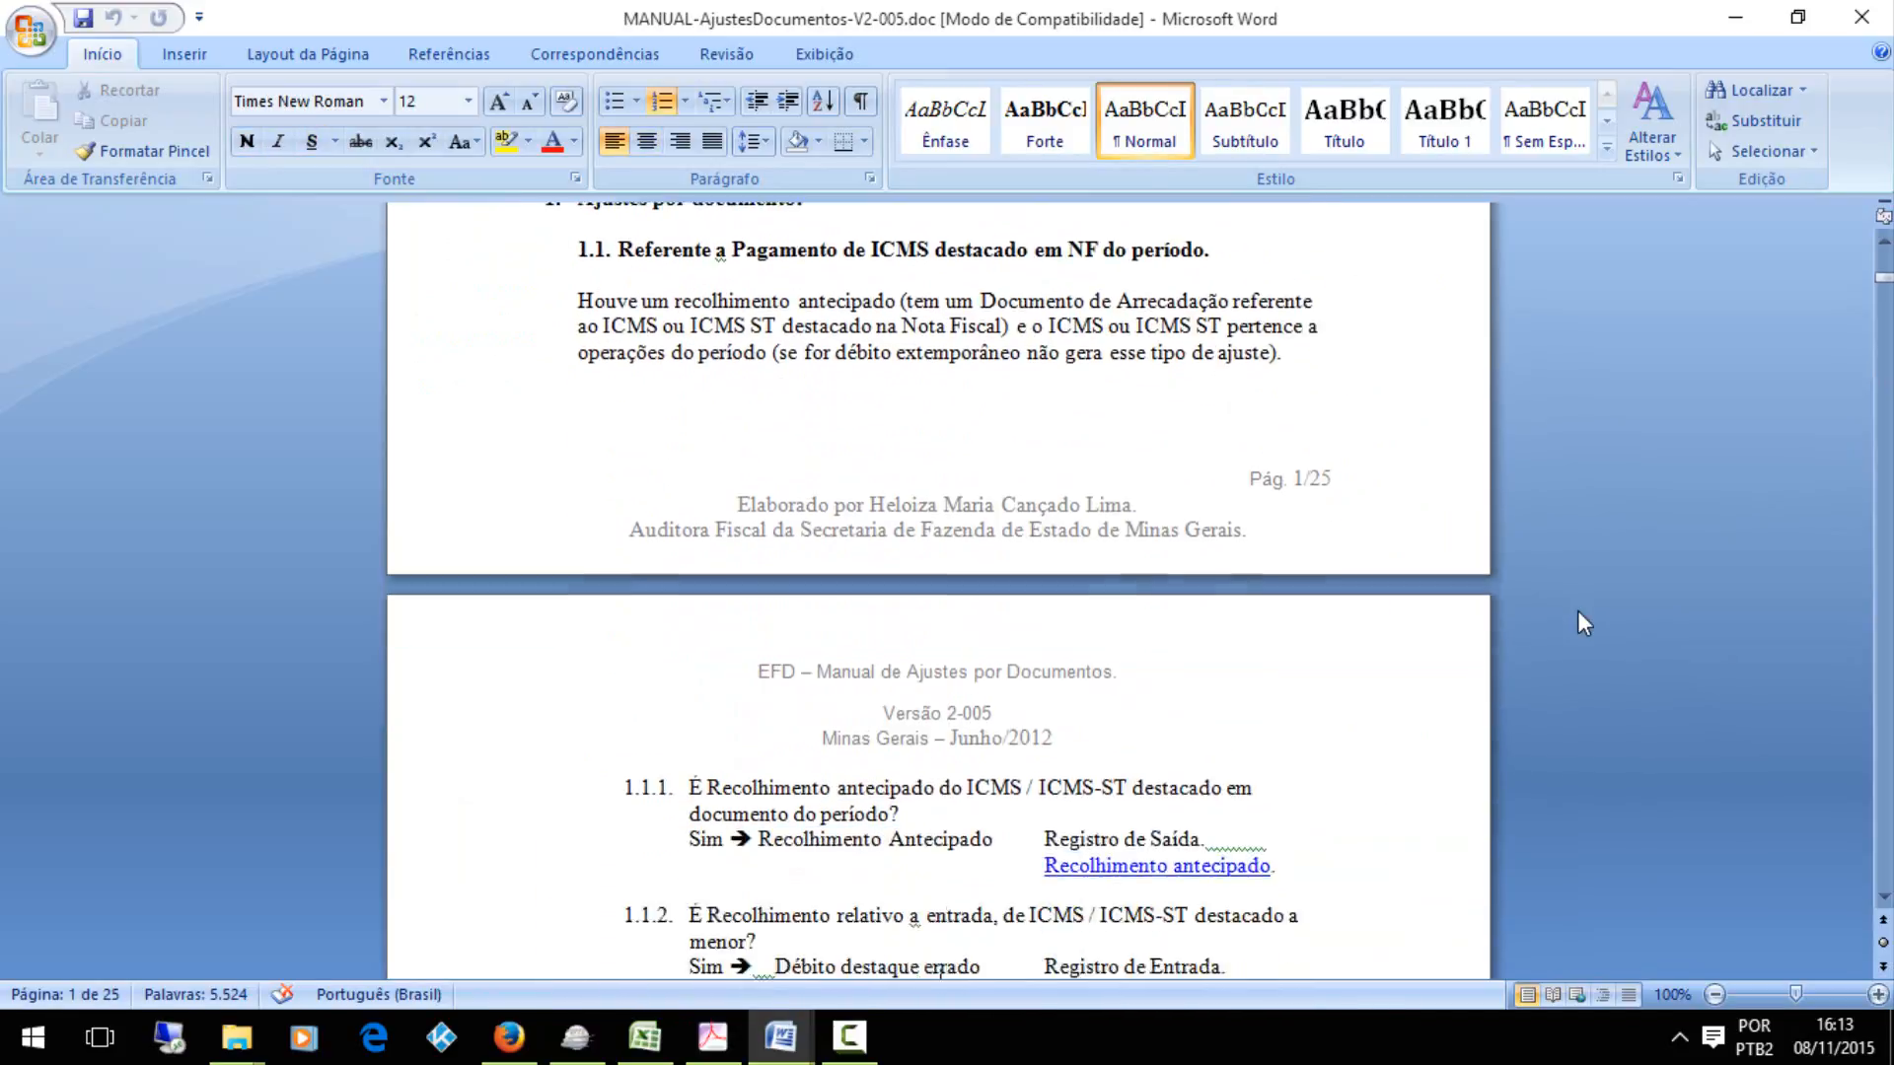
key(Down)
key(Down)
key(Down)
key(Down)
key(Down)
key(Down)
key(Down)
key(Down)
key(Down)
key(Down)
key(Down)
key(Down)
key(Down)
key(Down)
key(Down)
key(Down)
key(Down)
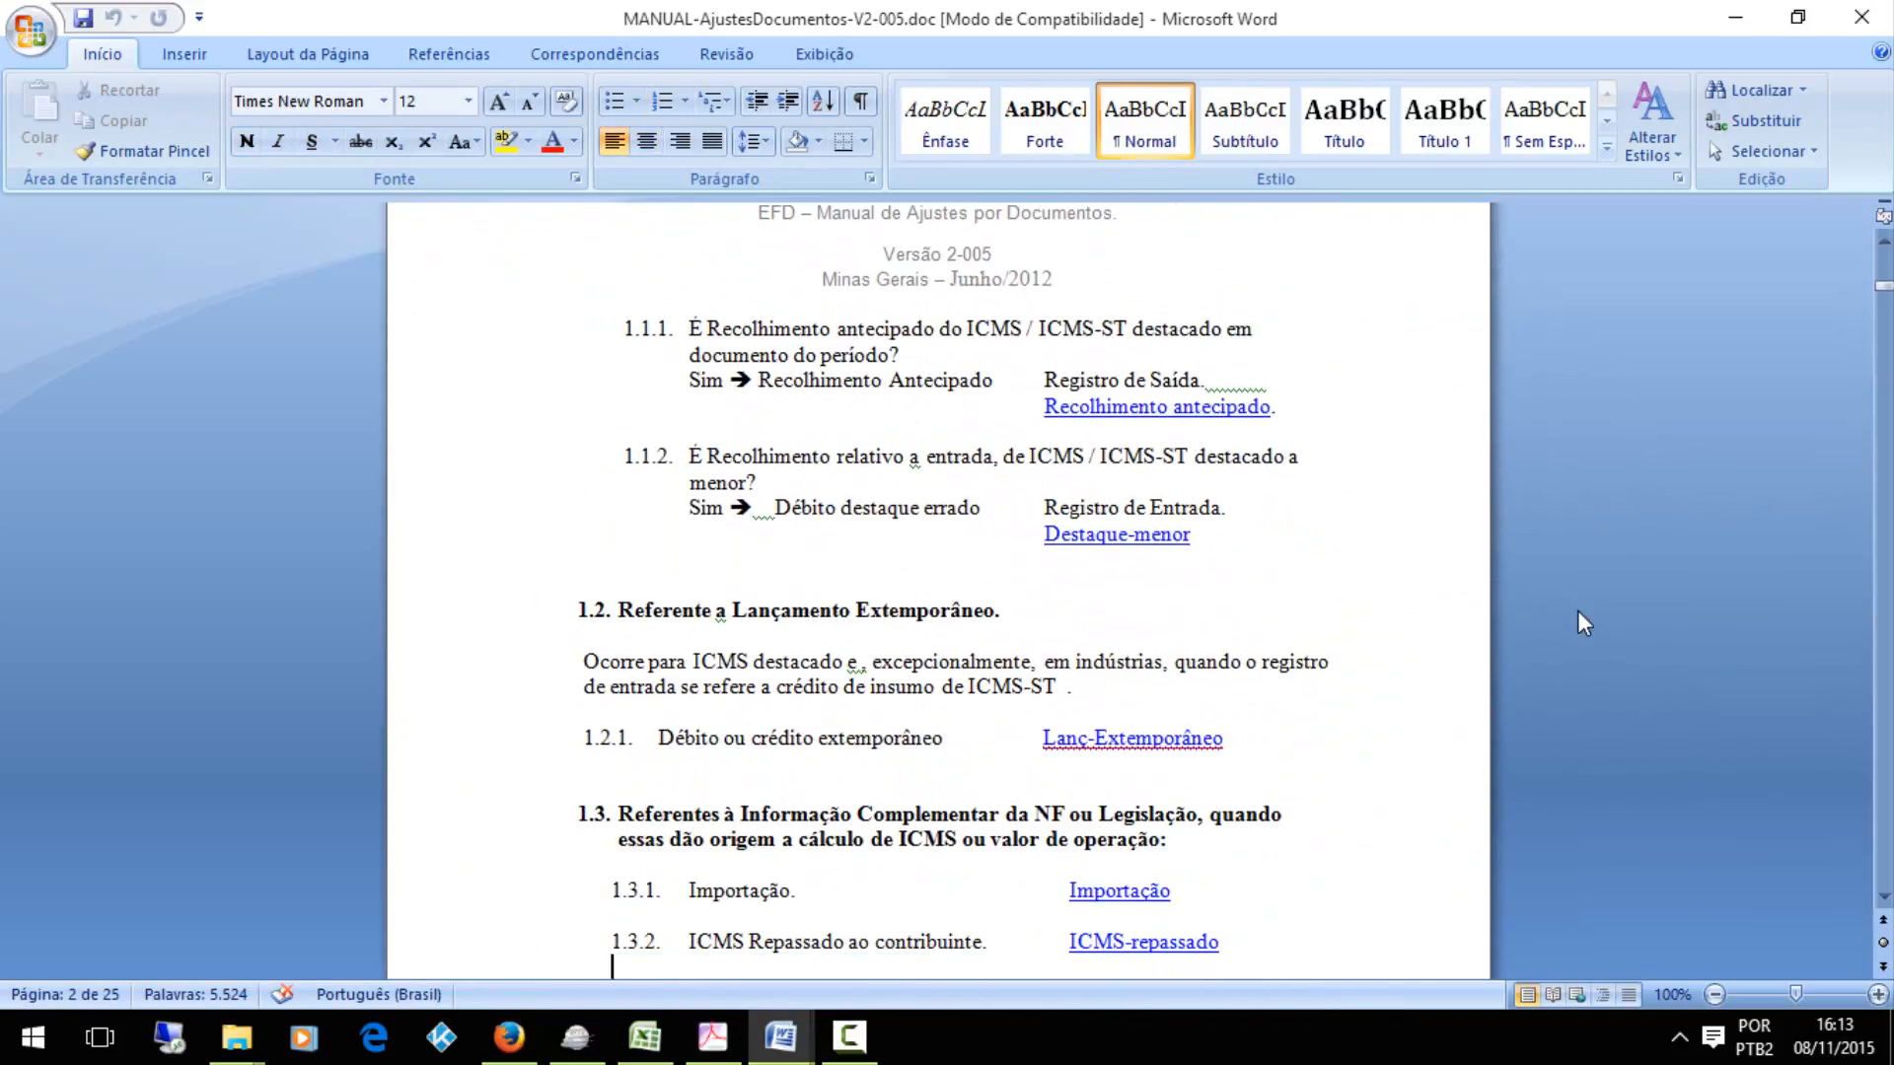
key(Down)
key(Down)
key(Down)
key(Down)
key(Down)
key(Down)
key(Down)
key(Down)
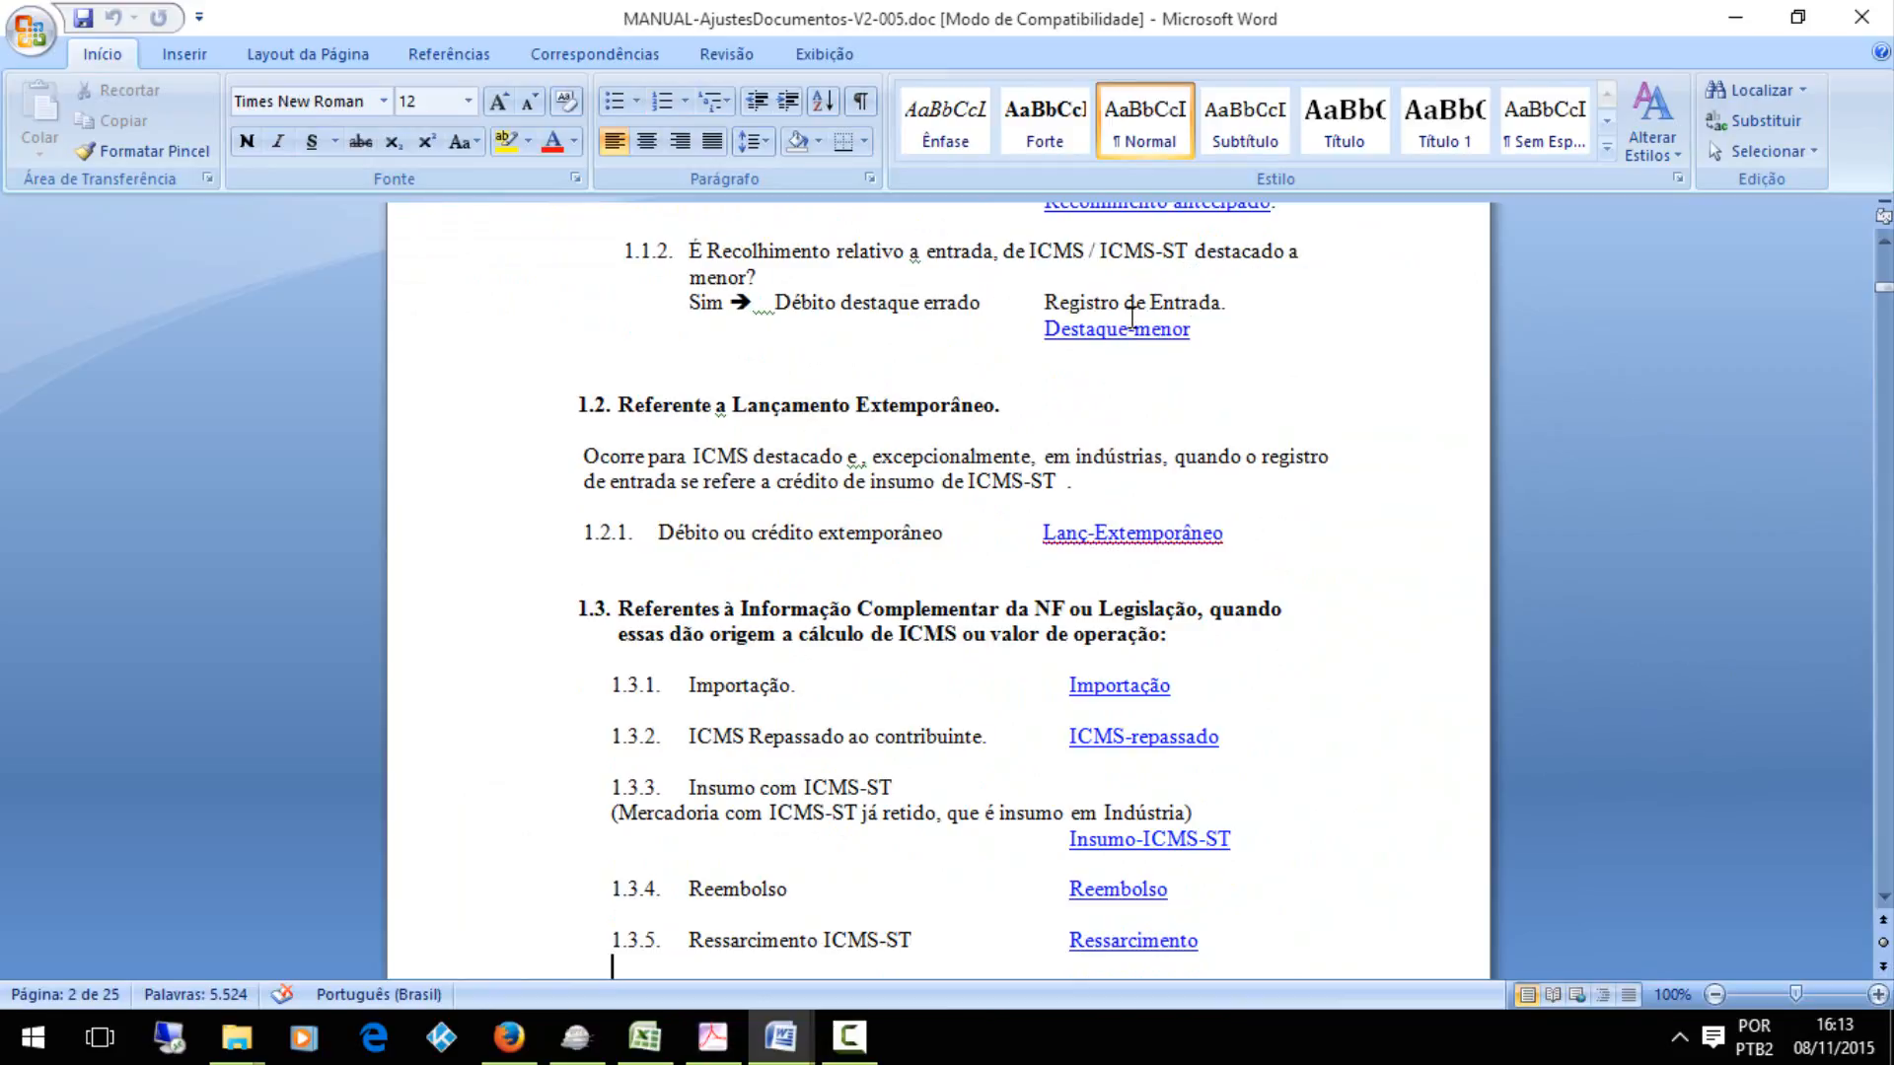
click(1131, 334)
ctrl+click(1131, 333)
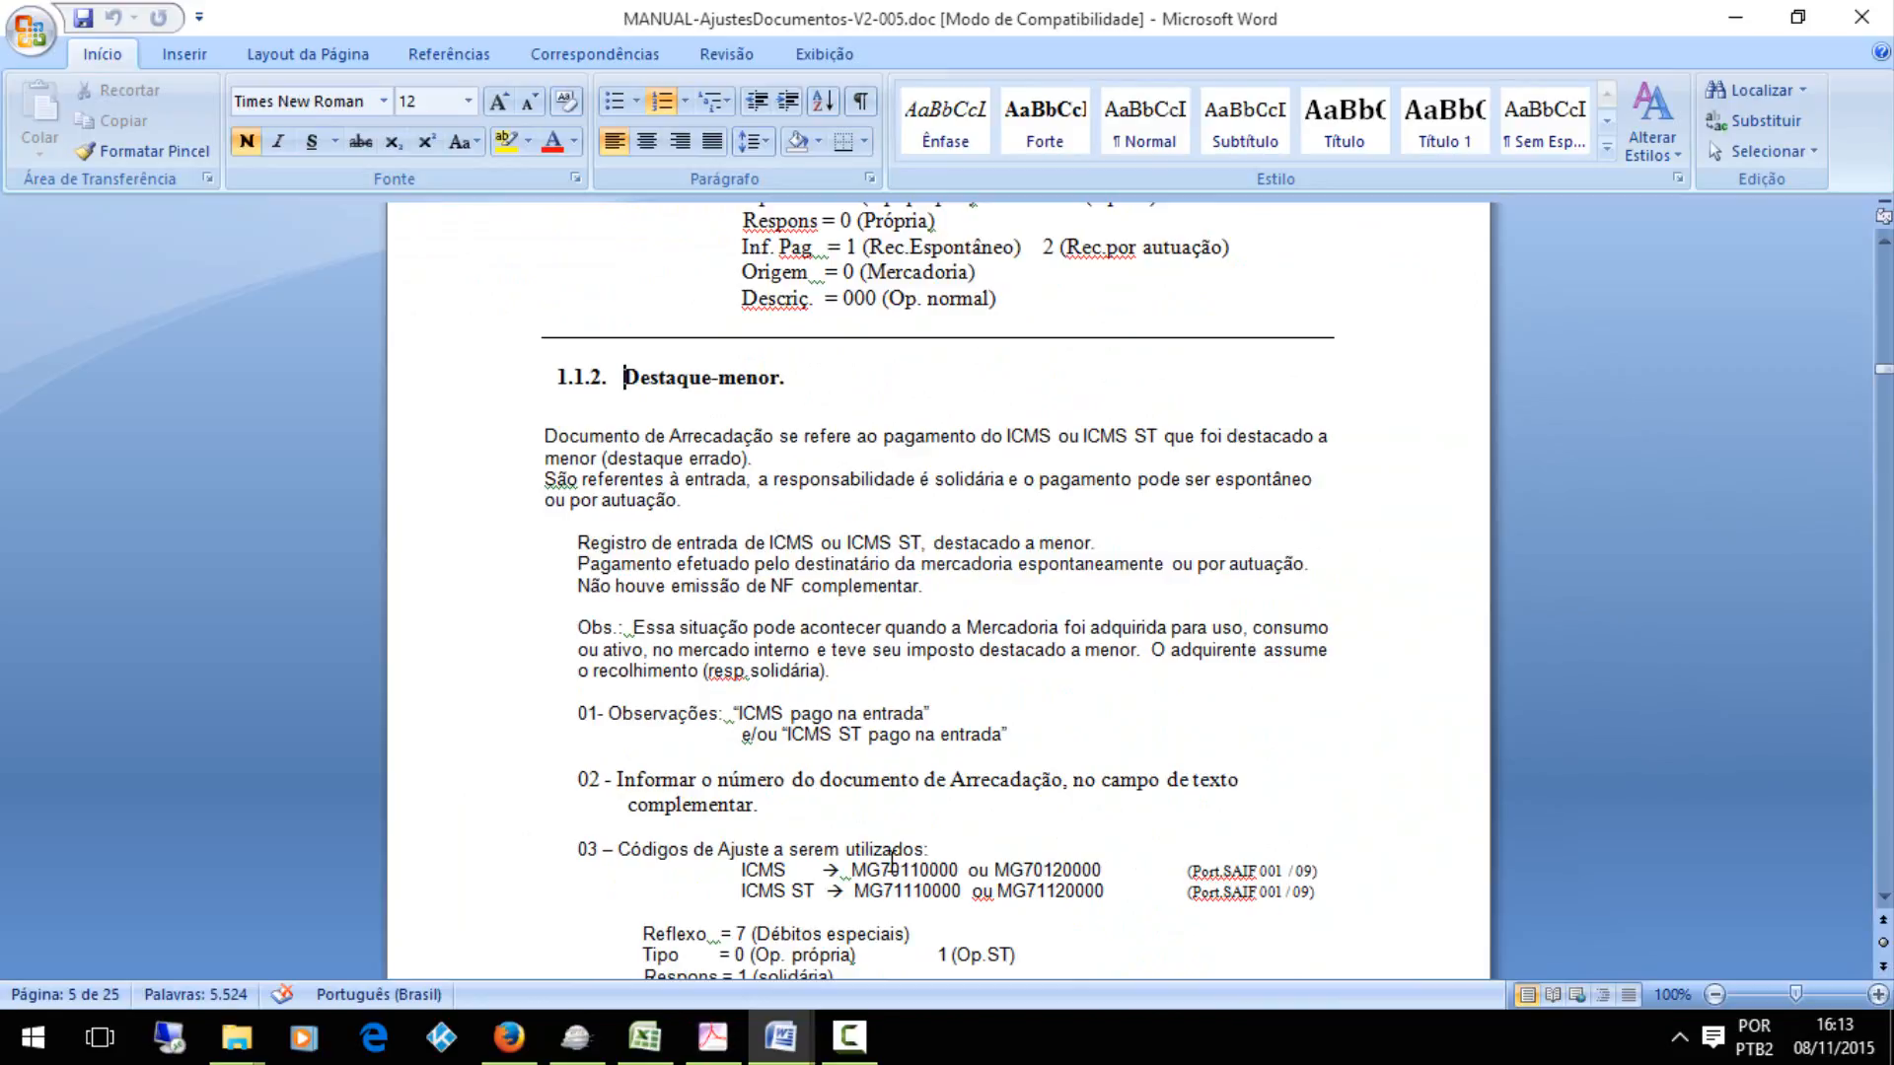
key(ctrl+Home)
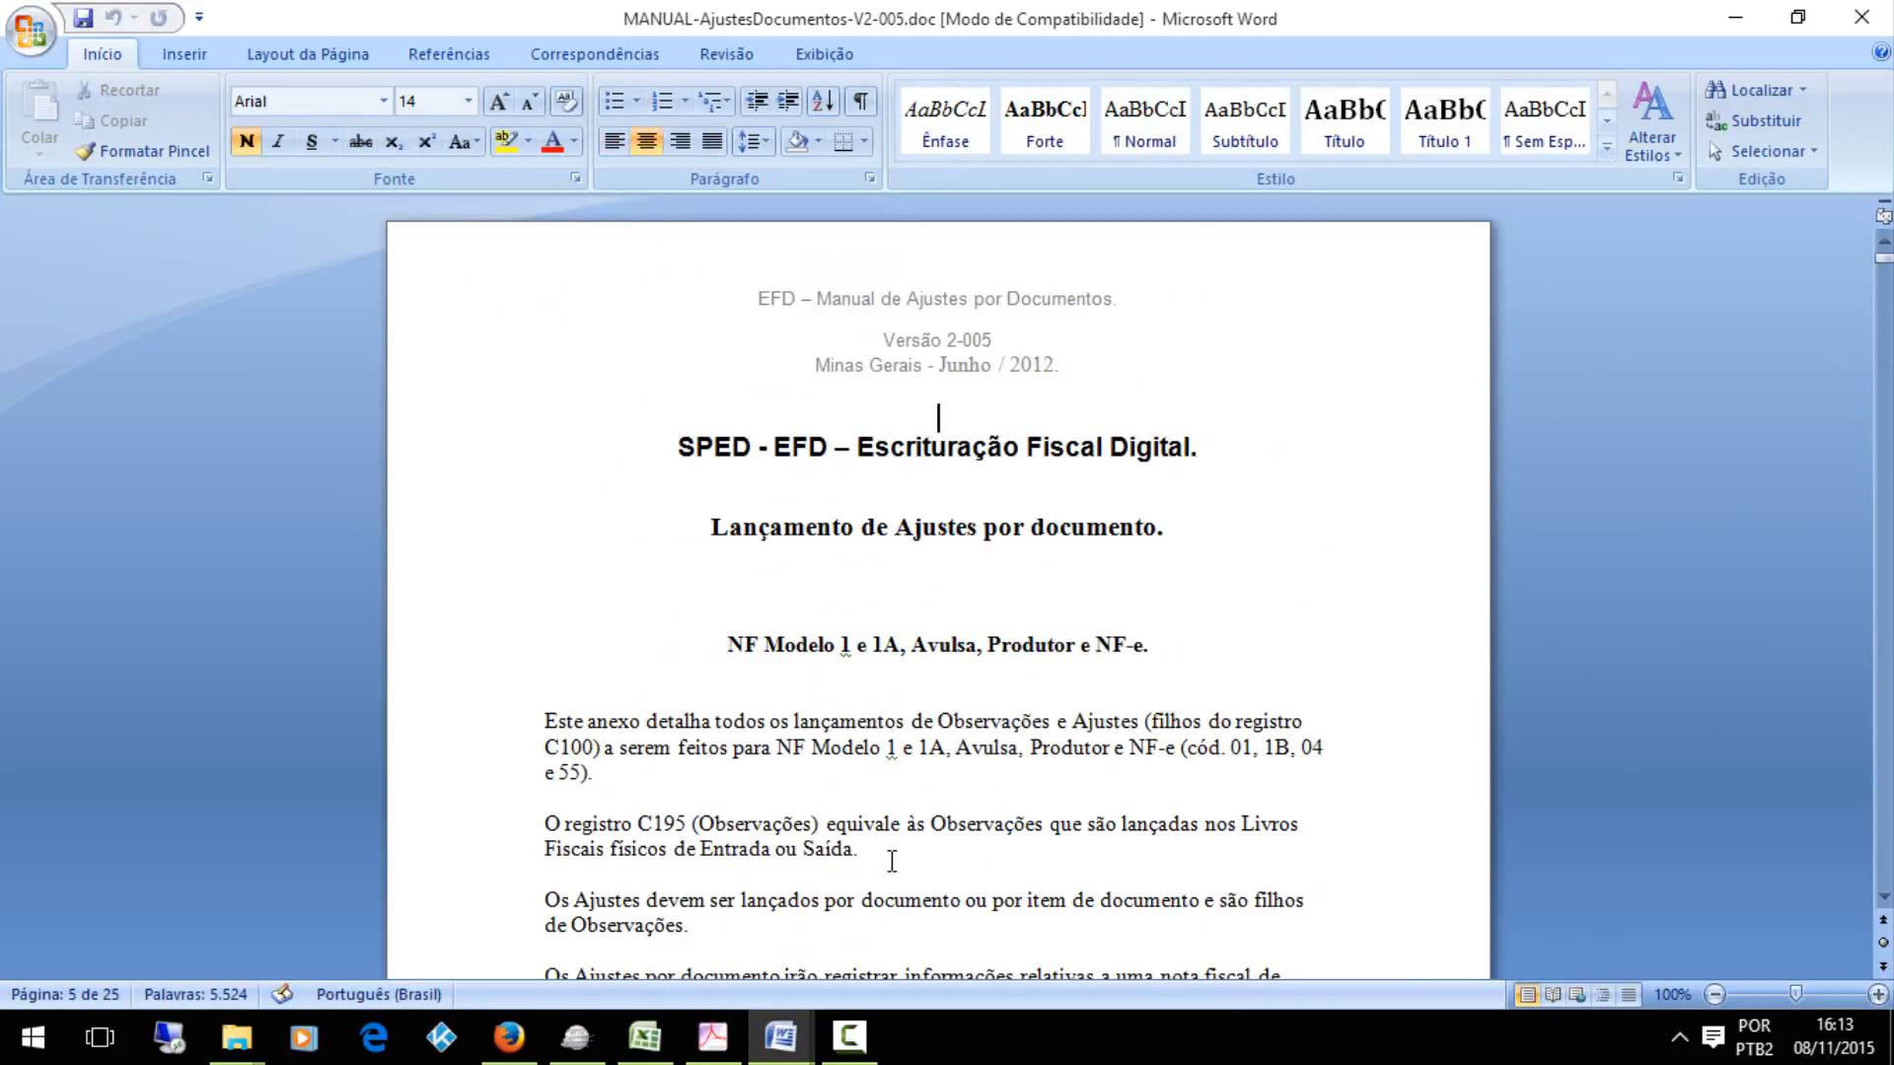
In Firefox, open the Tabela de Códigos de Ajustes da Apuração do ICMS from Espírito Santo's EFD code tables page
click(506, 1038)
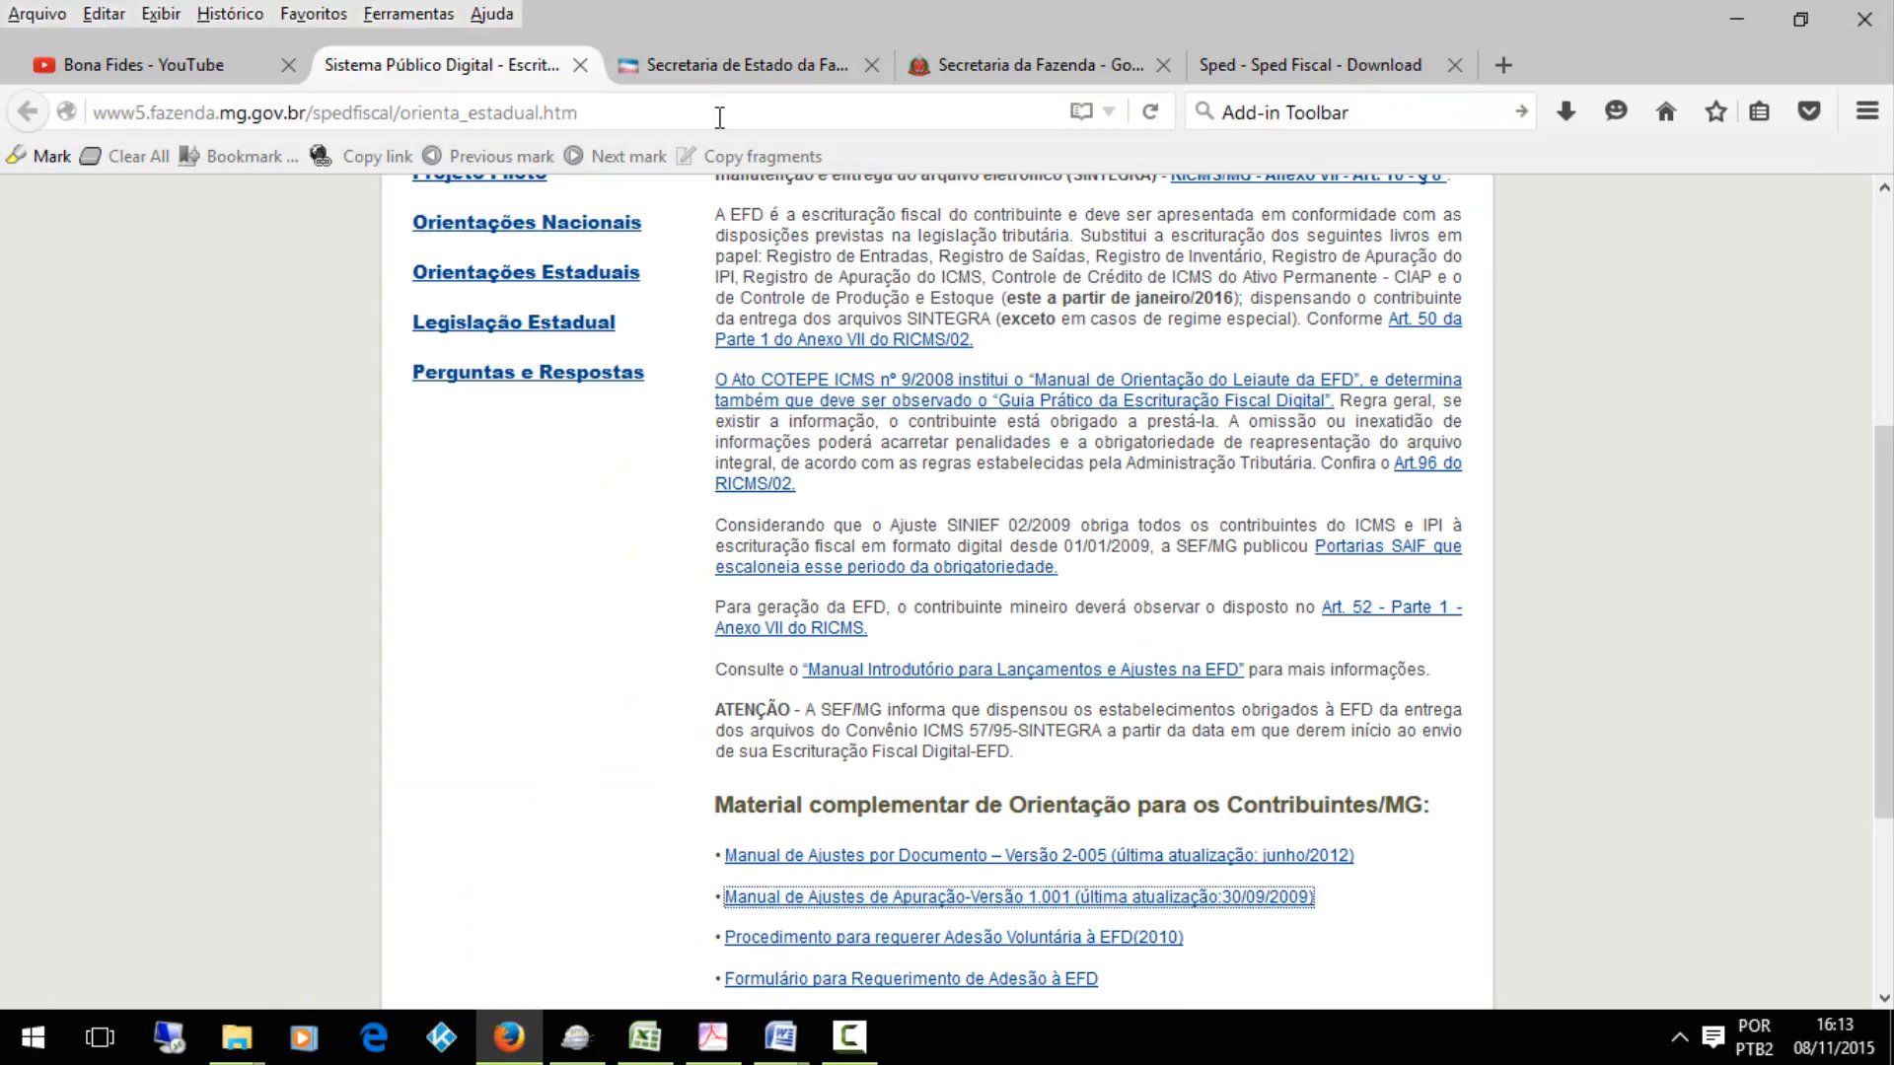
click(717, 63)
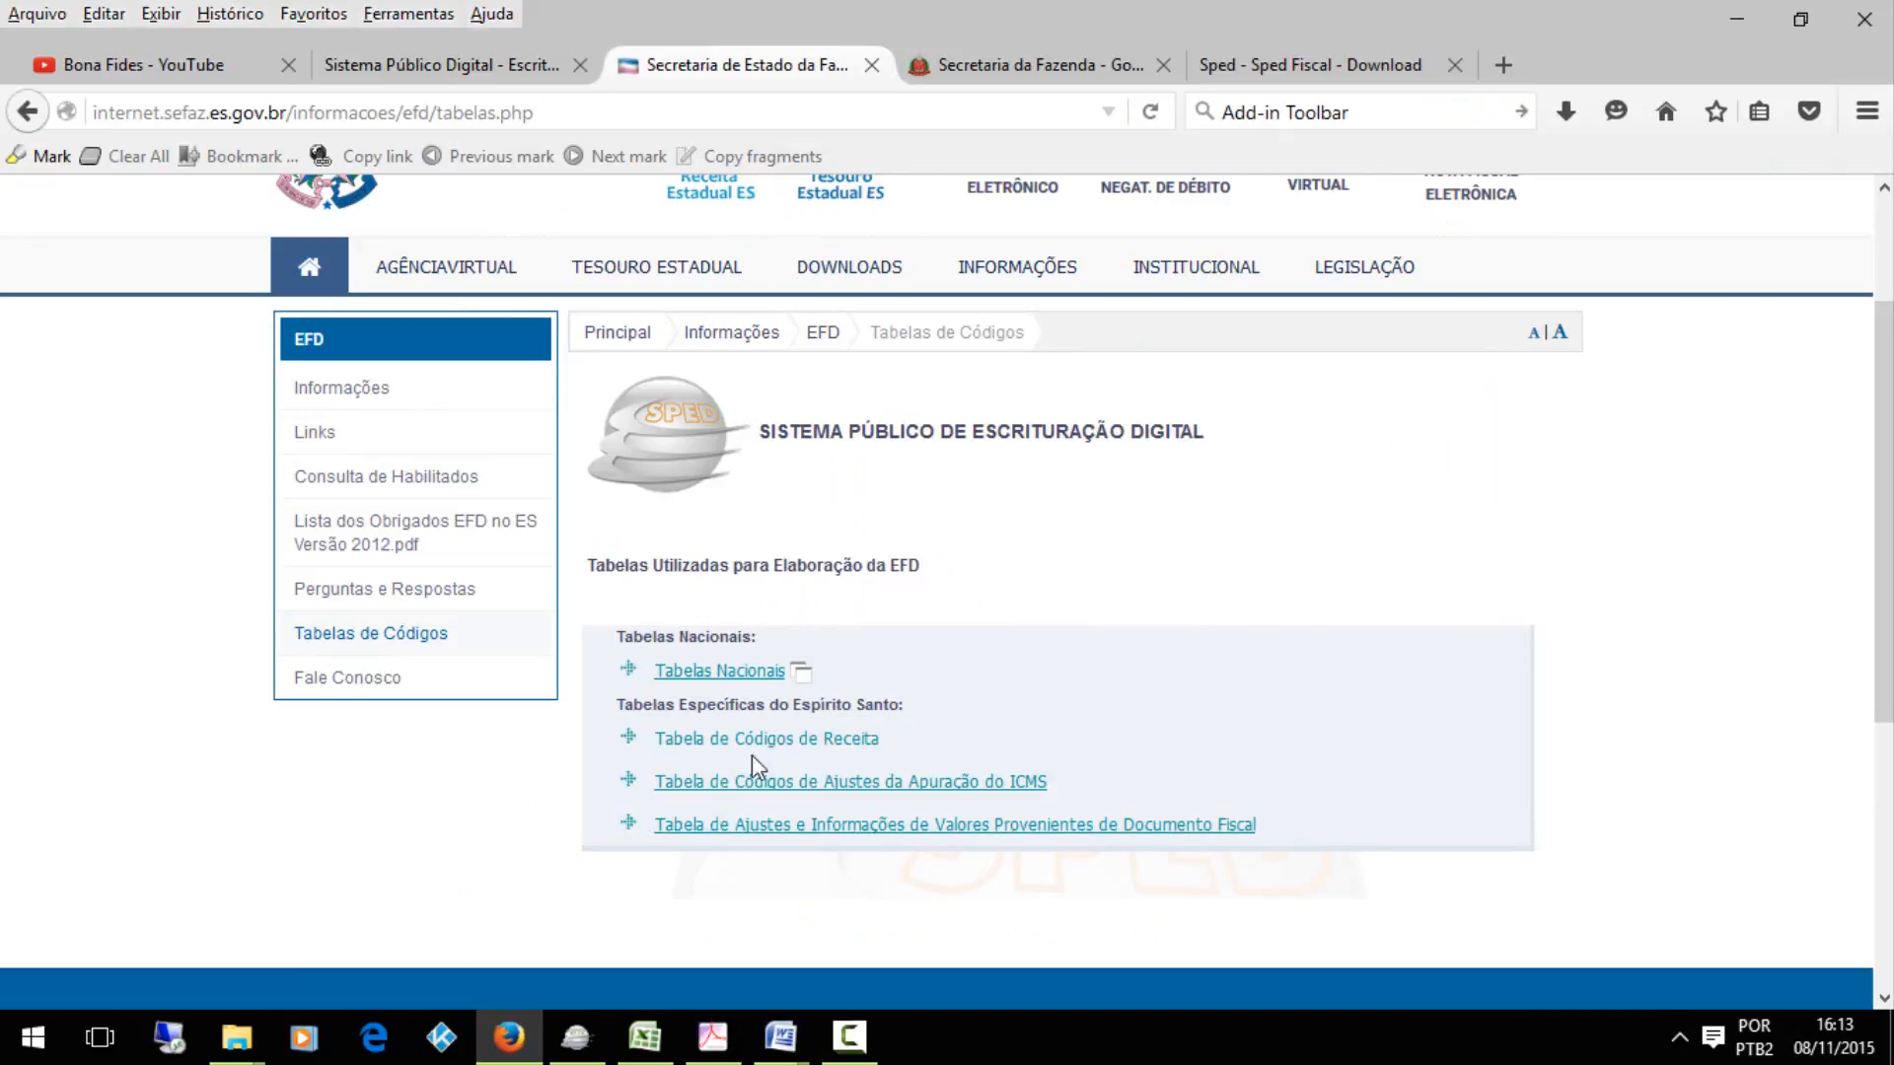
click(751, 781)
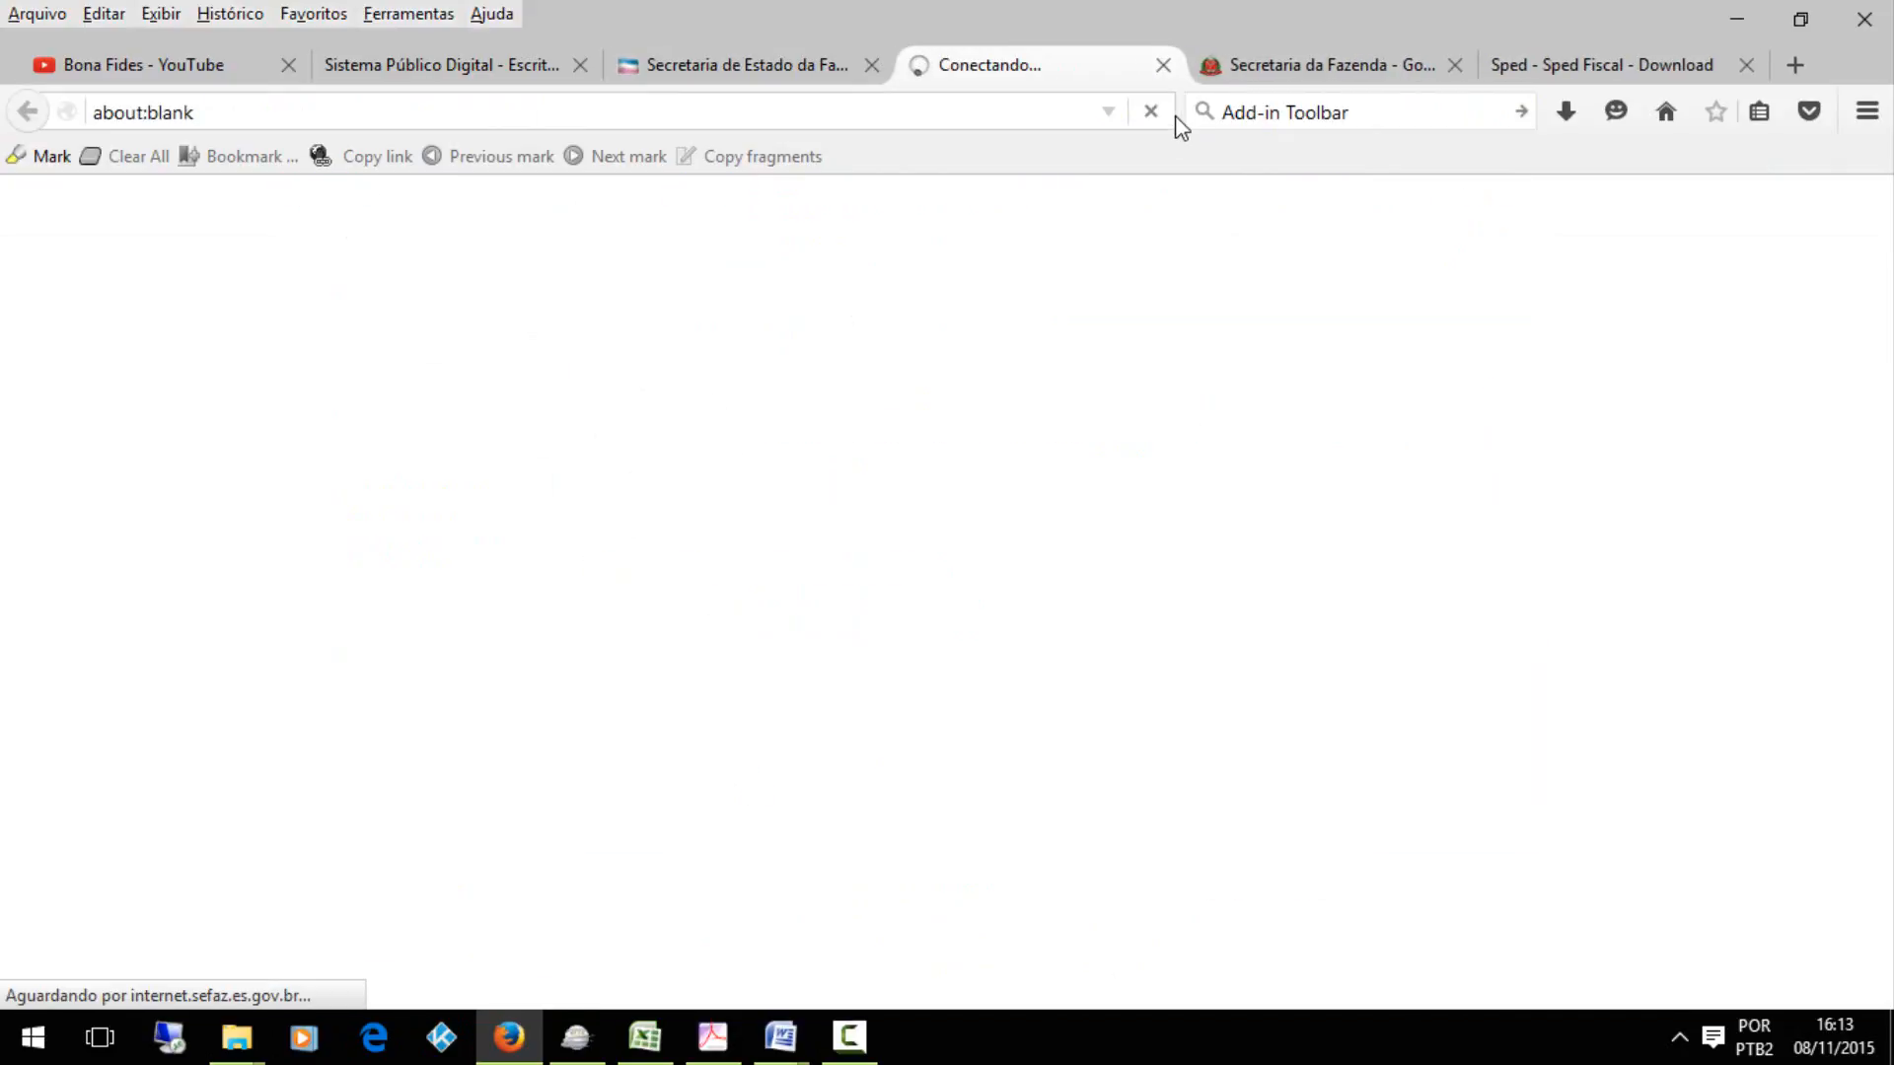
View Espírito Santo's Tabela de Ajustes e Informações de Valores Provenientes de Documento Fiscal, and close the opened code table tabs
click(753, 71)
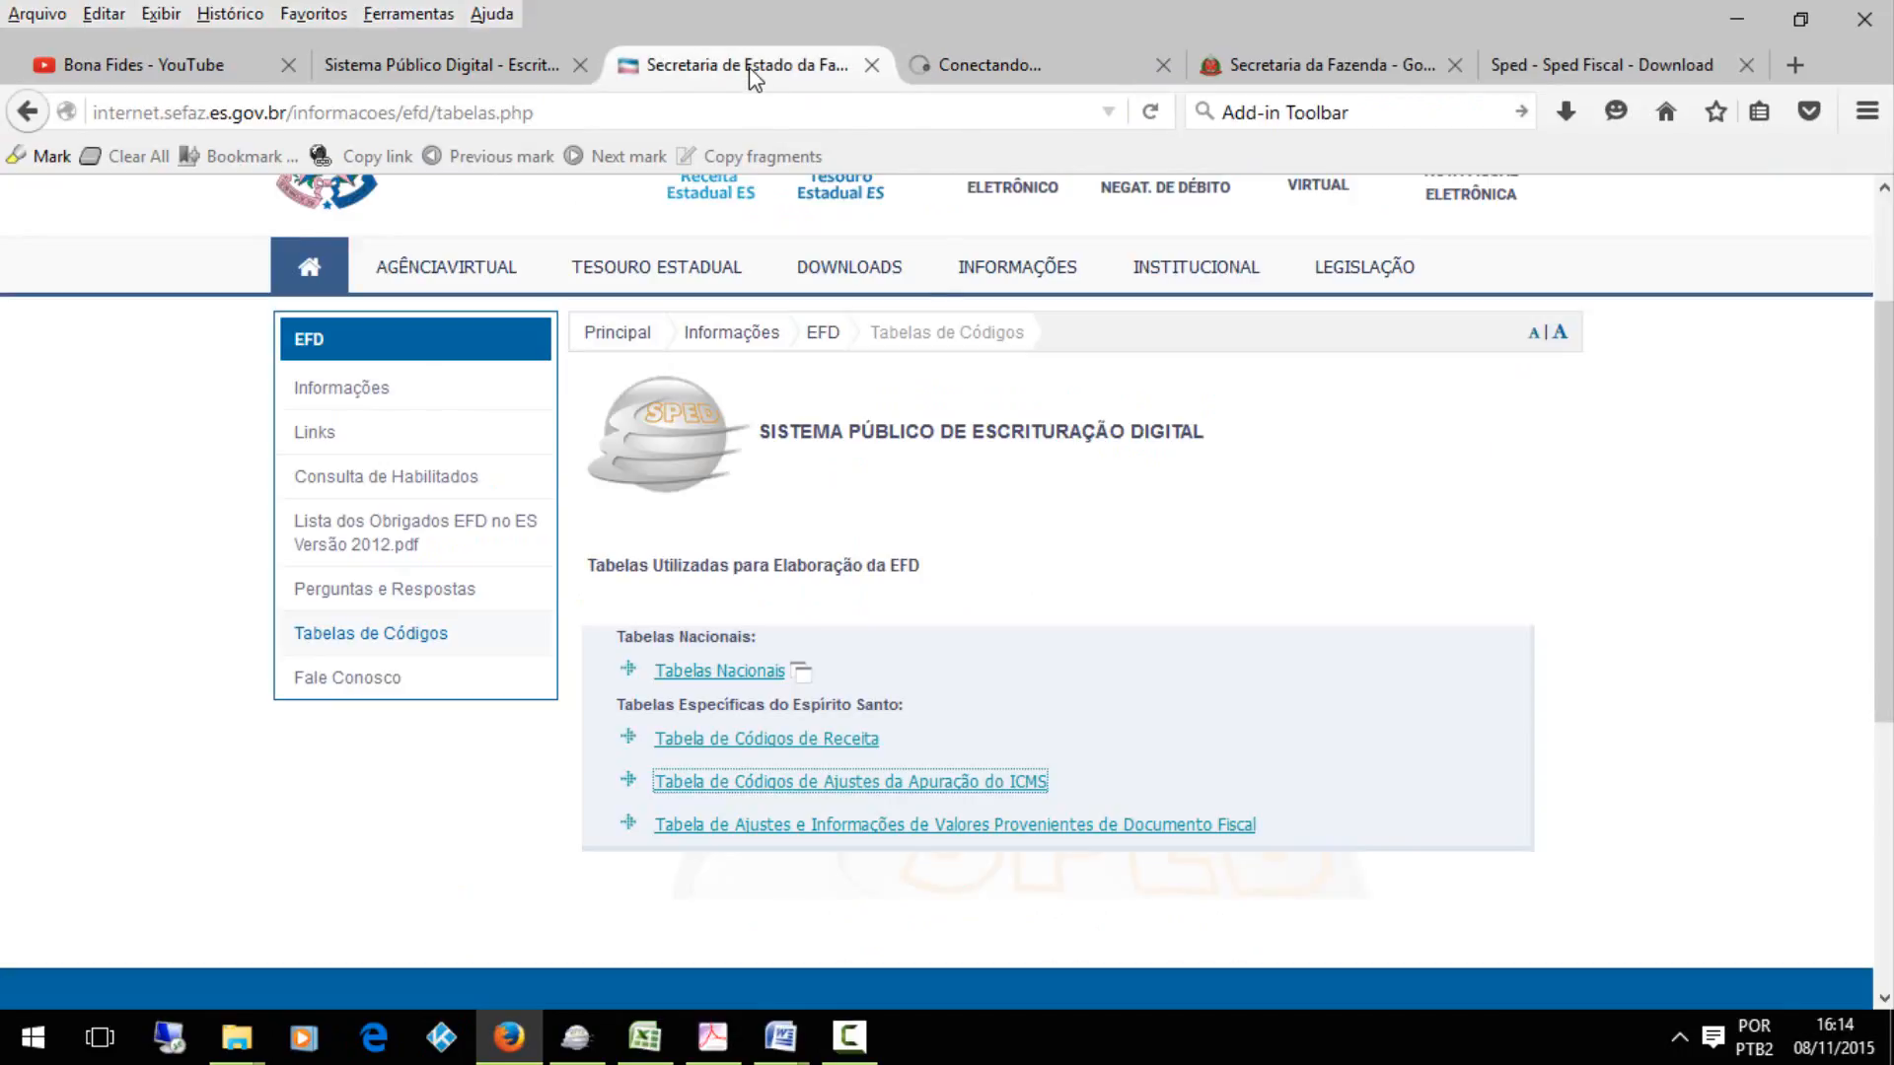
click(888, 824)
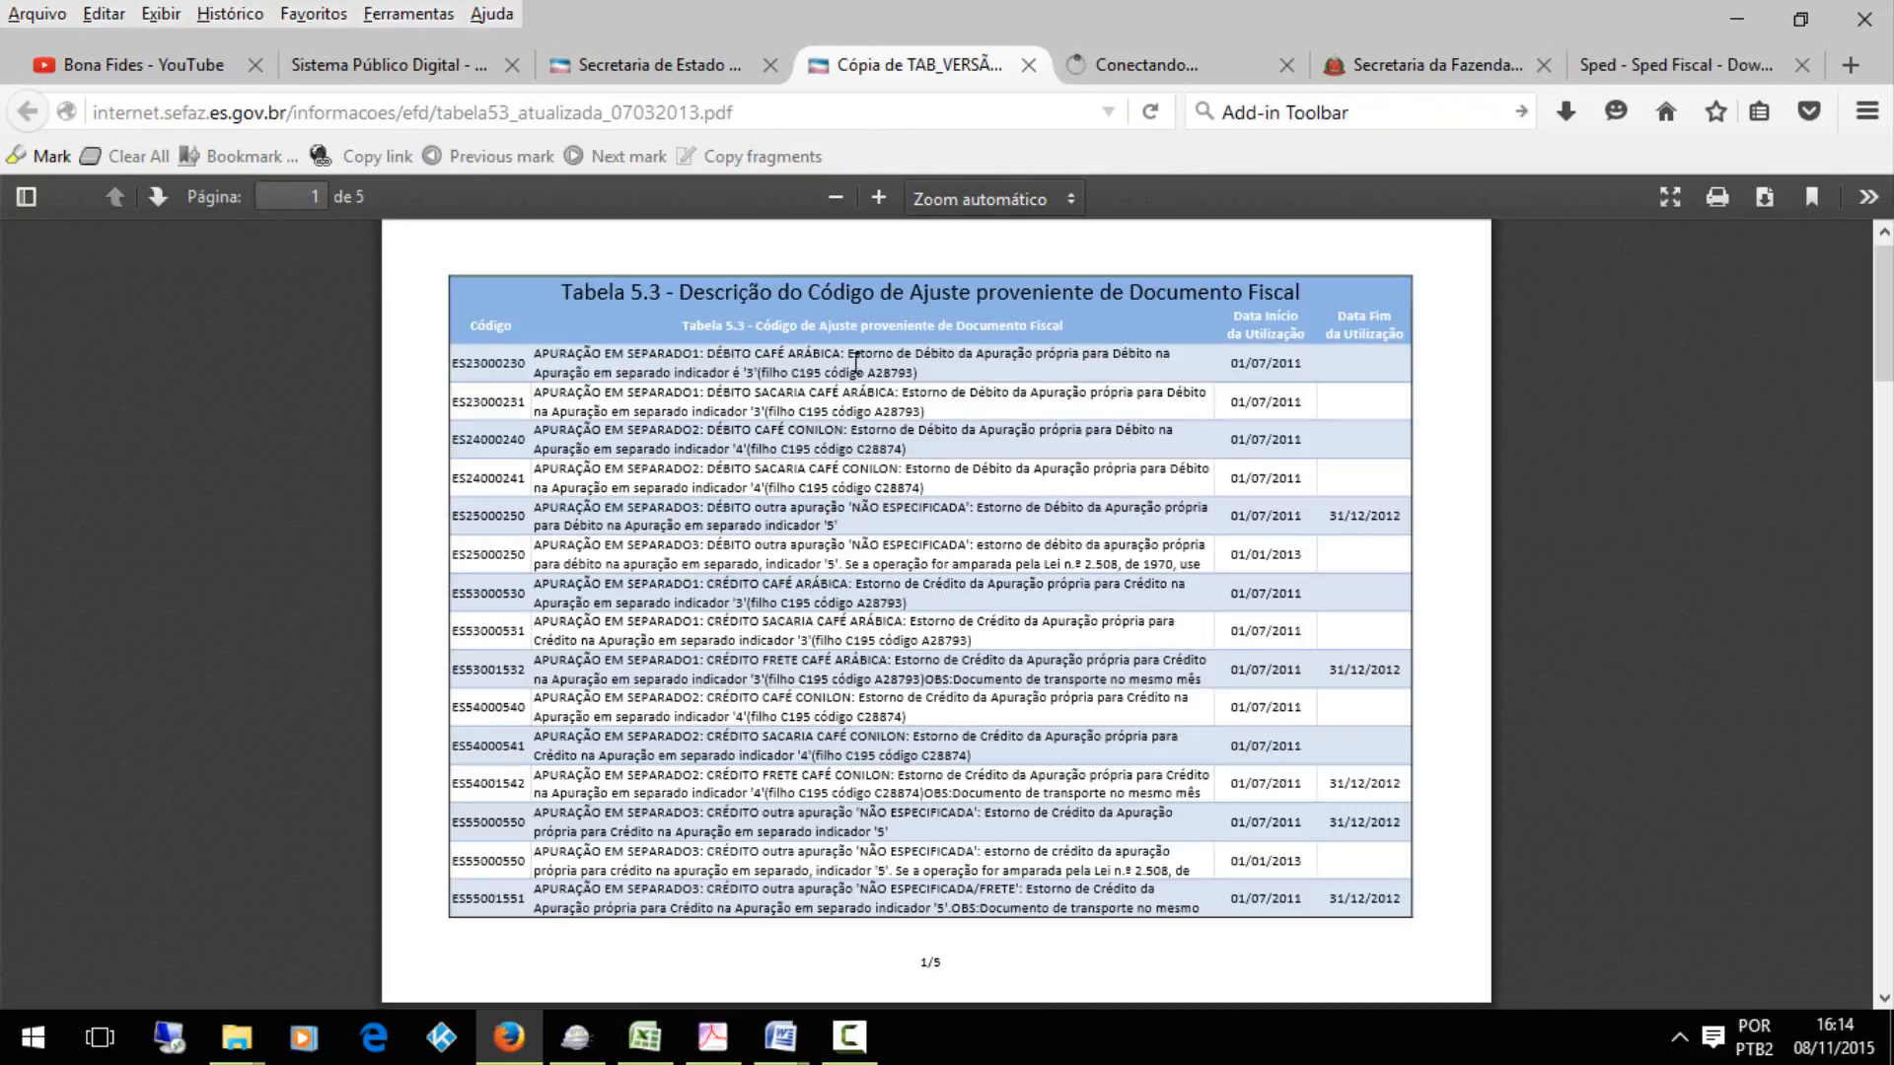
click(1032, 69)
click(1032, 71)
click(1033, 79)
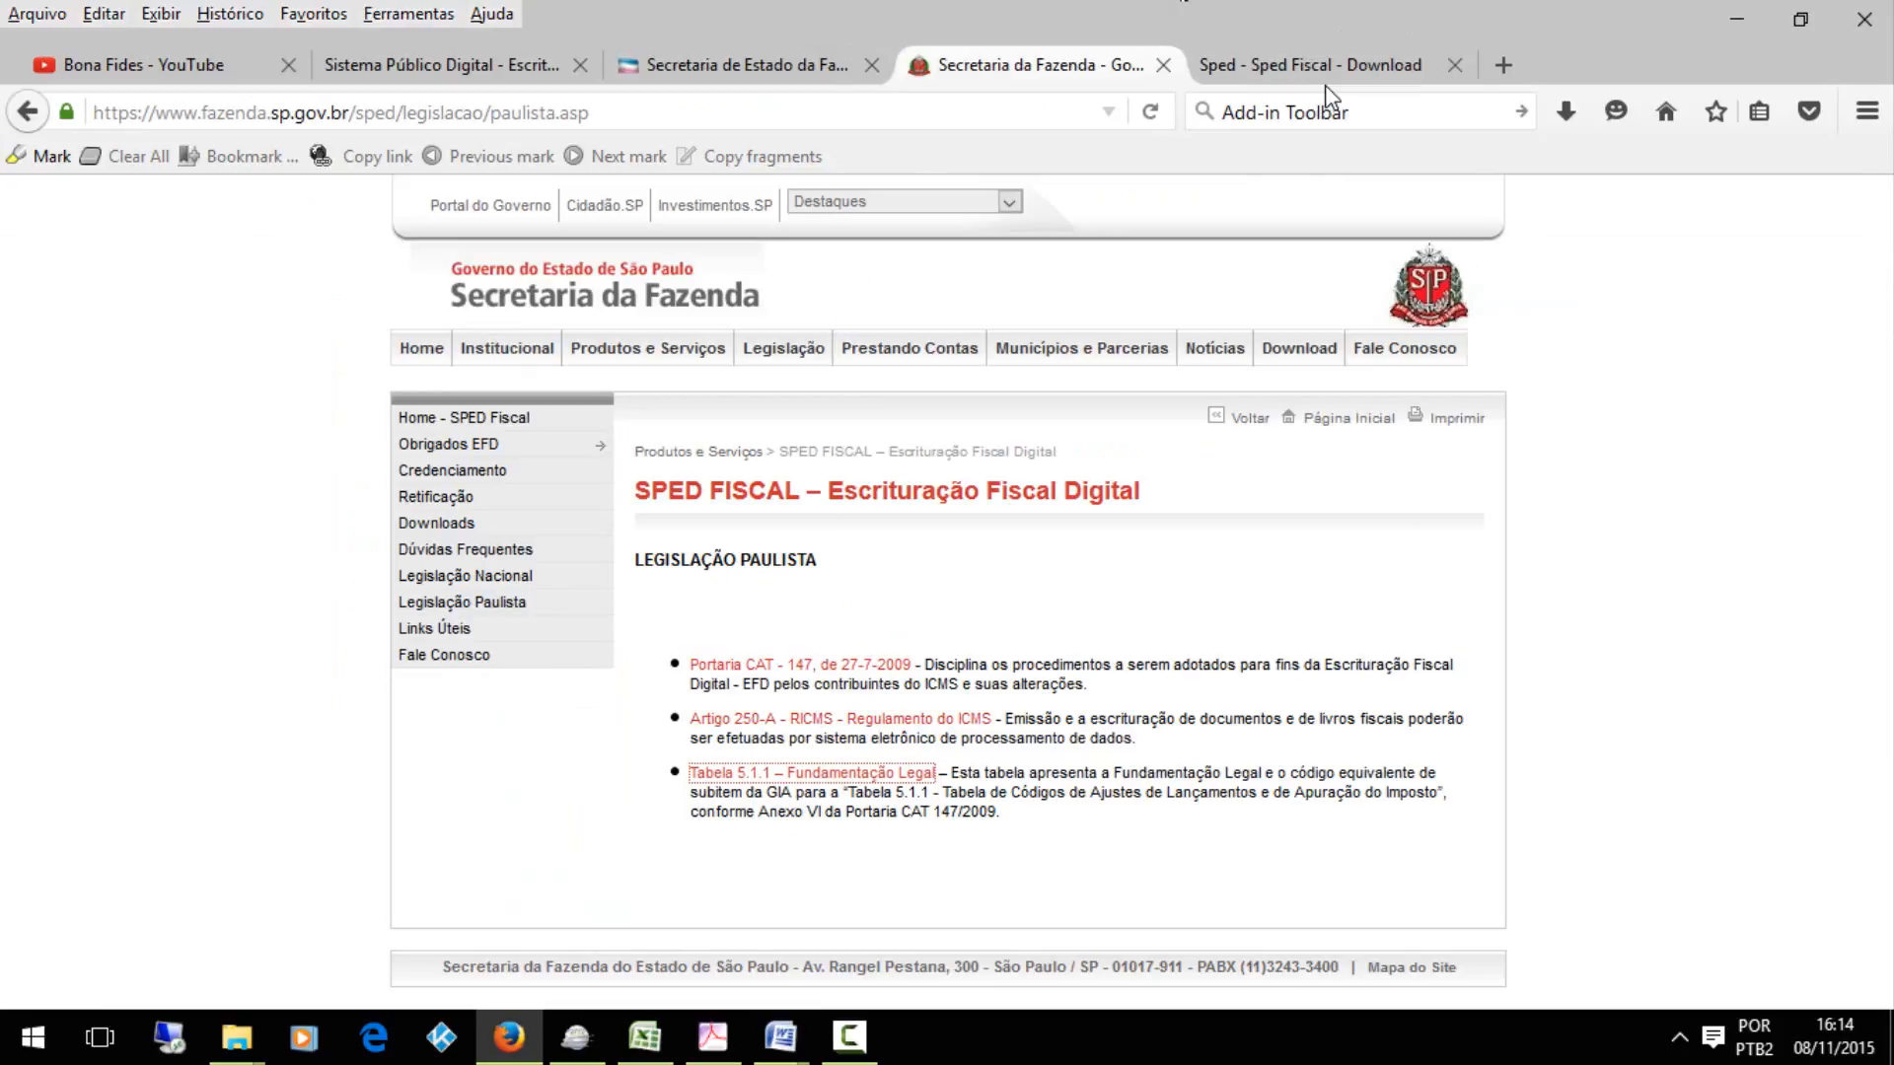
Close the São Paulo Secretaria da Fazenda tab and the Espírito Santo EFD code tables tab
click(1163, 65)
click(825, 67)
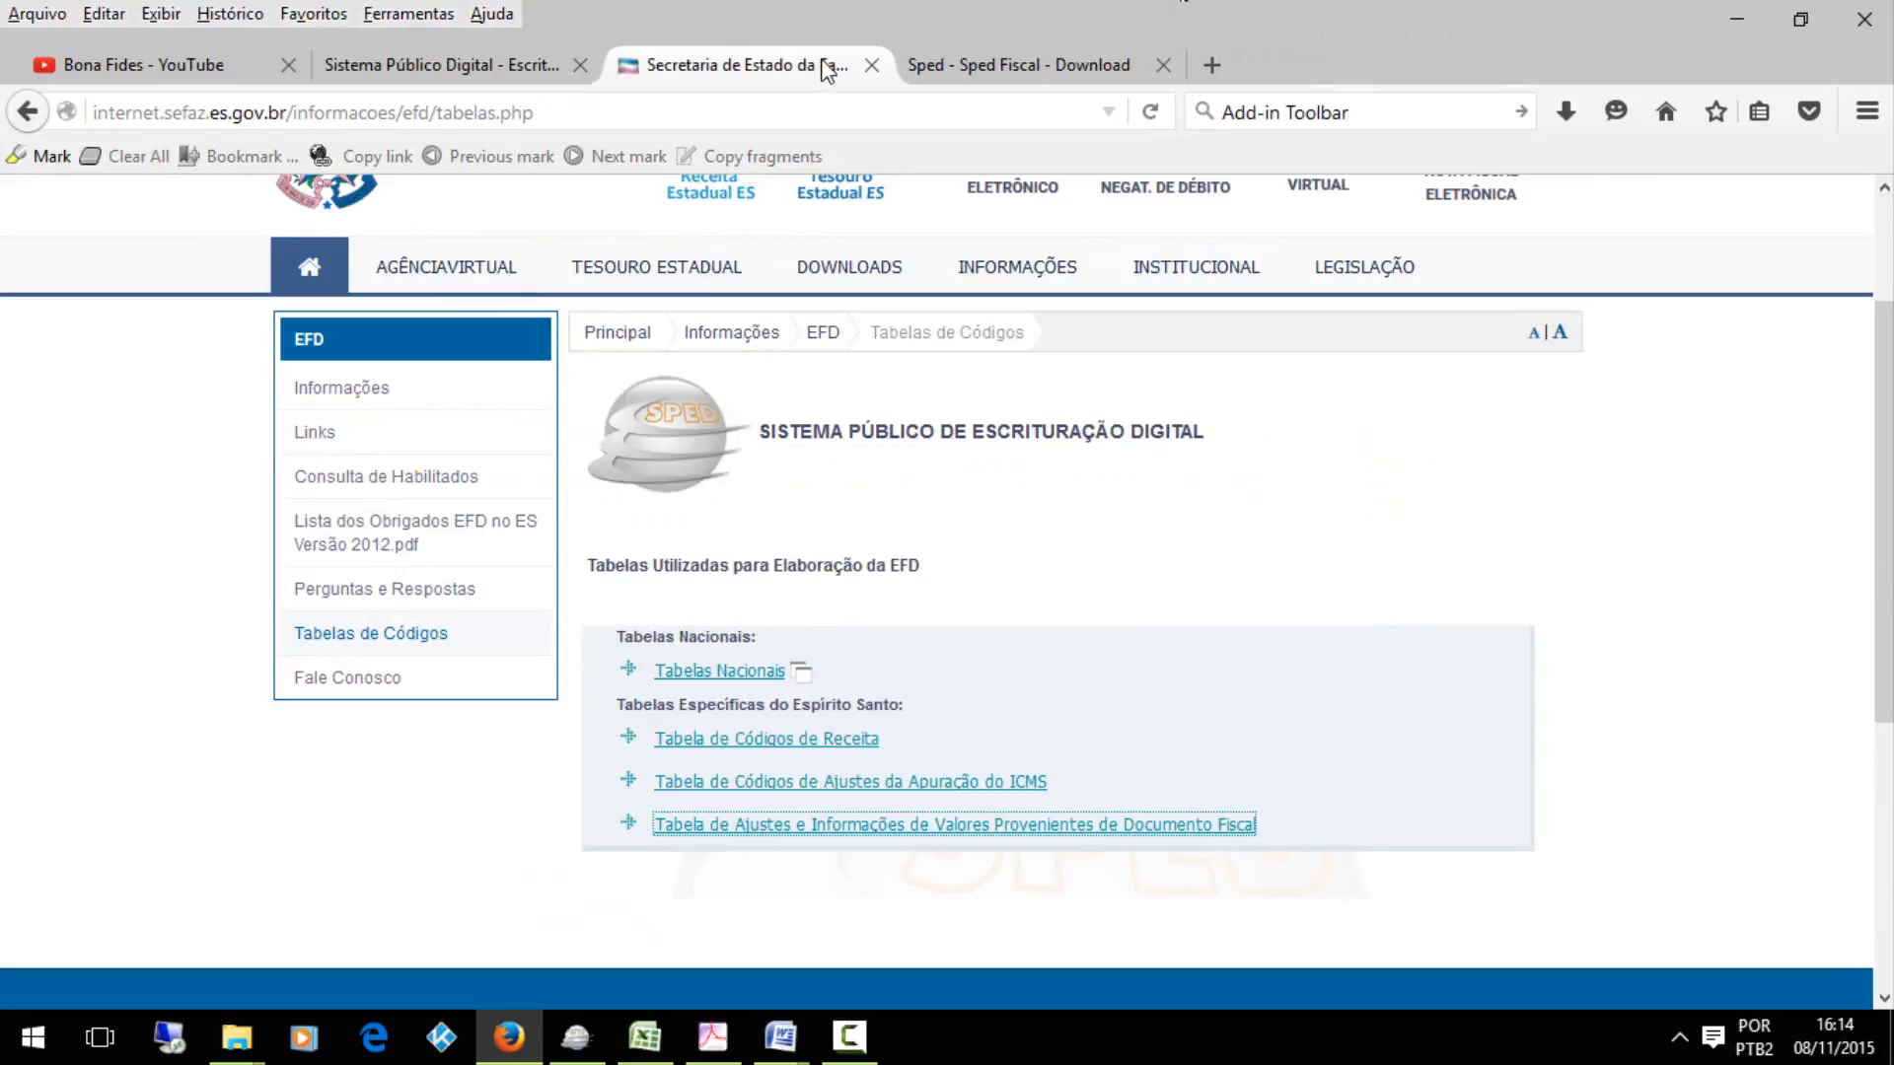
click(871, 65)
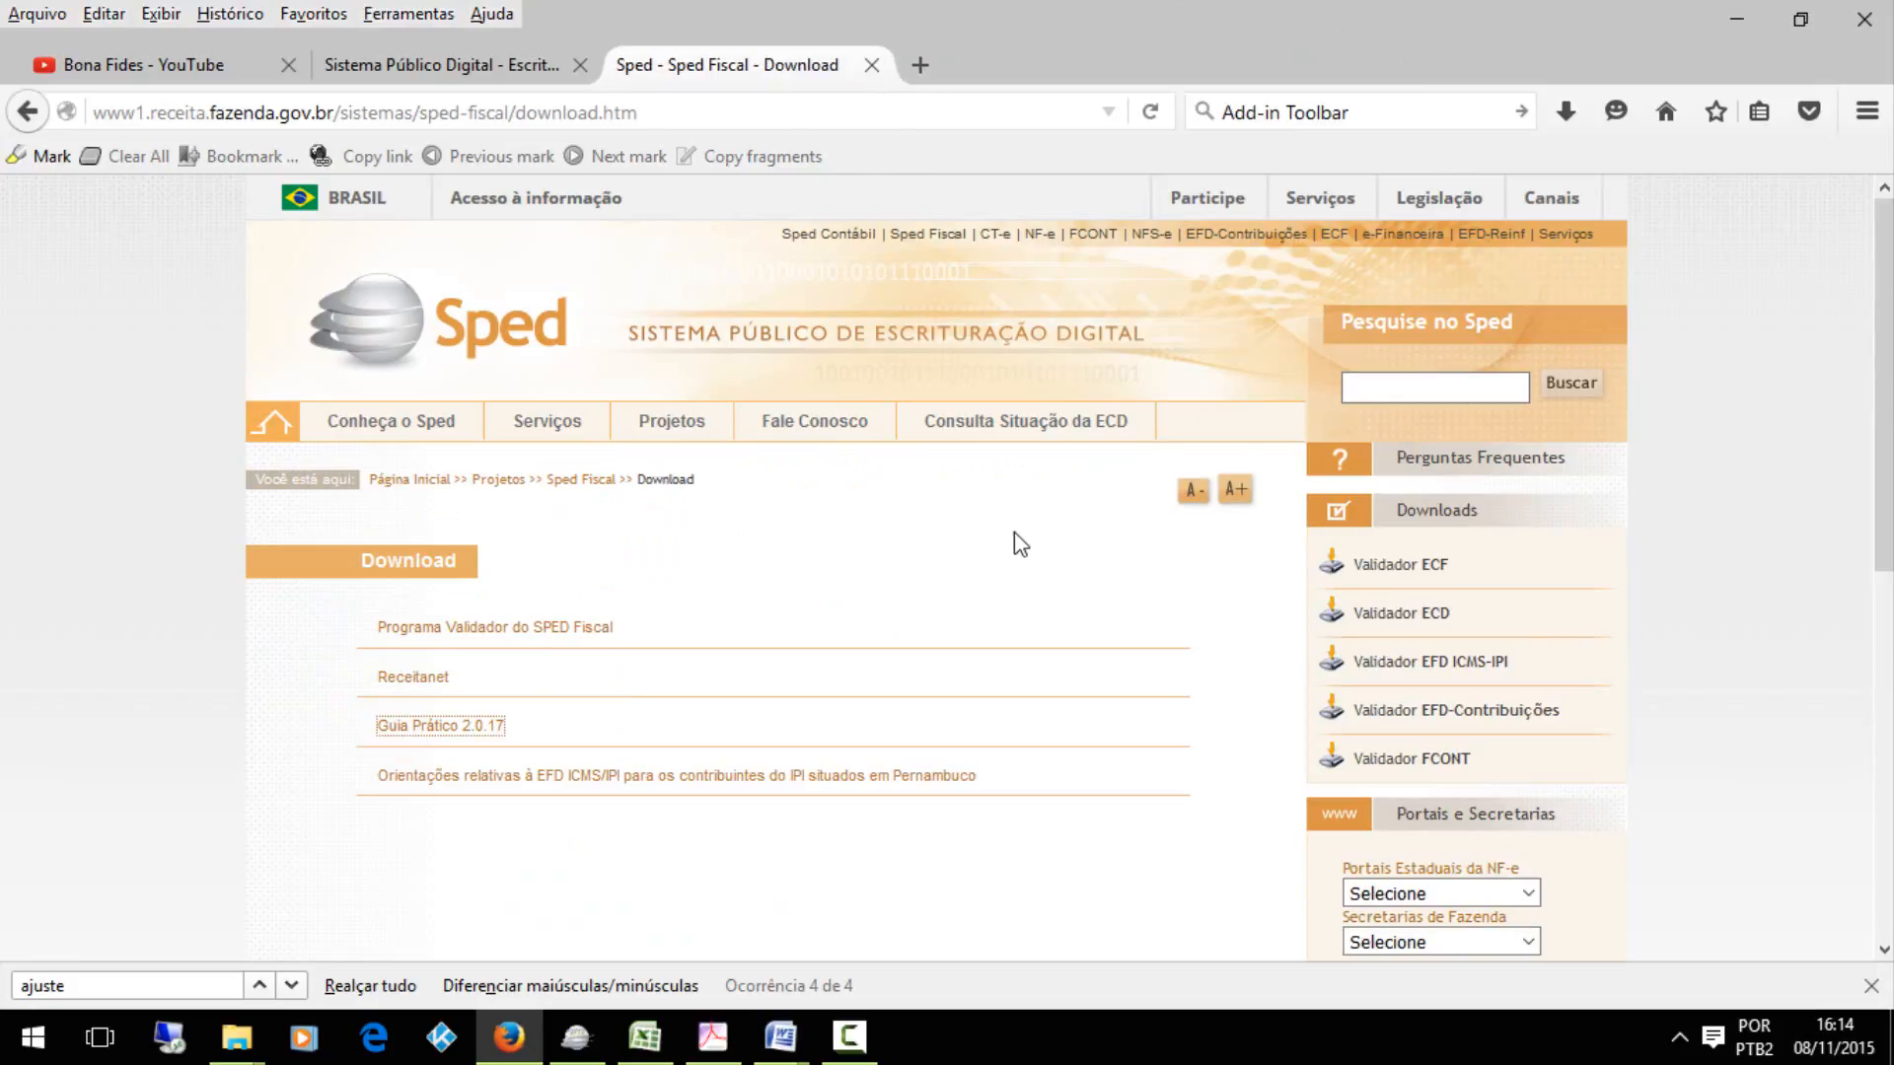
Glance at hierarquia.xlsx in Excel, switch to Sped Fiscal, and review the fields of the C197 adjustment ES10000107
click(654, 1039)
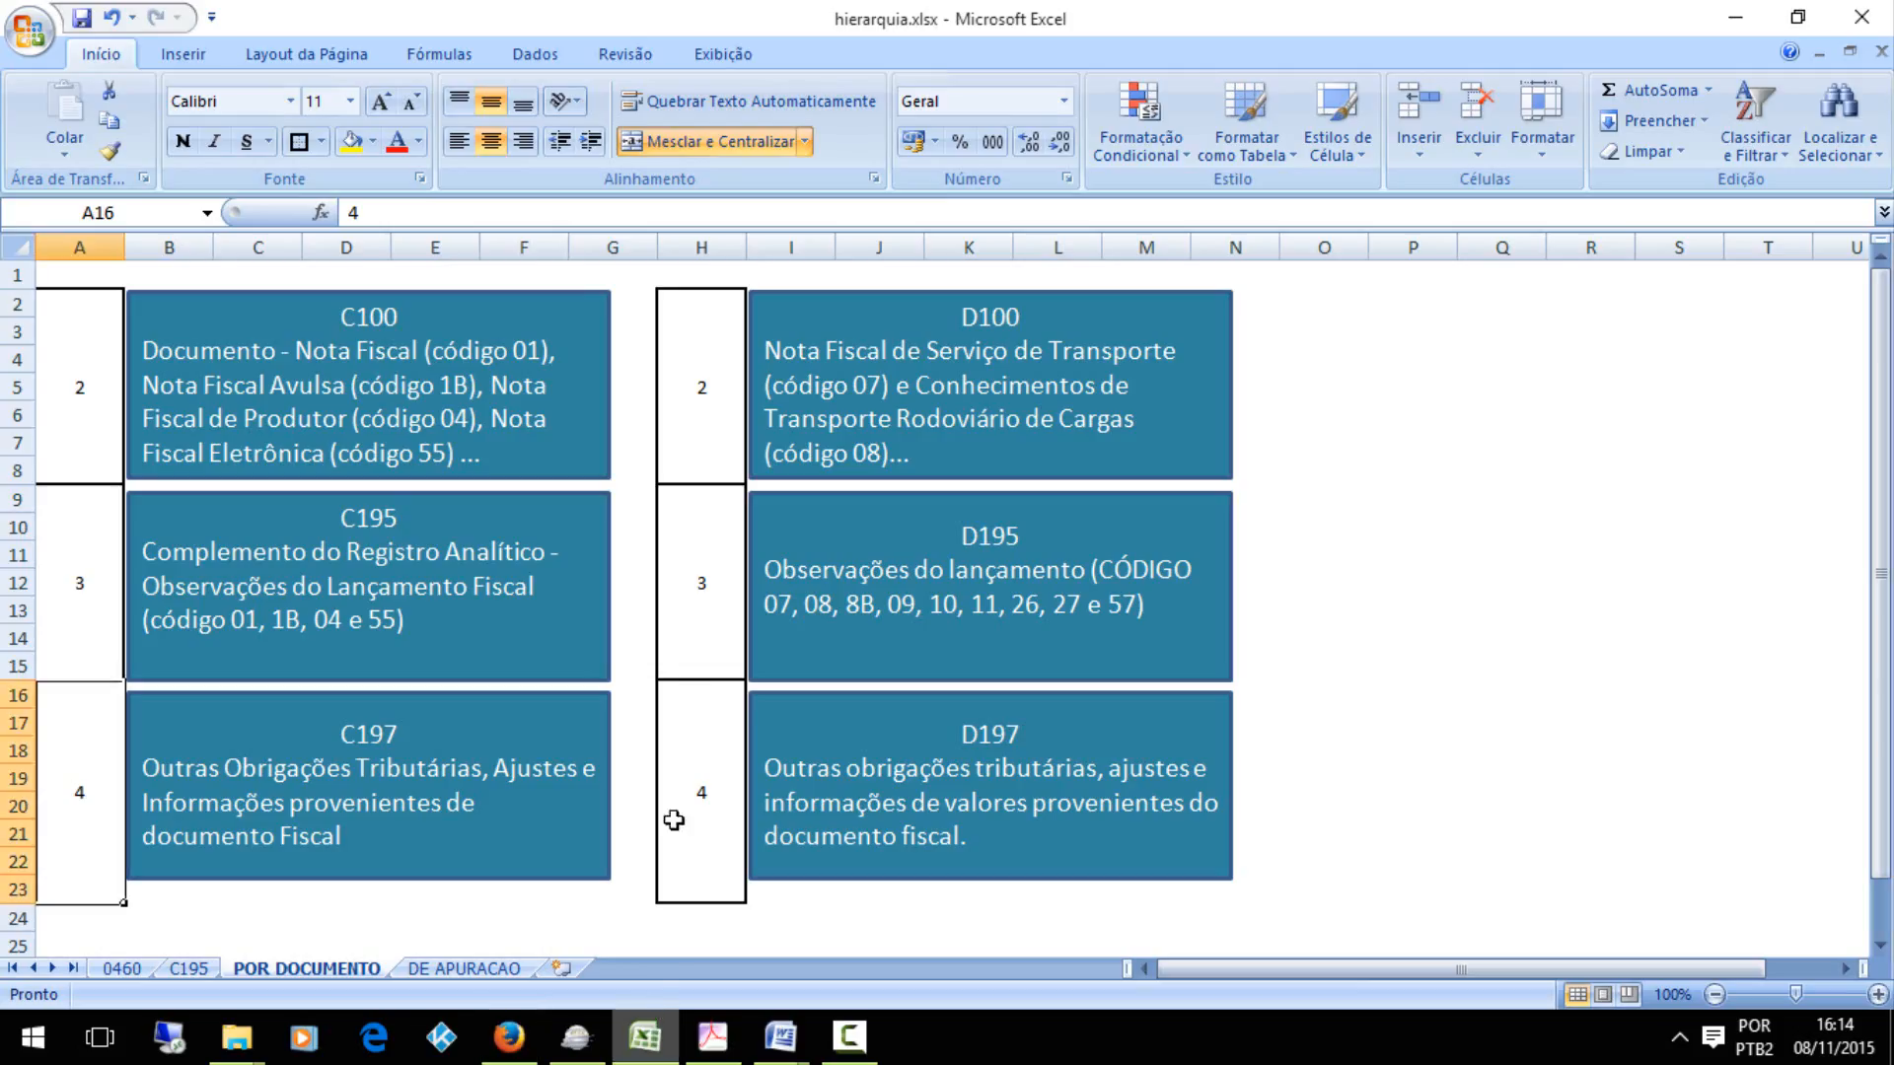
click(587, 1058)
double_click(856, 760)
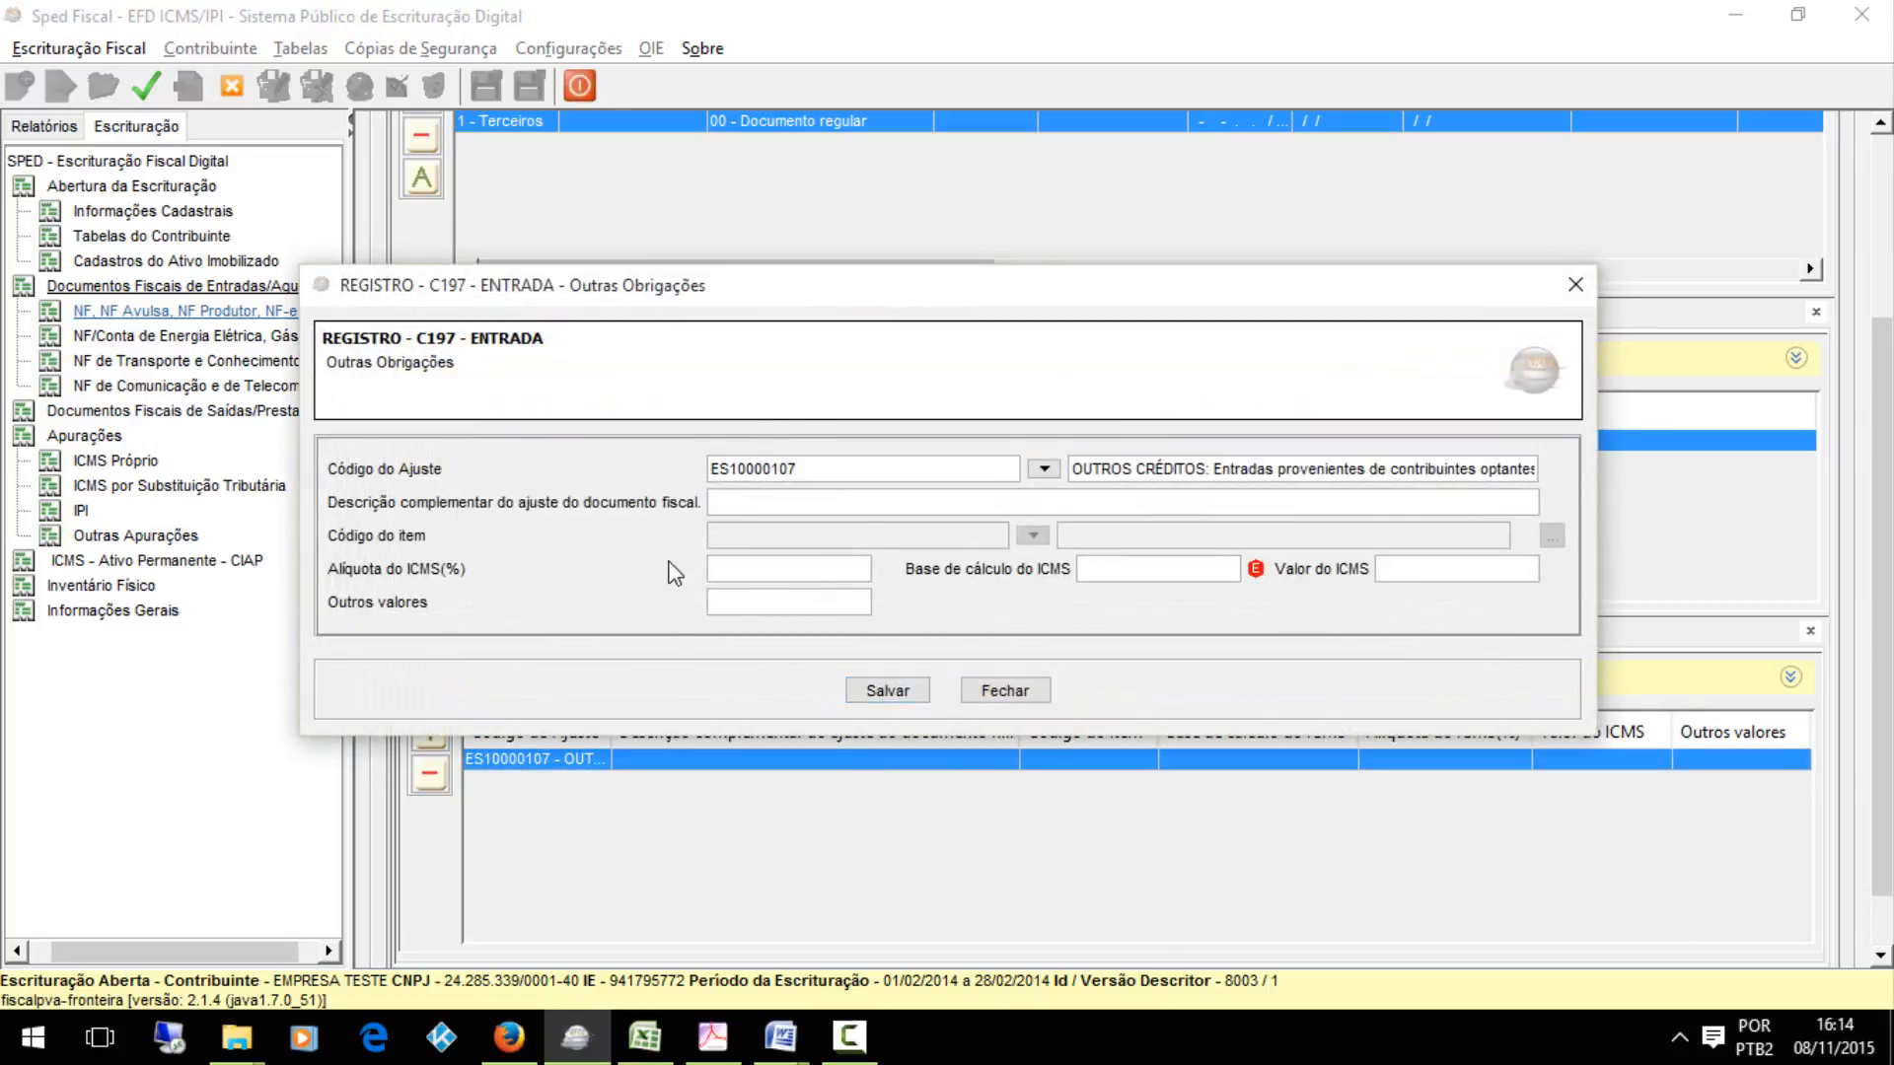
click(888, 690)
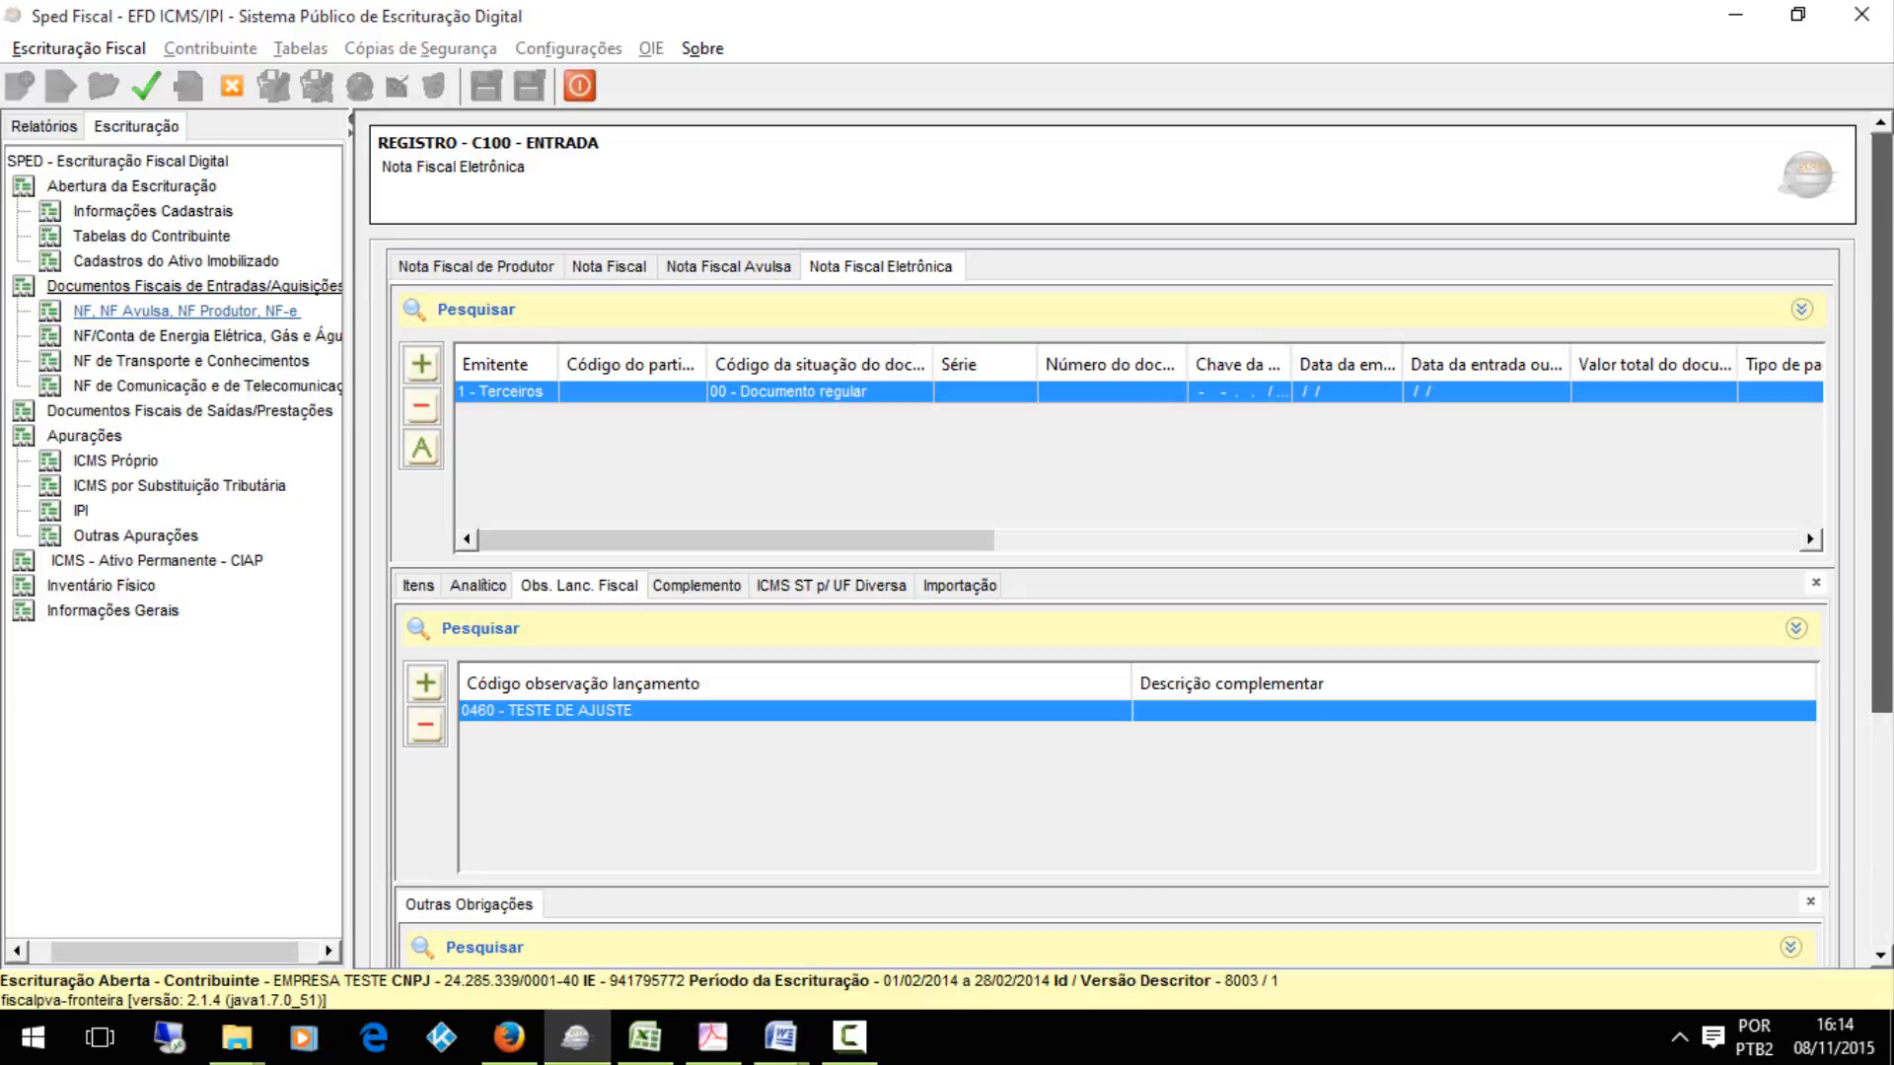
scroll(1641, 887, down, 5)
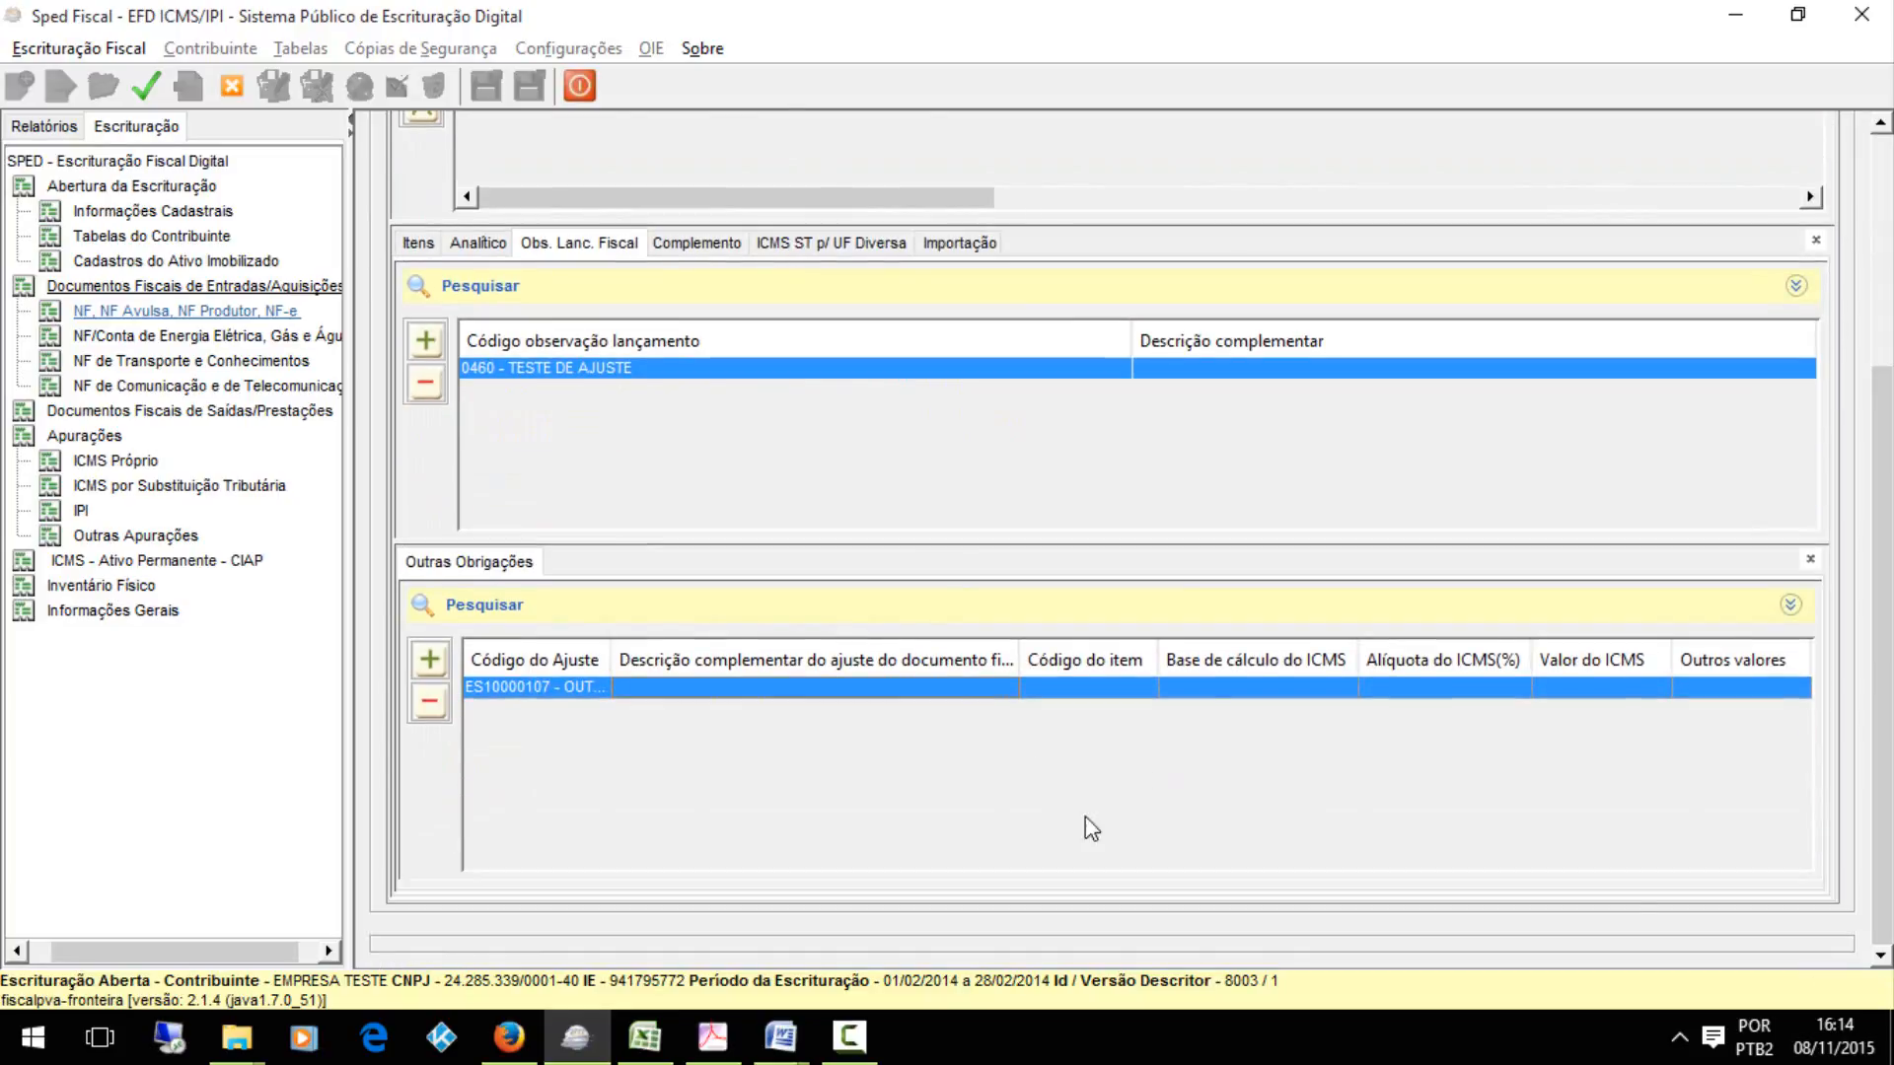
double_click(1072, 689)
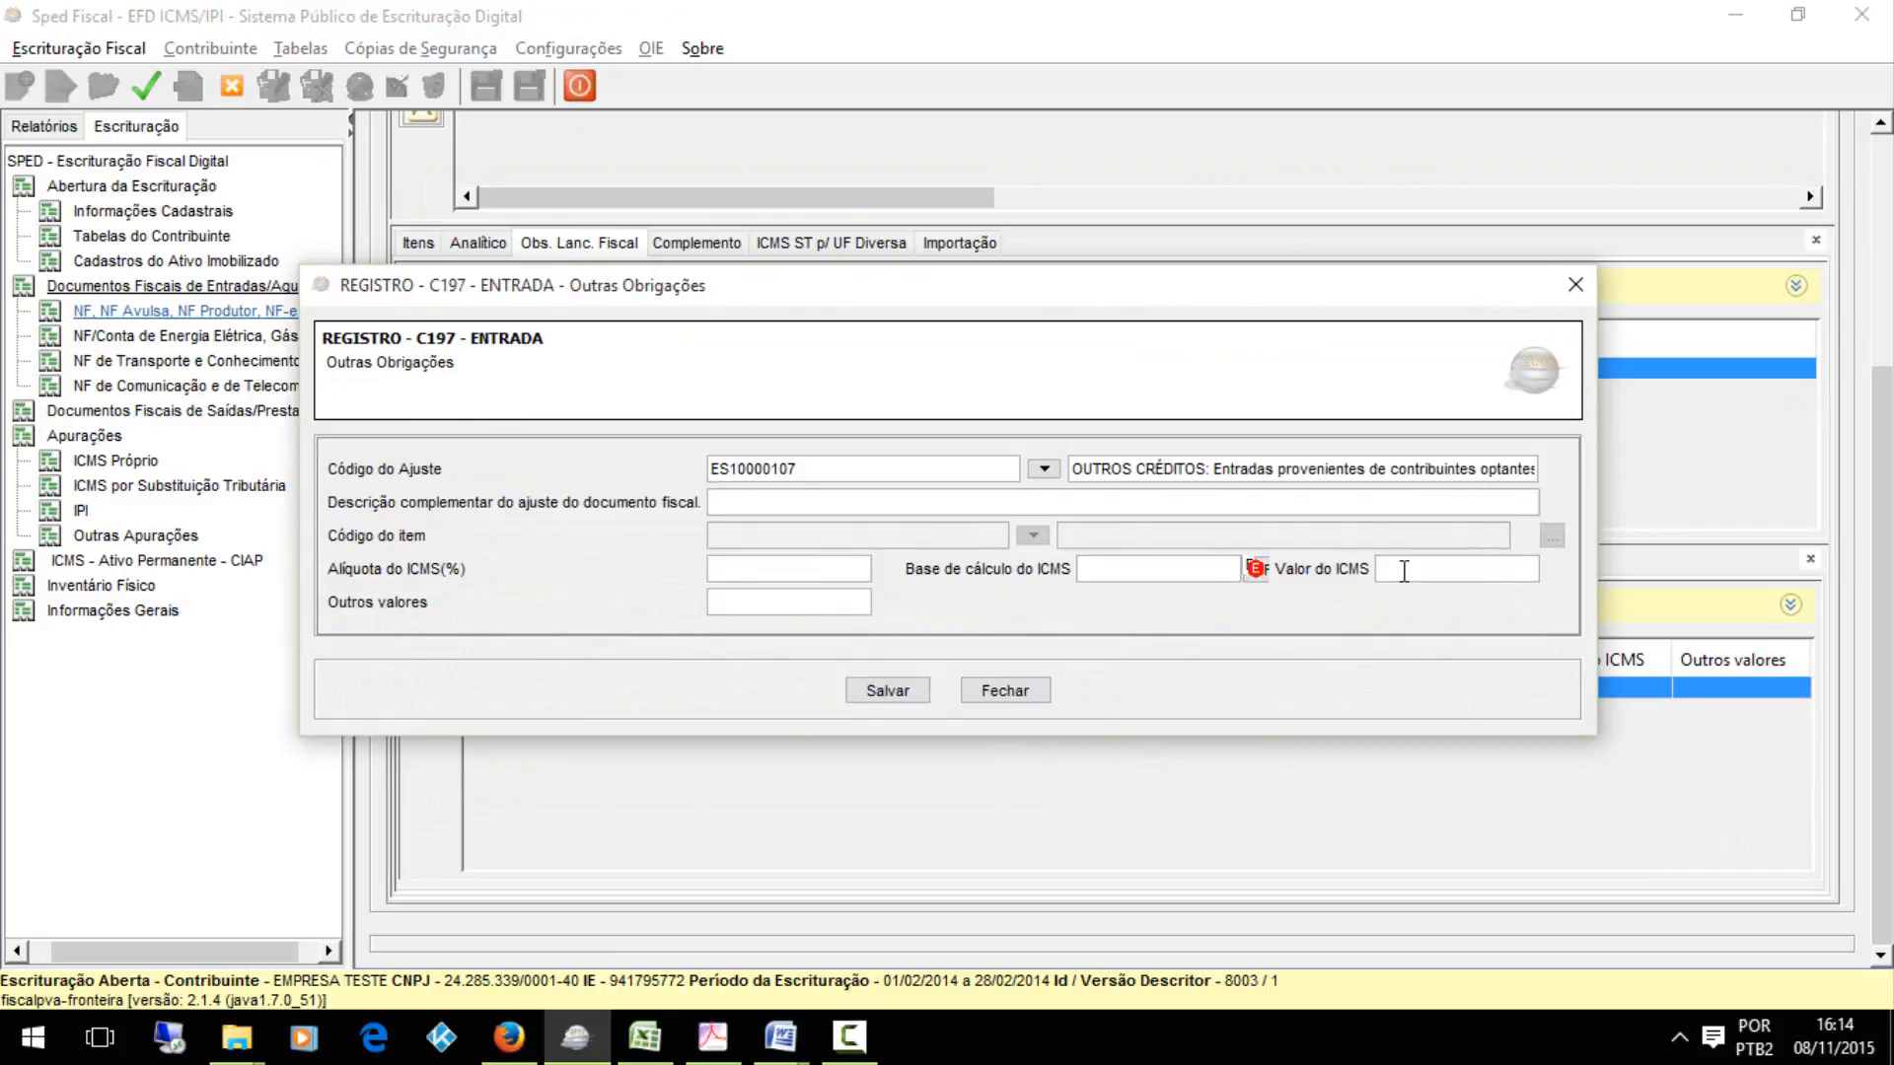
click(888, 691)
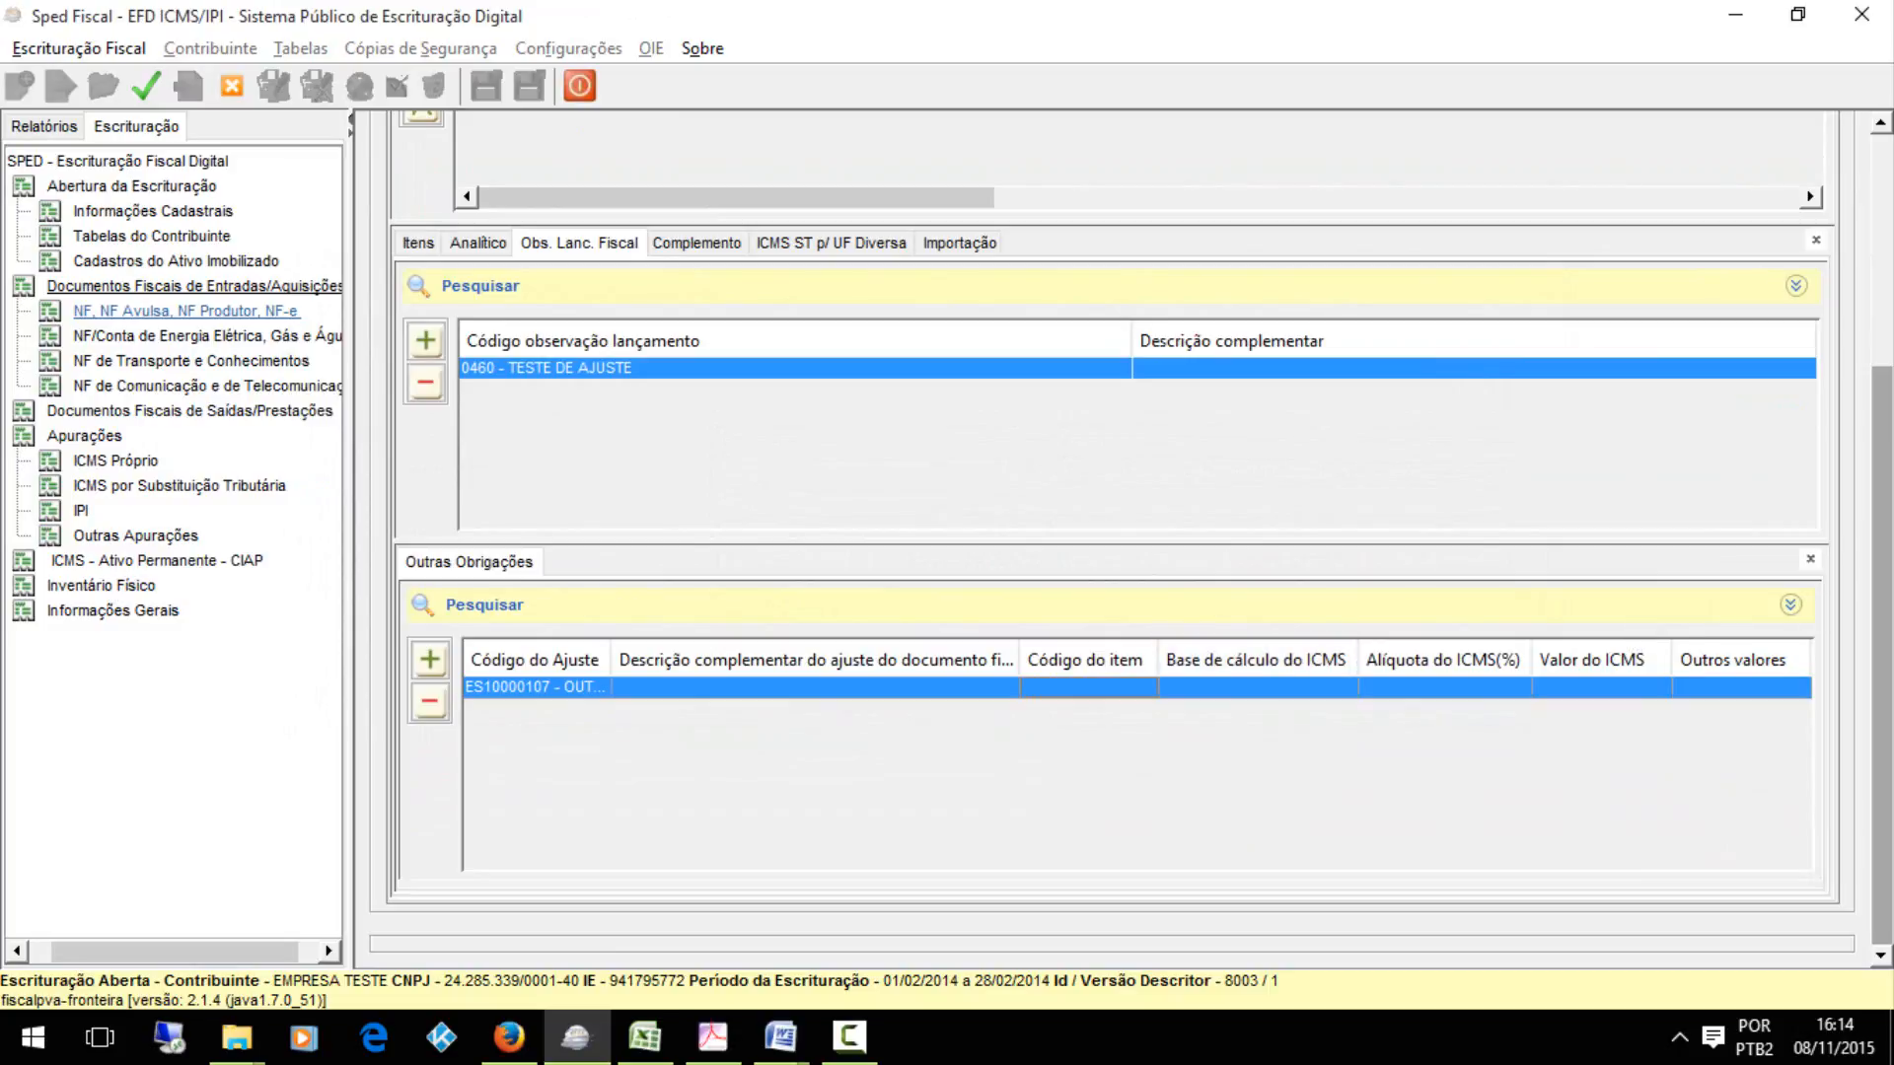
Examine the C100 electronic invoice with its observation and Outras Obrigações records, and check the Relatórios view before returning to Escrituração
scroll(1057, 380, up, 5)
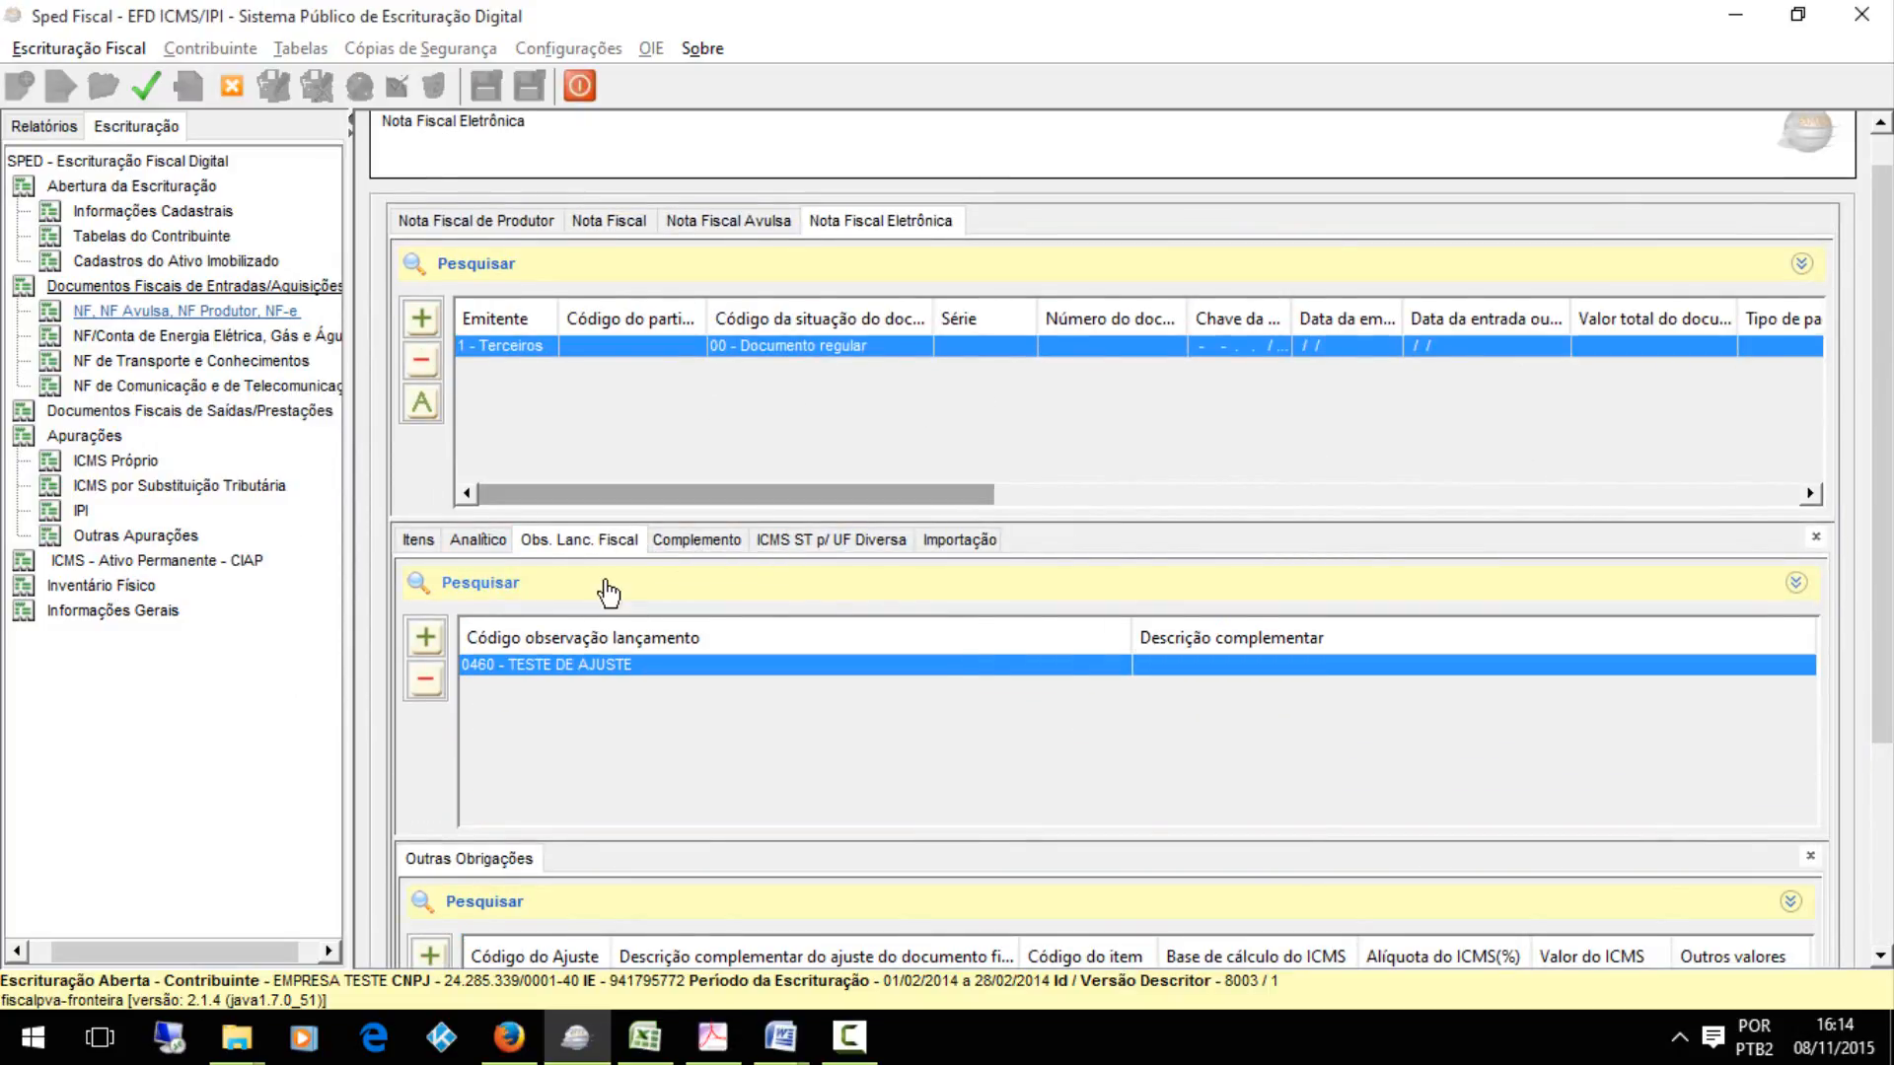
scroll(1864, 623, down, 4)
mouse_move(1860, 612)
mouse_down()
mouse_move(1875, 691)
mouse_move(1889, 414)
mouse_move(1889, 632)
mouse_up()
scroll(1111, 542, up, 5)
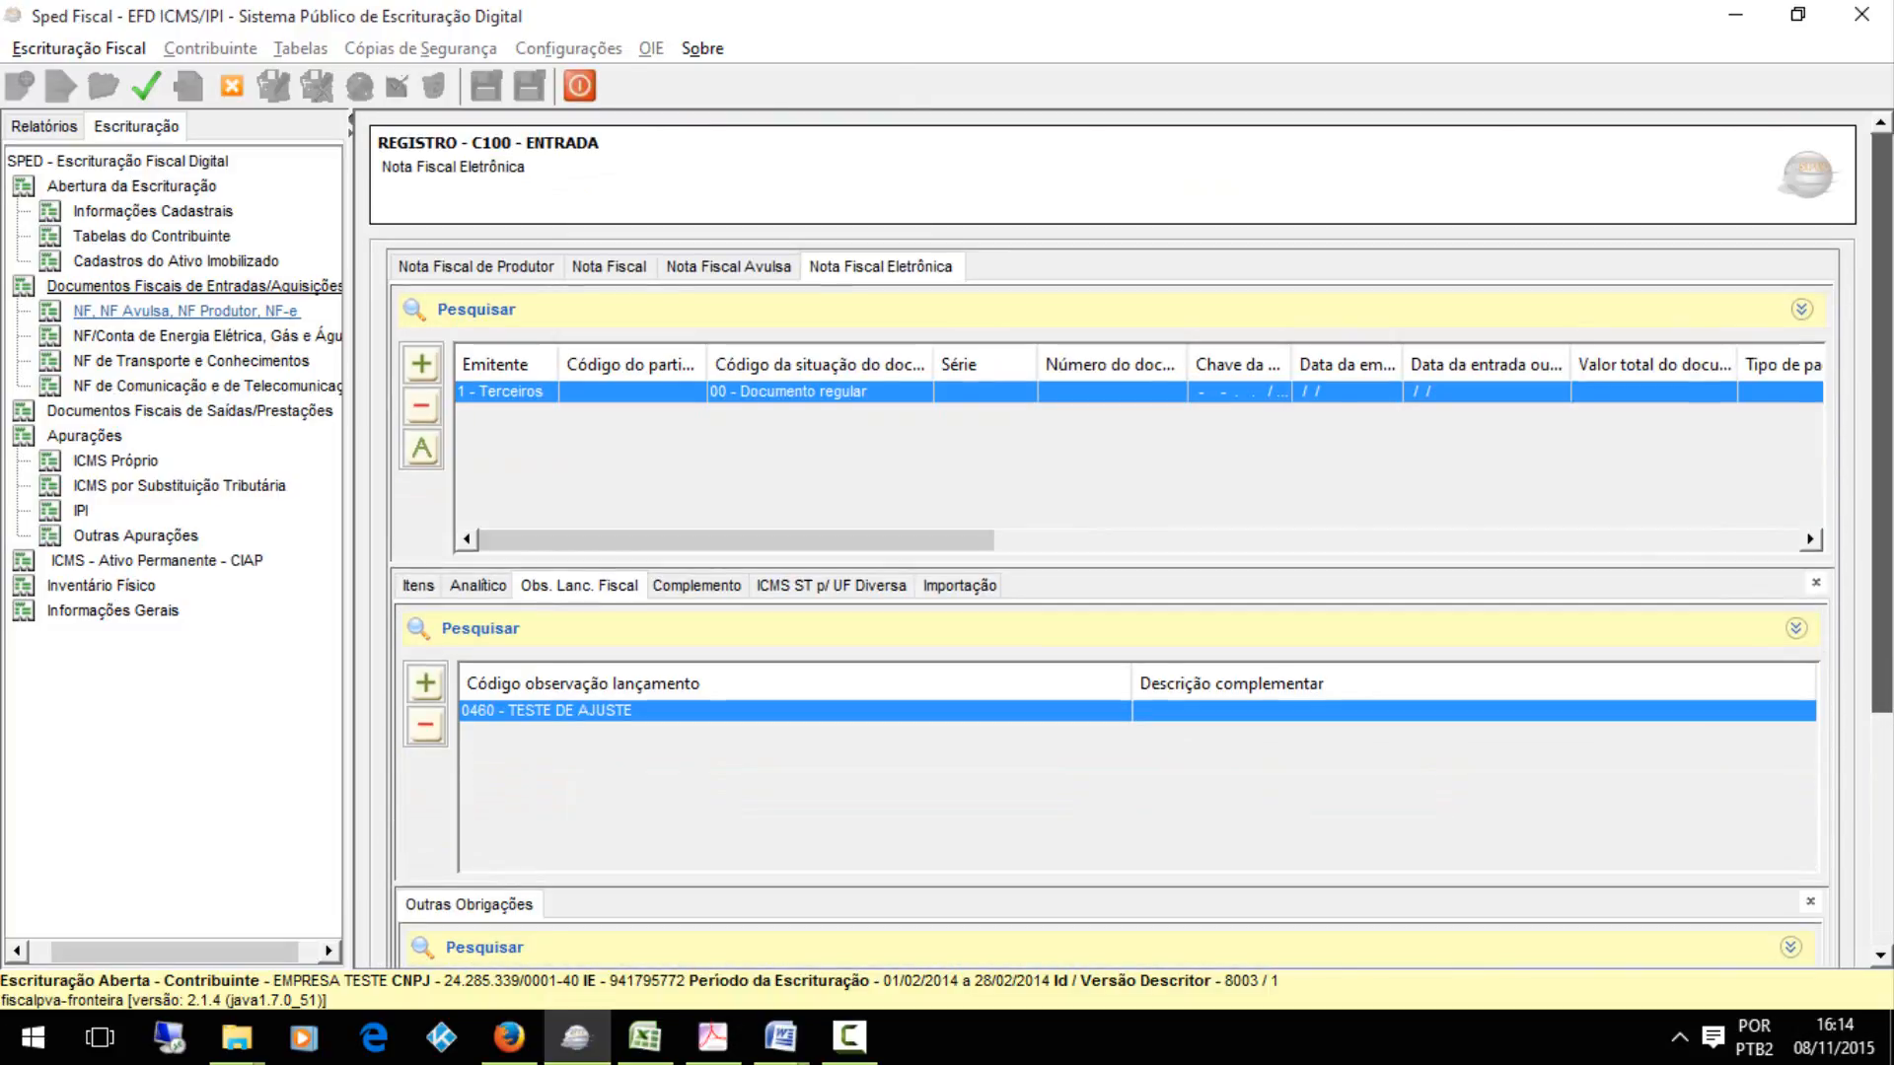
scroll(1110, 543, down, 5)
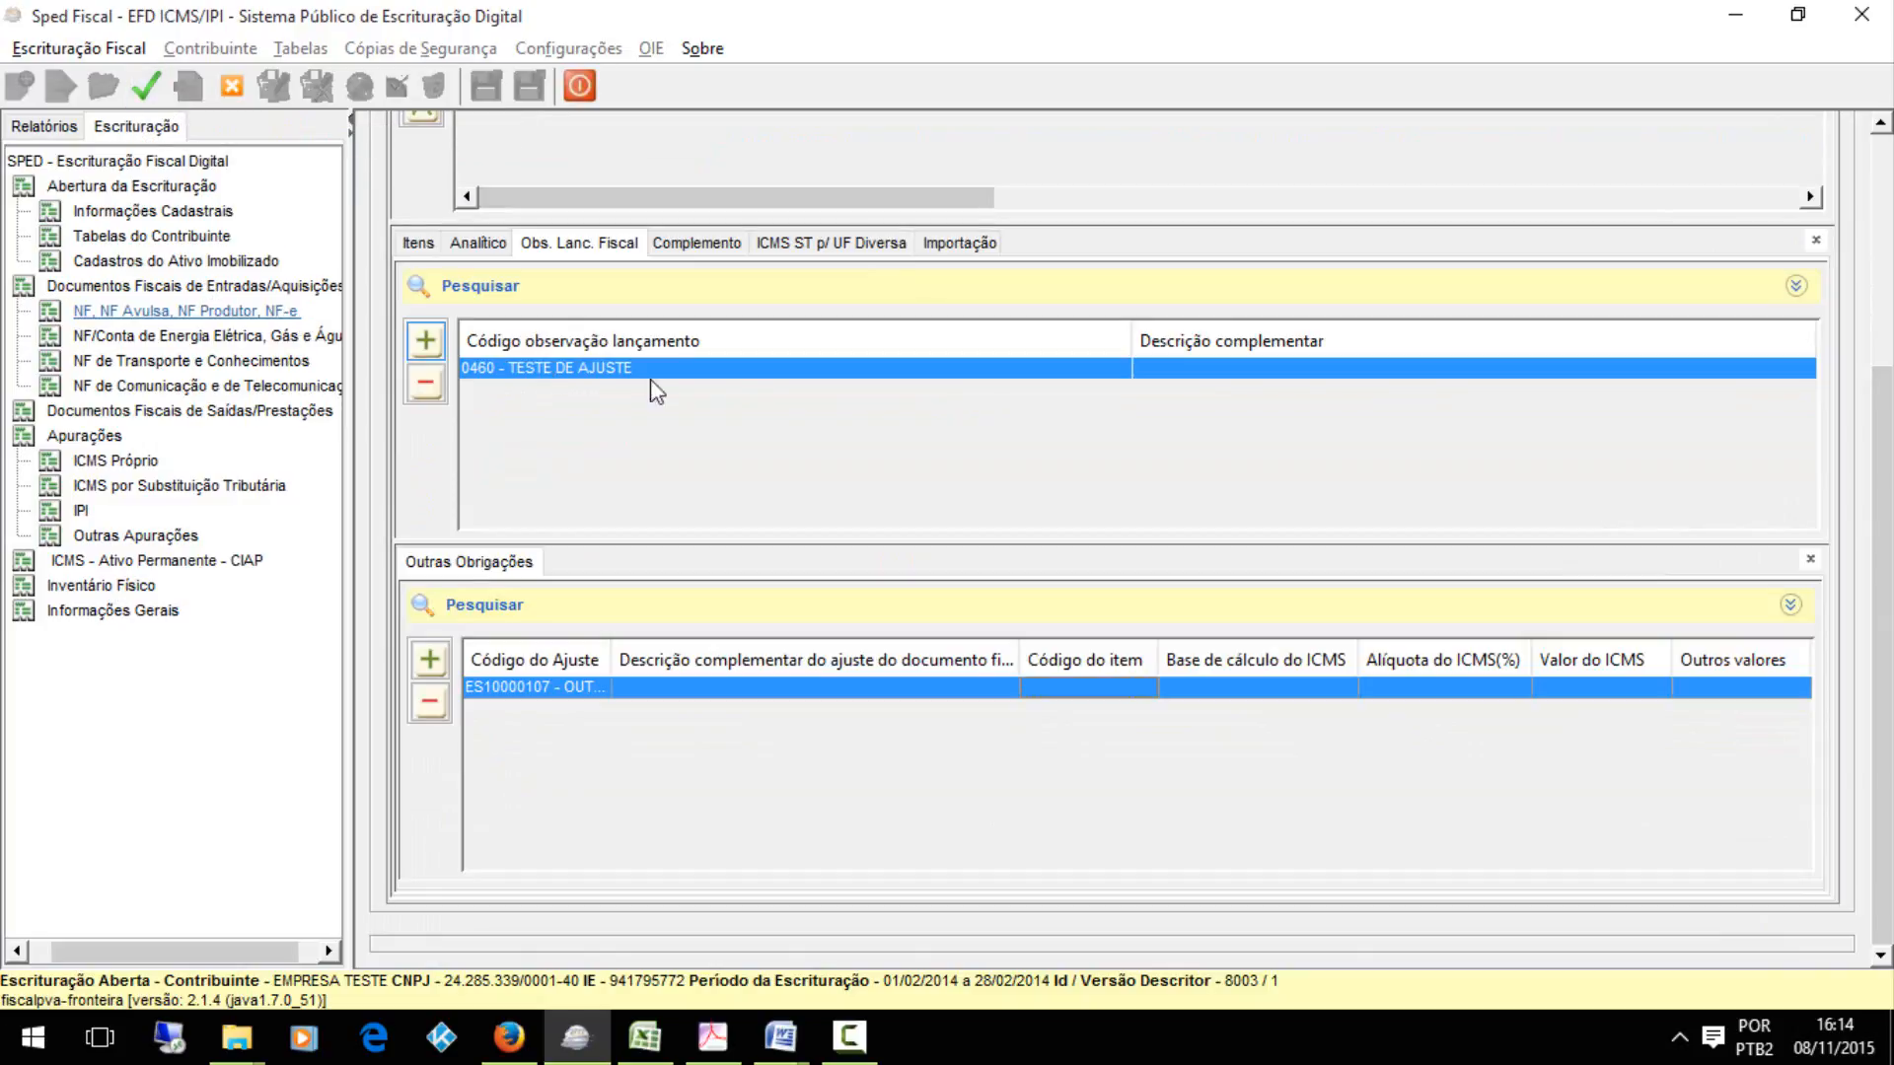
click(21, 128)
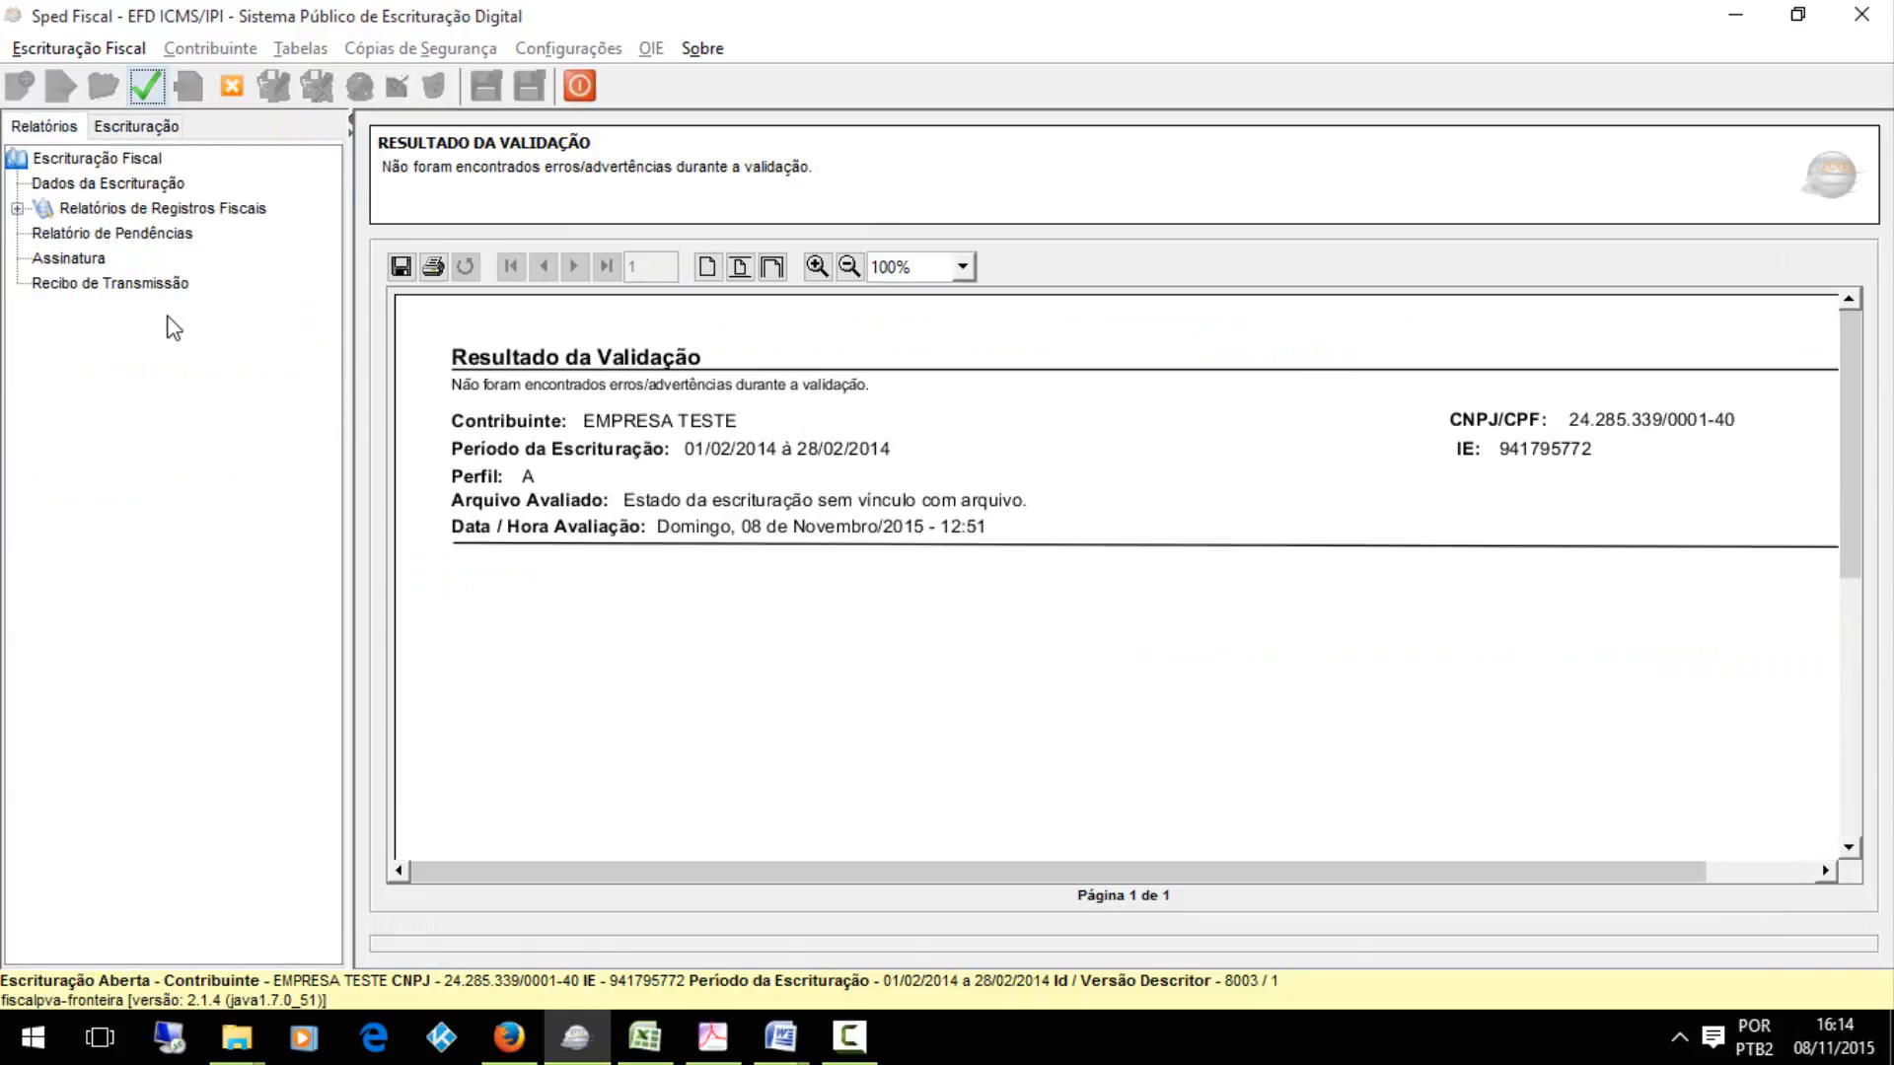
click(168, 130)
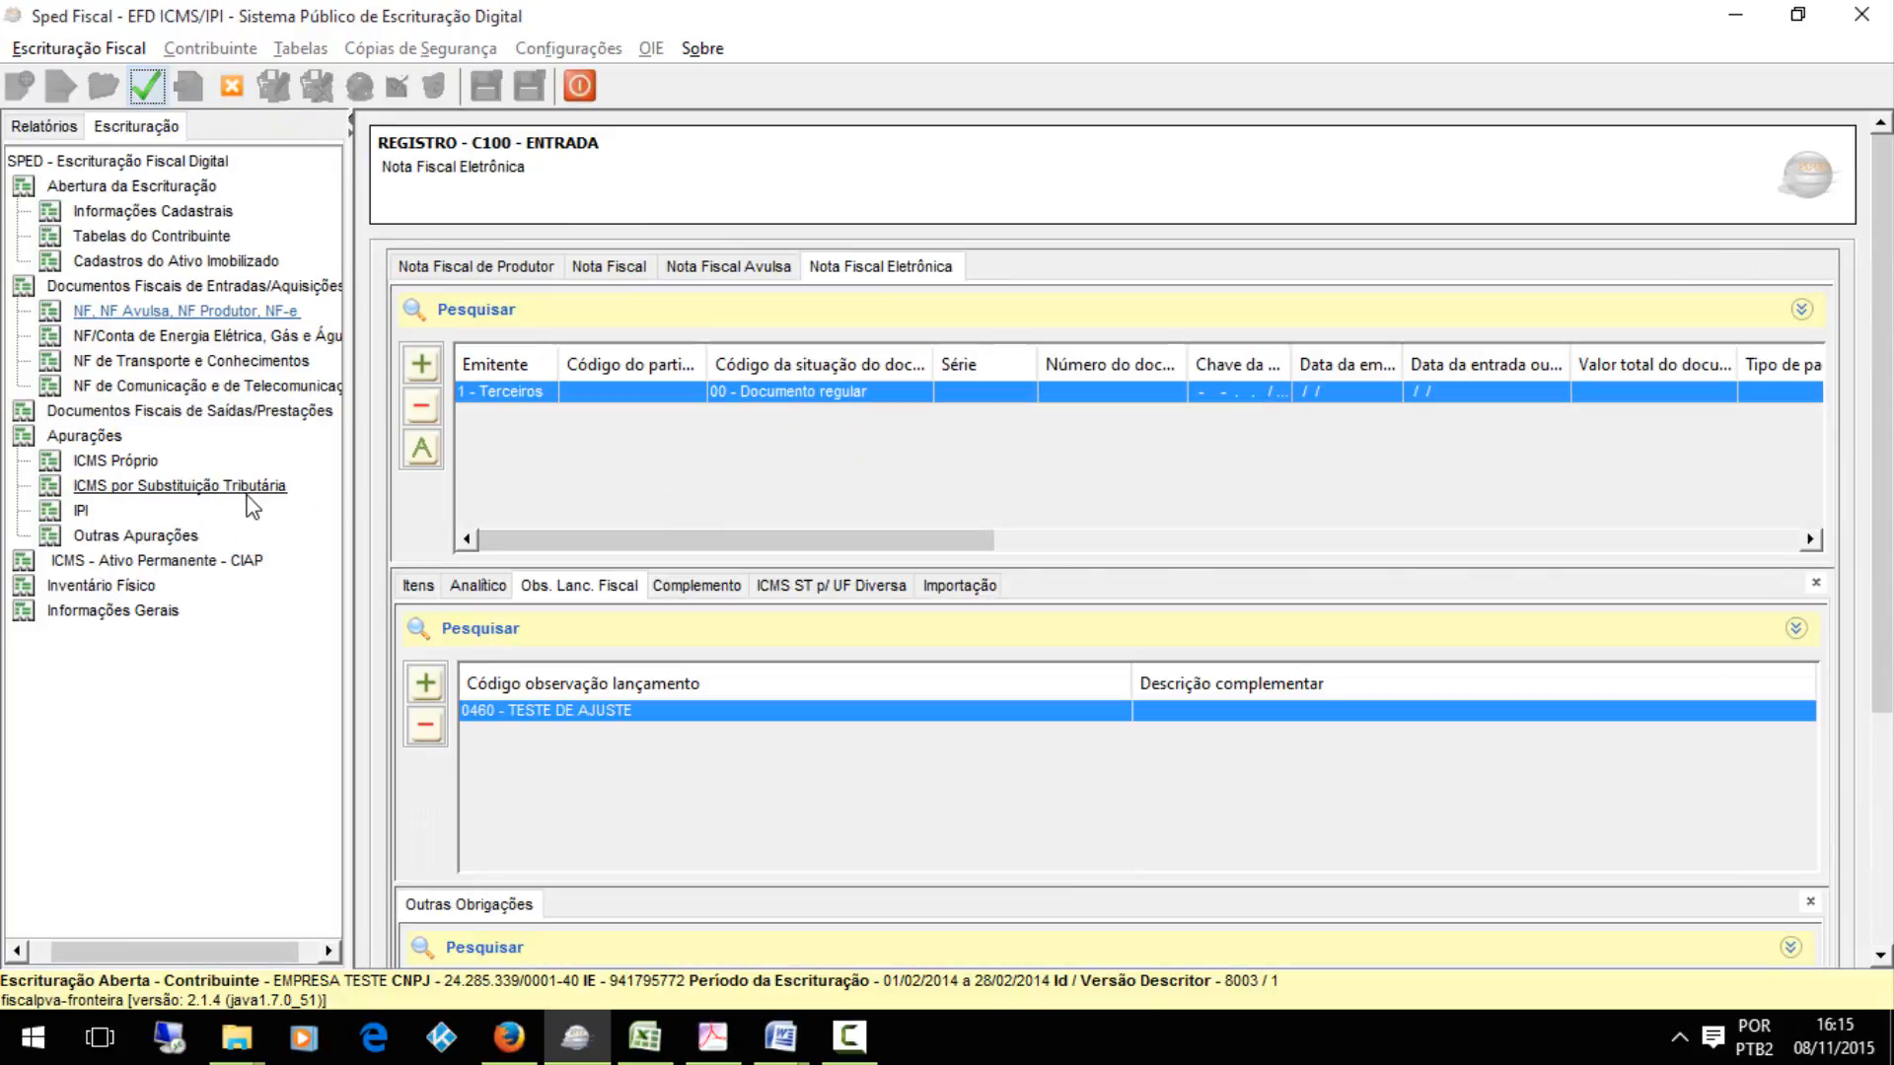
Switch to hierarquia.xlsx in Excel and examine the D100, D195 and D197 record hierarchy
click(645, 1036)
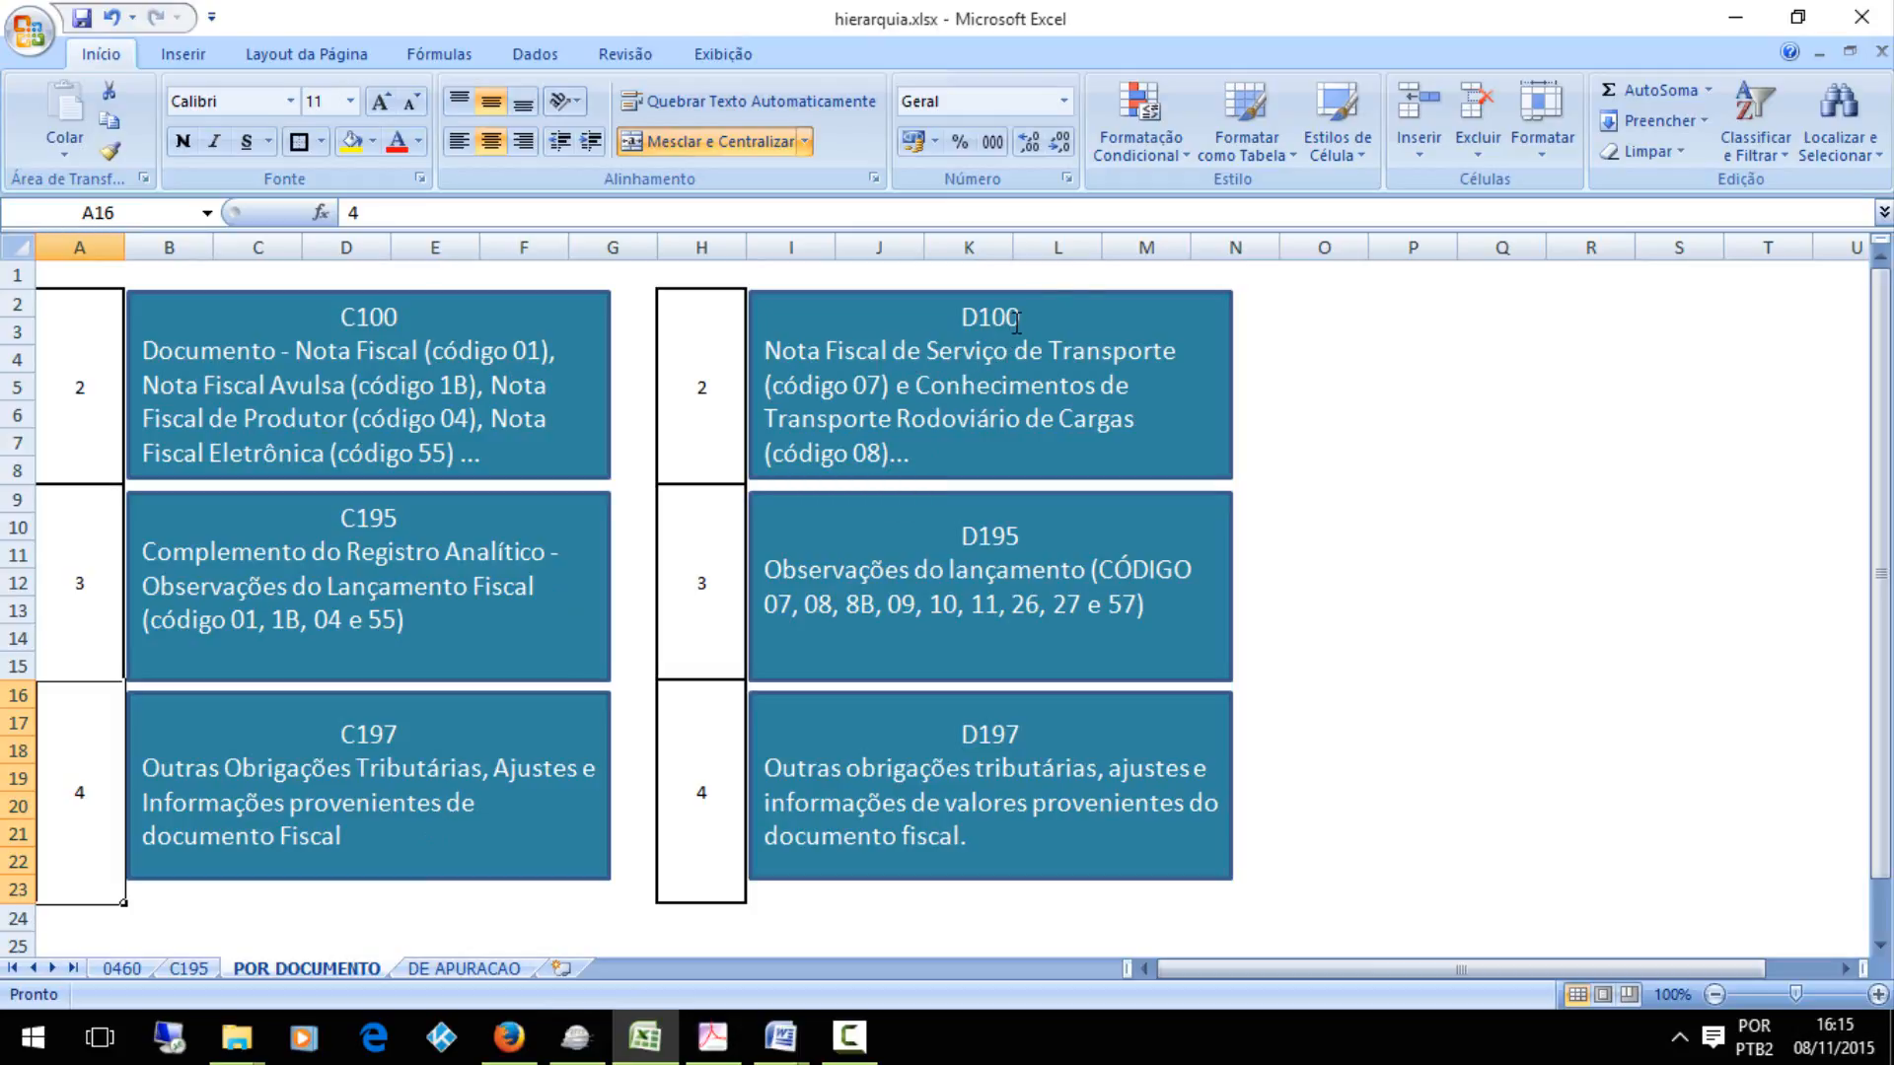
click(947, 681)
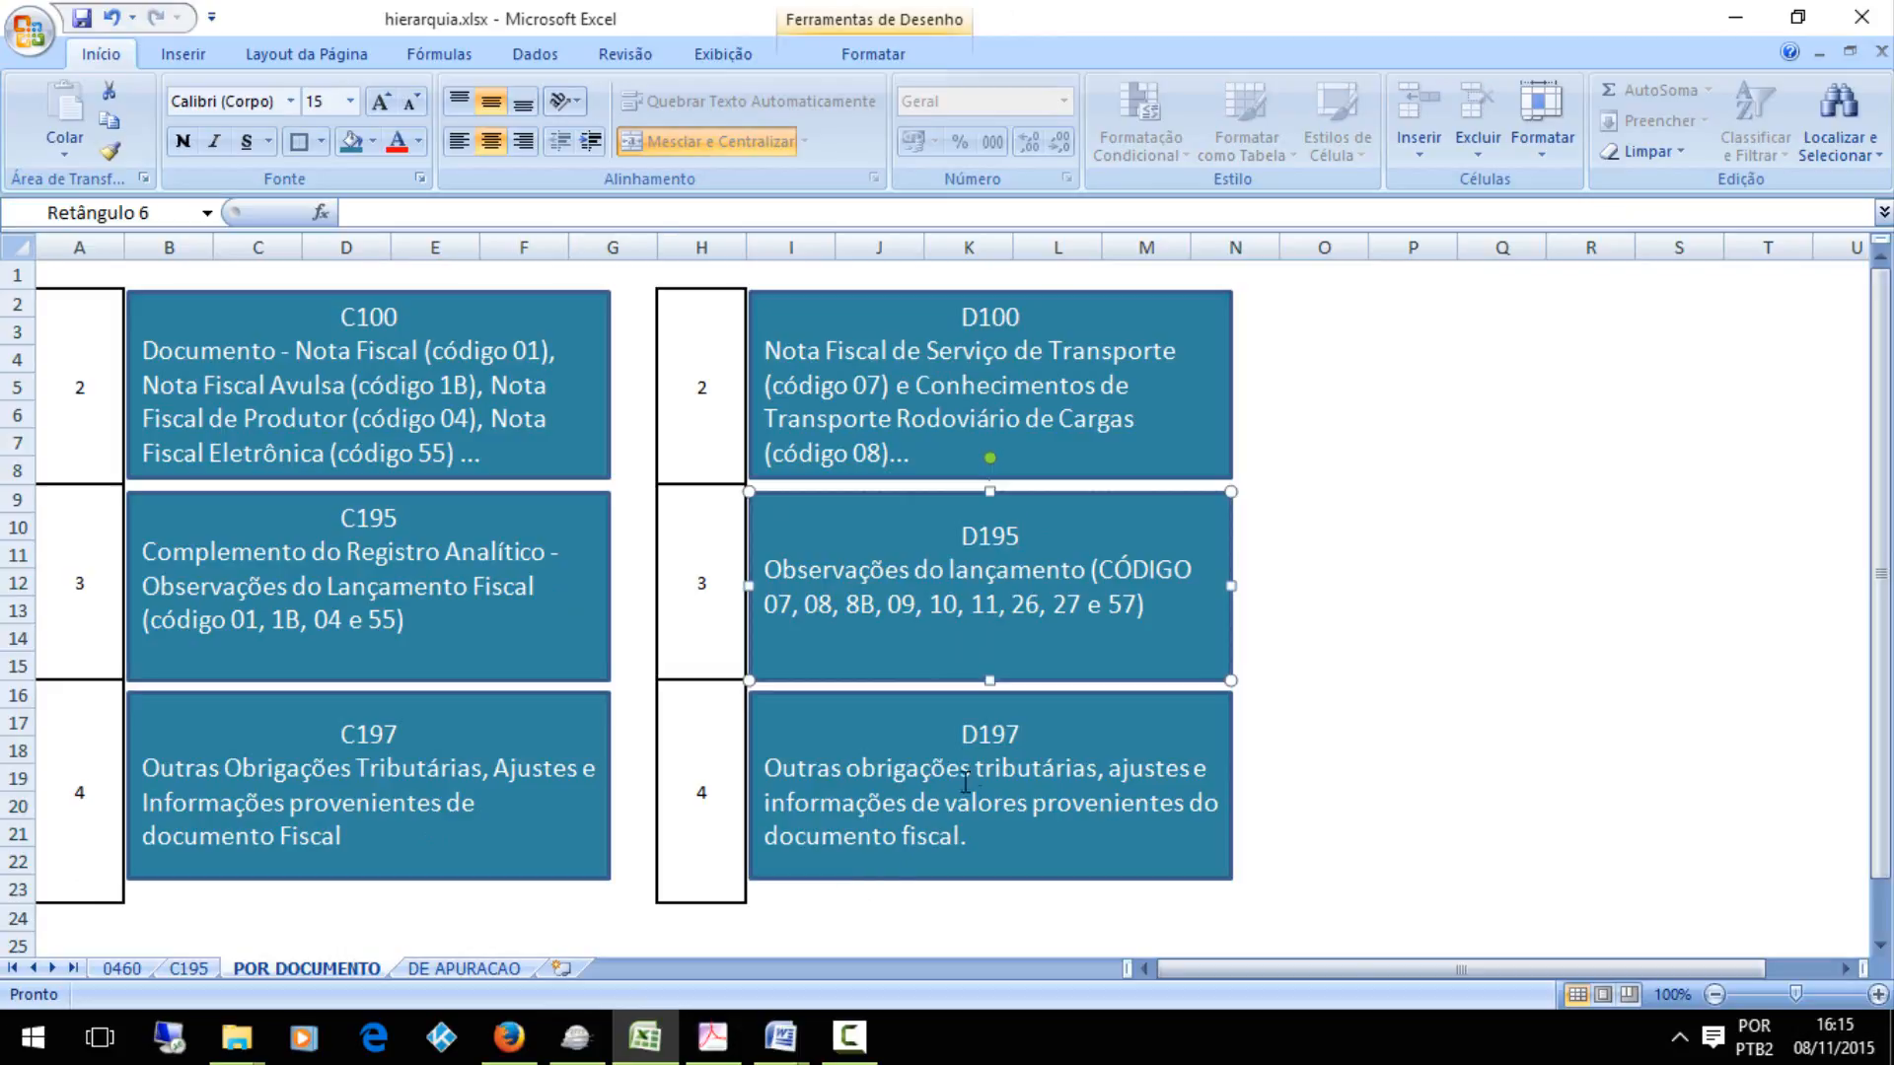
In Sped Fiscal, add an inbound D100 record for Conhecimento de Transporte Eletrônico – CT-e and save it with the default values
click(576, 1035)
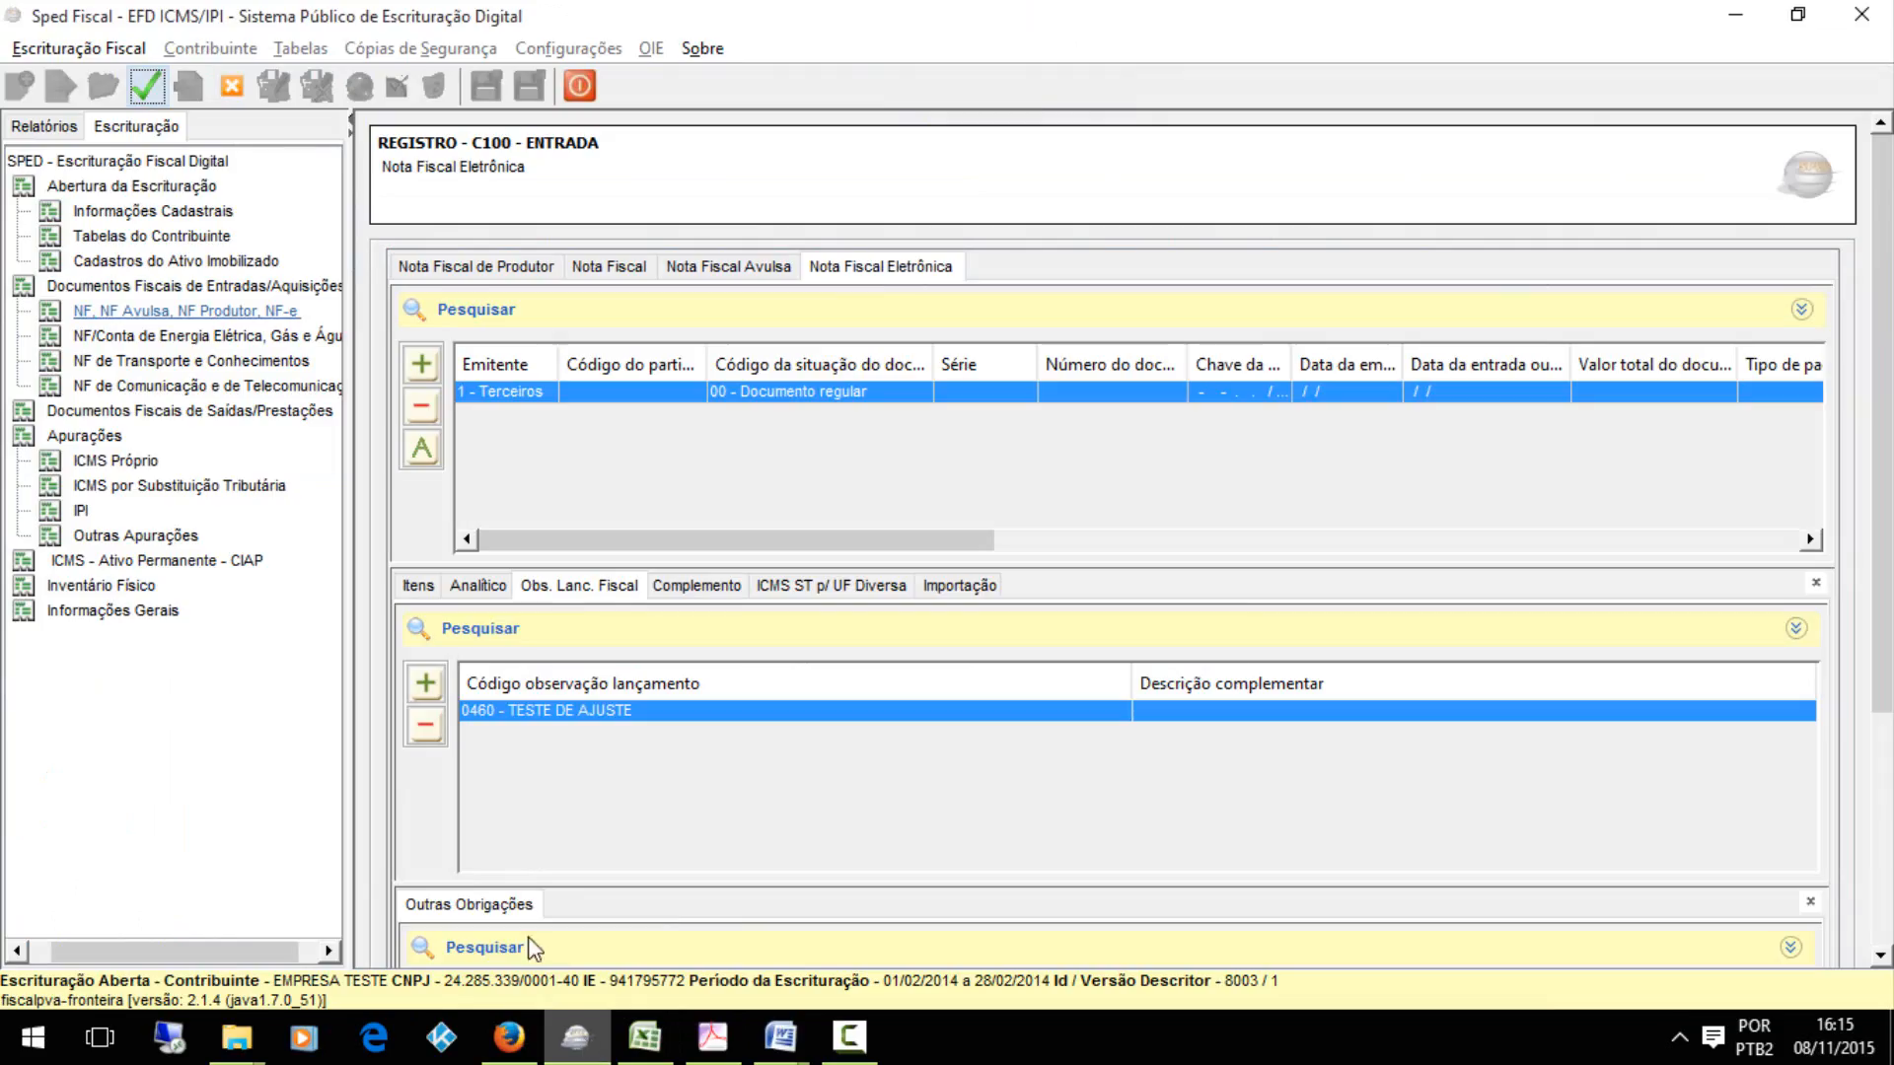
click(271, 361)
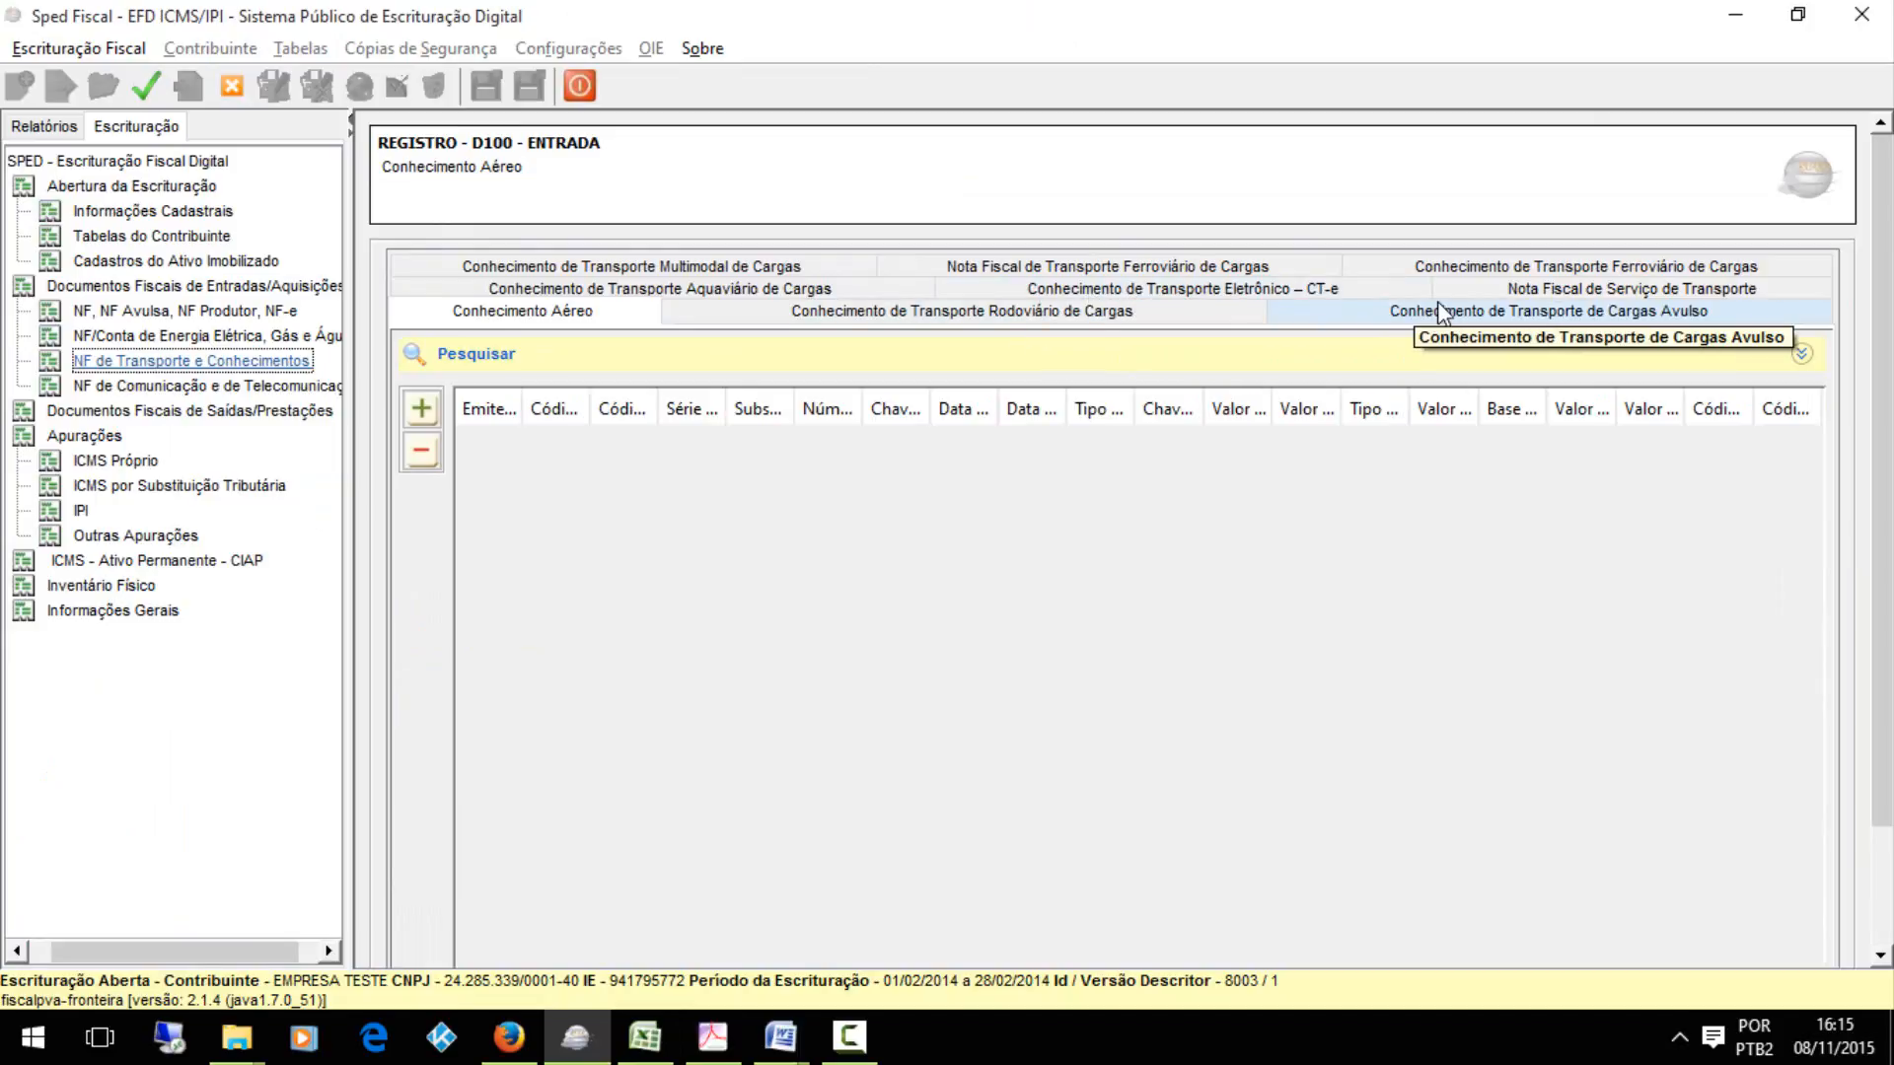
click(1342, 292)
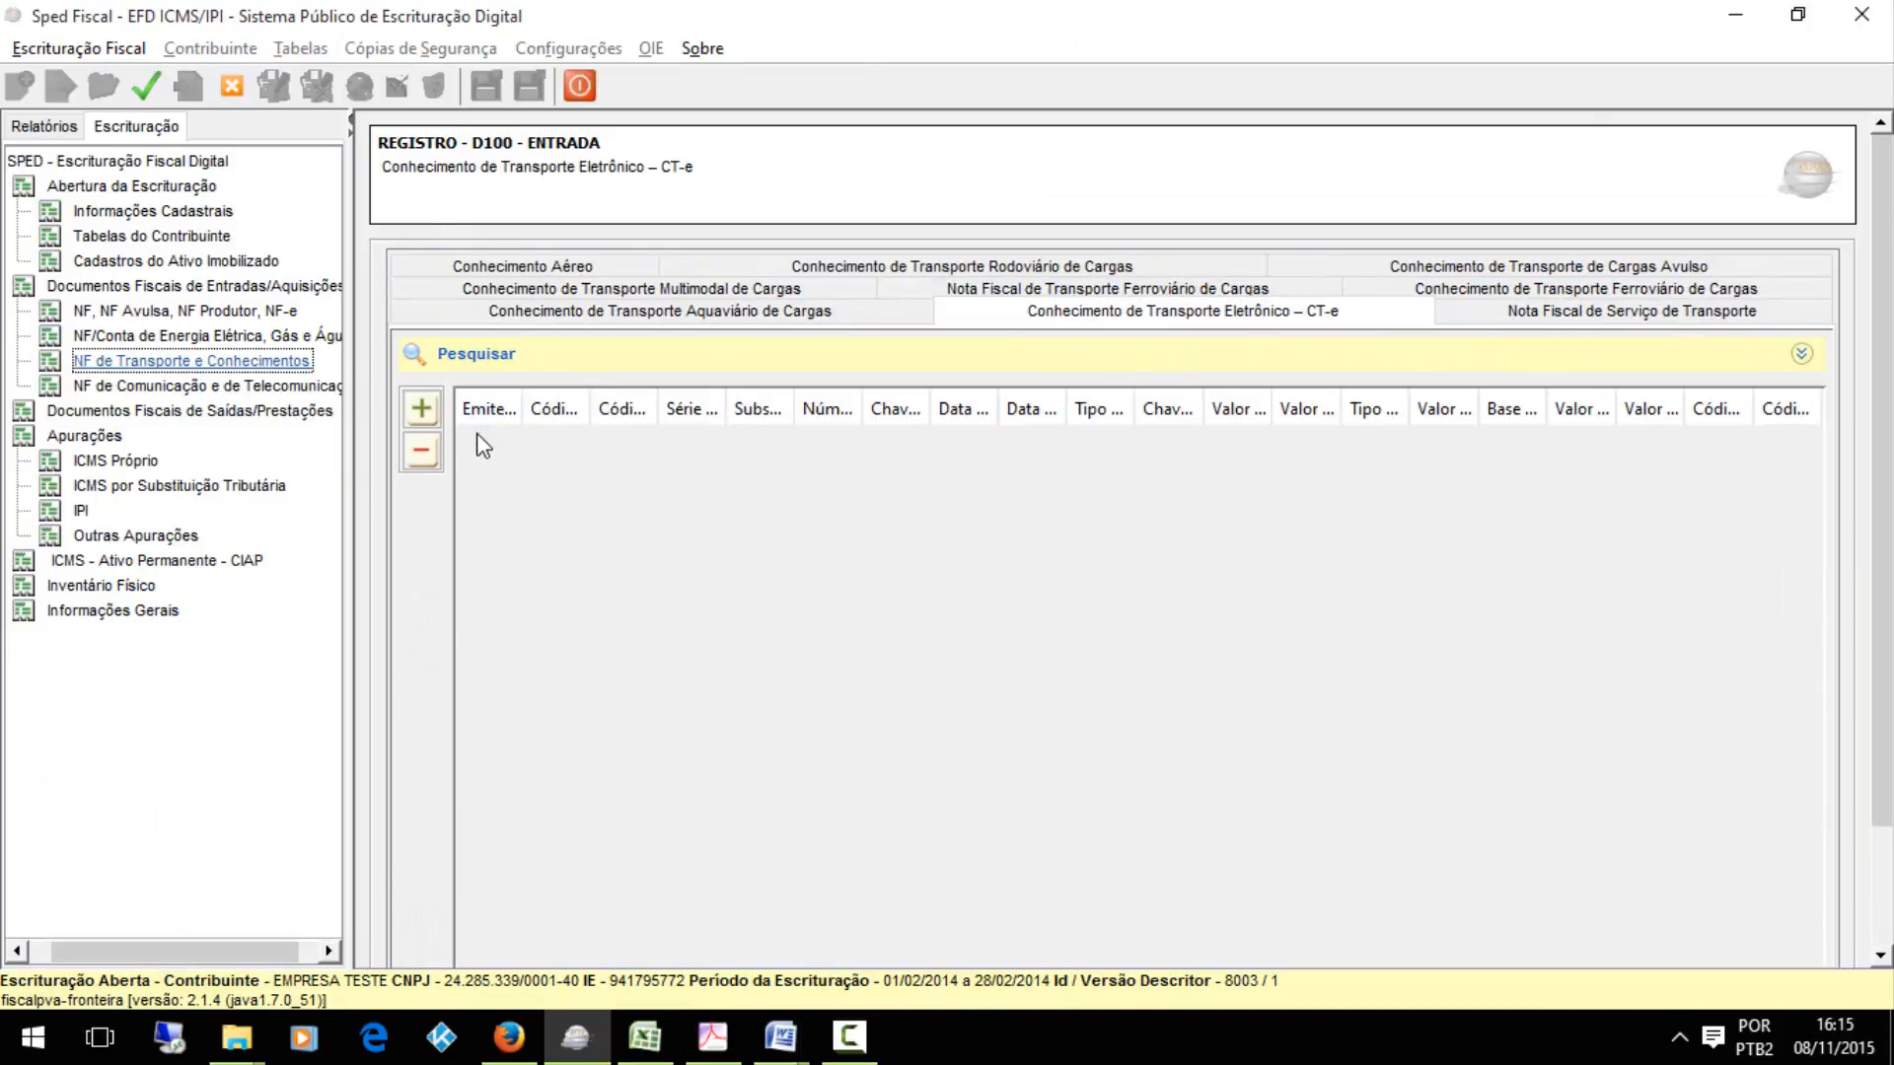
click(424, 409)
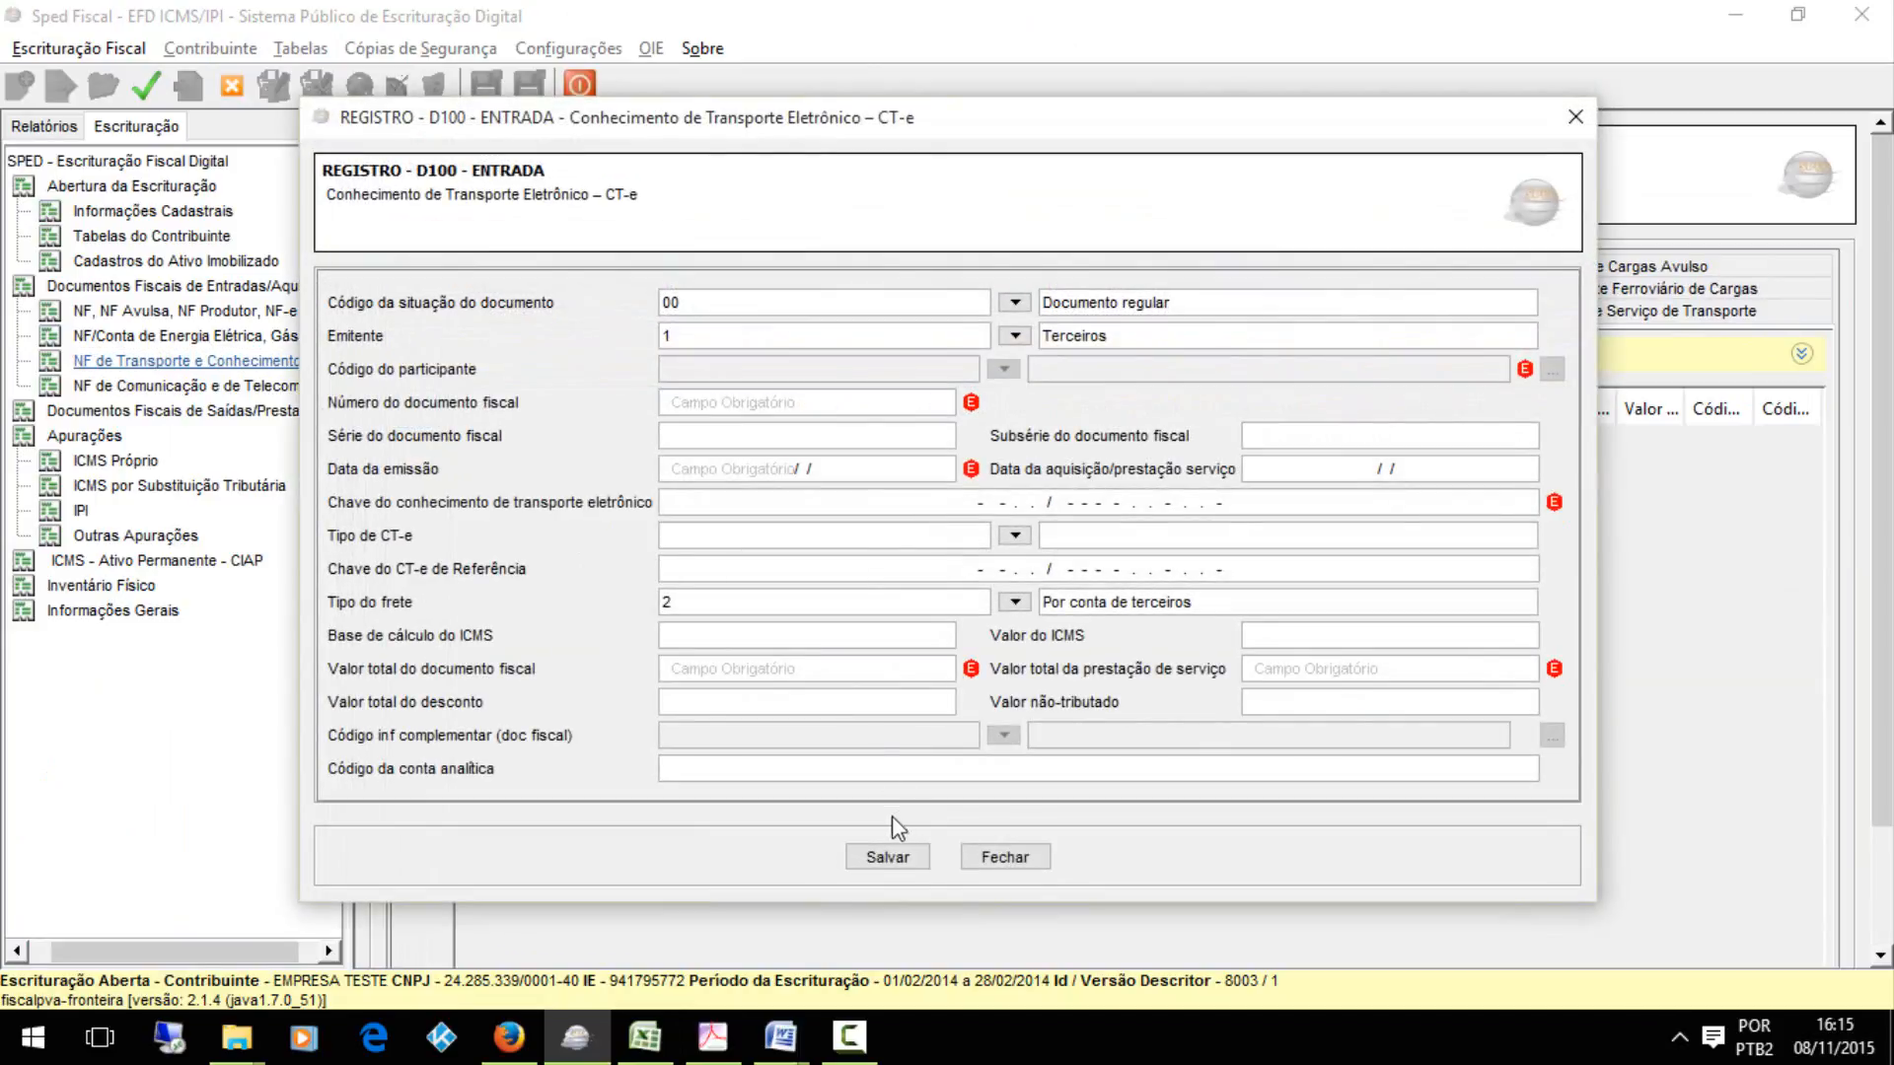
click(891, 857)
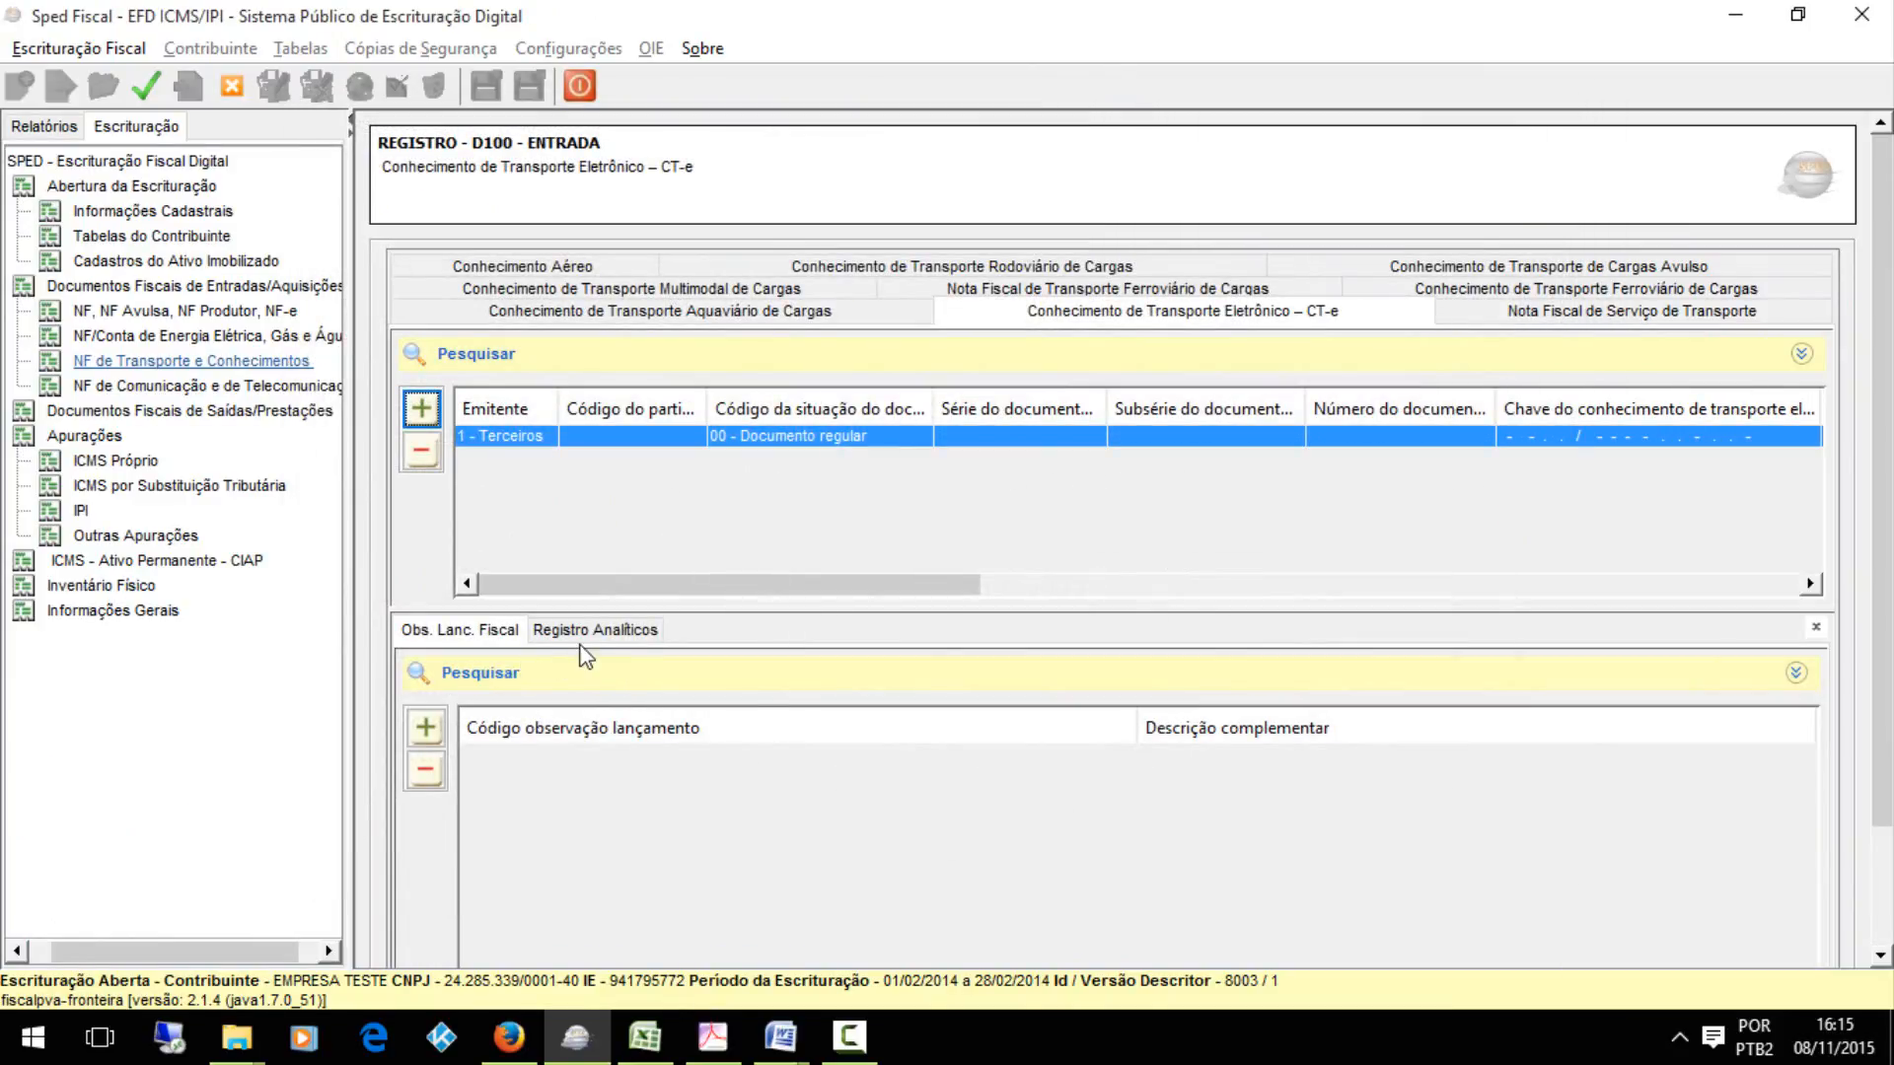
Add a D195 fiscal observation to the CT-e record with observation code 0460, TESTE DE AJUSTE, and save it
click(425, 727)
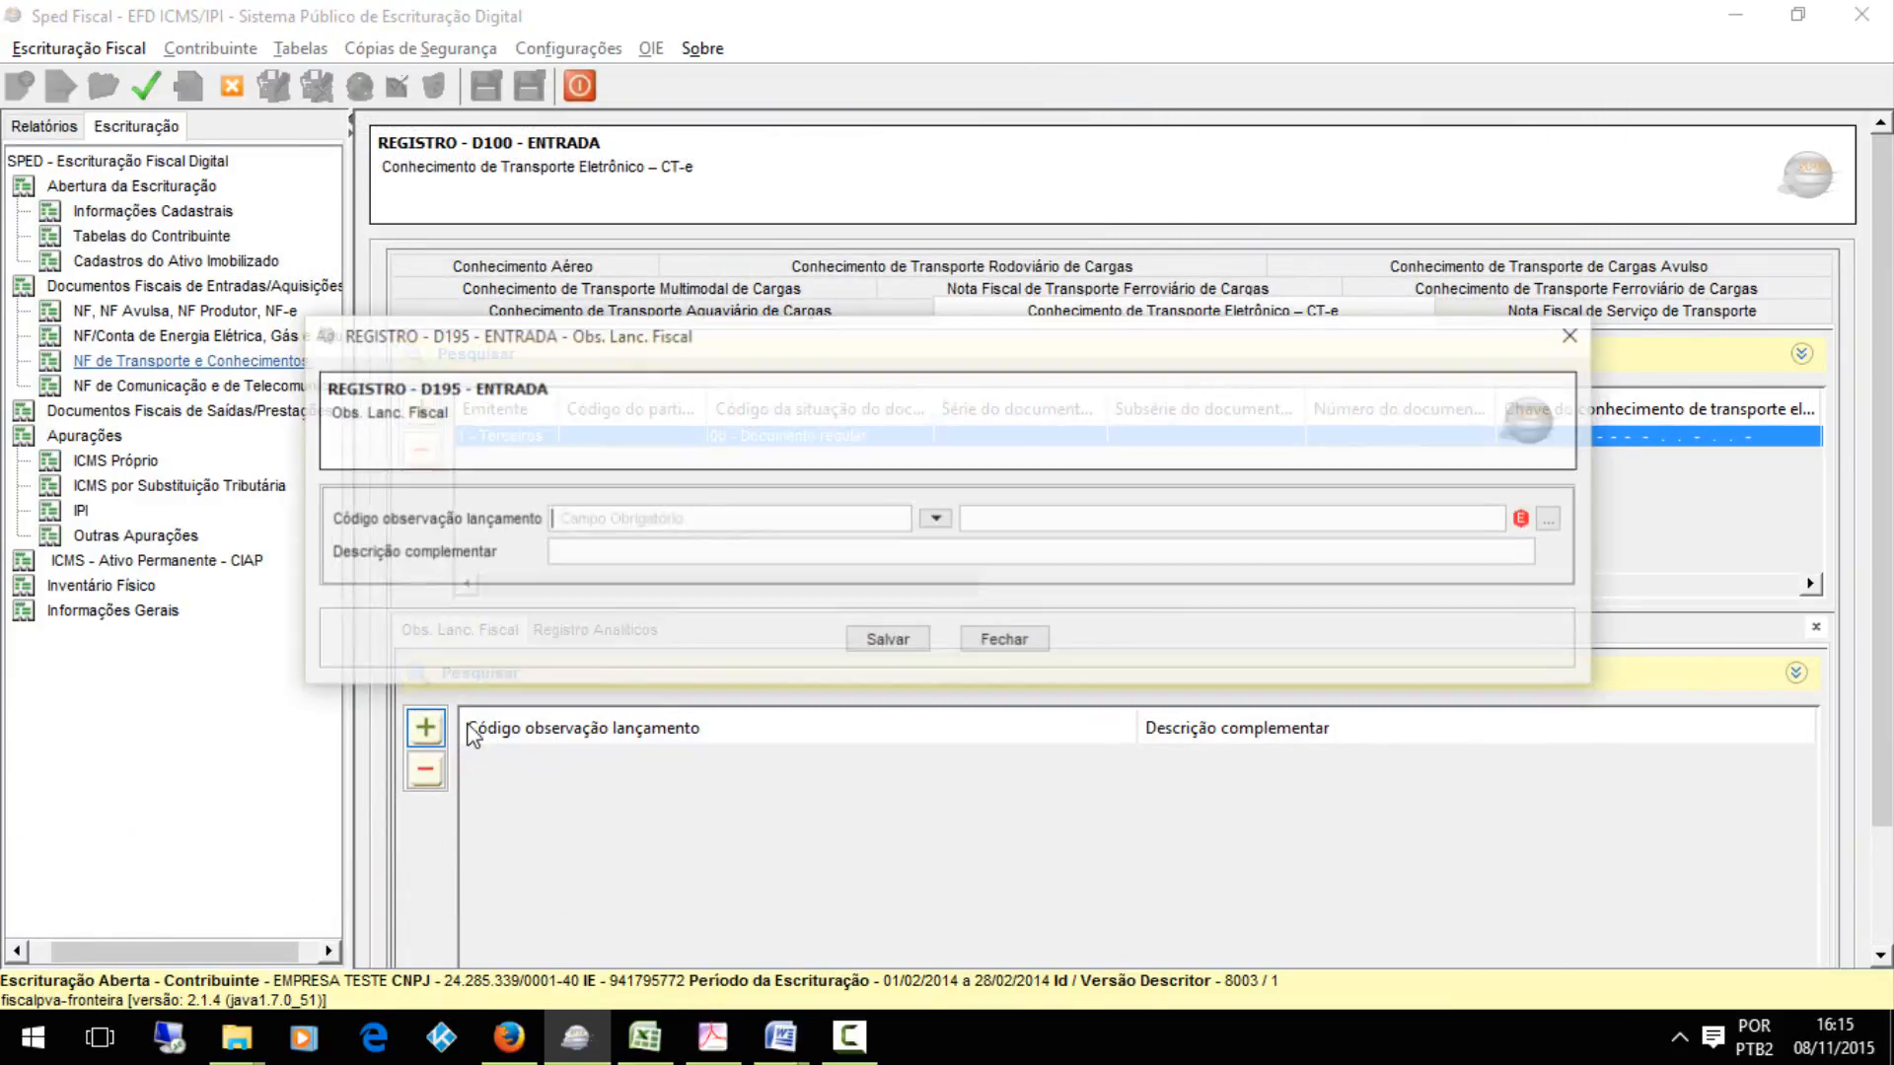
click(886, 641)
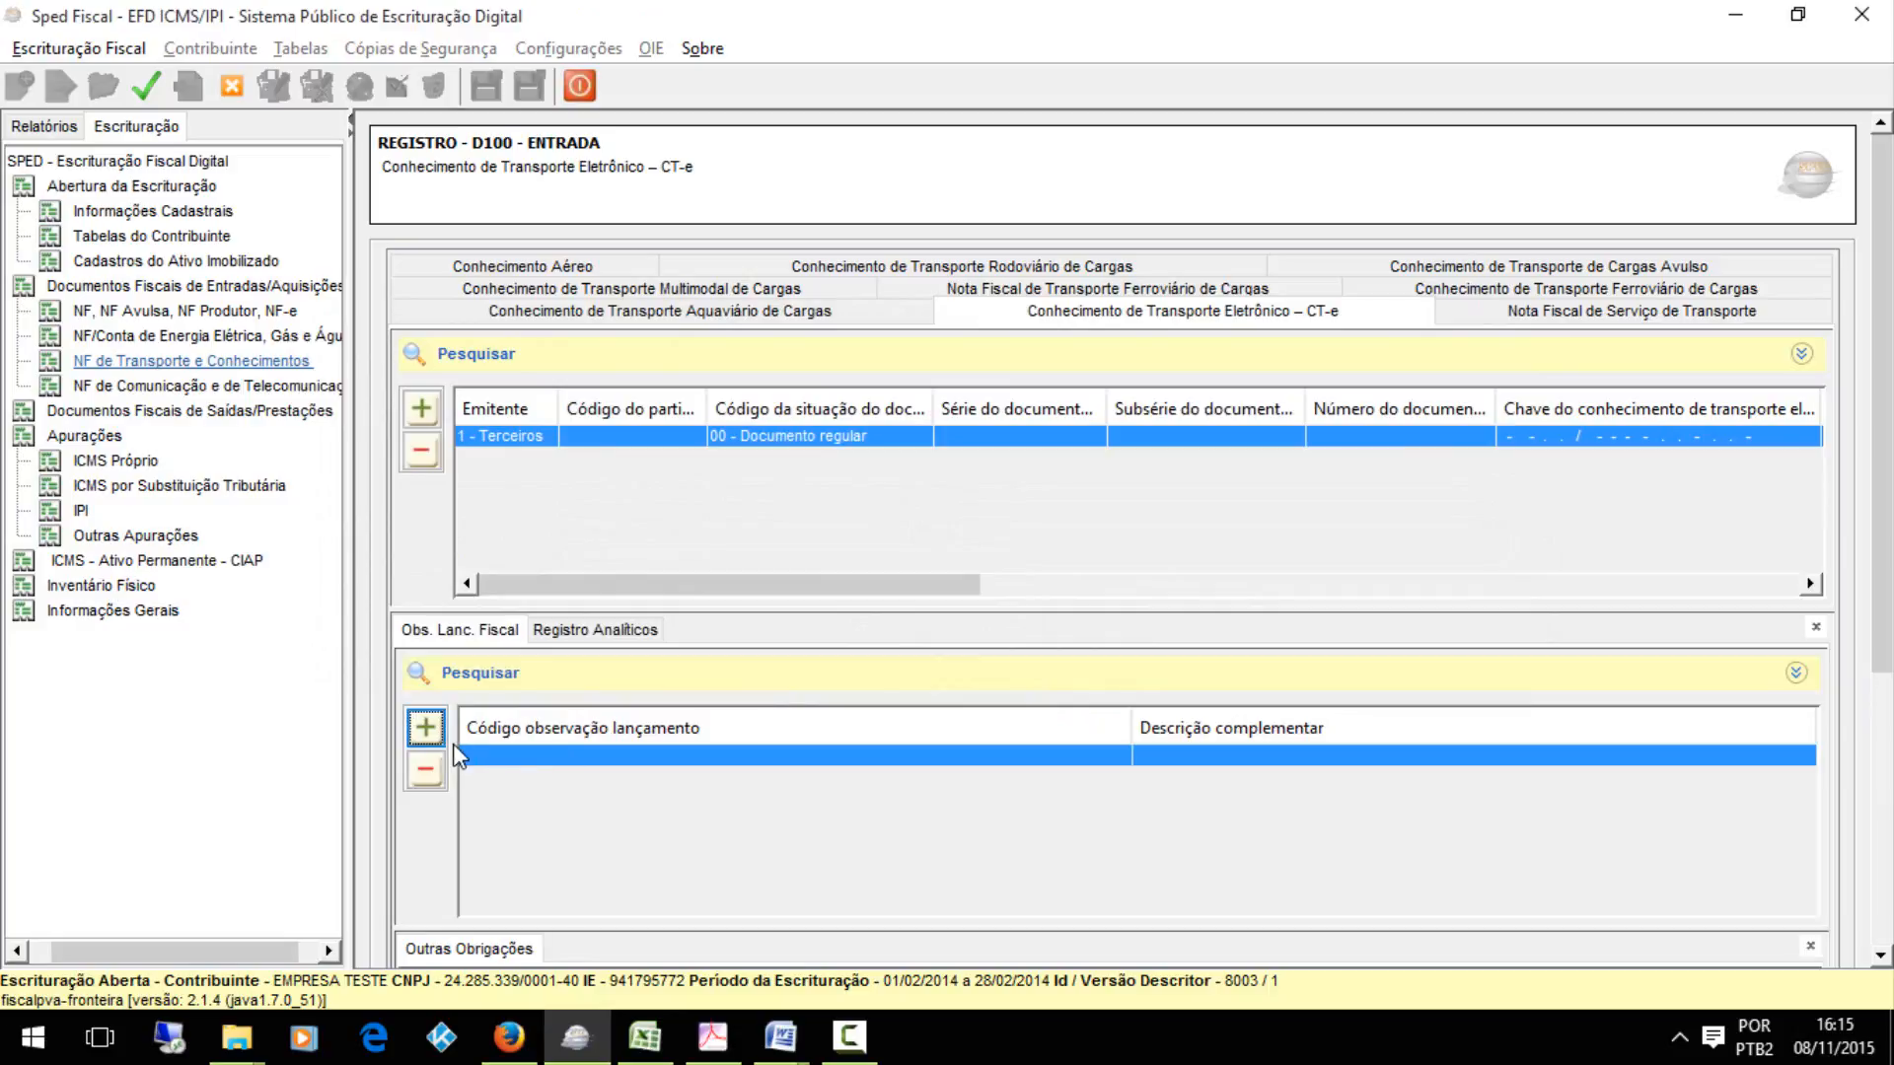
click(501, 760)
double_click(502, 760)
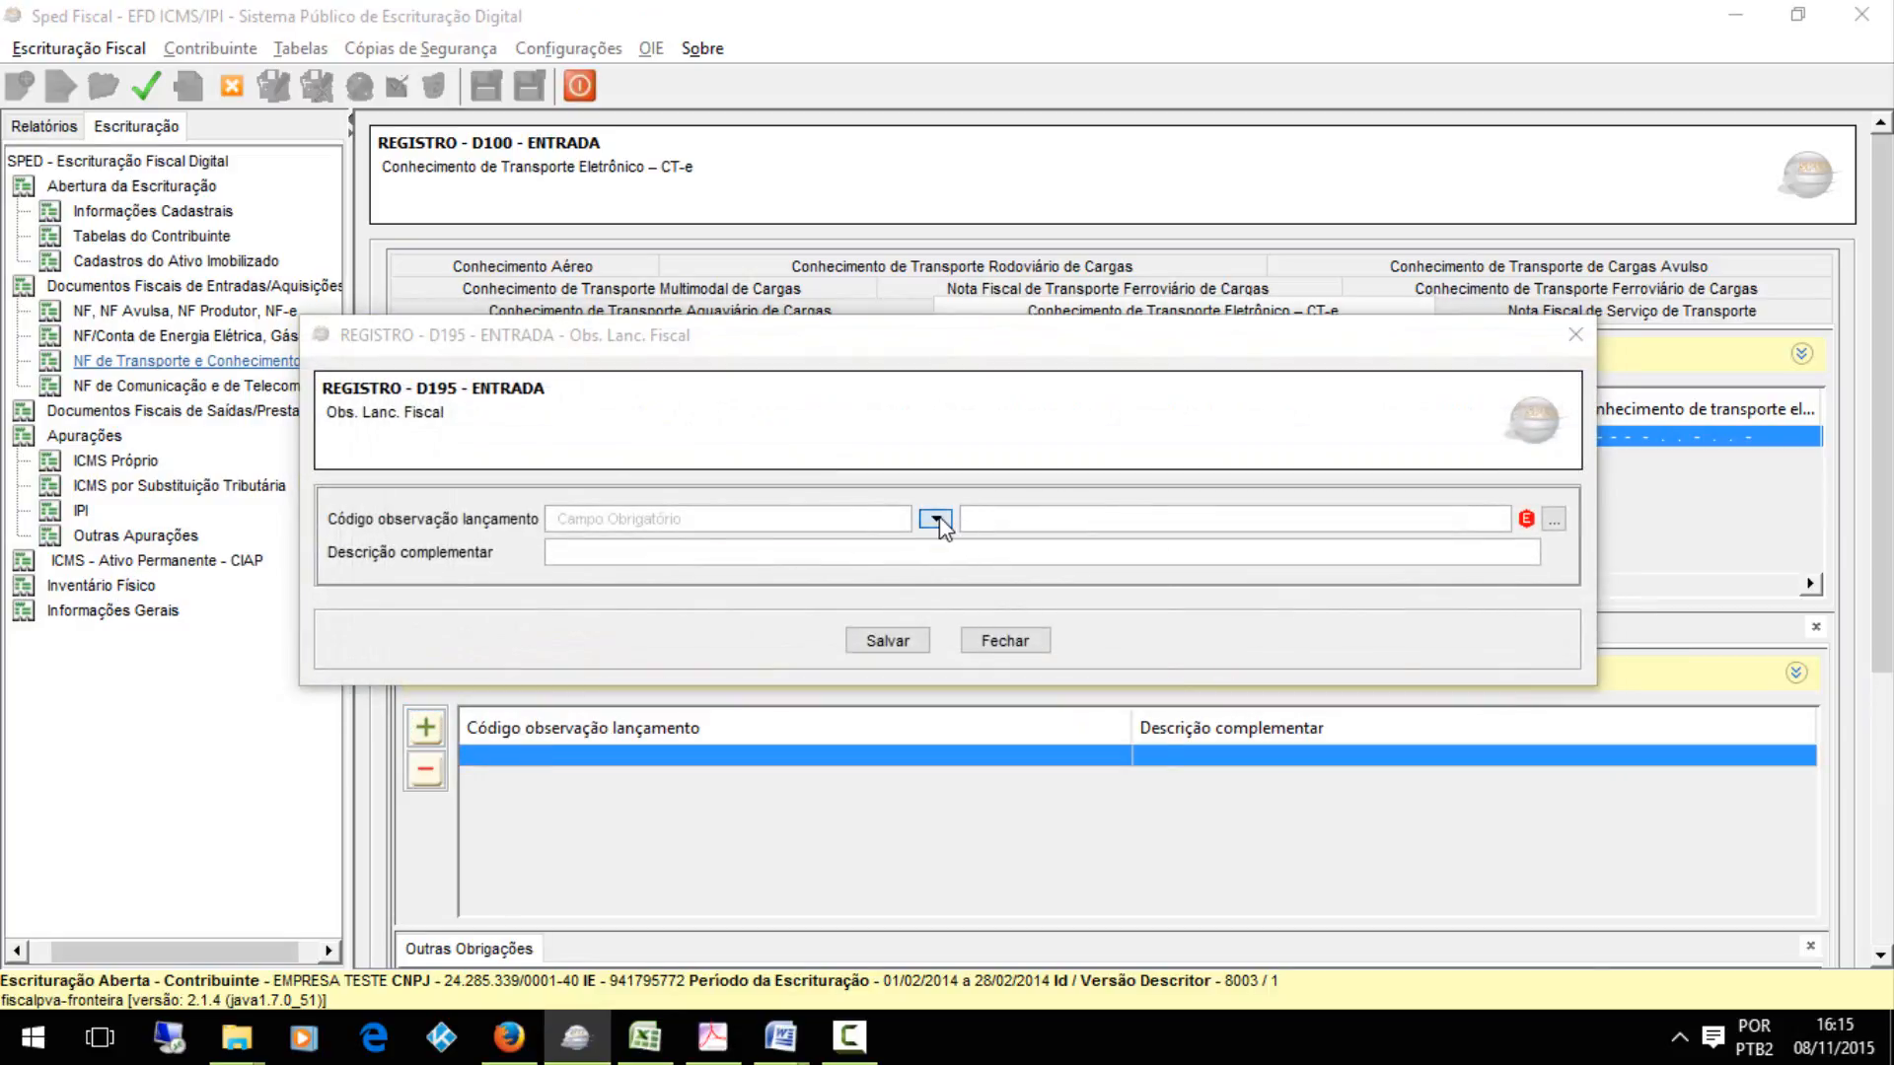
click(935, 518)
click(945, 620)
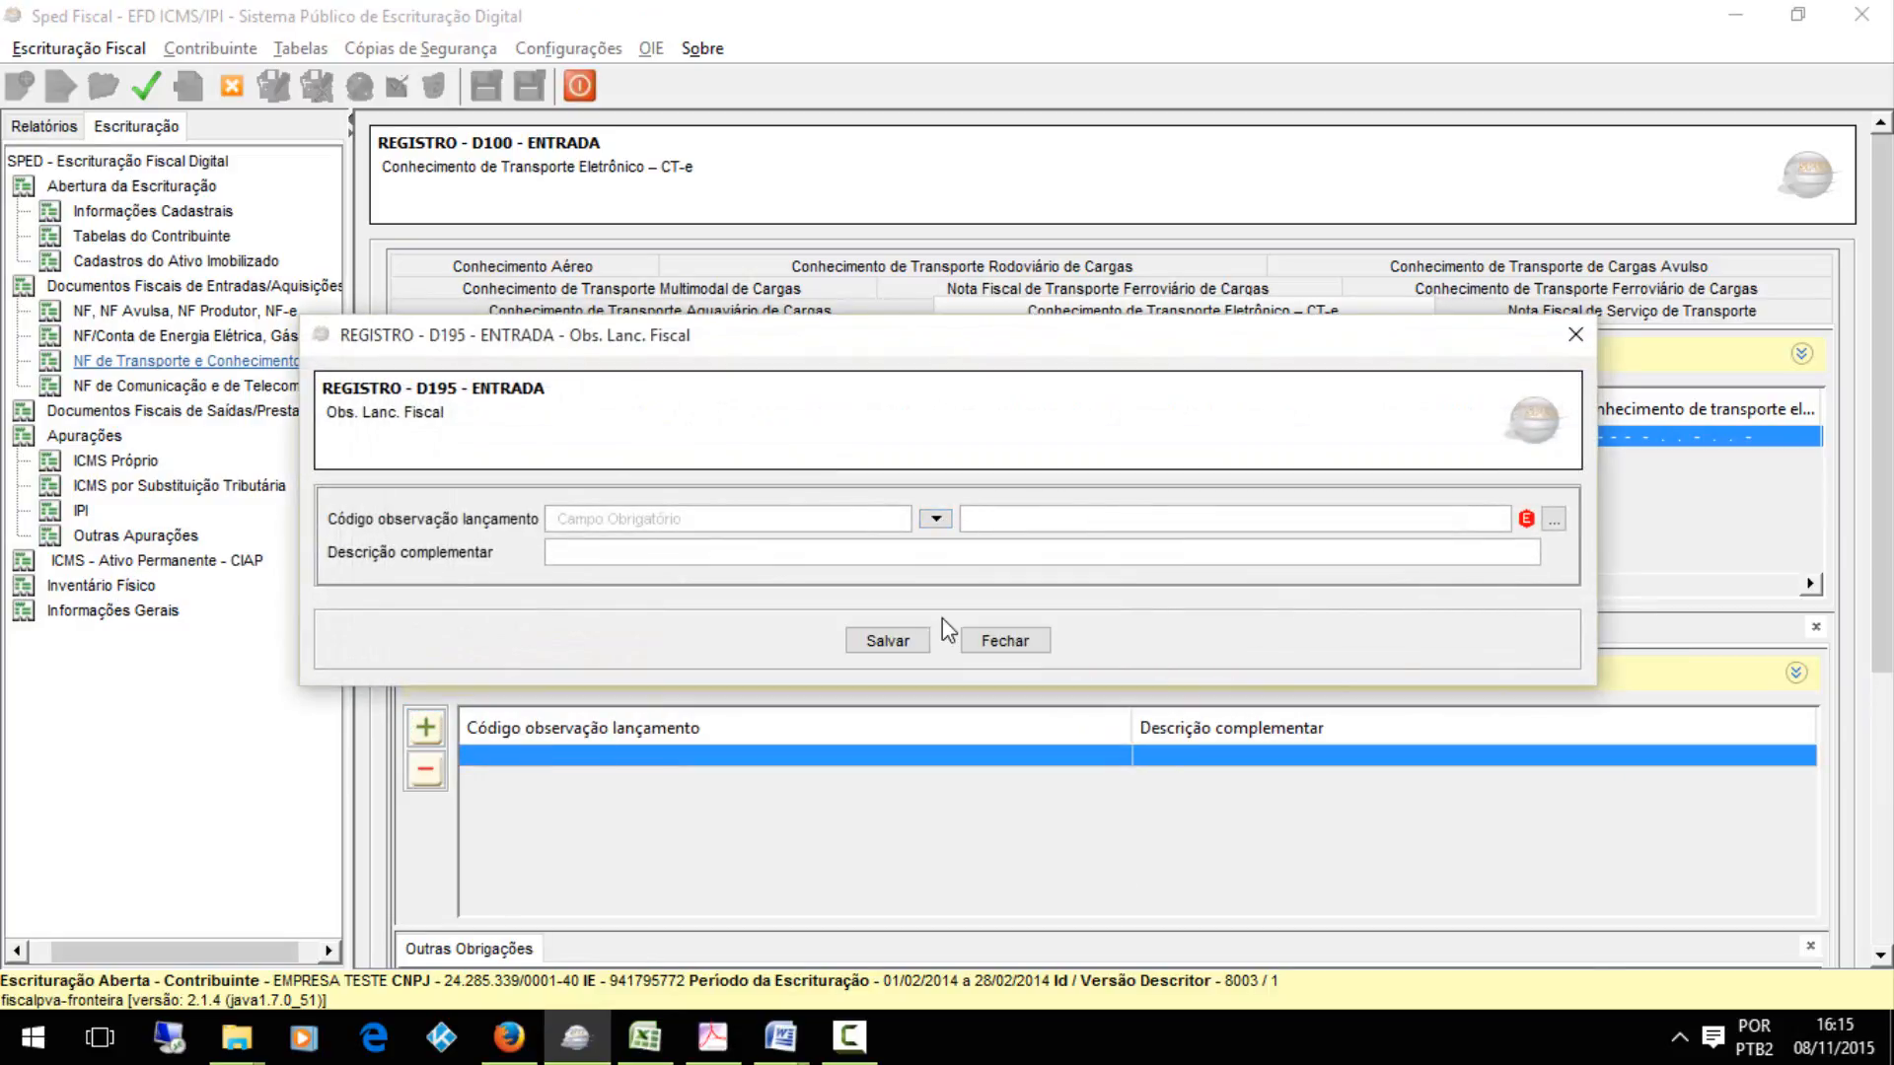
click(893, 642)
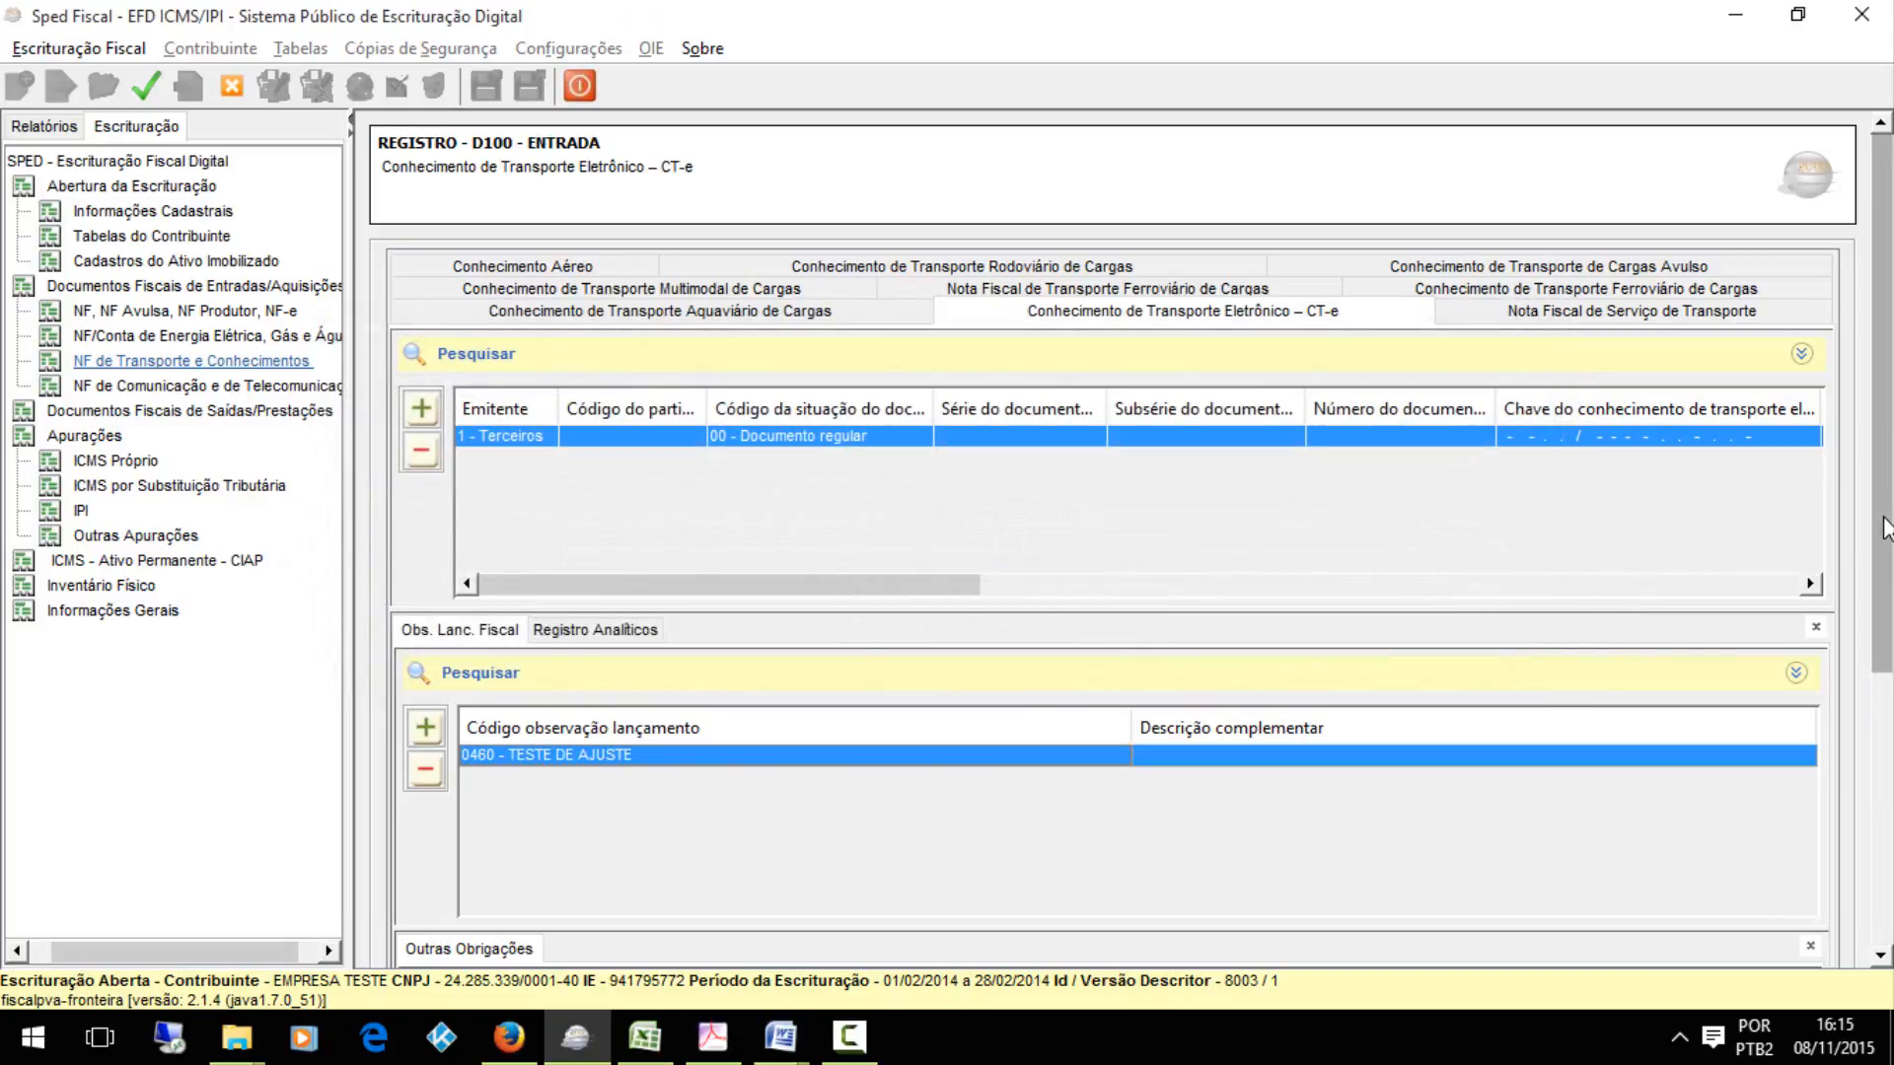
Add a D197 Outras Obrigações record under the CT-e observation with adjustment code ES10000107 and save it
drag(1886, 528, 1886, 779)
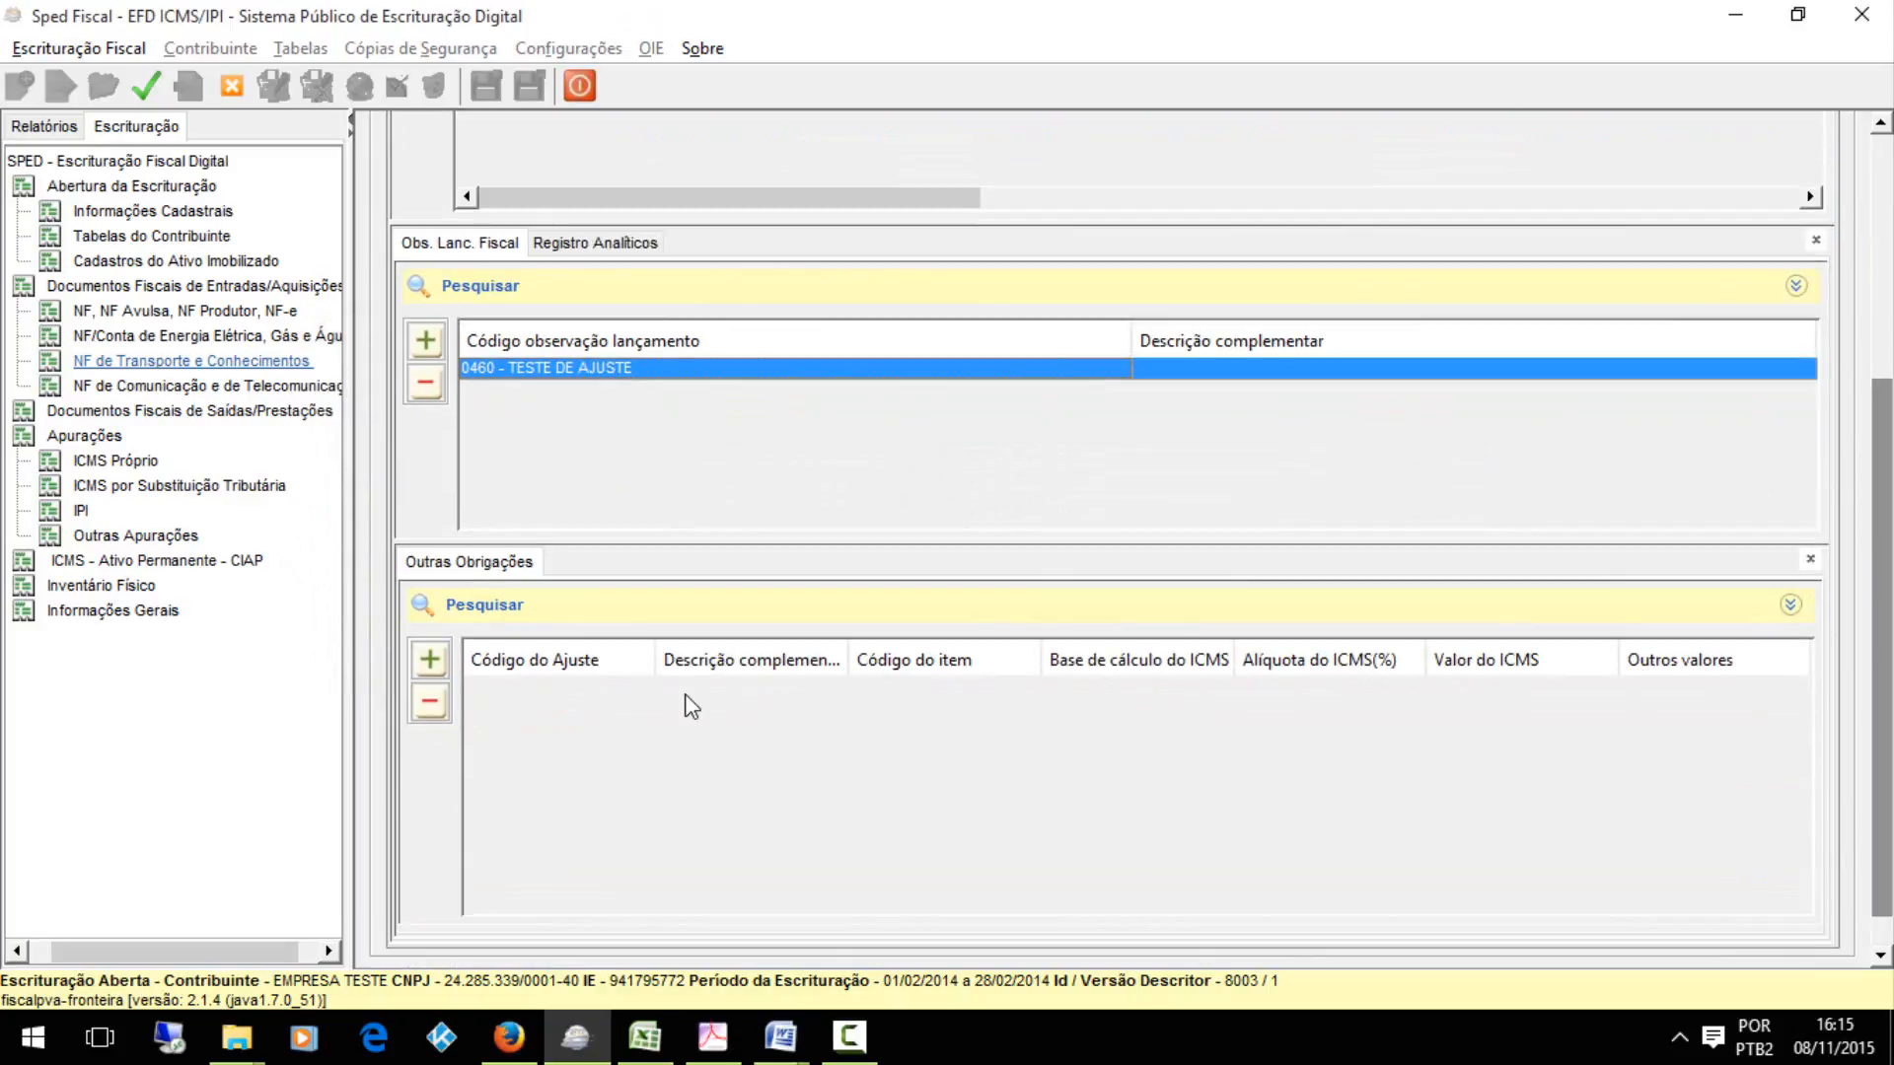
click(430, 659)
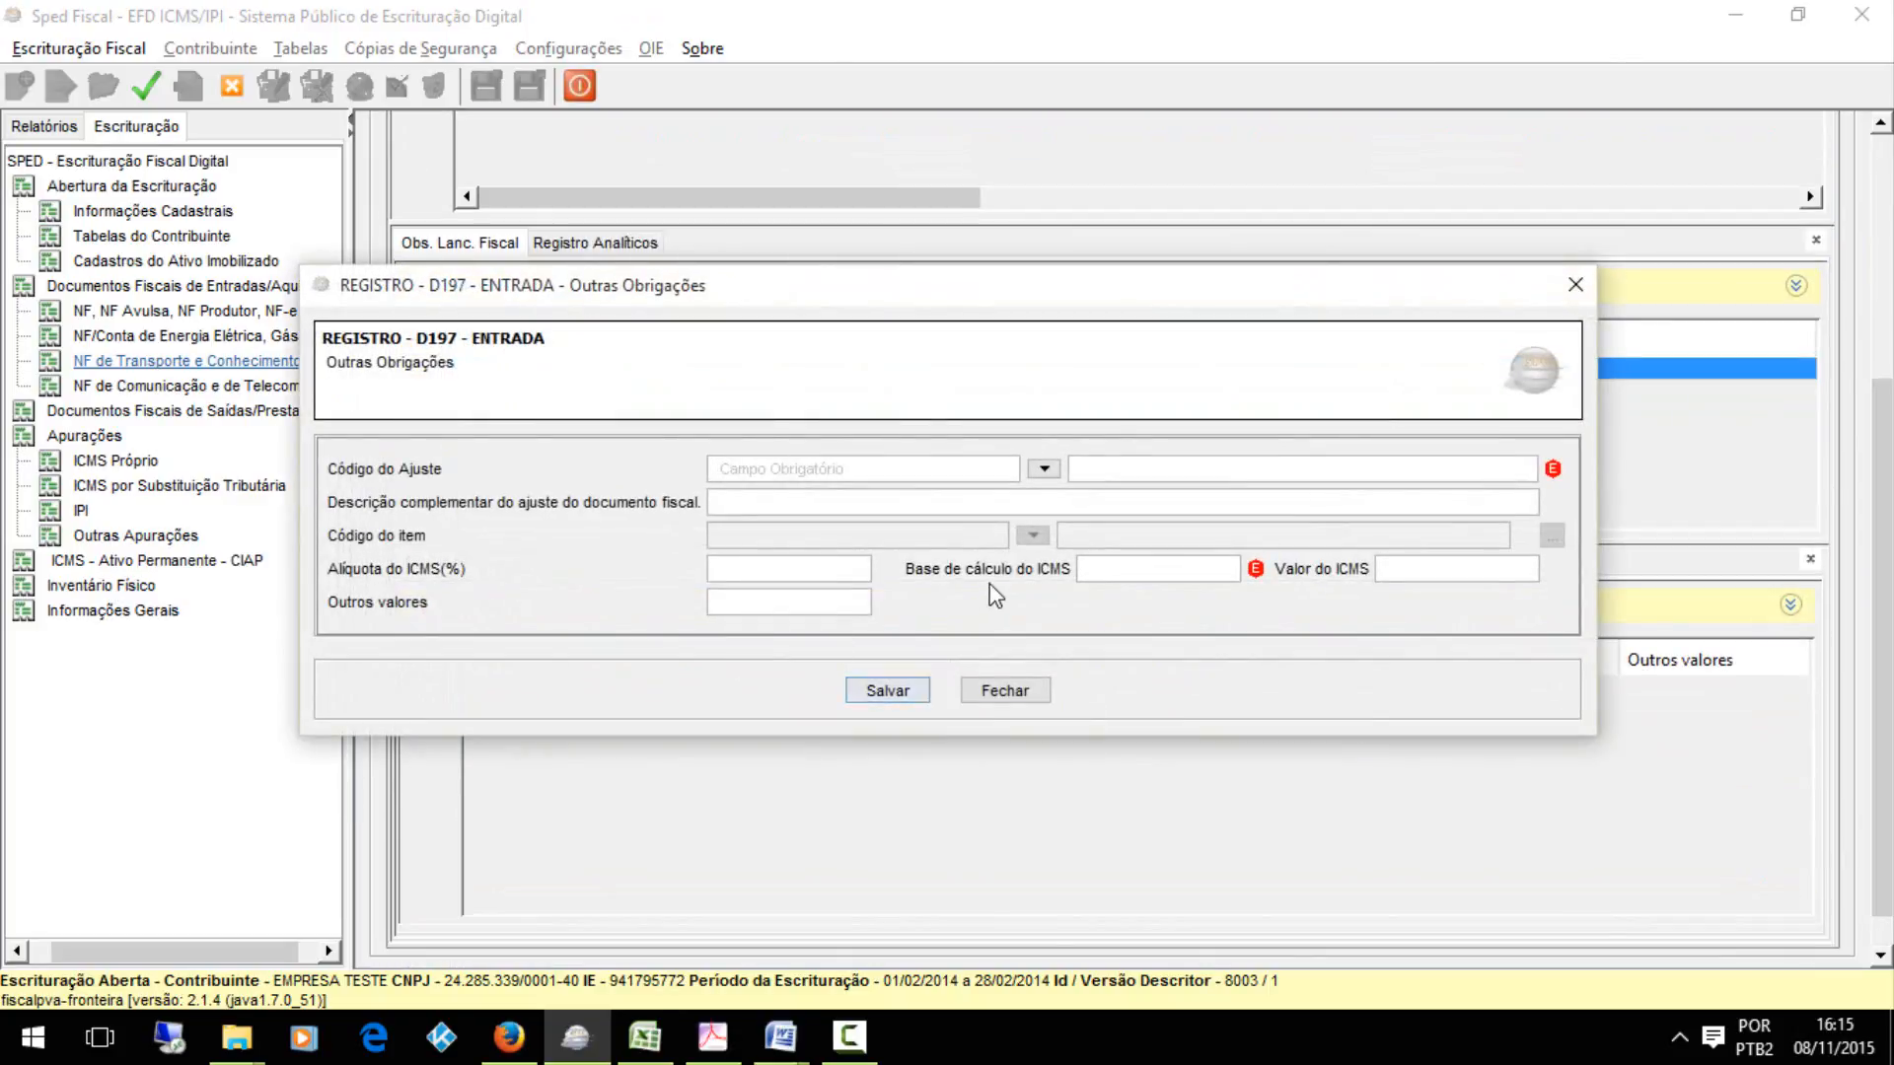
click(1044, 470)
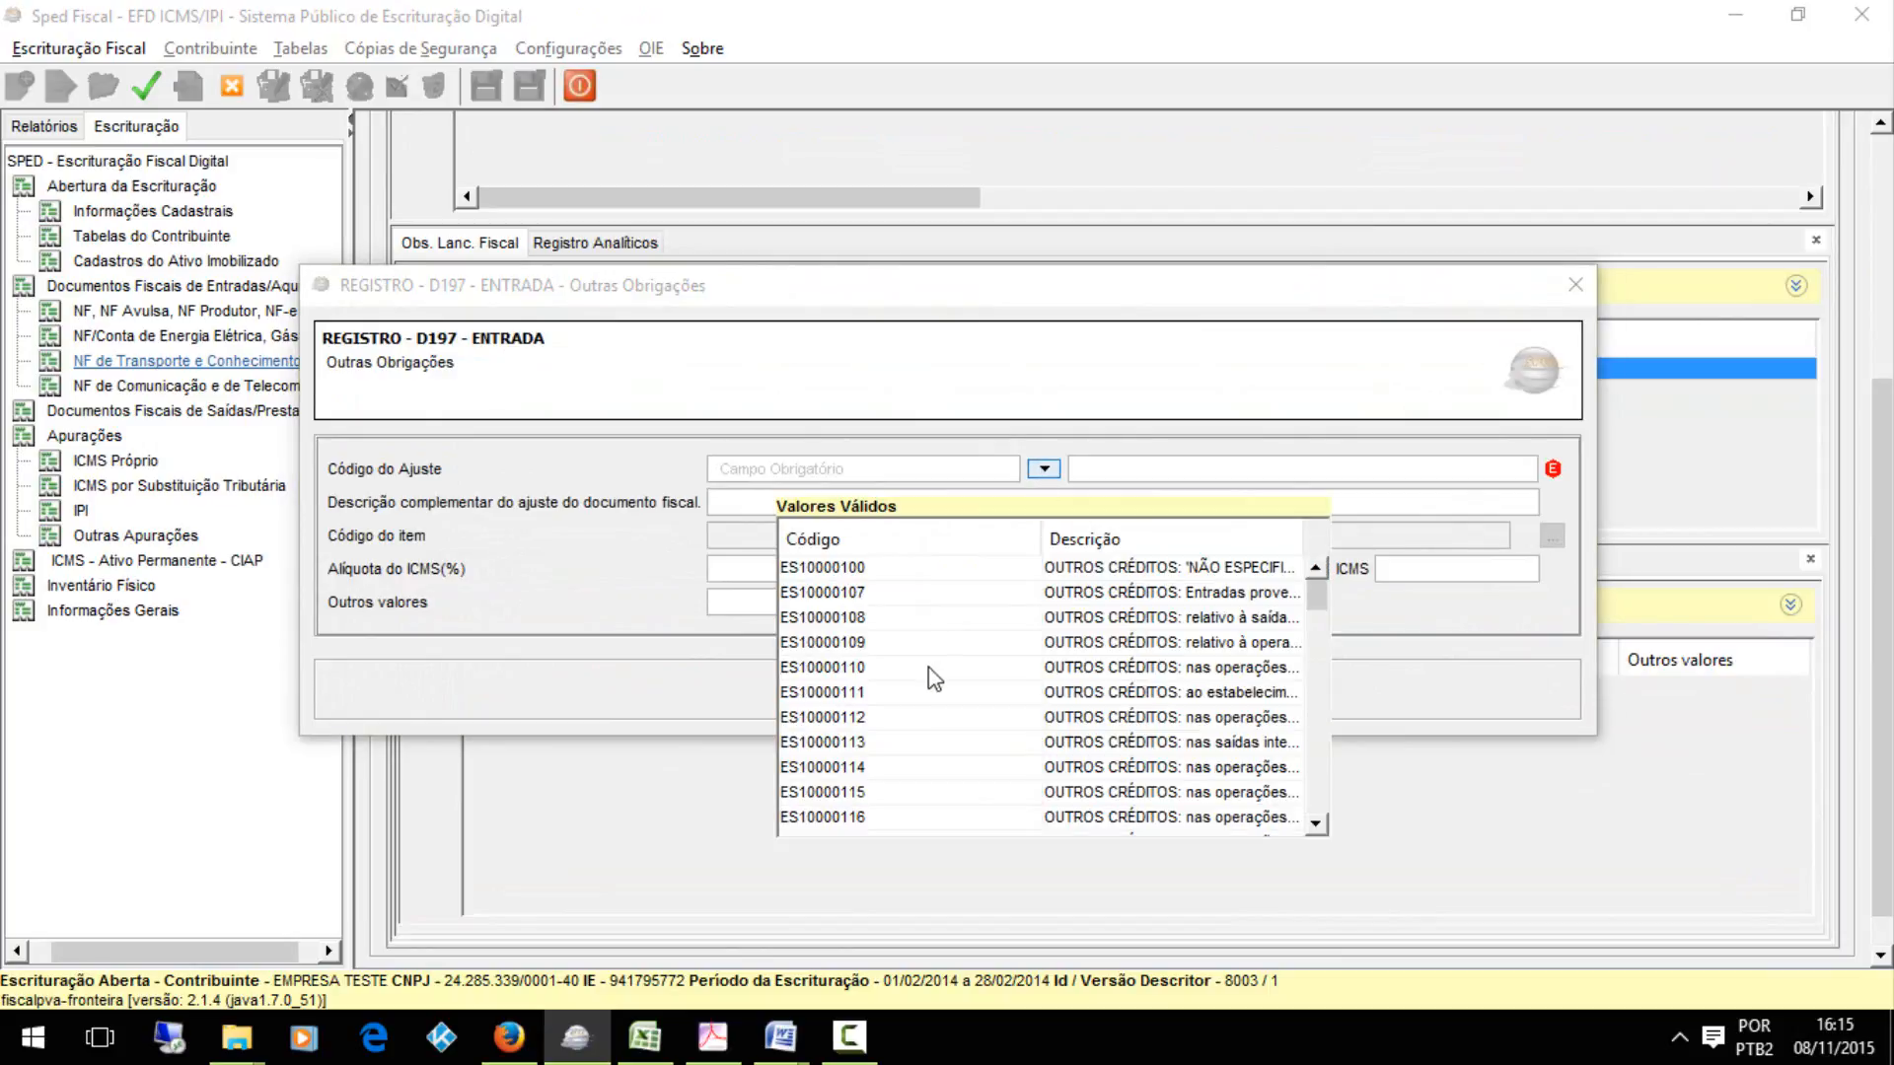
click(940, 619)
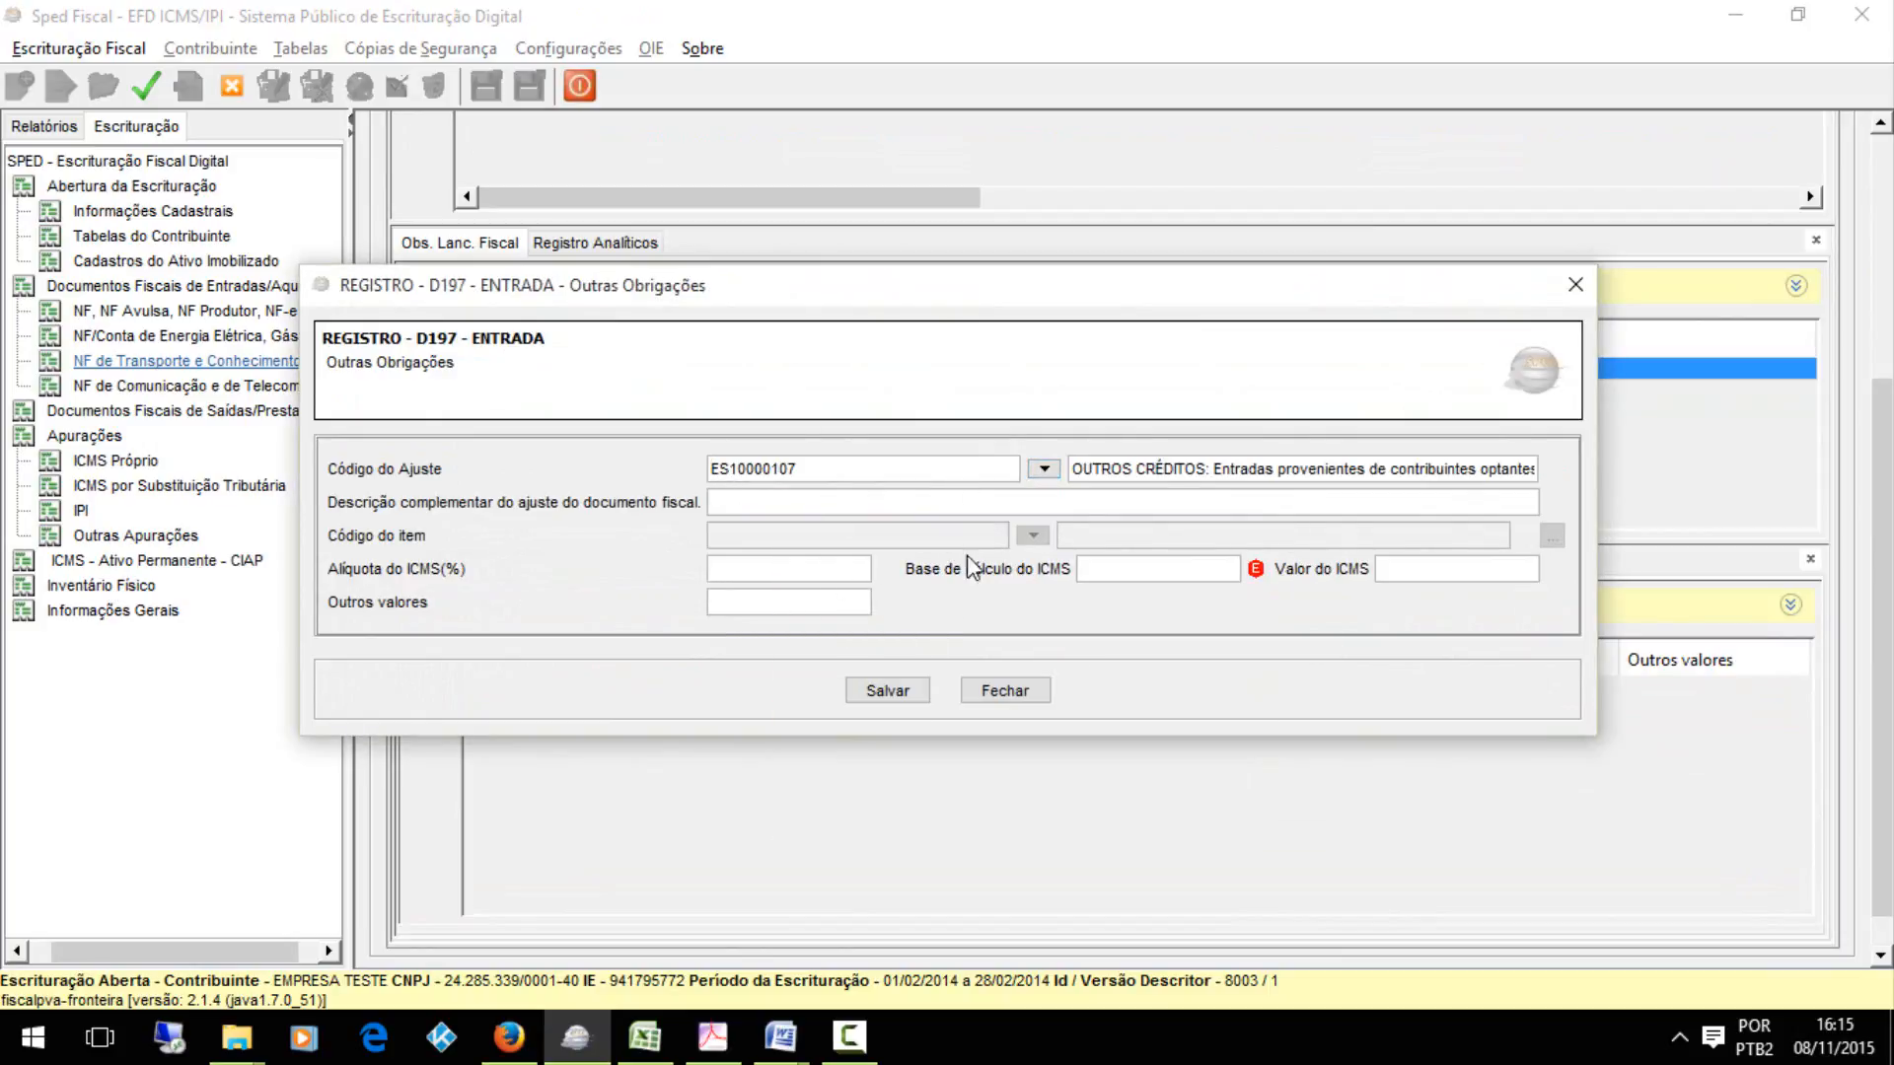
click(886, 690)
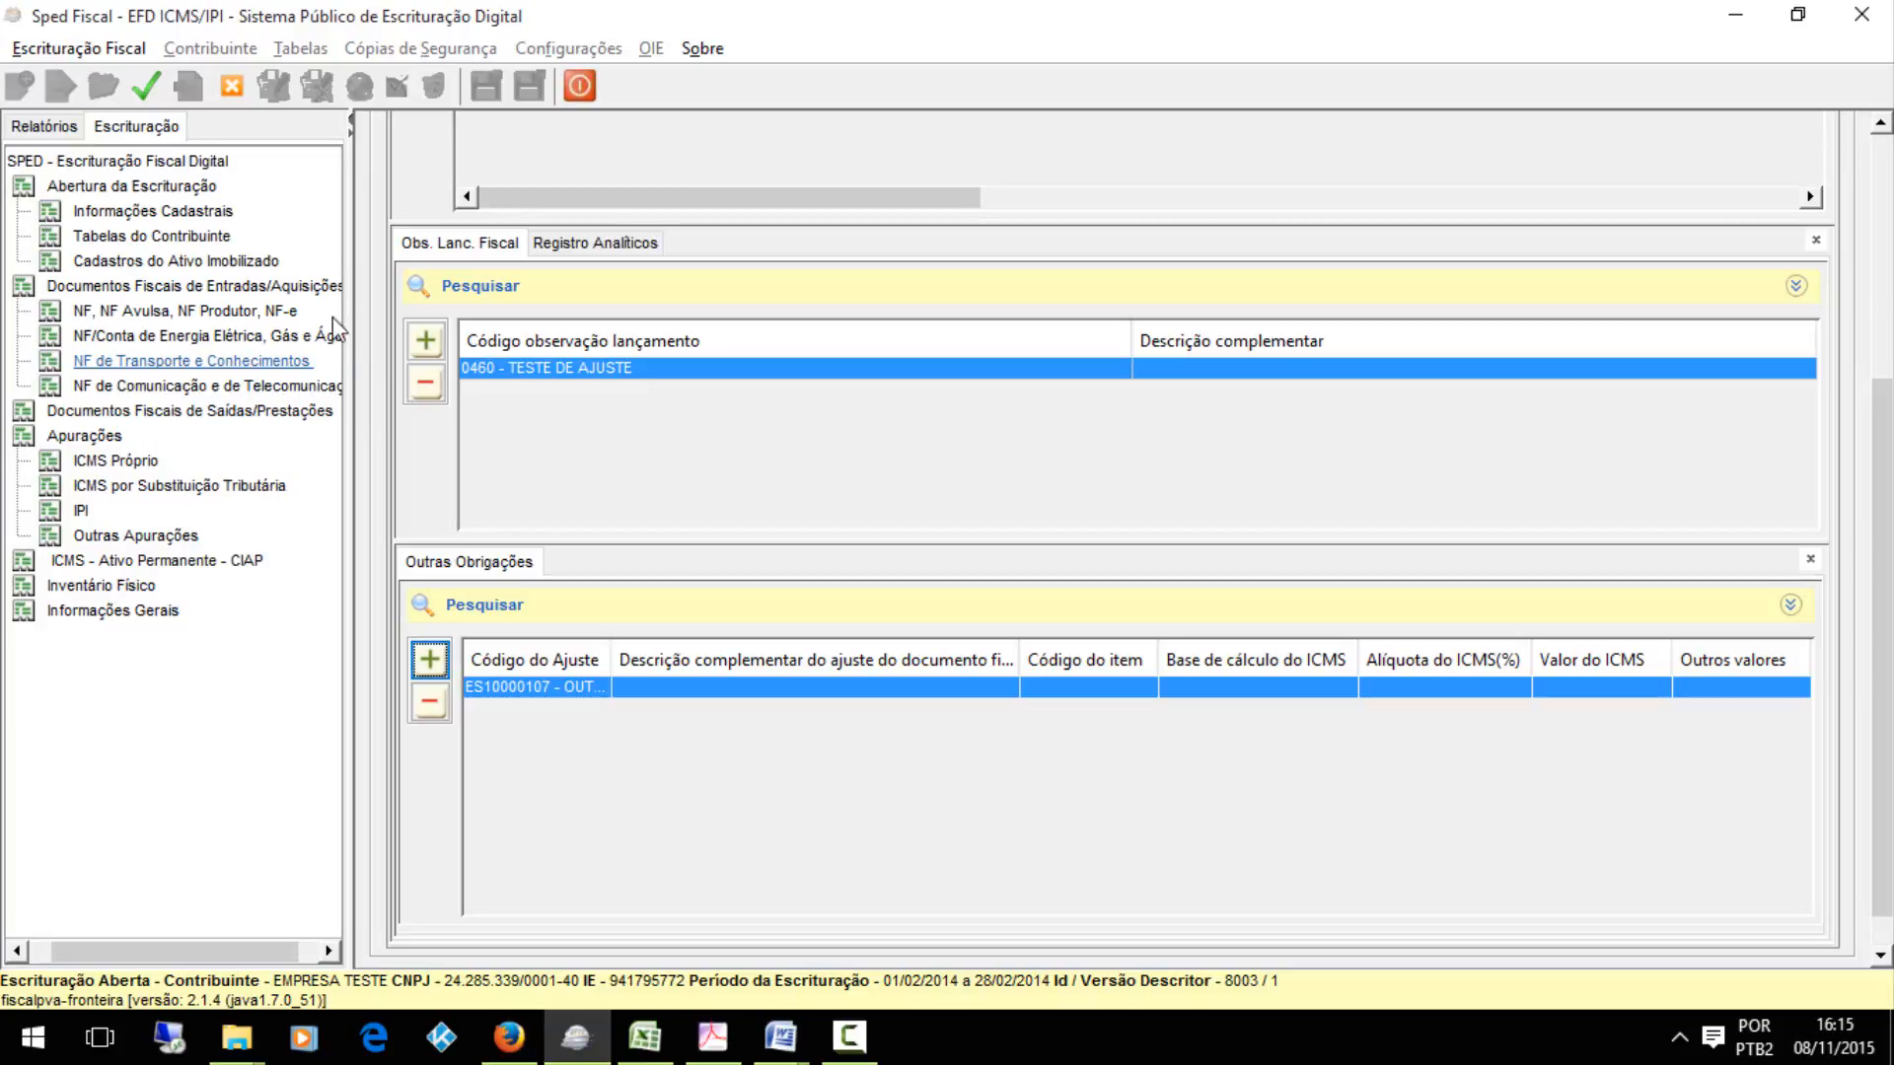
Return to the inbound NF, NF Avulsa, NF Produtor, NF-e documents and select the Nota Fiscal Eletrônica entry
click(158, 311)
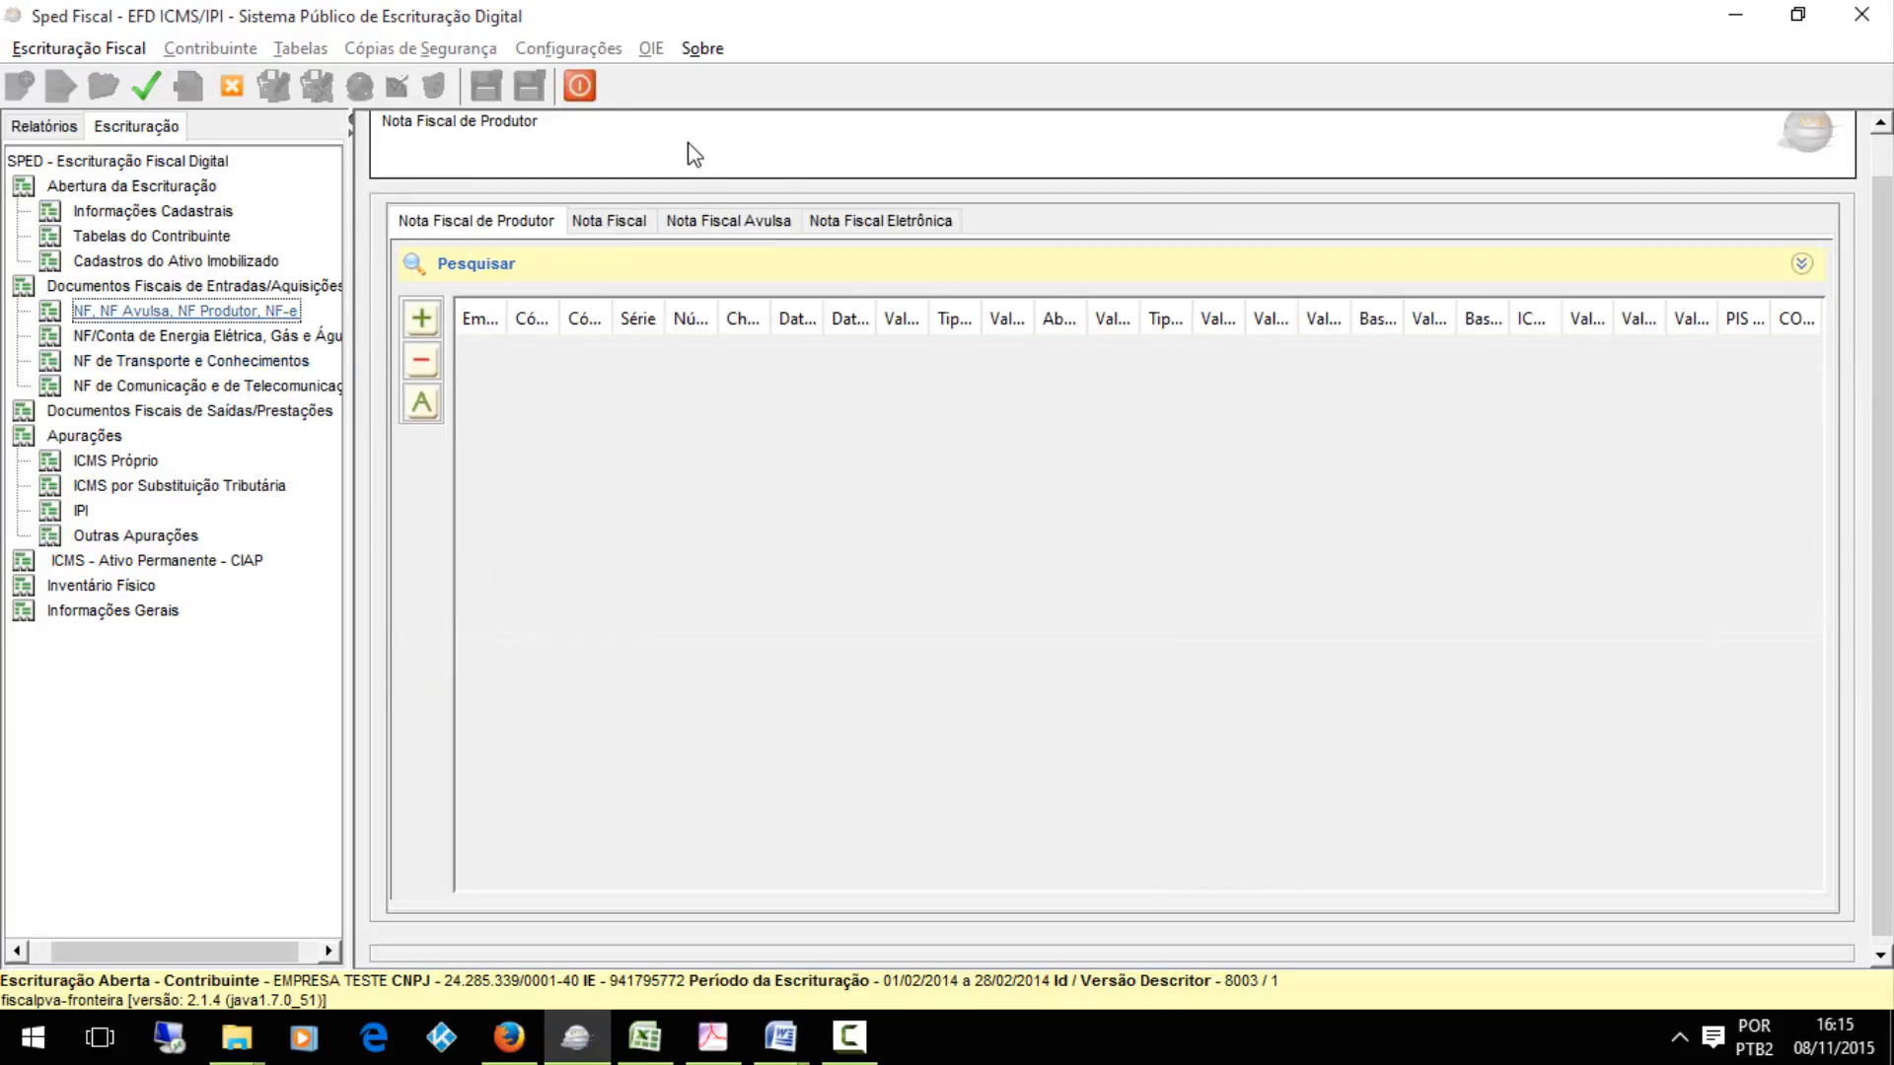
click(834, 219)
click(718, 357)
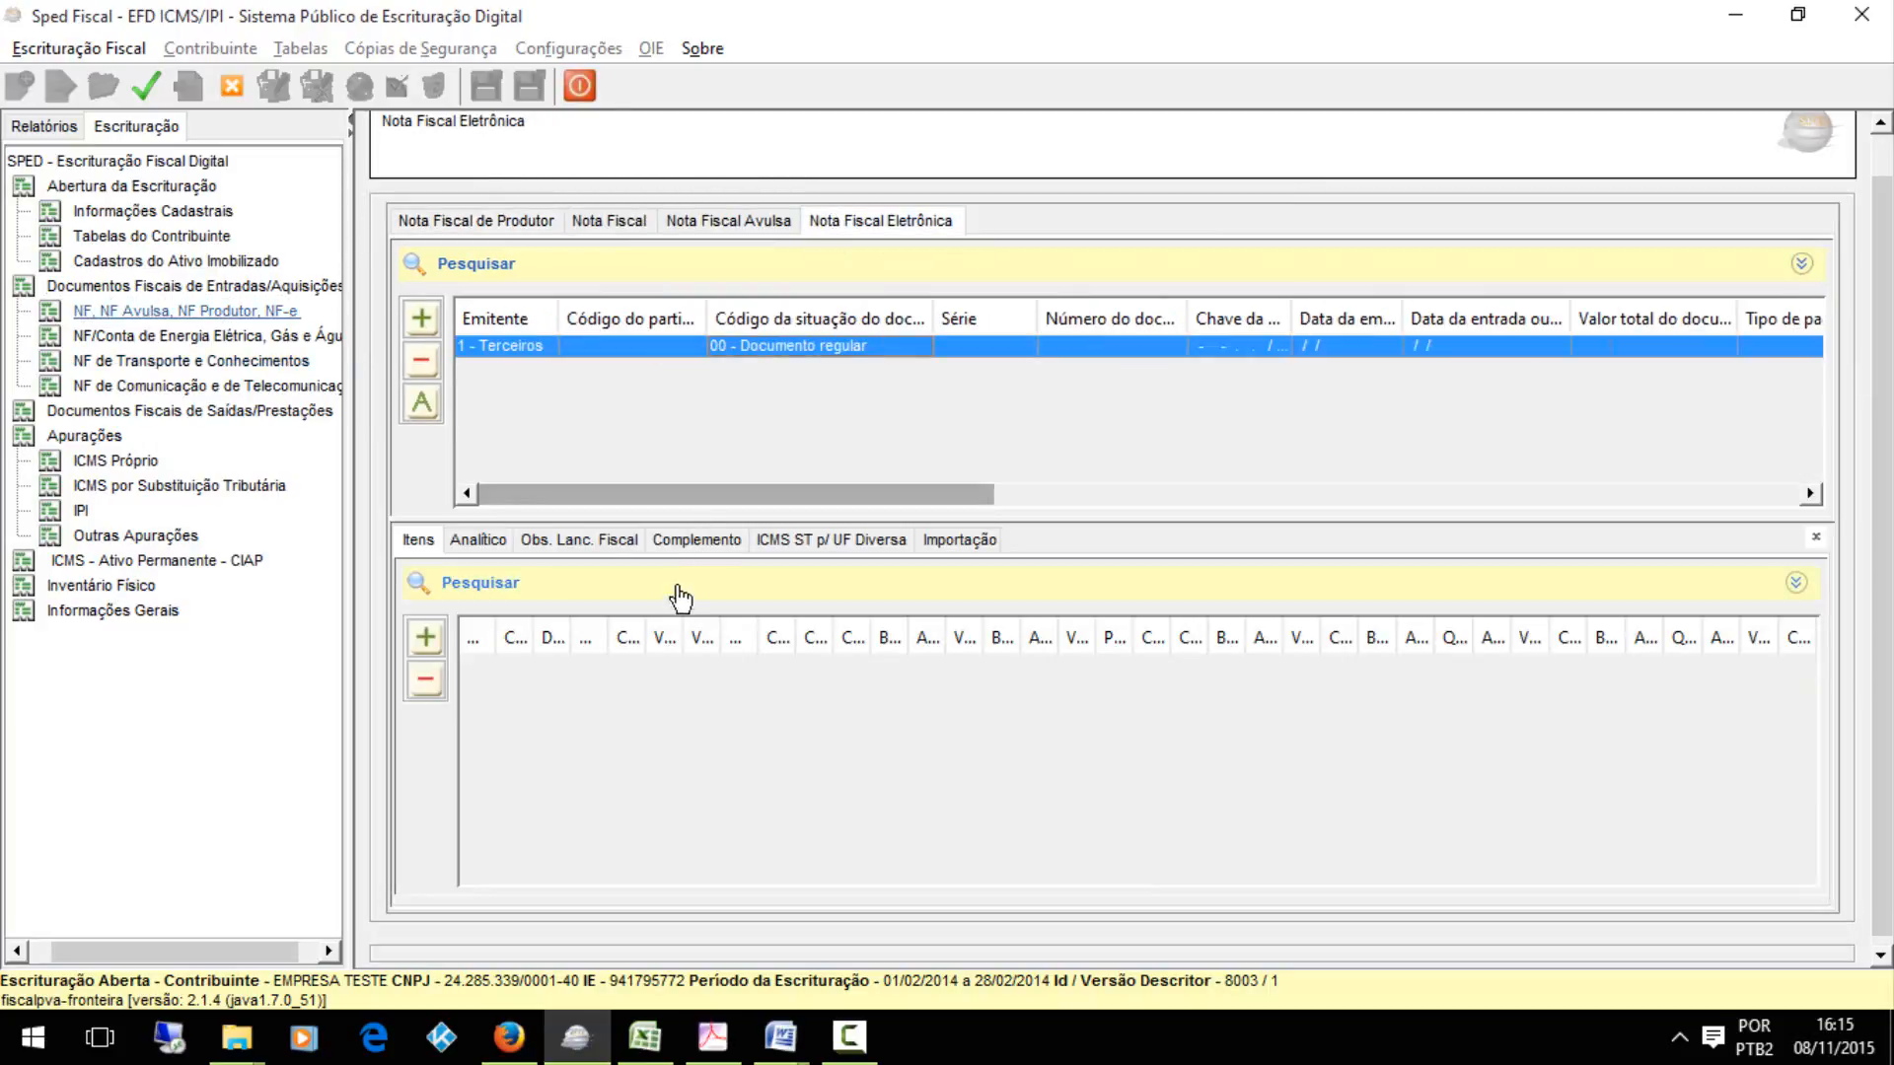
Review the electronic invoice's C195 observation 0460 and its C197 Outras Obrigações record, saving both without changes
click(579, 540)
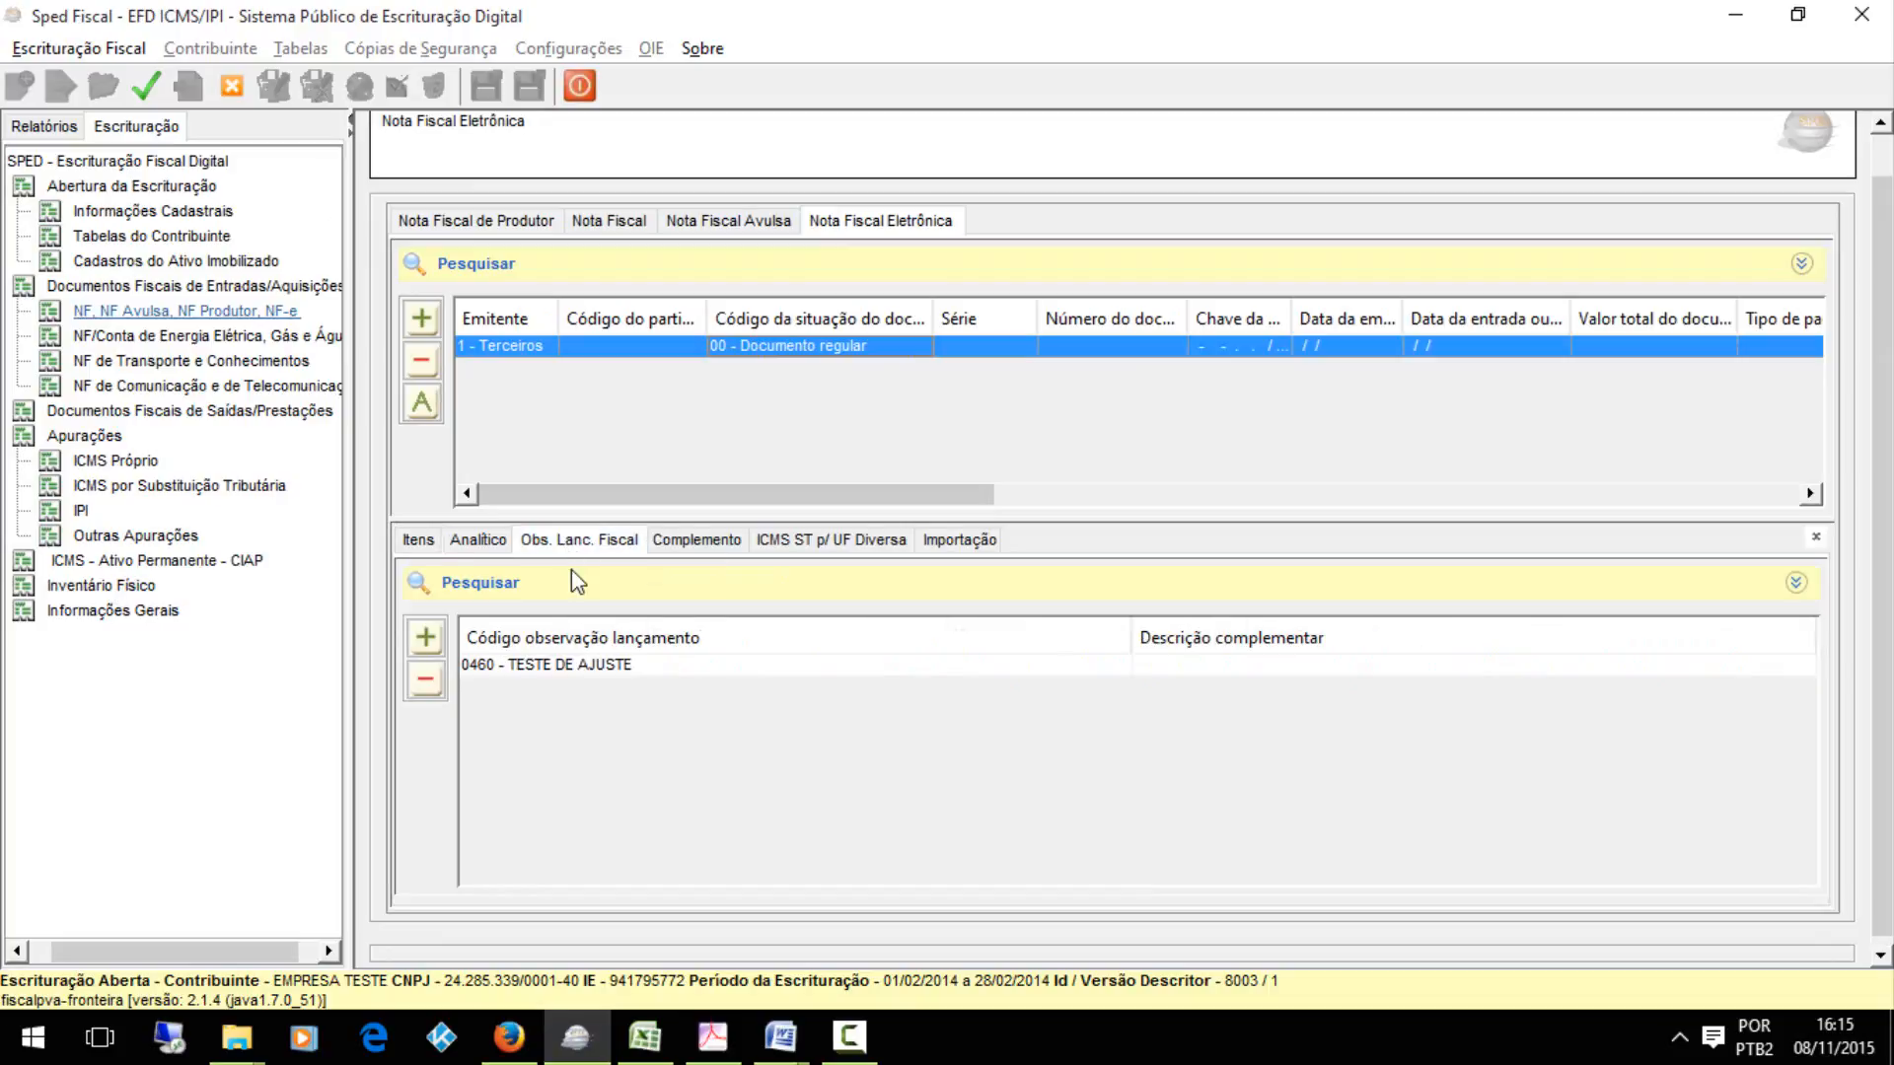
double_click(617, 669)
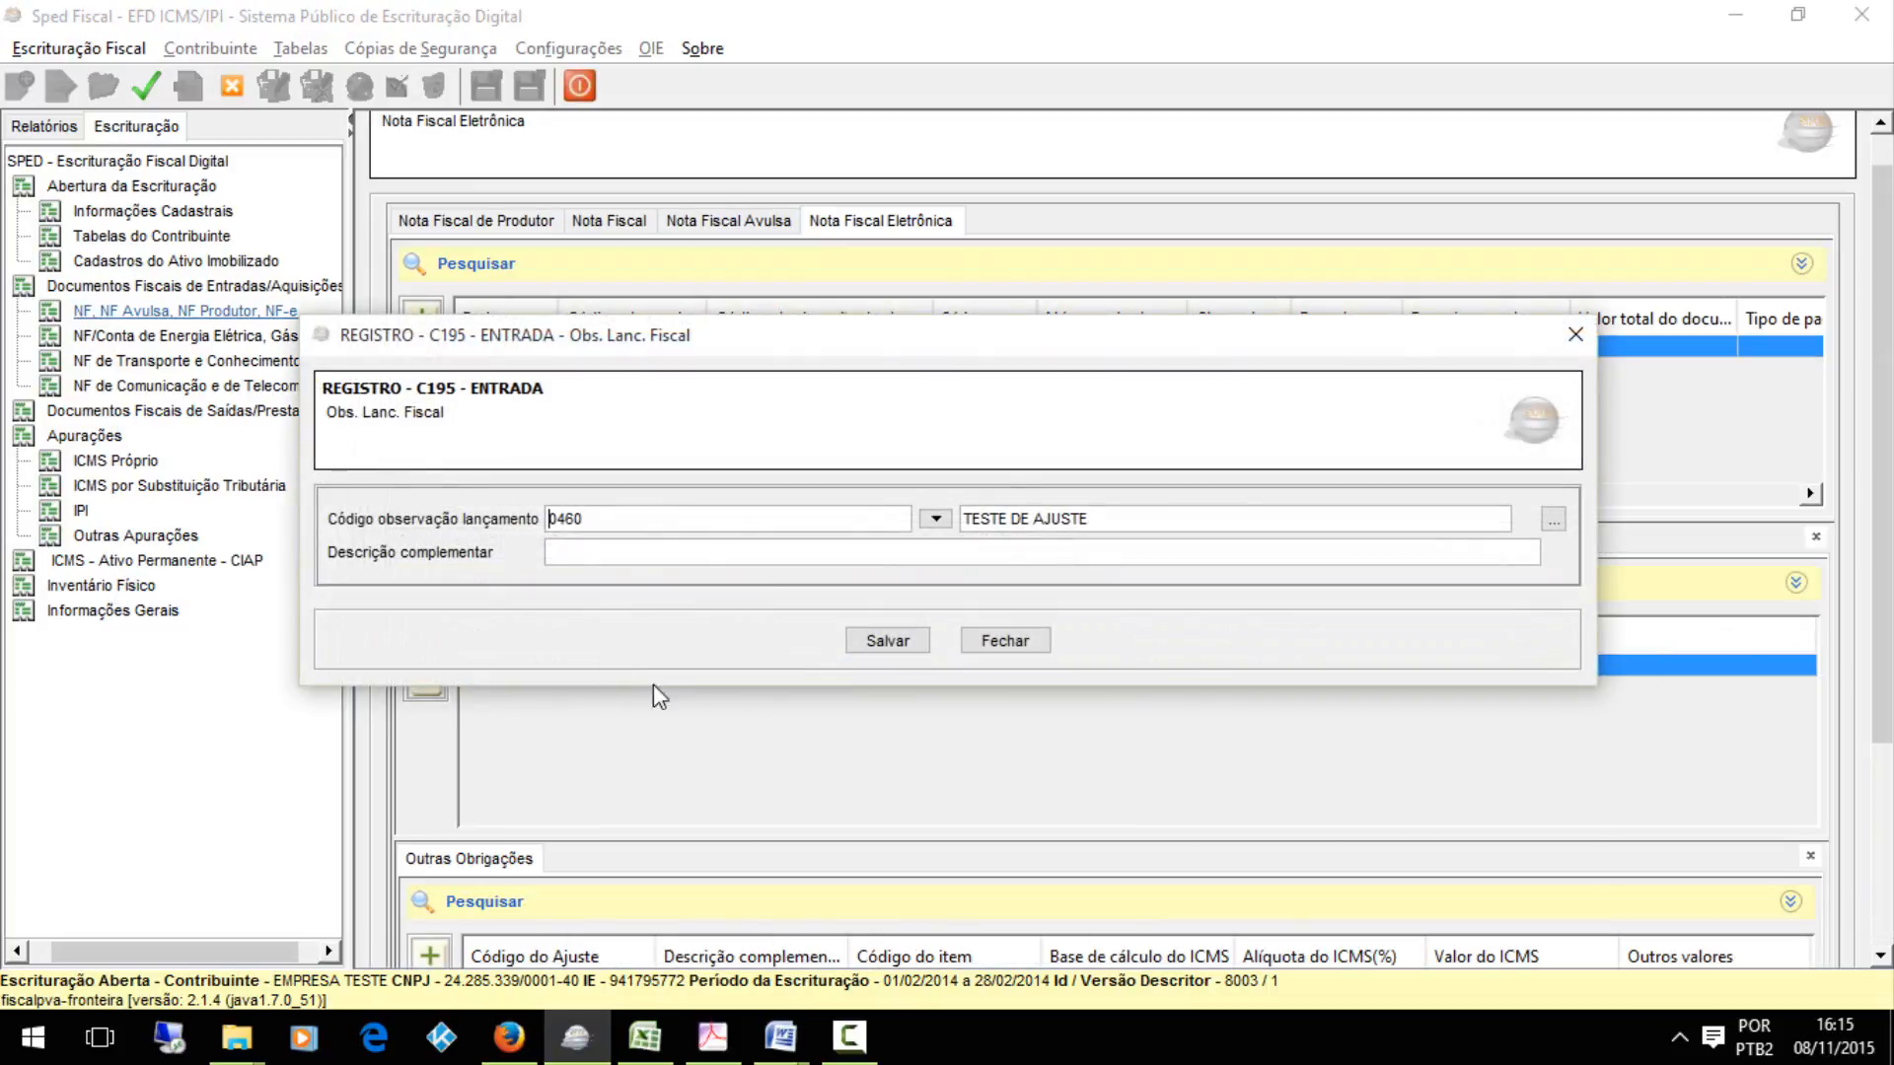
click(891, 644)
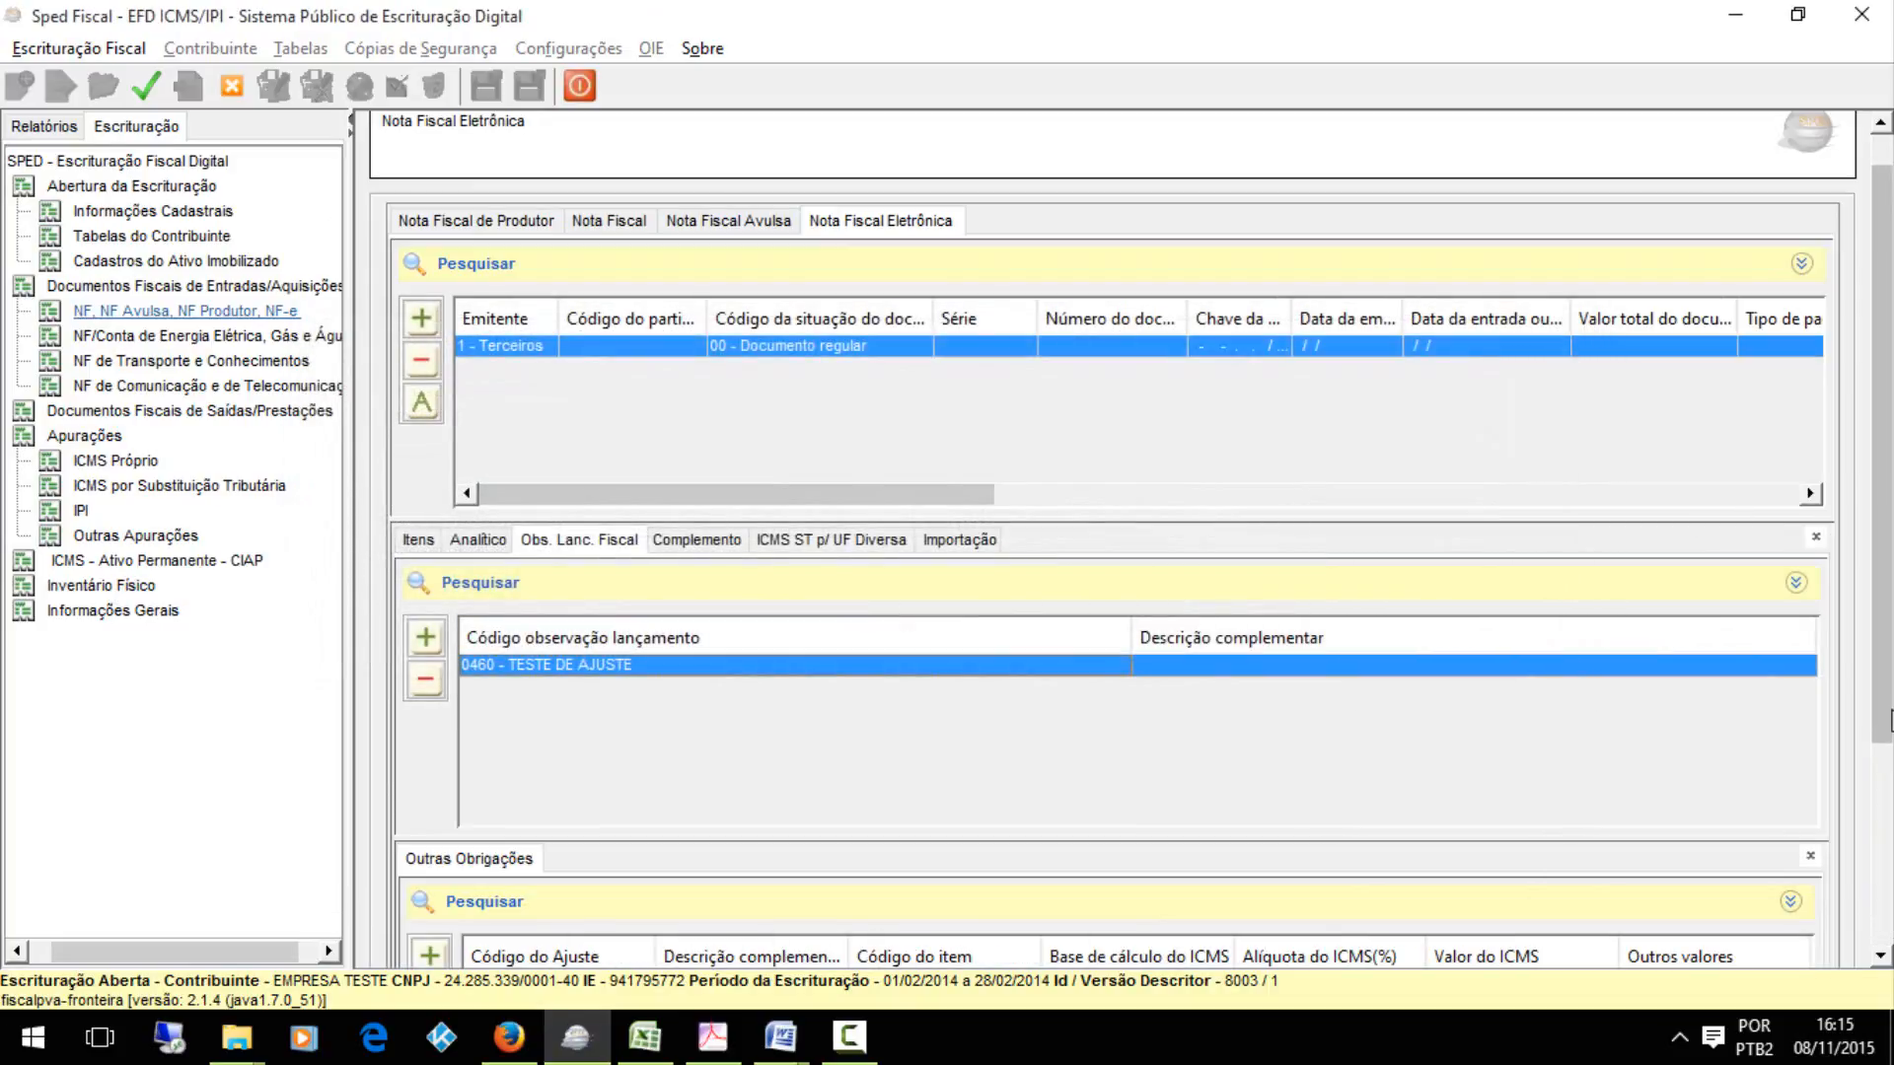
scroll(1859, 949, down, 3)
double_click(1189, 689)
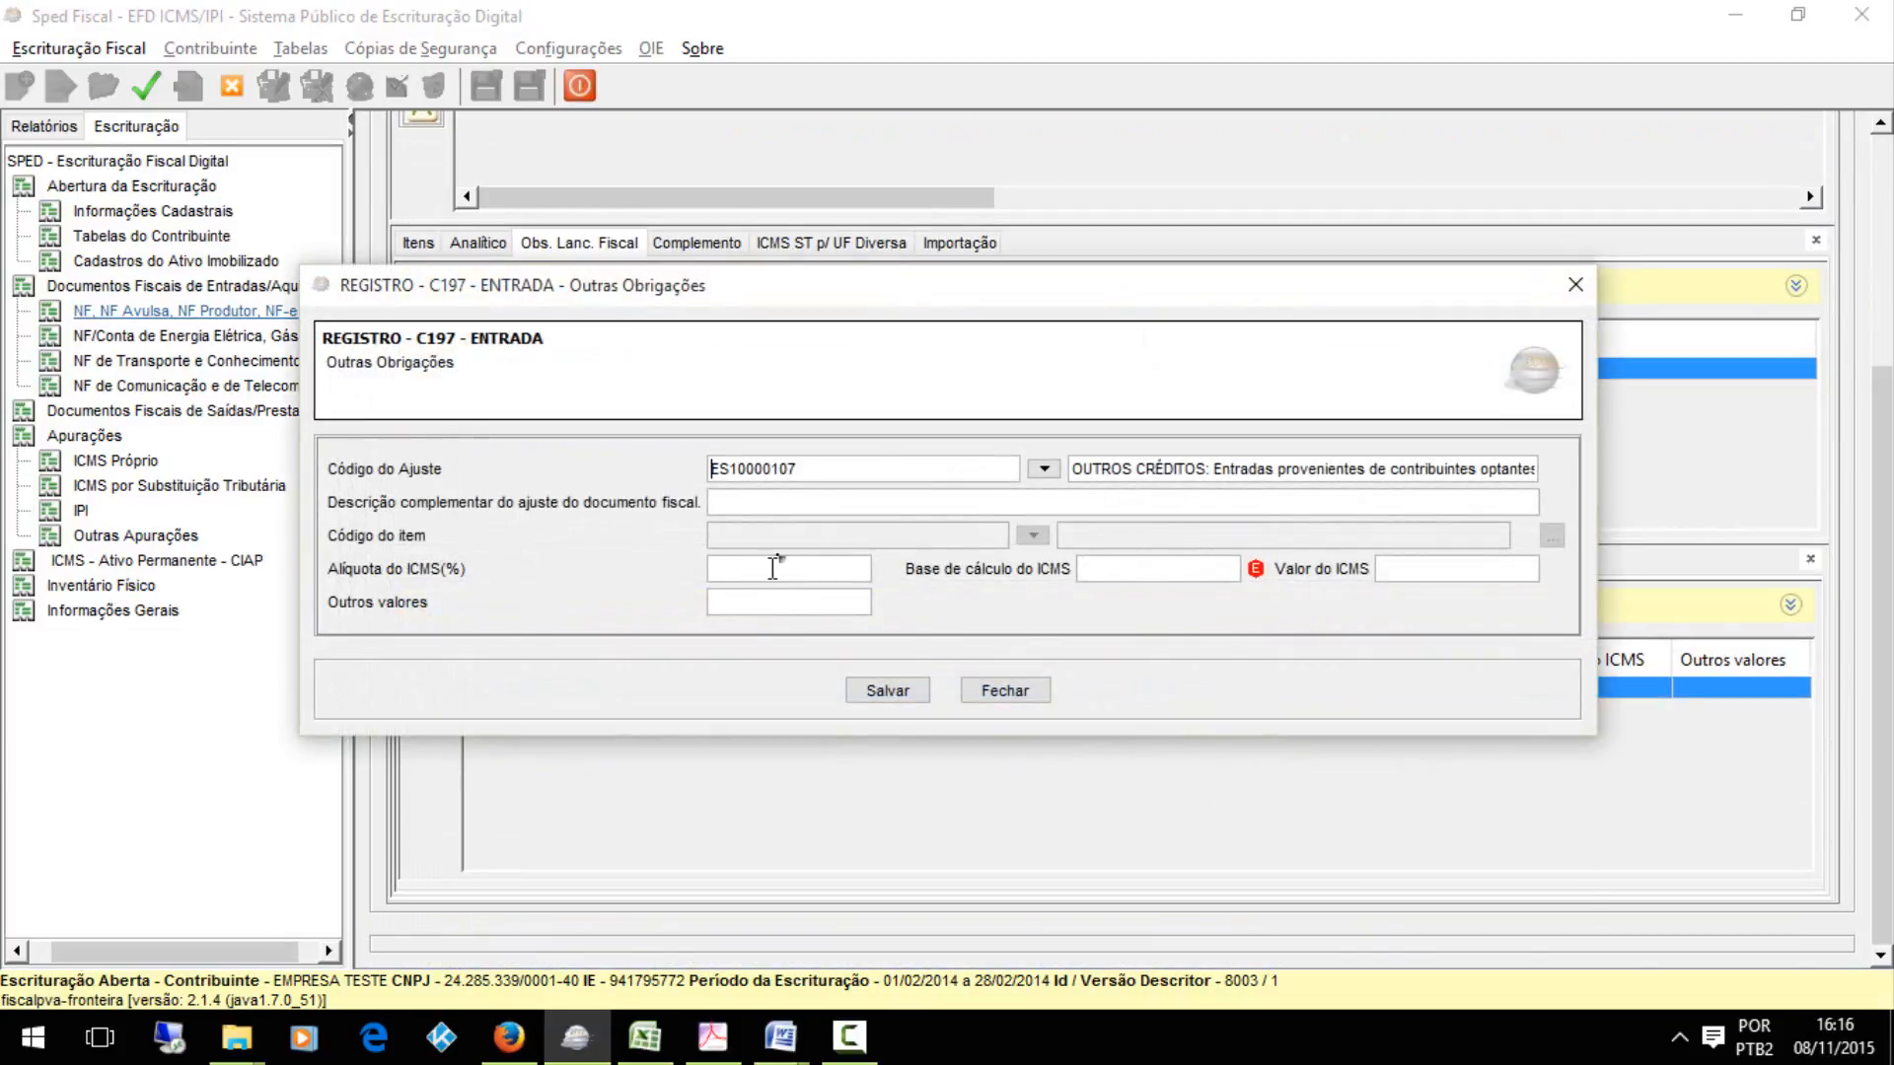
click(891, 699)
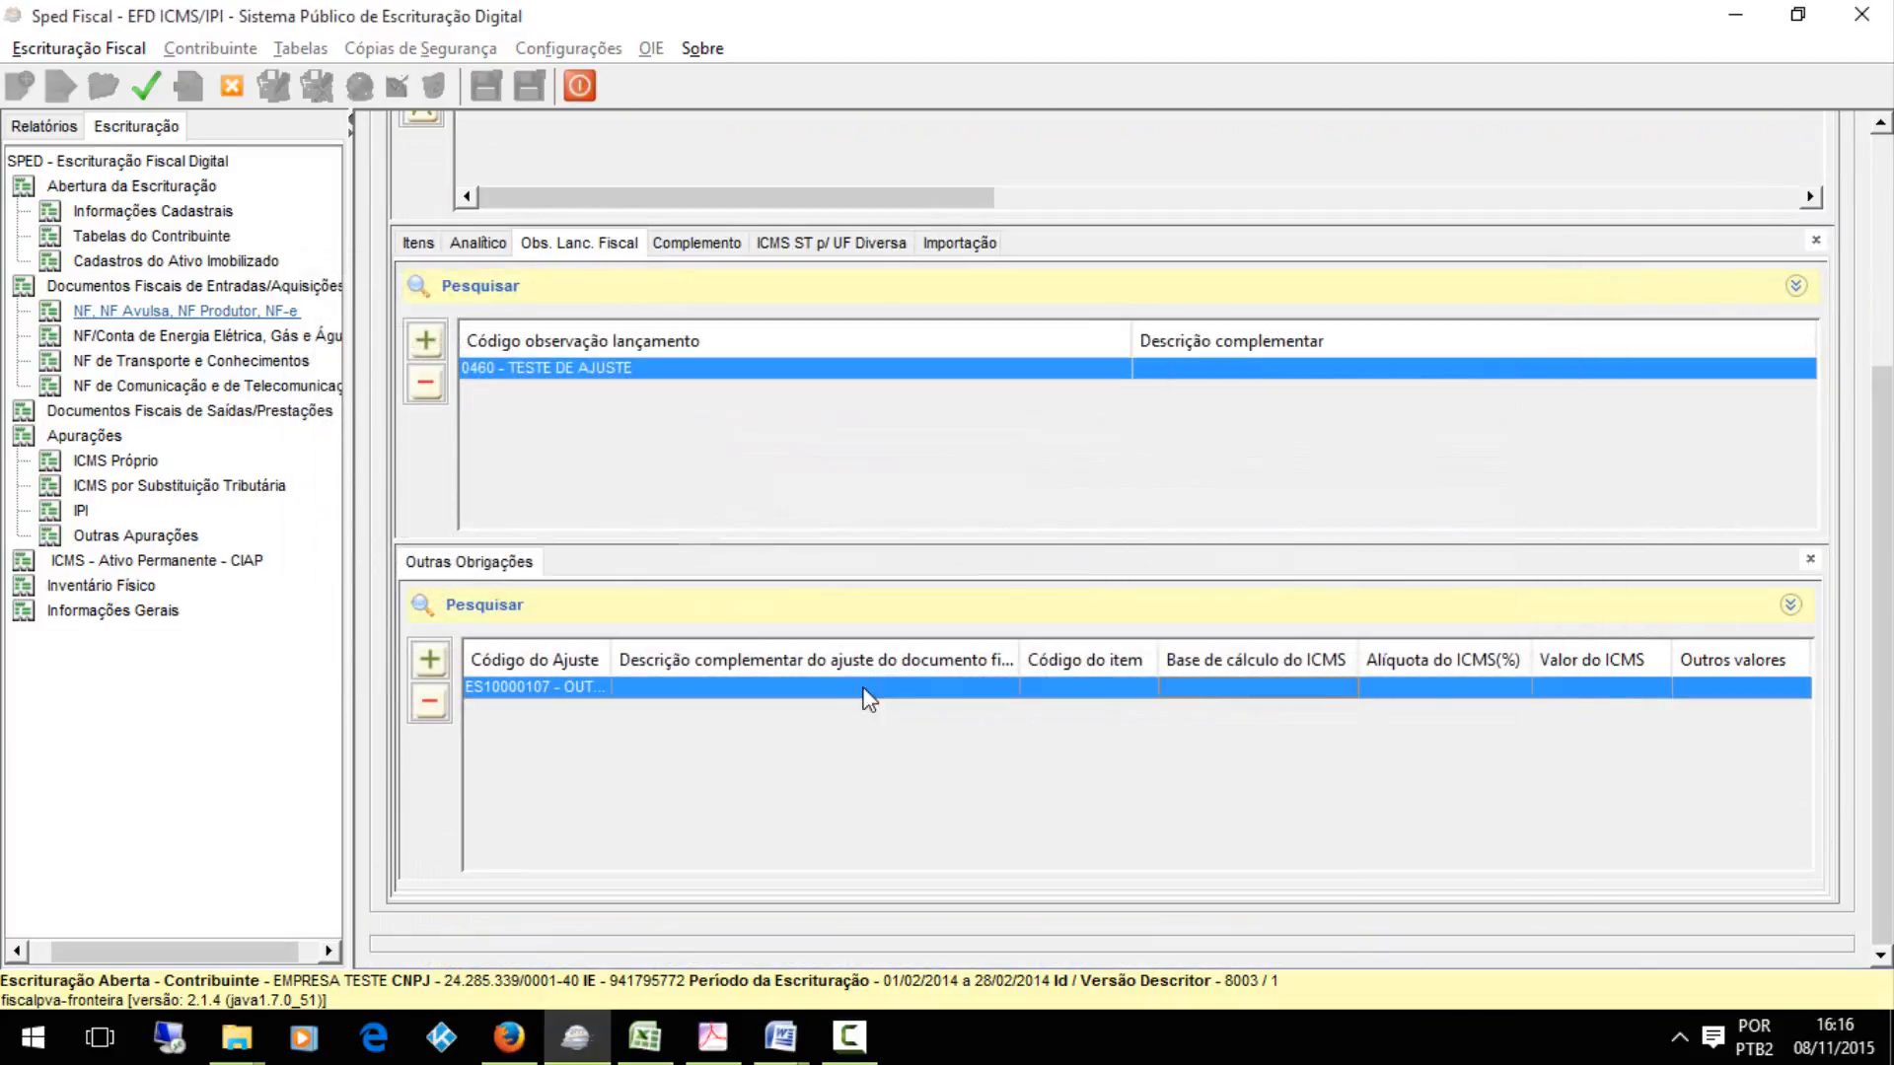
Add an item to the contributor's Item/Produtos table with code 01, description ITEM TESTE and type Matéria-Prima, and save it
click(146, 235)
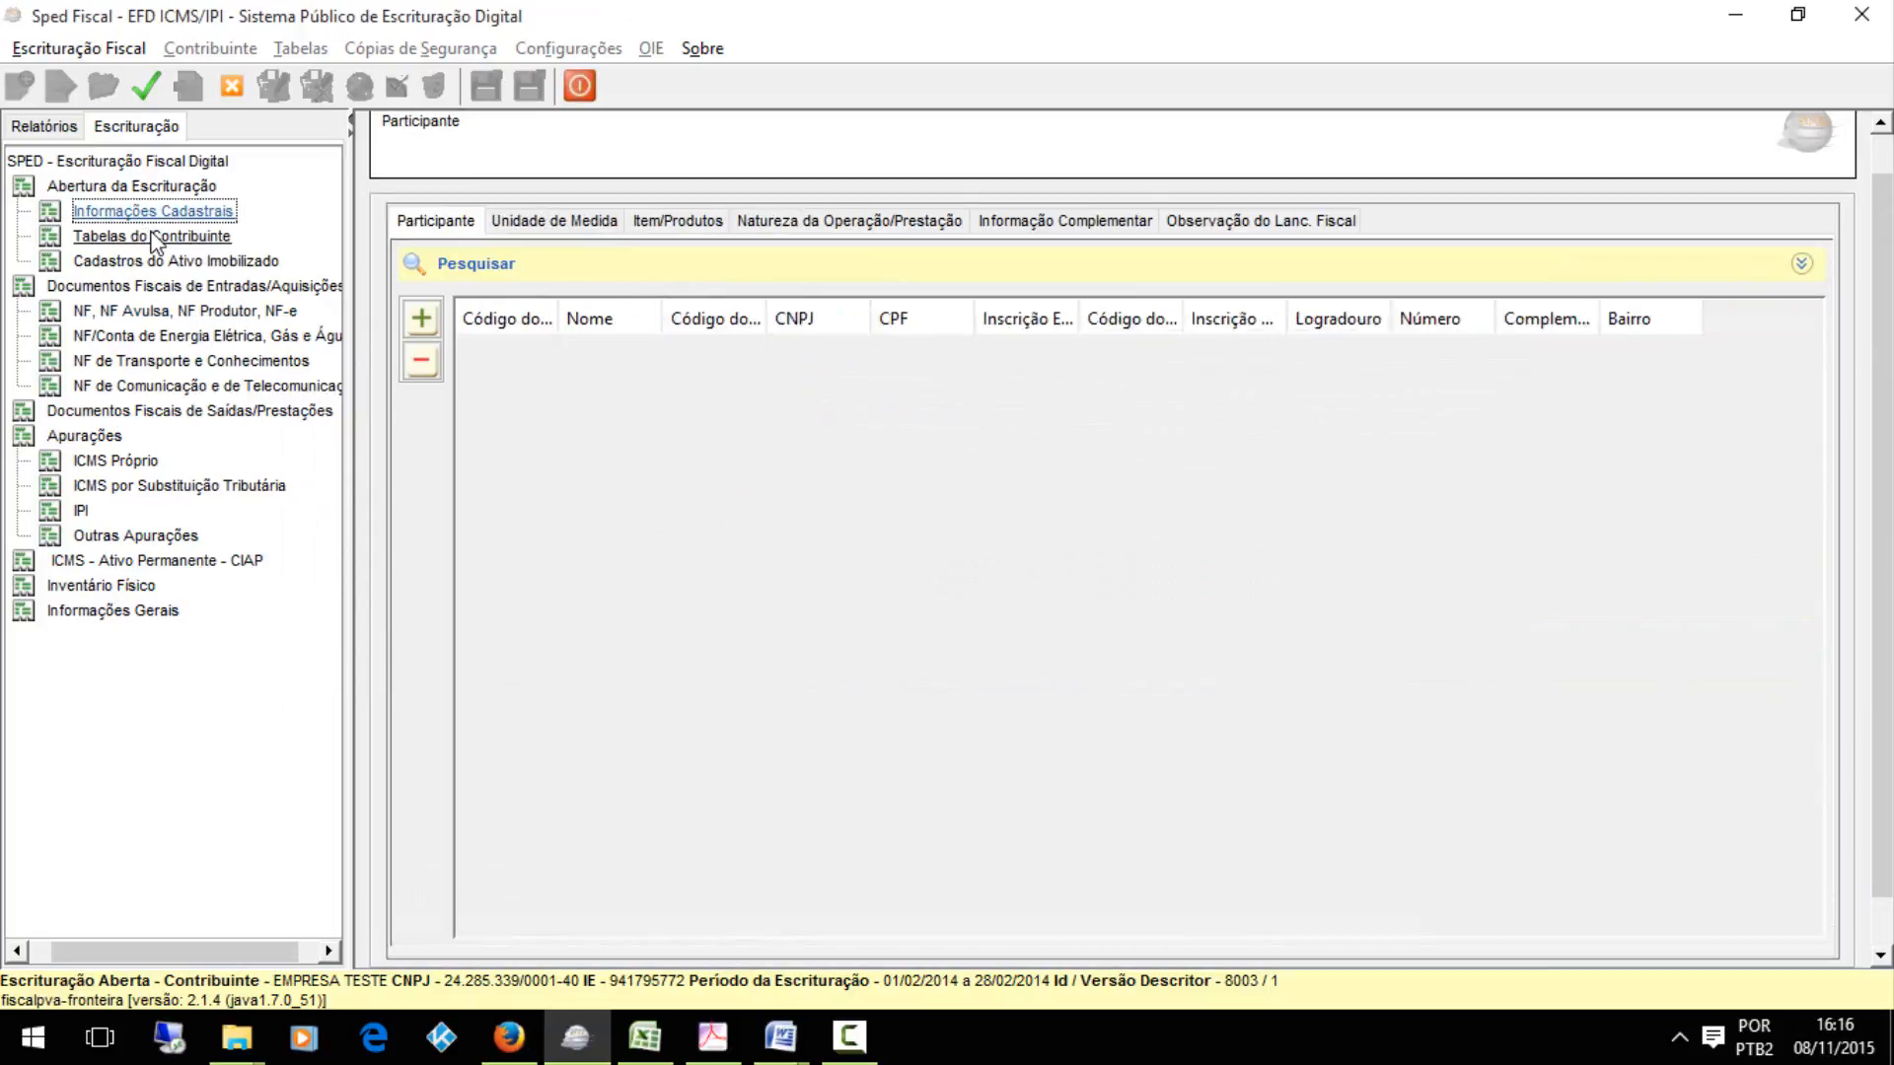
click(653, 221)
click(422, 319)
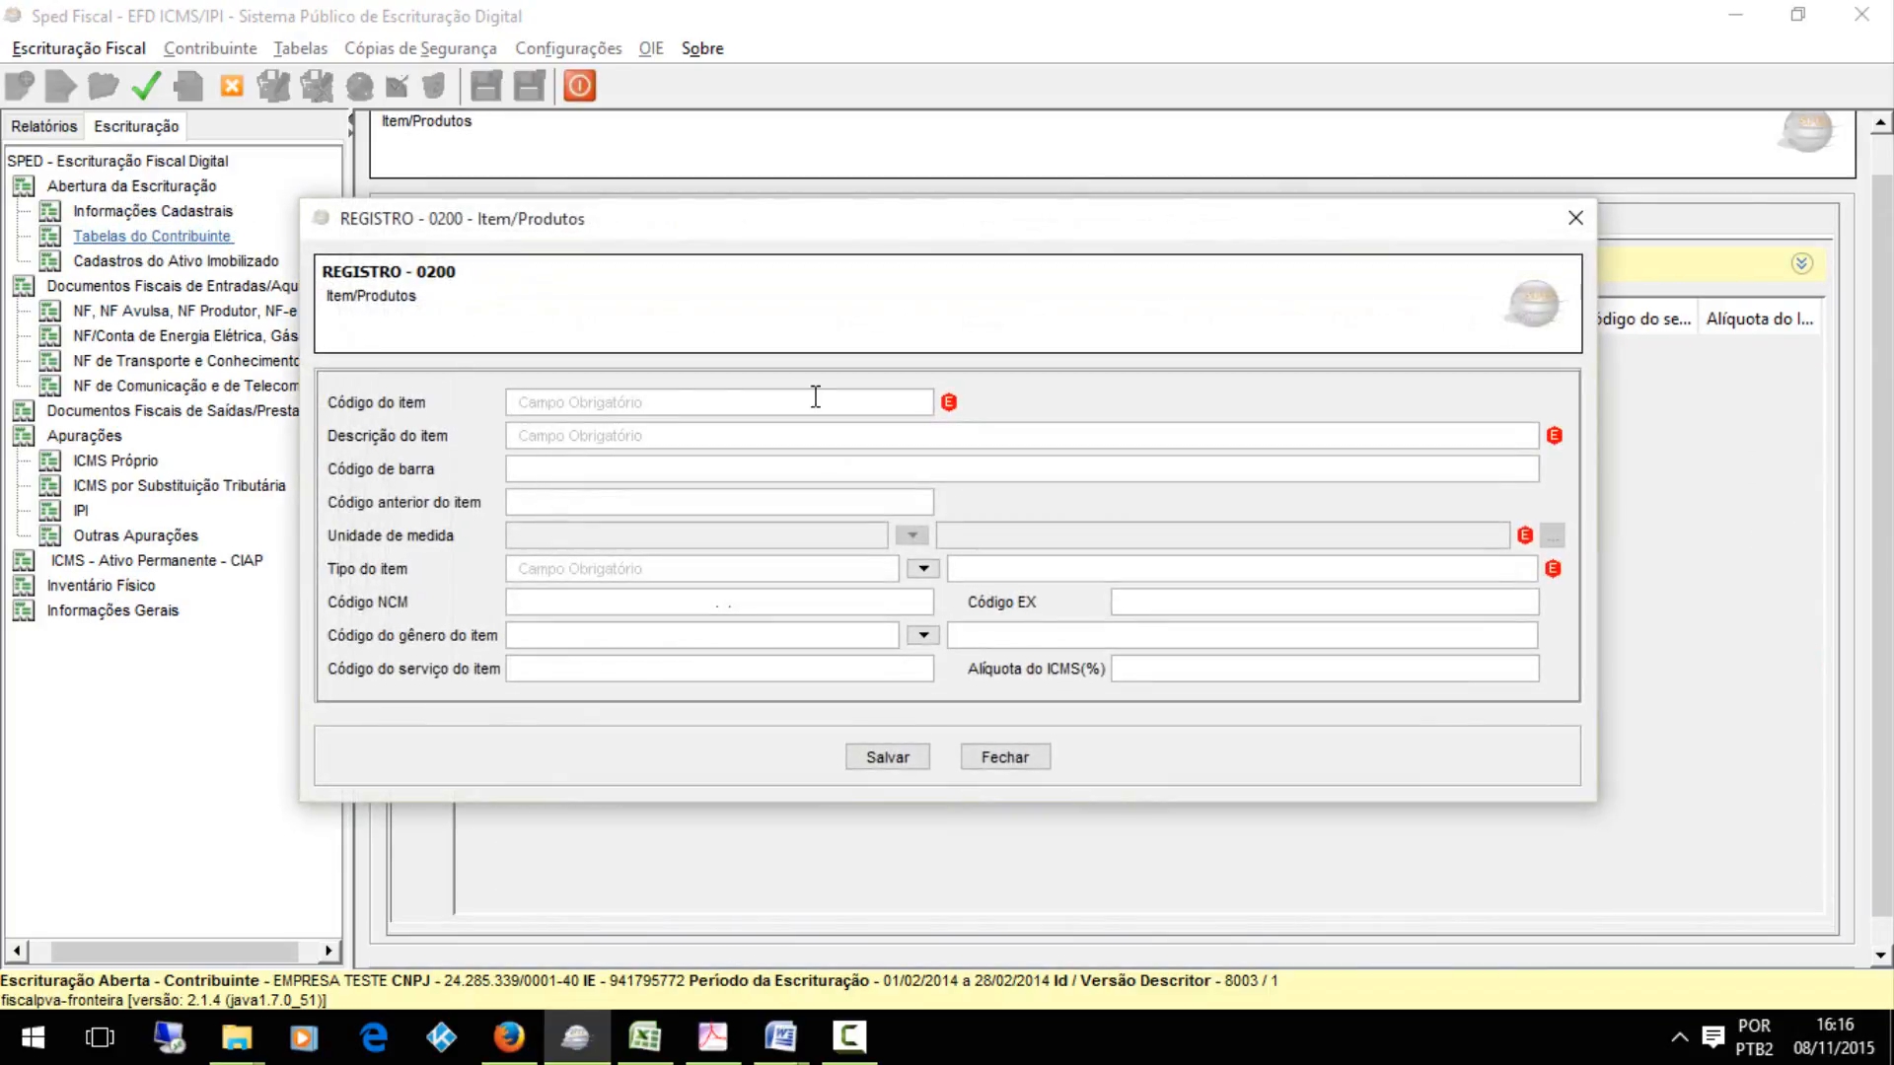
text(01)
key(Tab)
text(U)
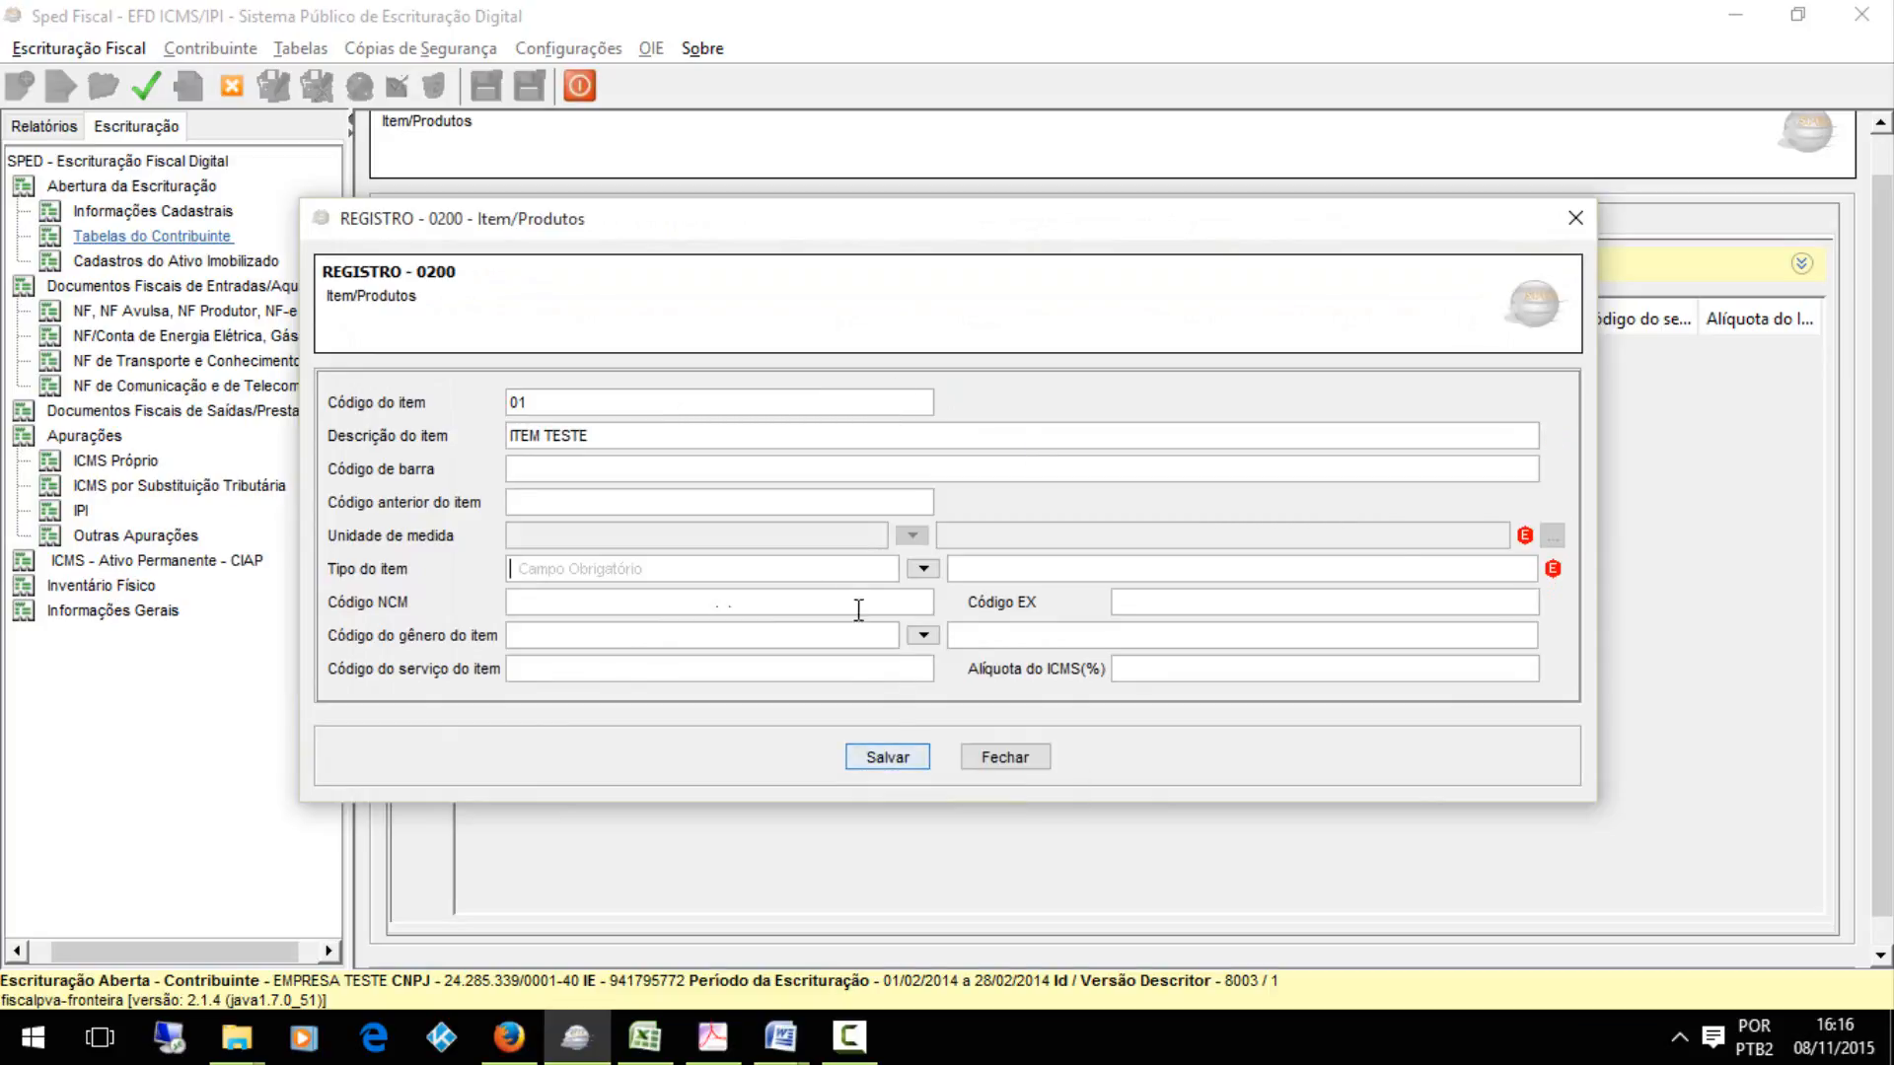
click(922, 571)
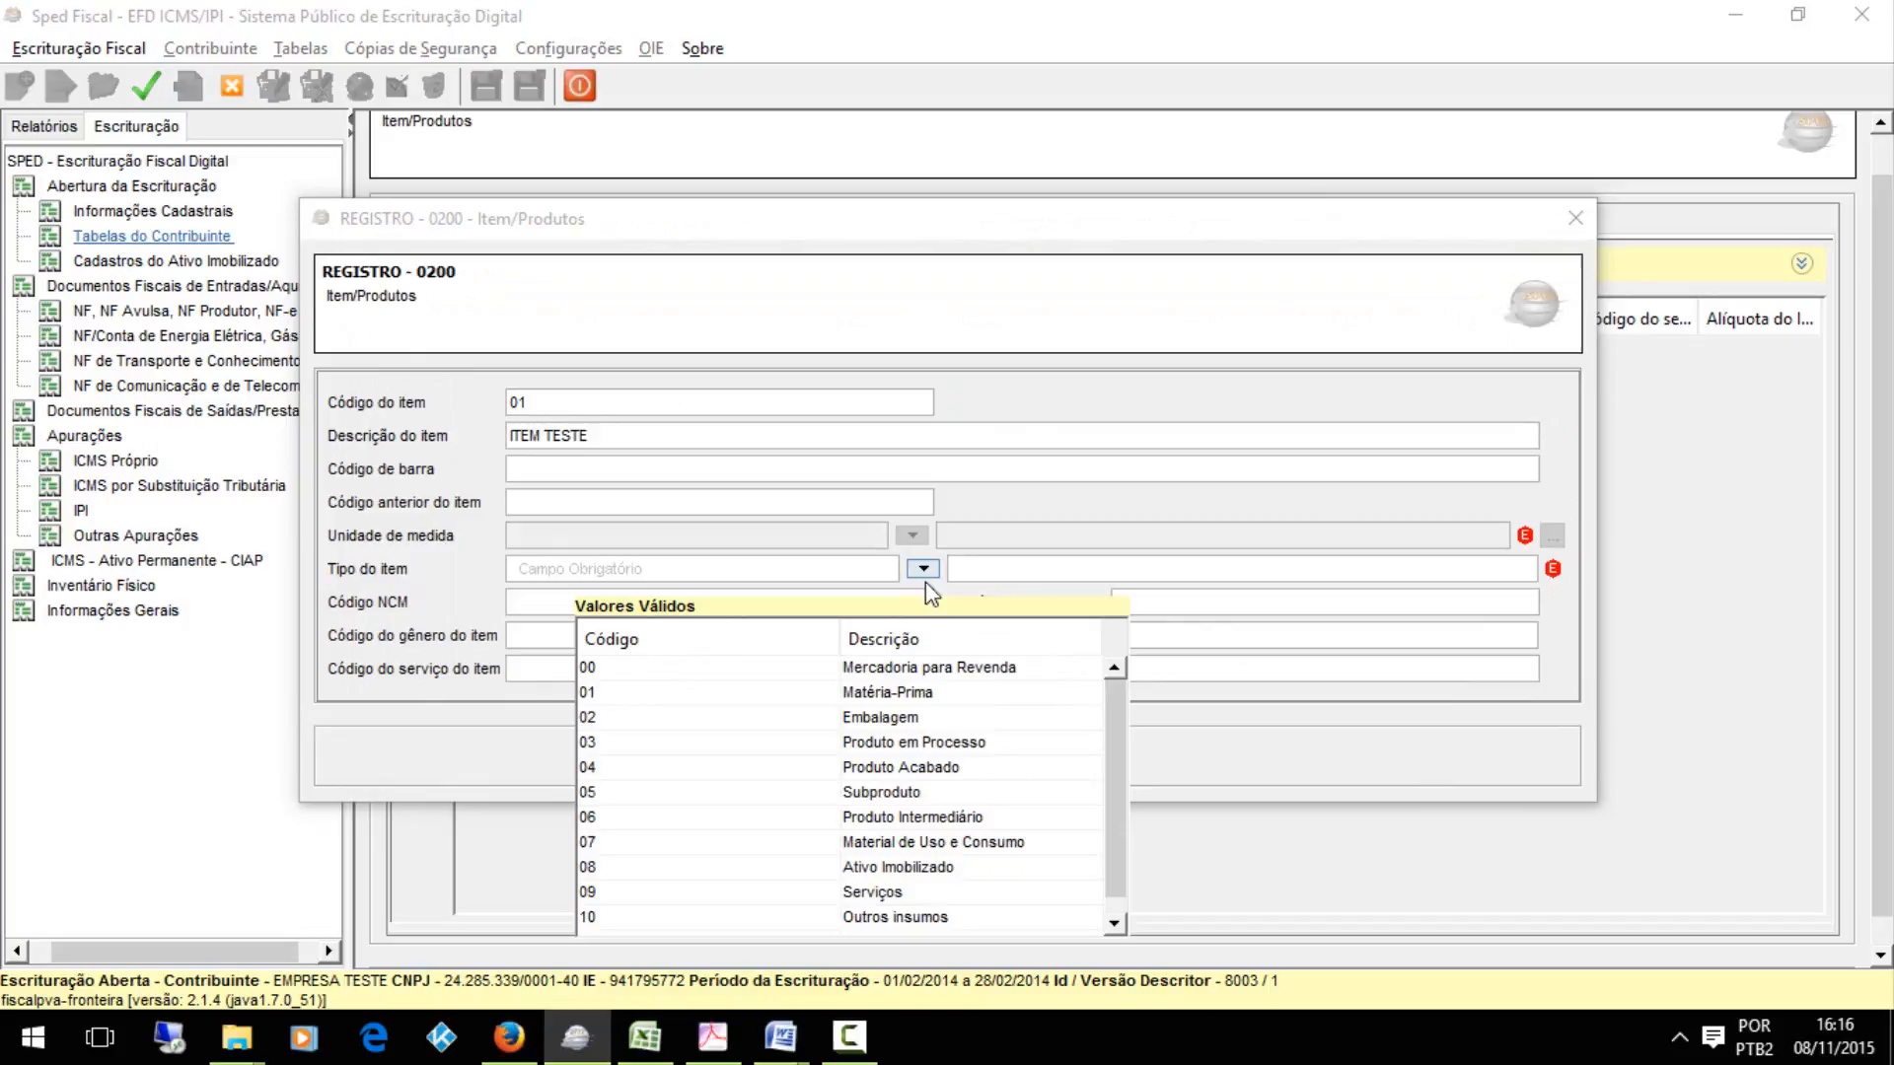
click(900, 702)
click(893, 750)
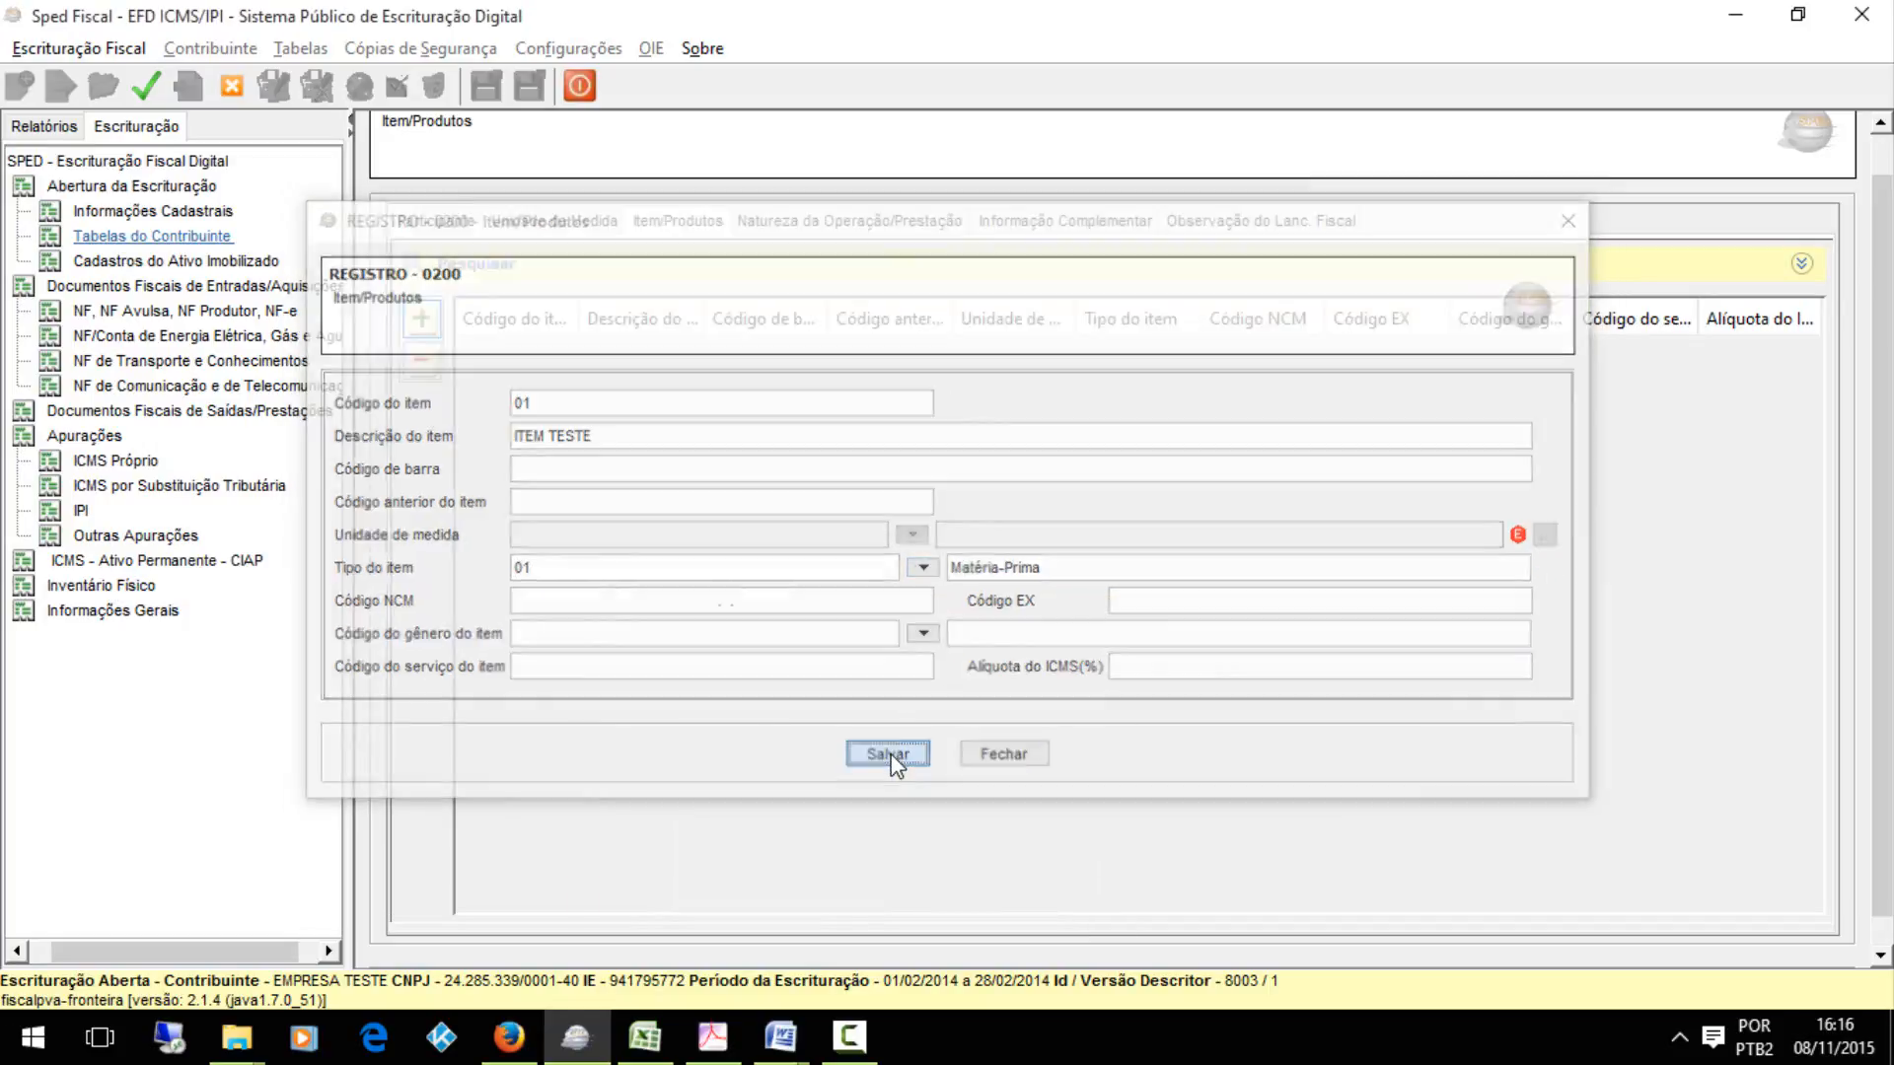
Reopen the C197 record under the electronic invoice's 0460 observation, set its item code to 01, ITEM TESTE, and save
click(204, 313)
click(856, 223)
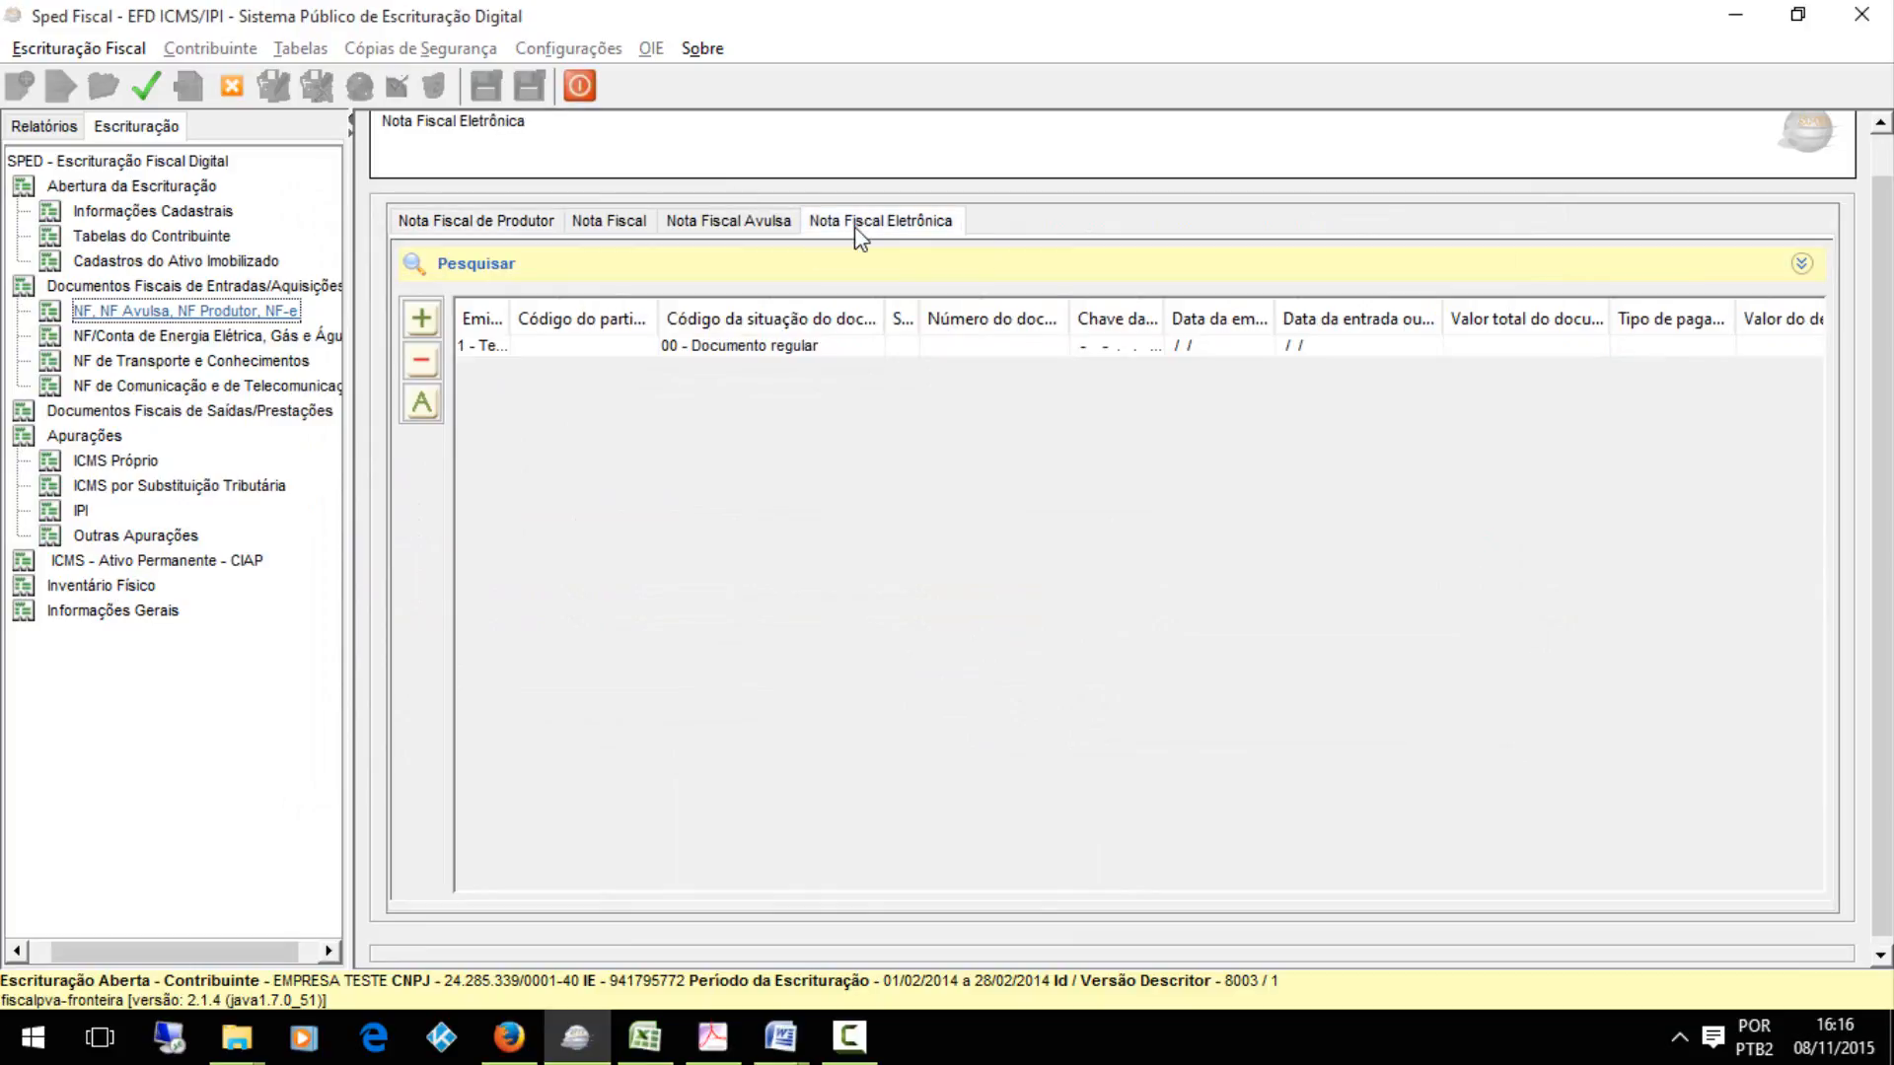
click(587, 352)
click(579, 540)
click(592, 665)
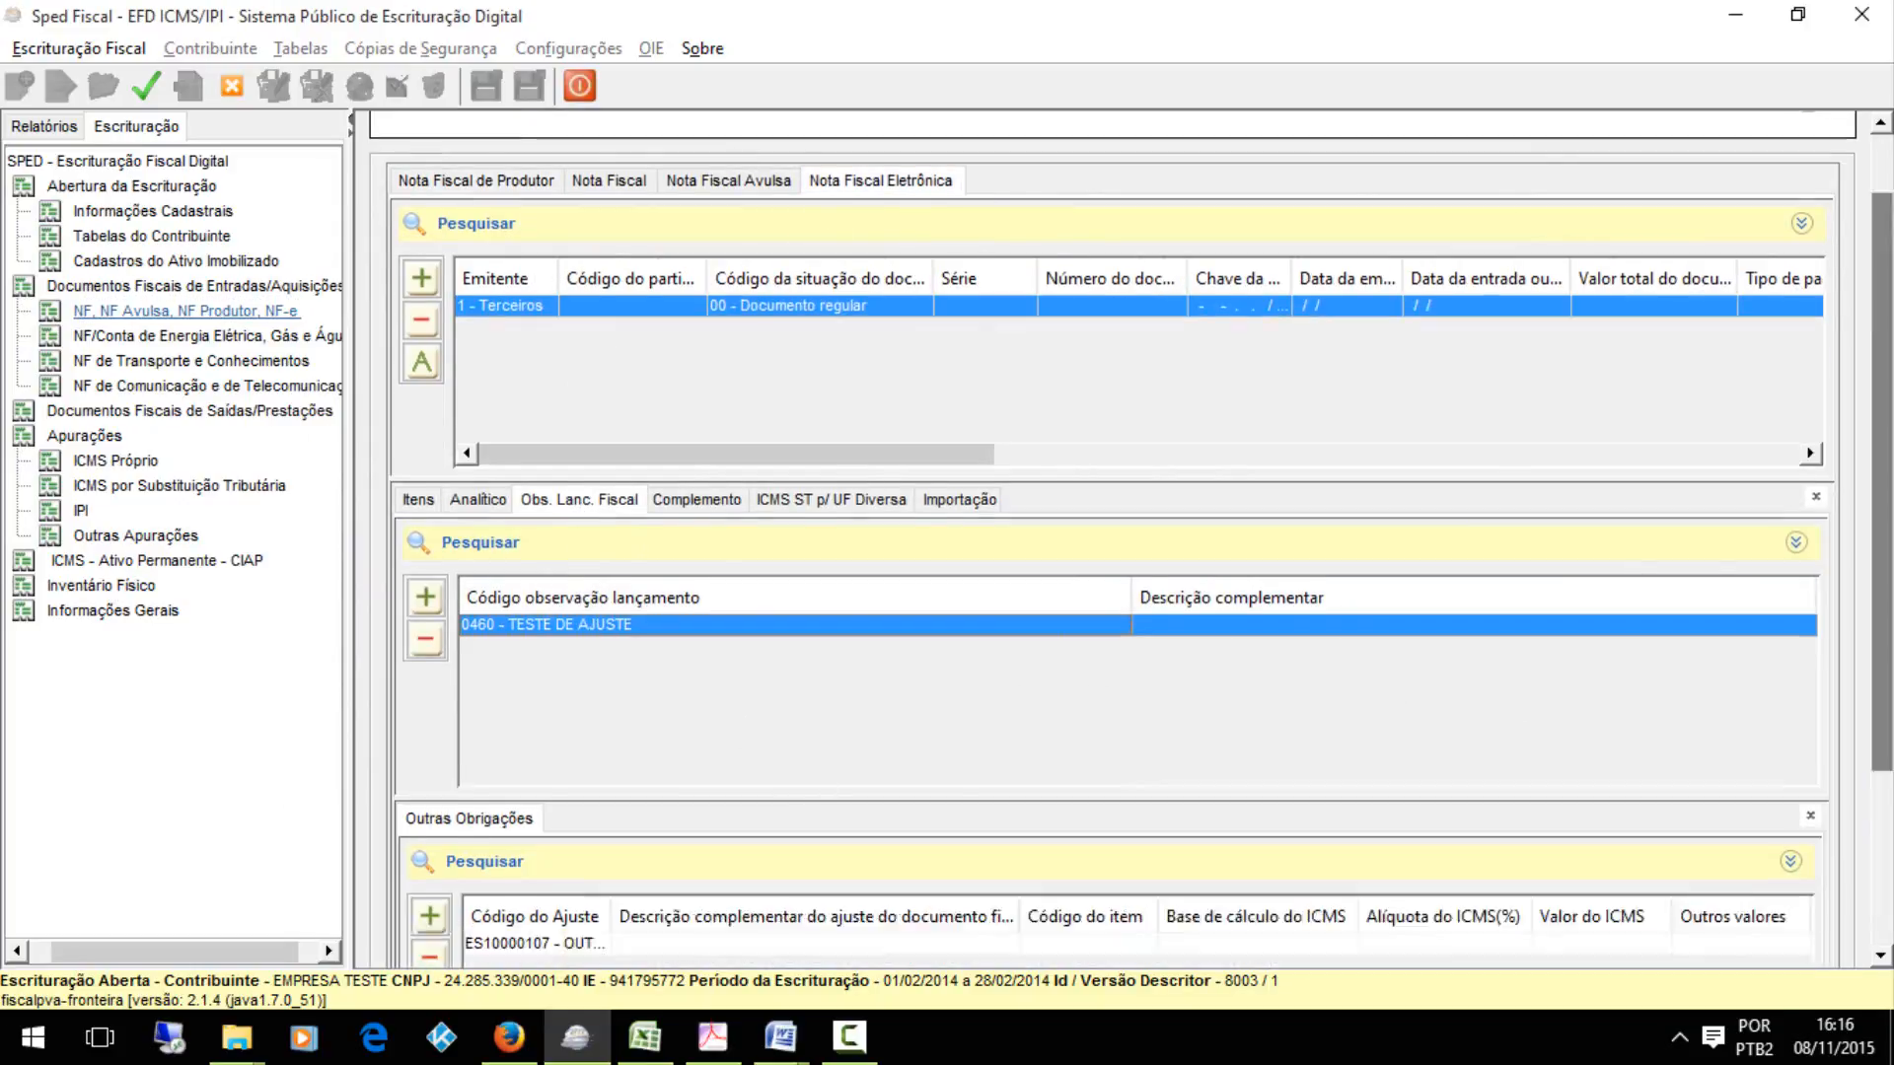
scroll(947, 698, down, 3)
double_click(690, 735)
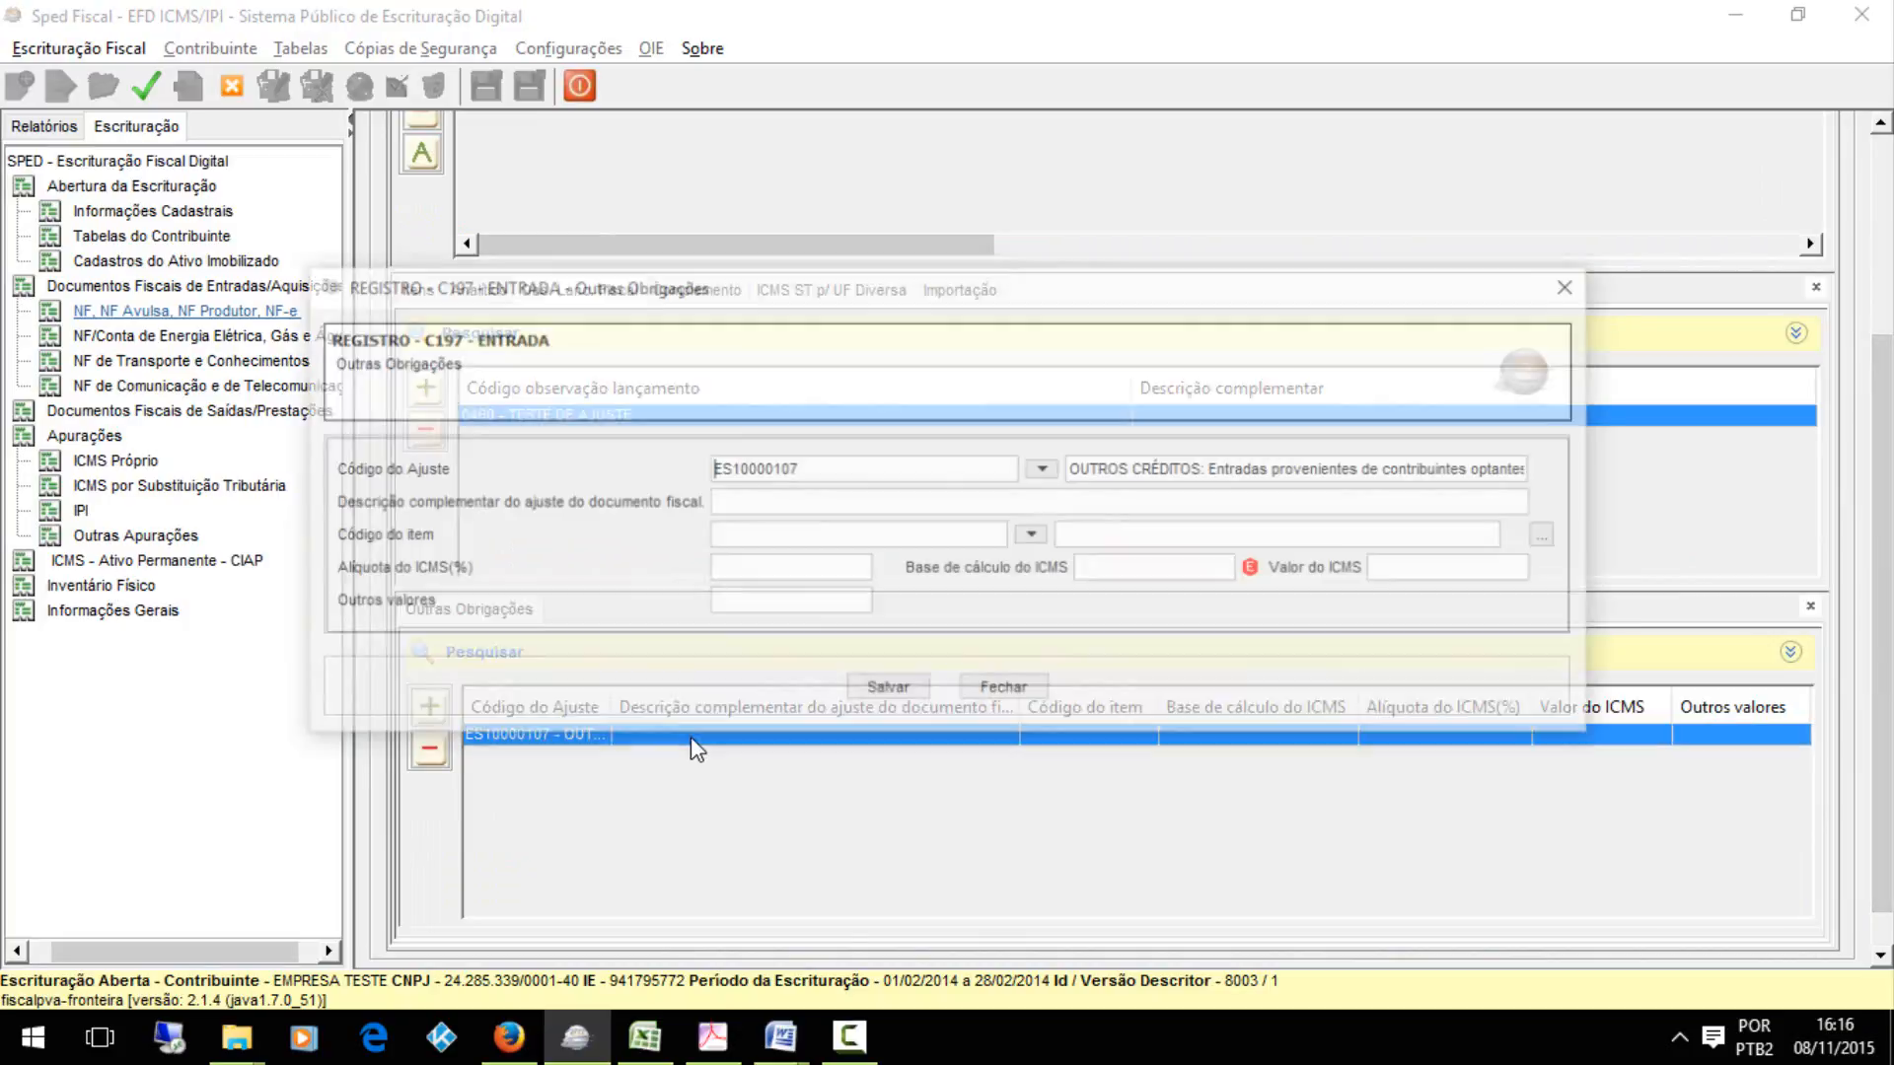
click(1032, 538)
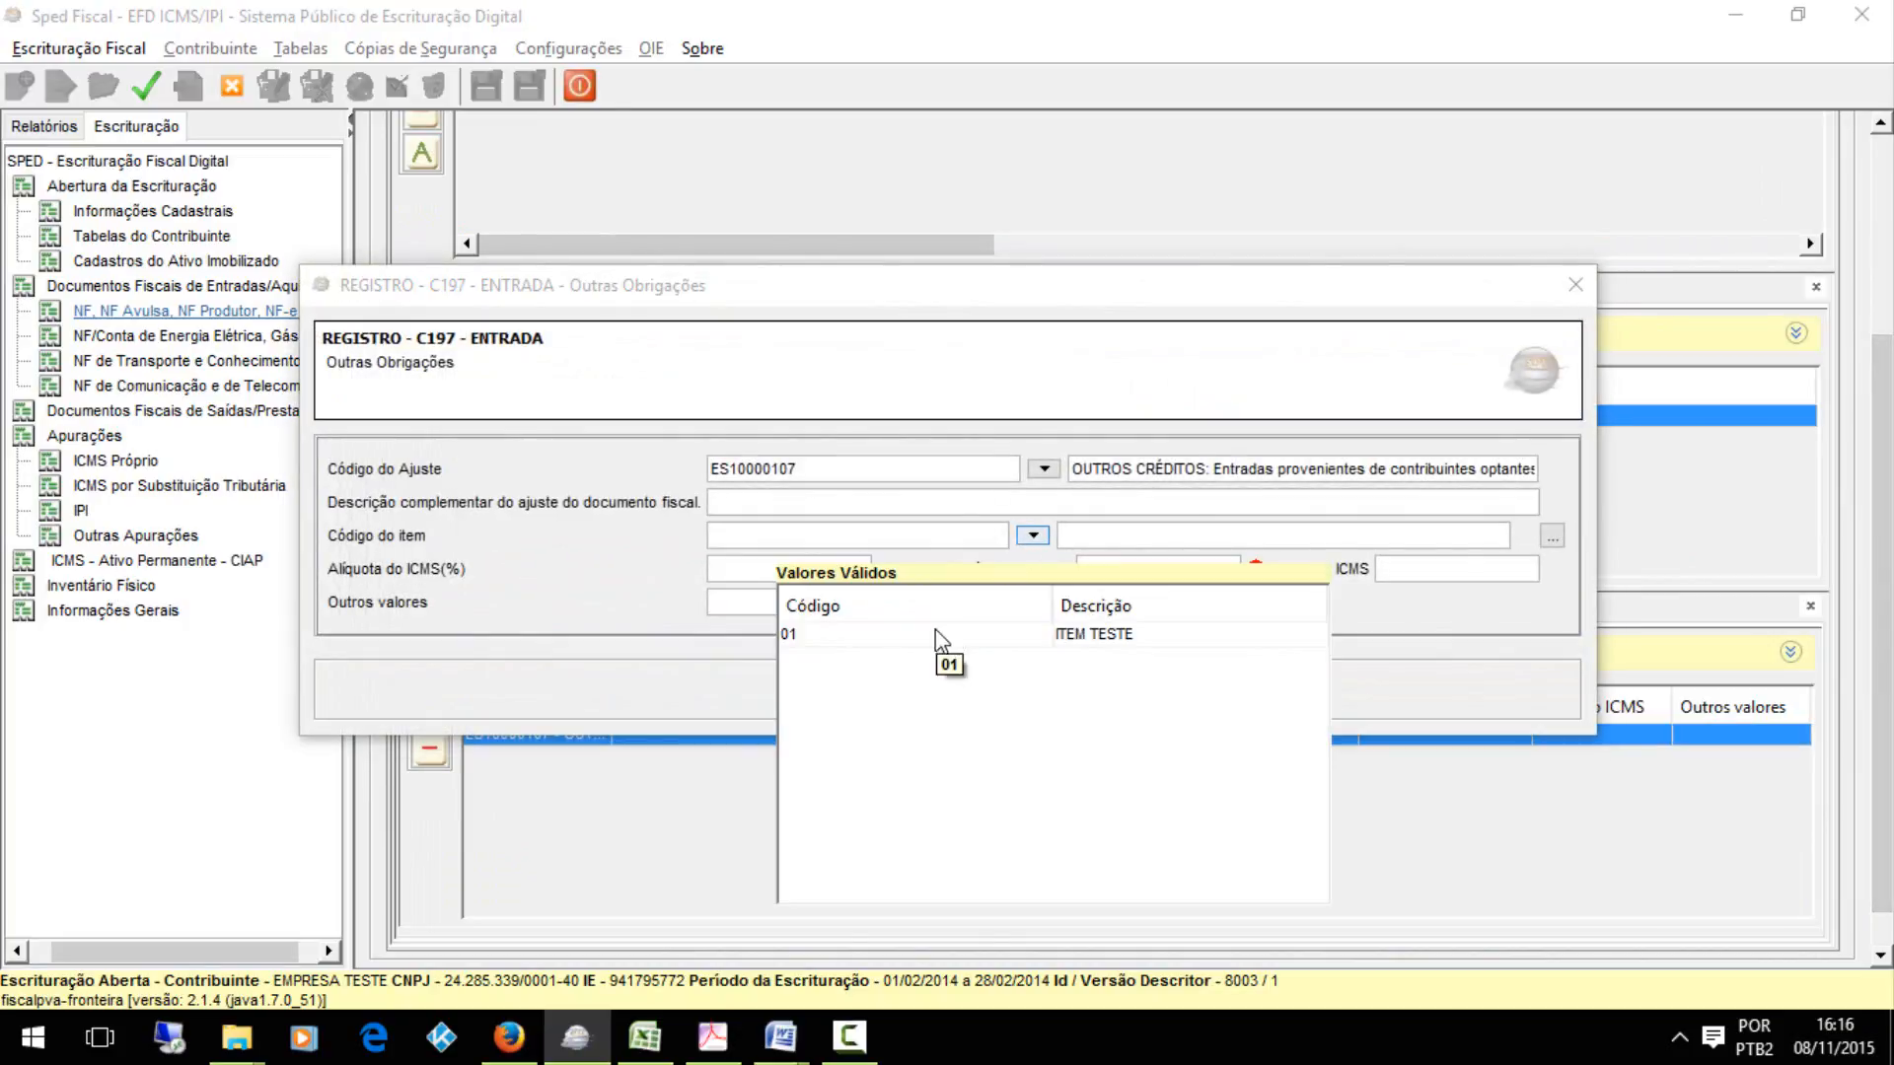
click(962, 639)
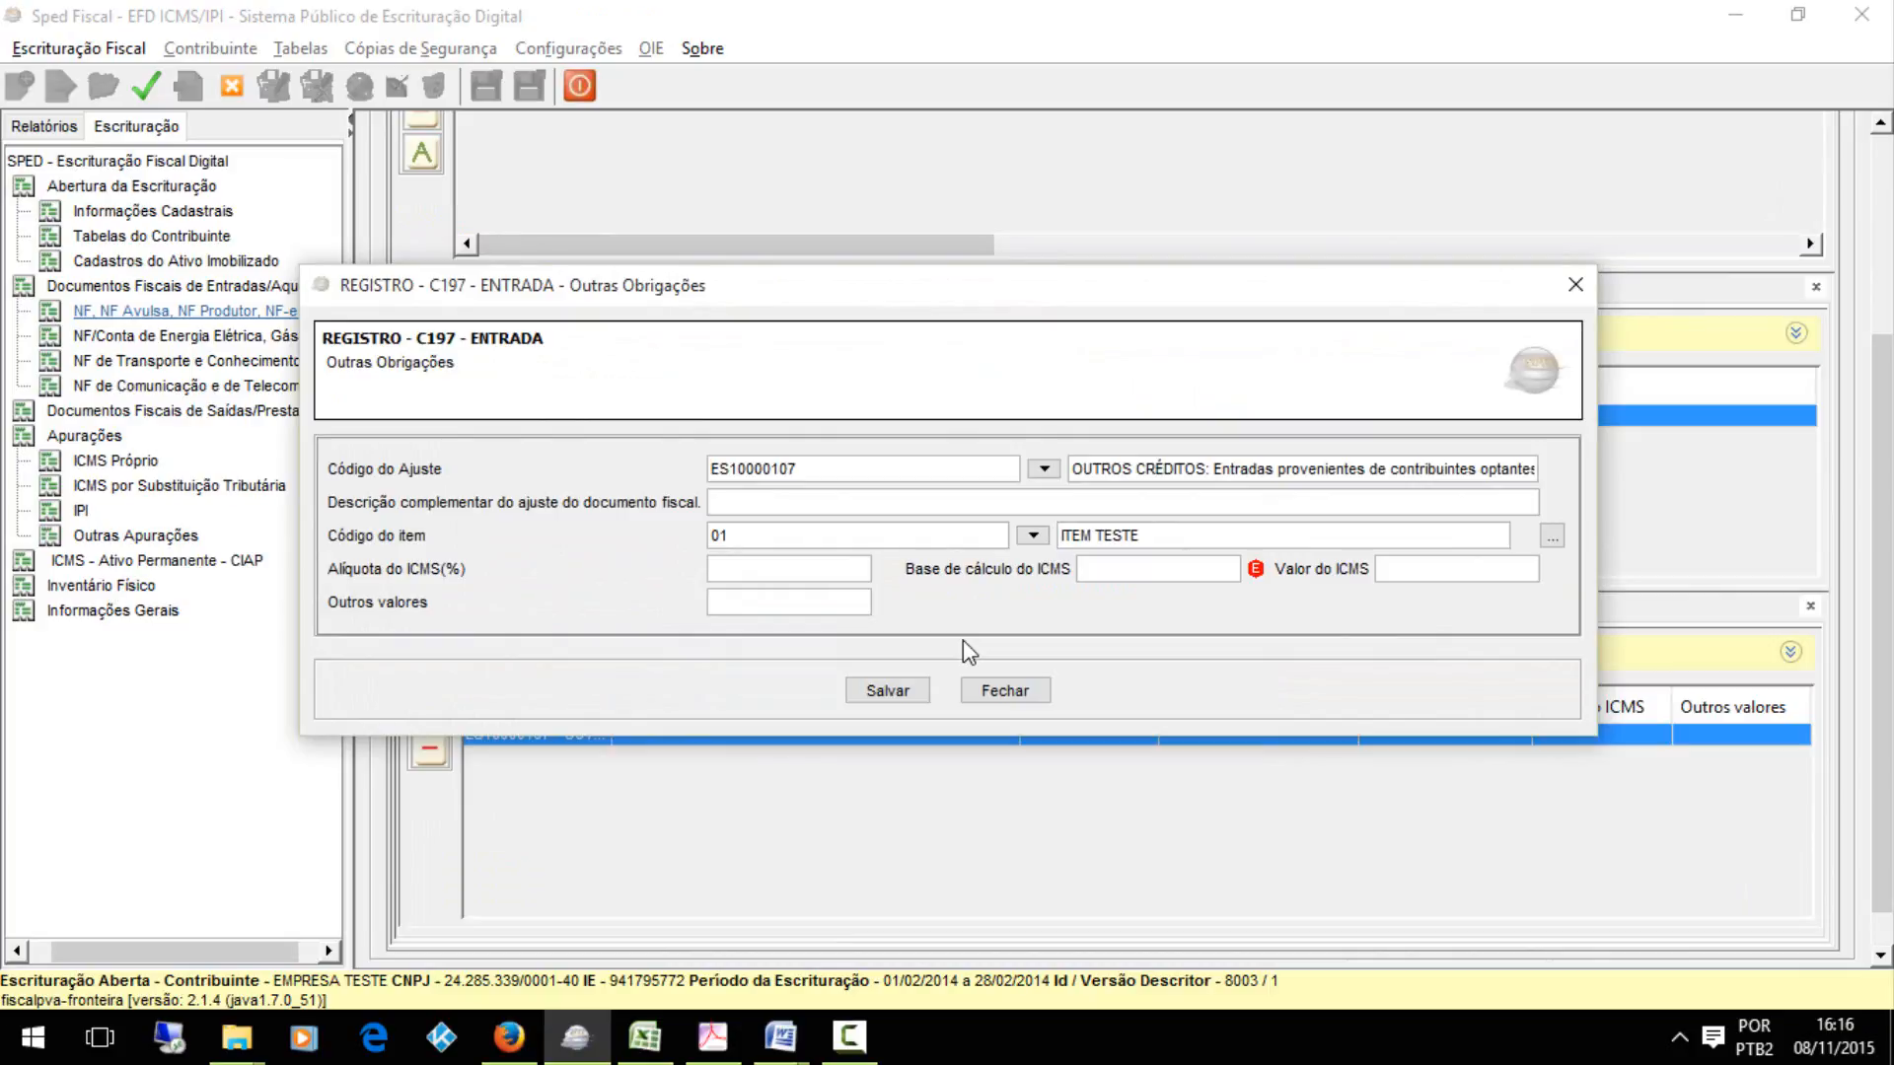
click(888, 691)
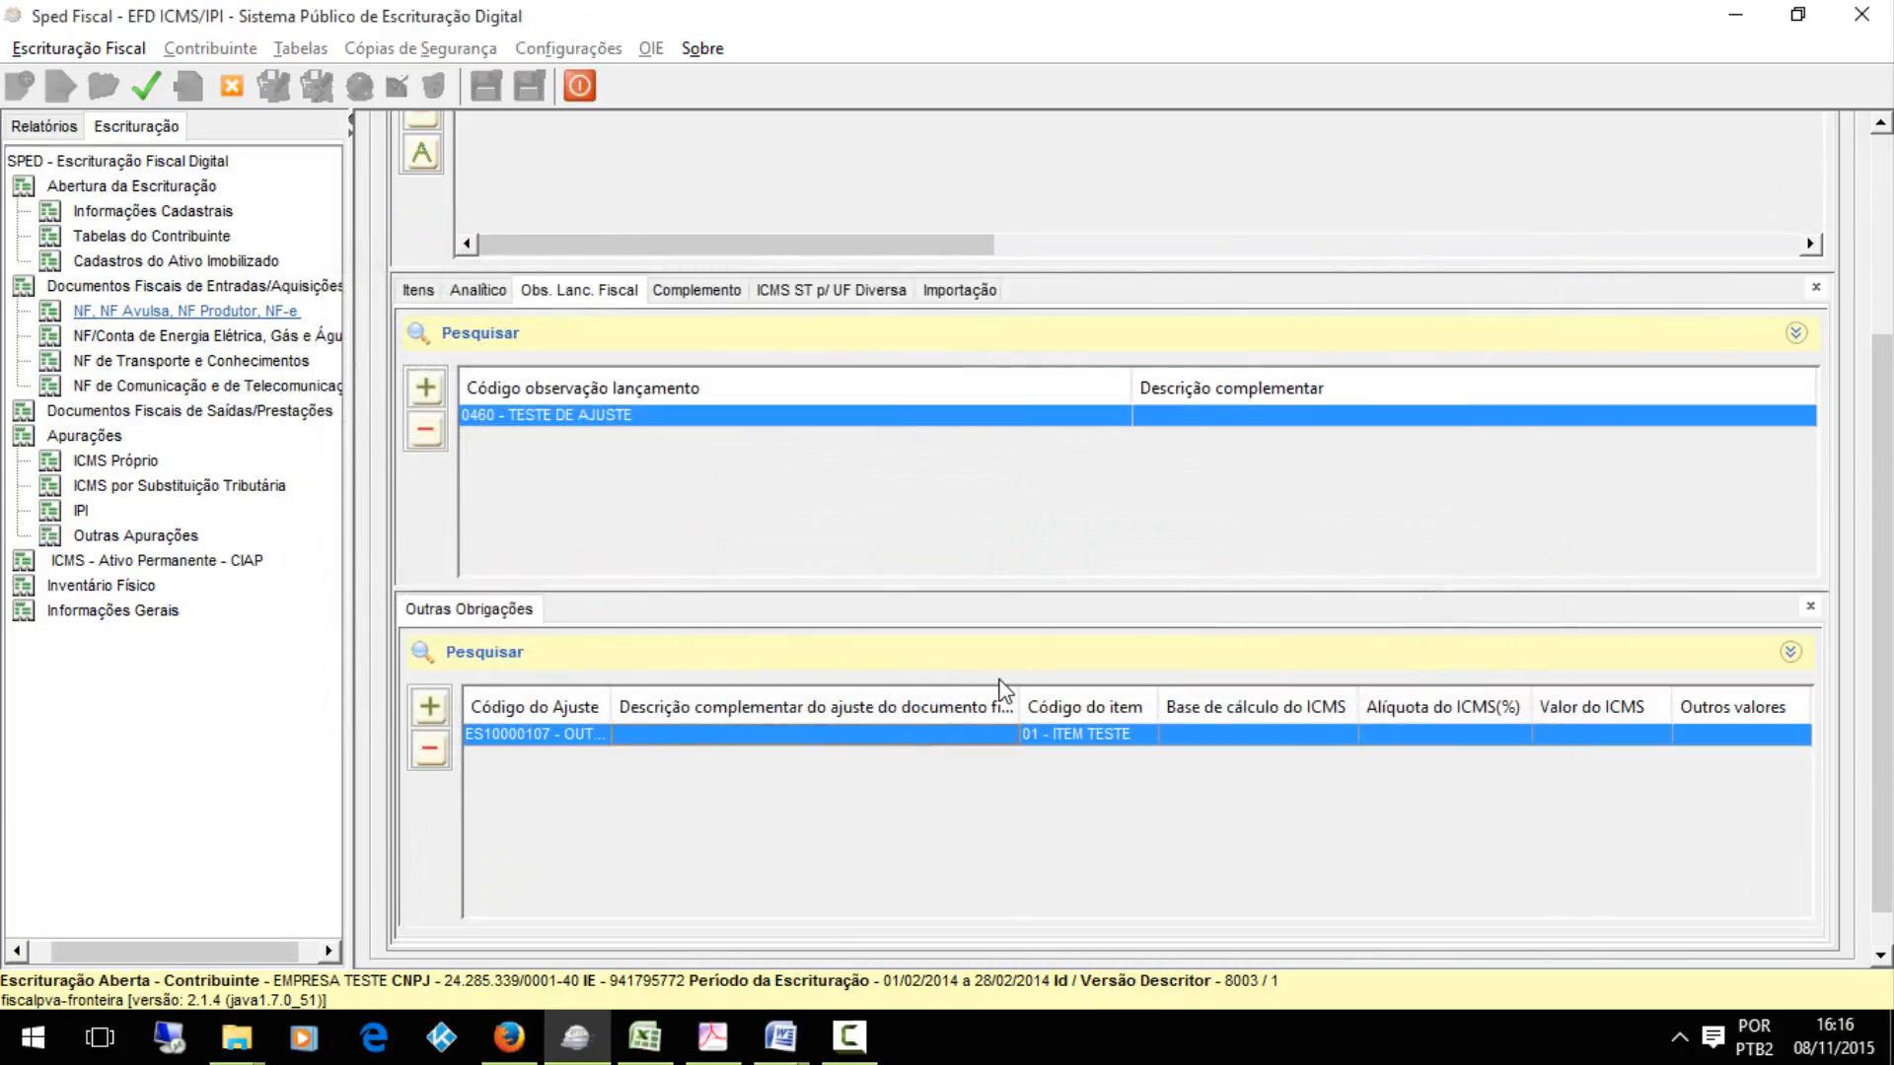
drag(1886, 377, 1886, 407)
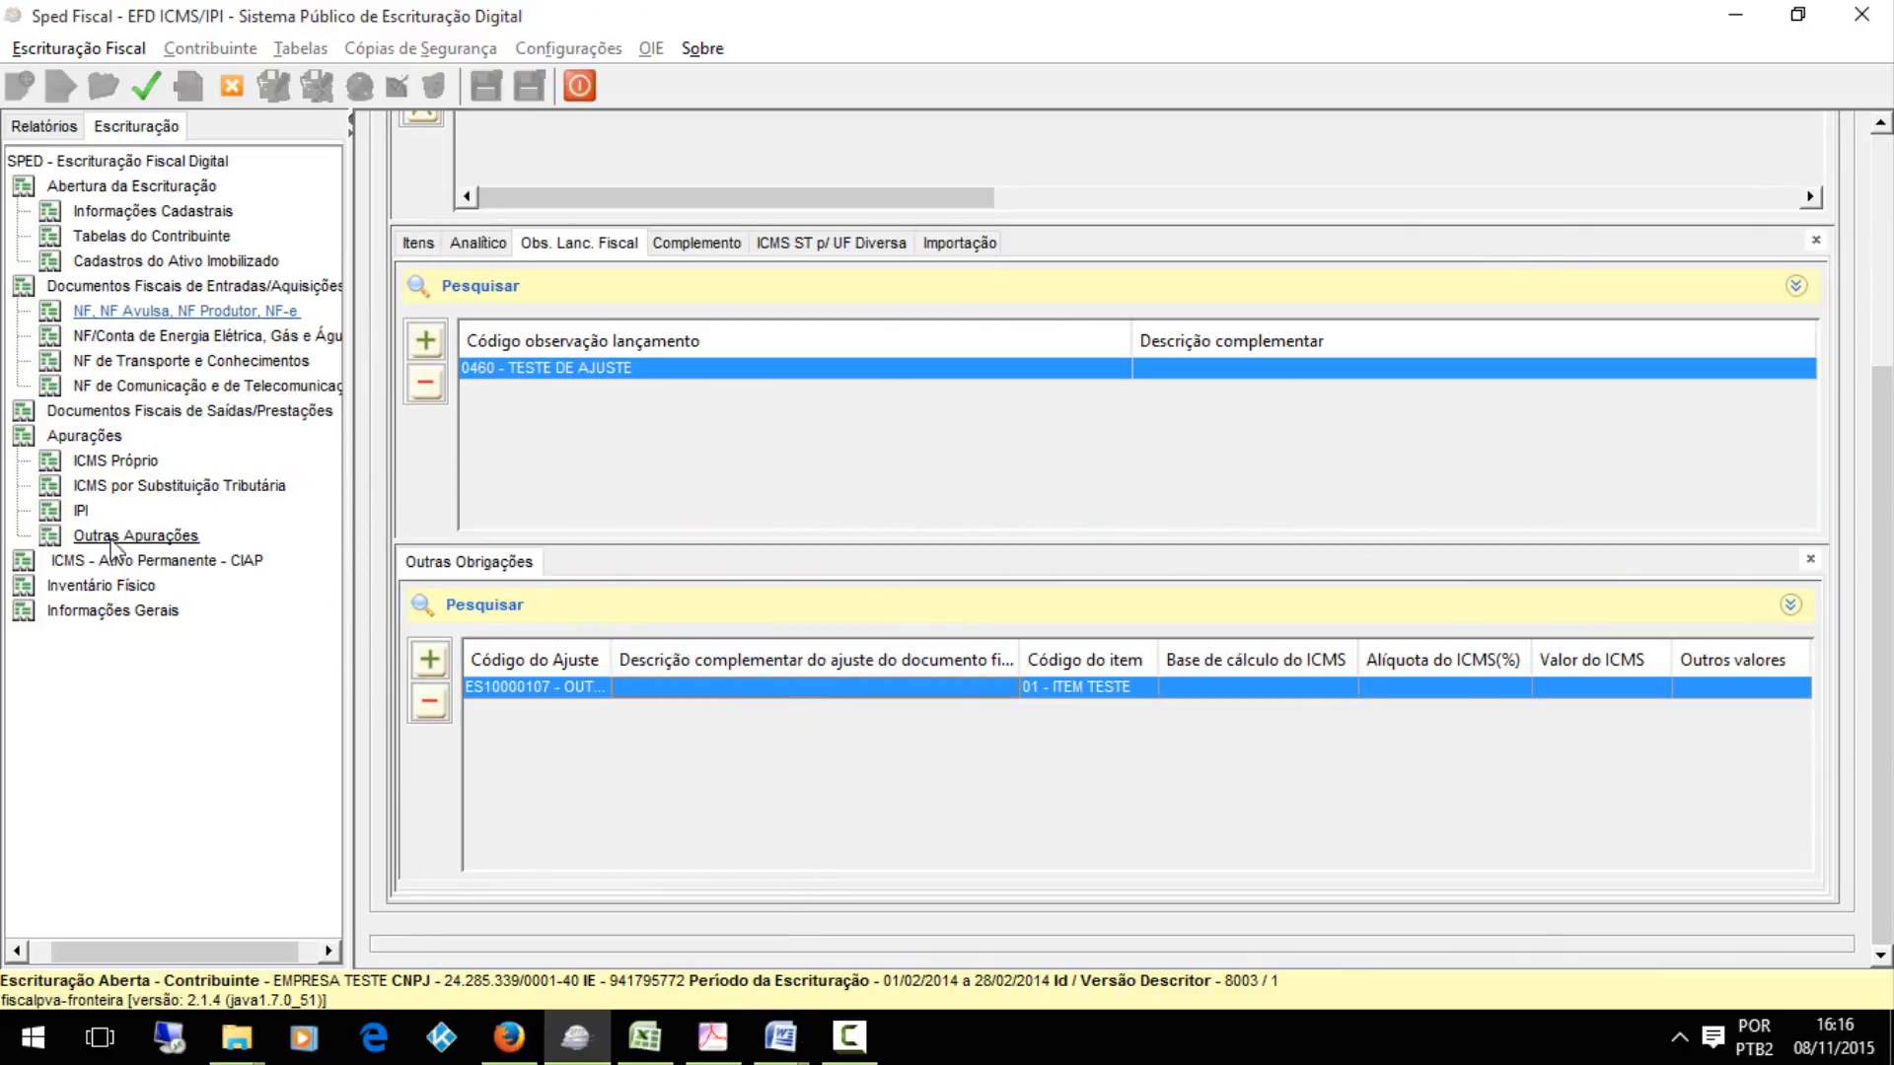
Review the DE APURACAO sheet of hierarquia.xlsx in Excel, and return to Sped Fiscal
click(644, 1036)
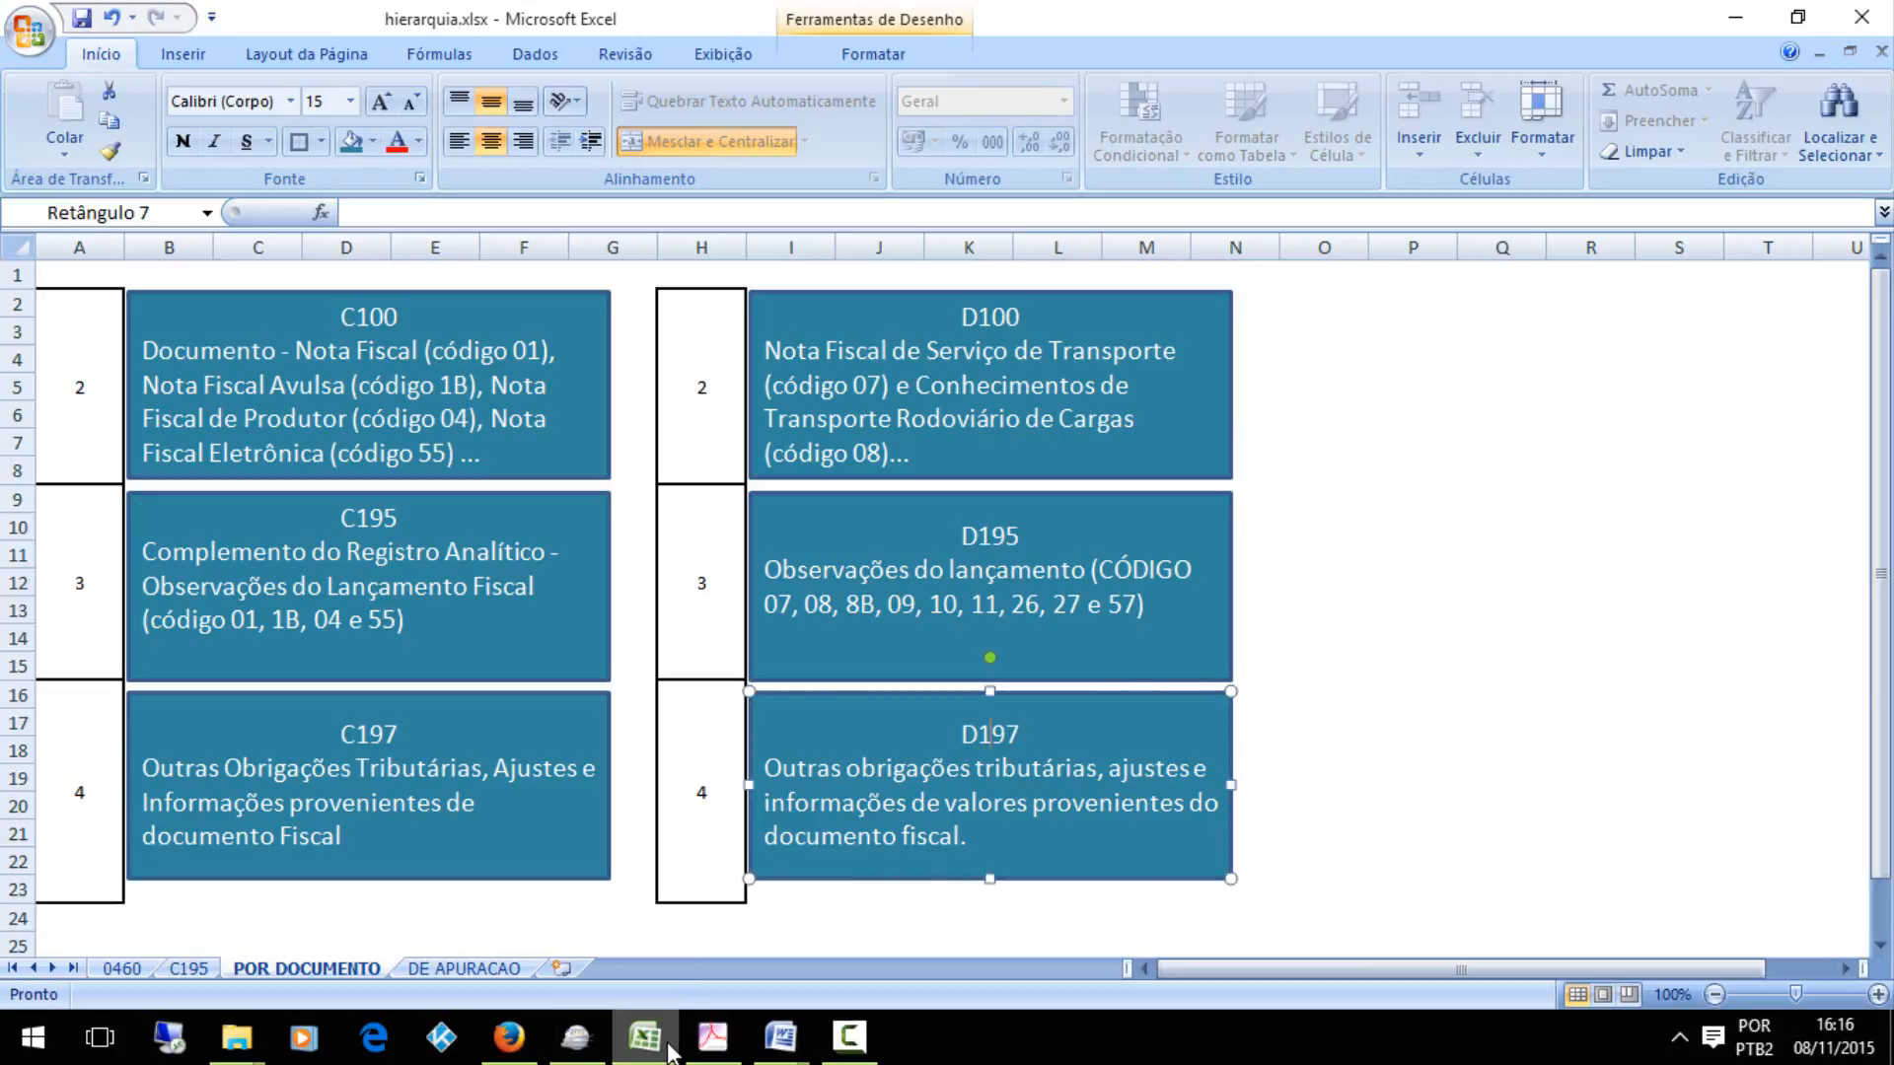
click(444, 967)
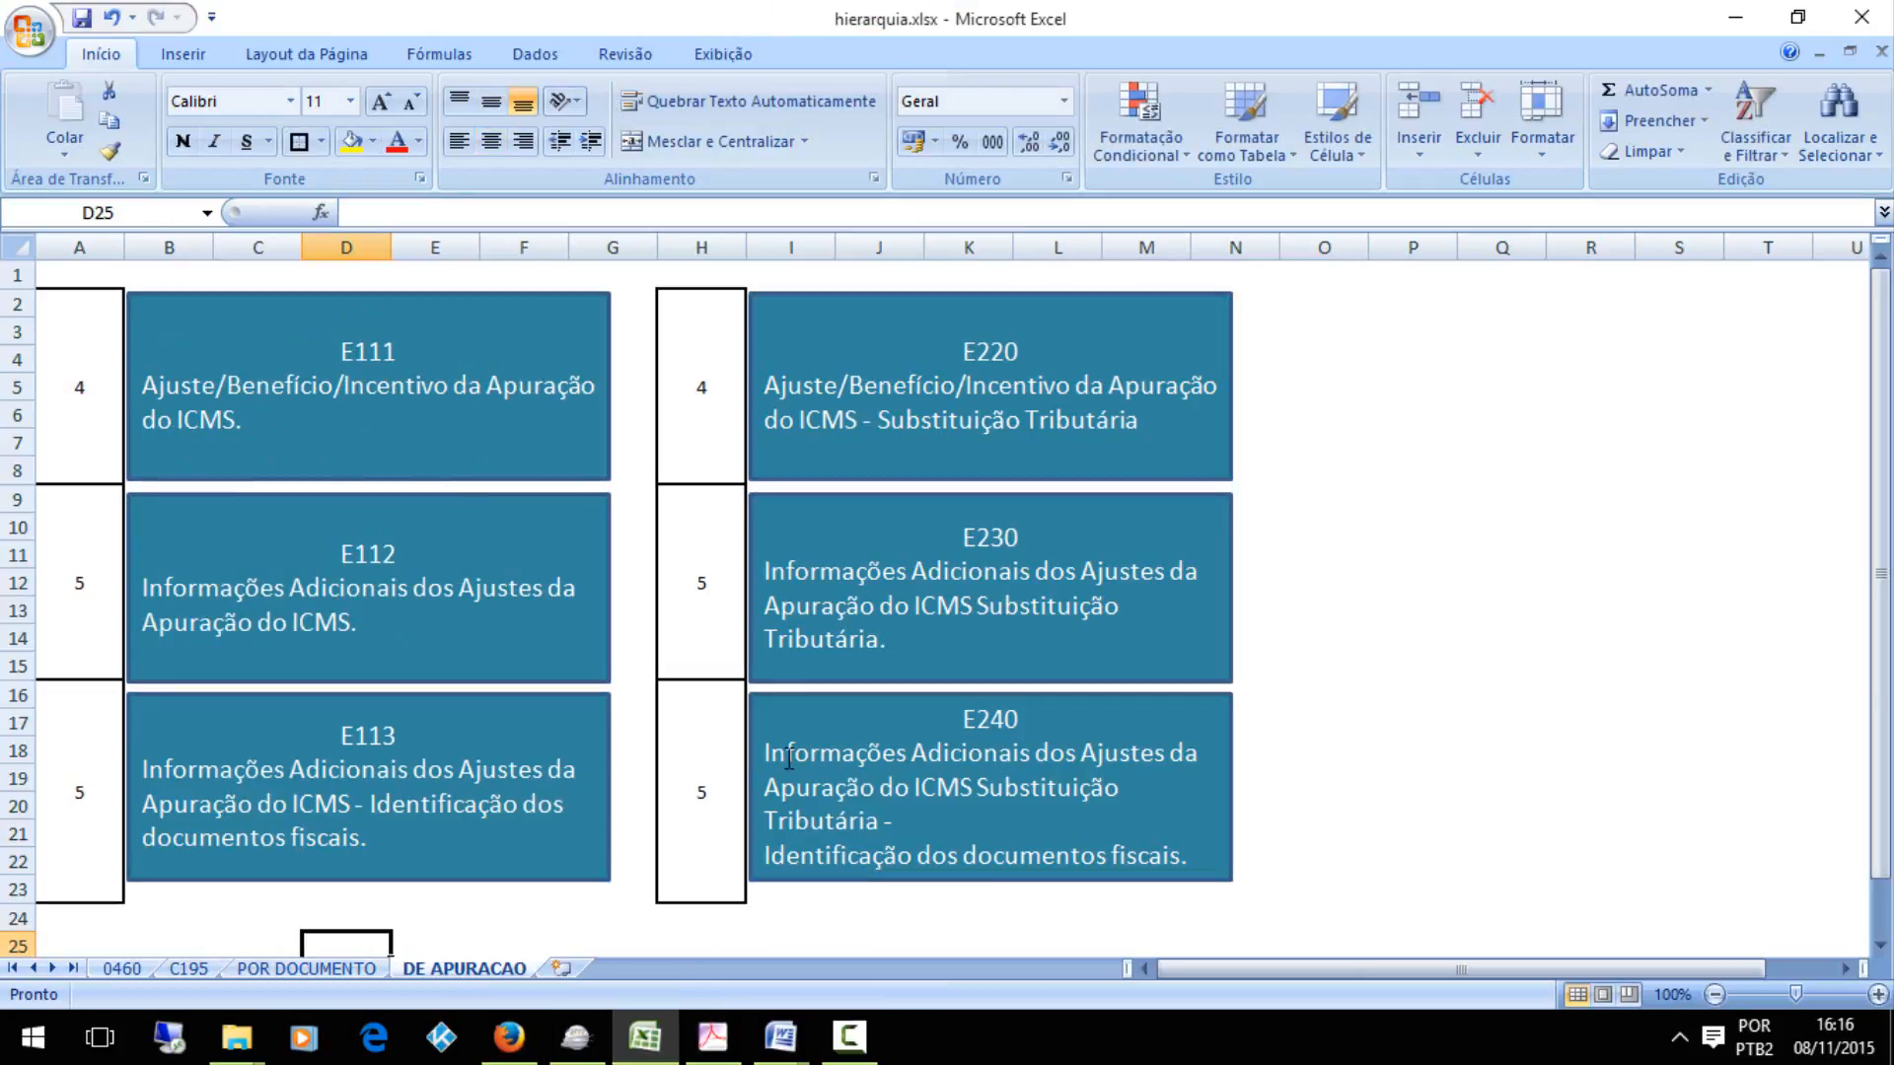
click(575, 1035)
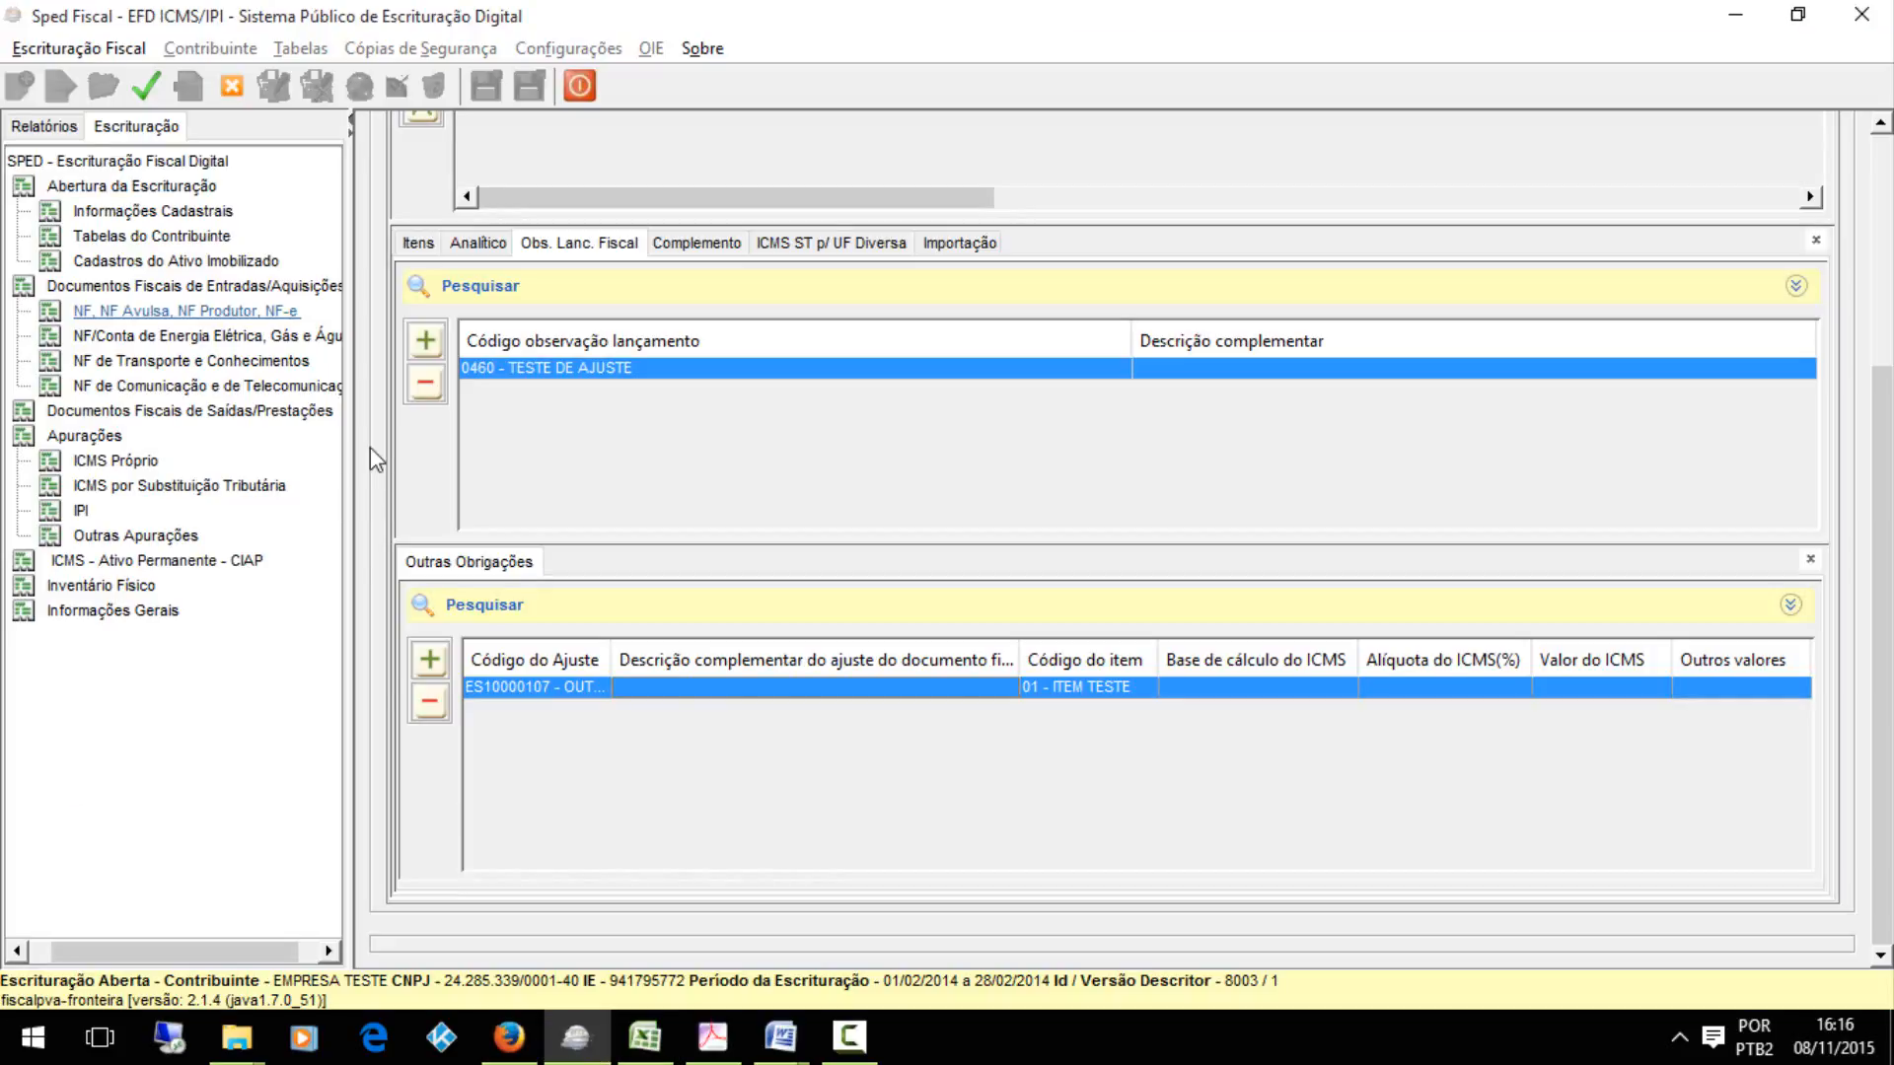
Add an ICMS Próprio E100 period from 01/02/2014 to 28/02/2014 and save a blank E110 Valores de Apuração record under it
click(113, 461)
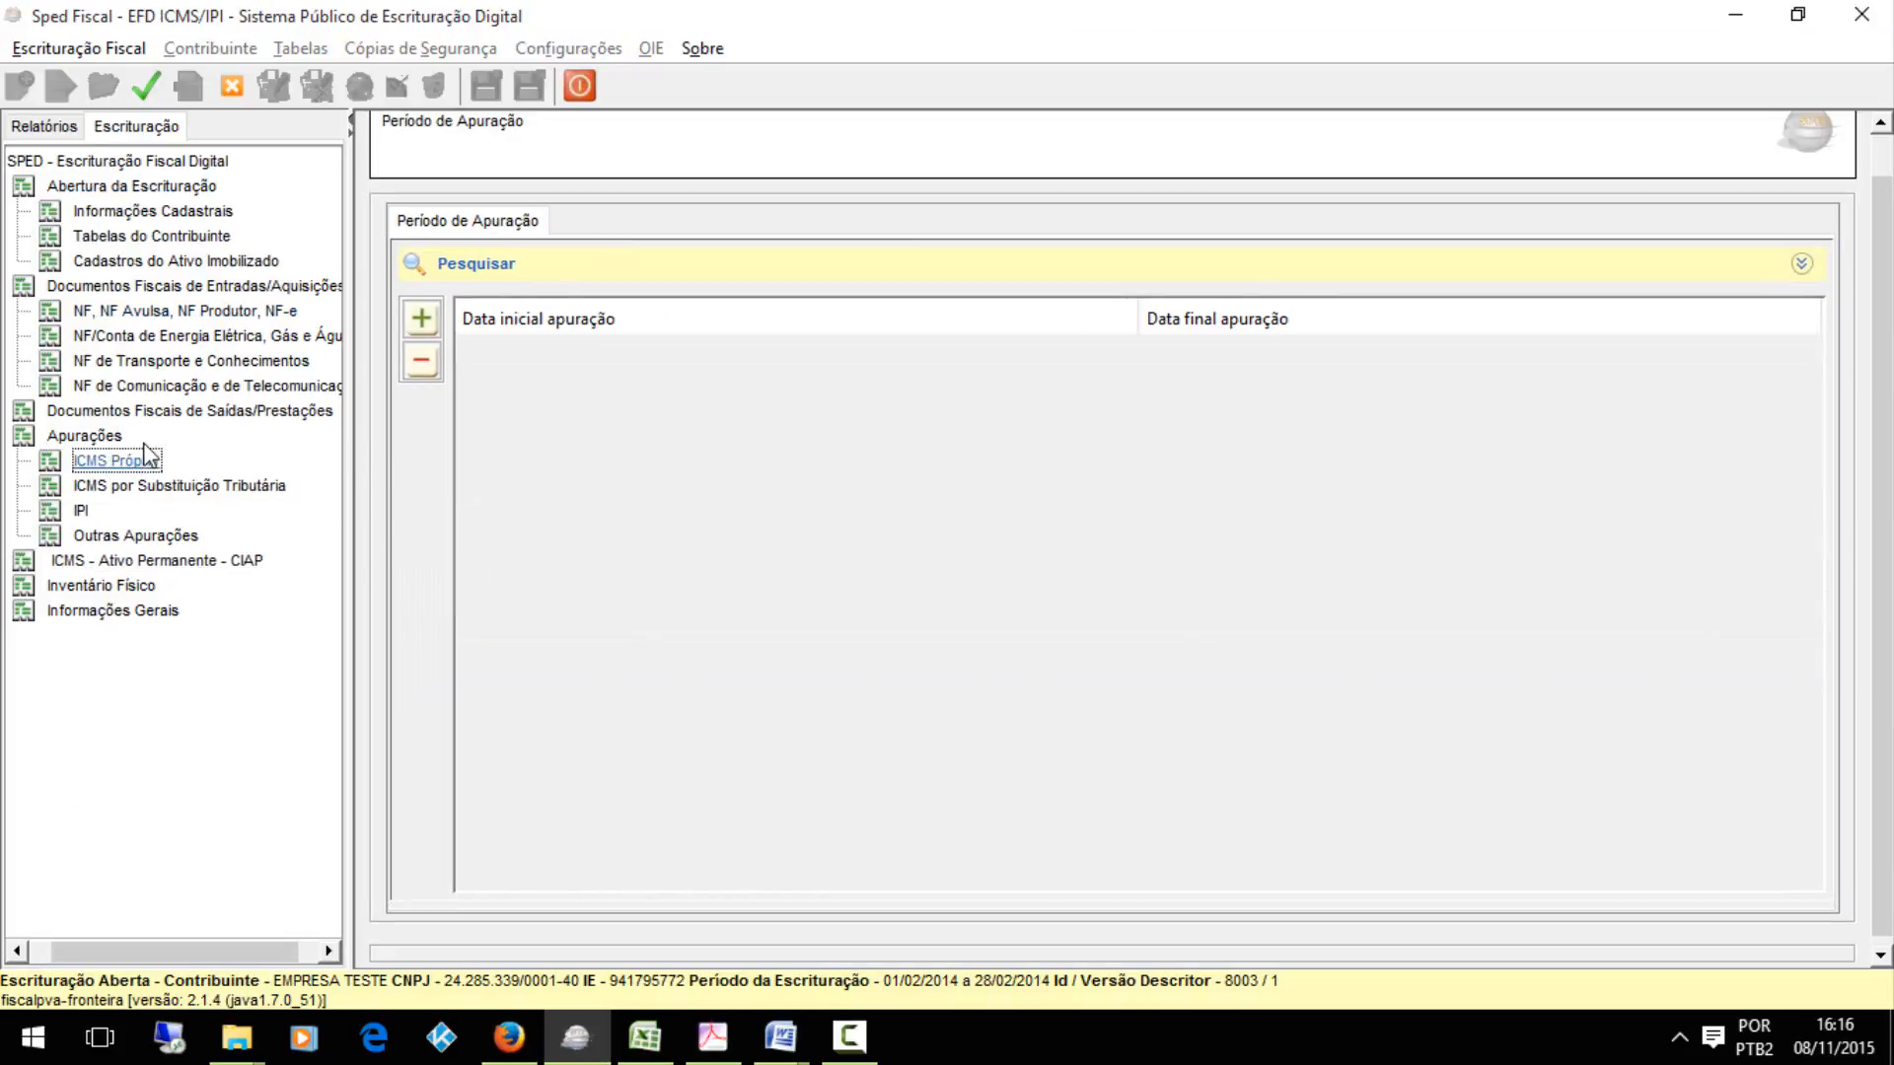
click(422, 318)
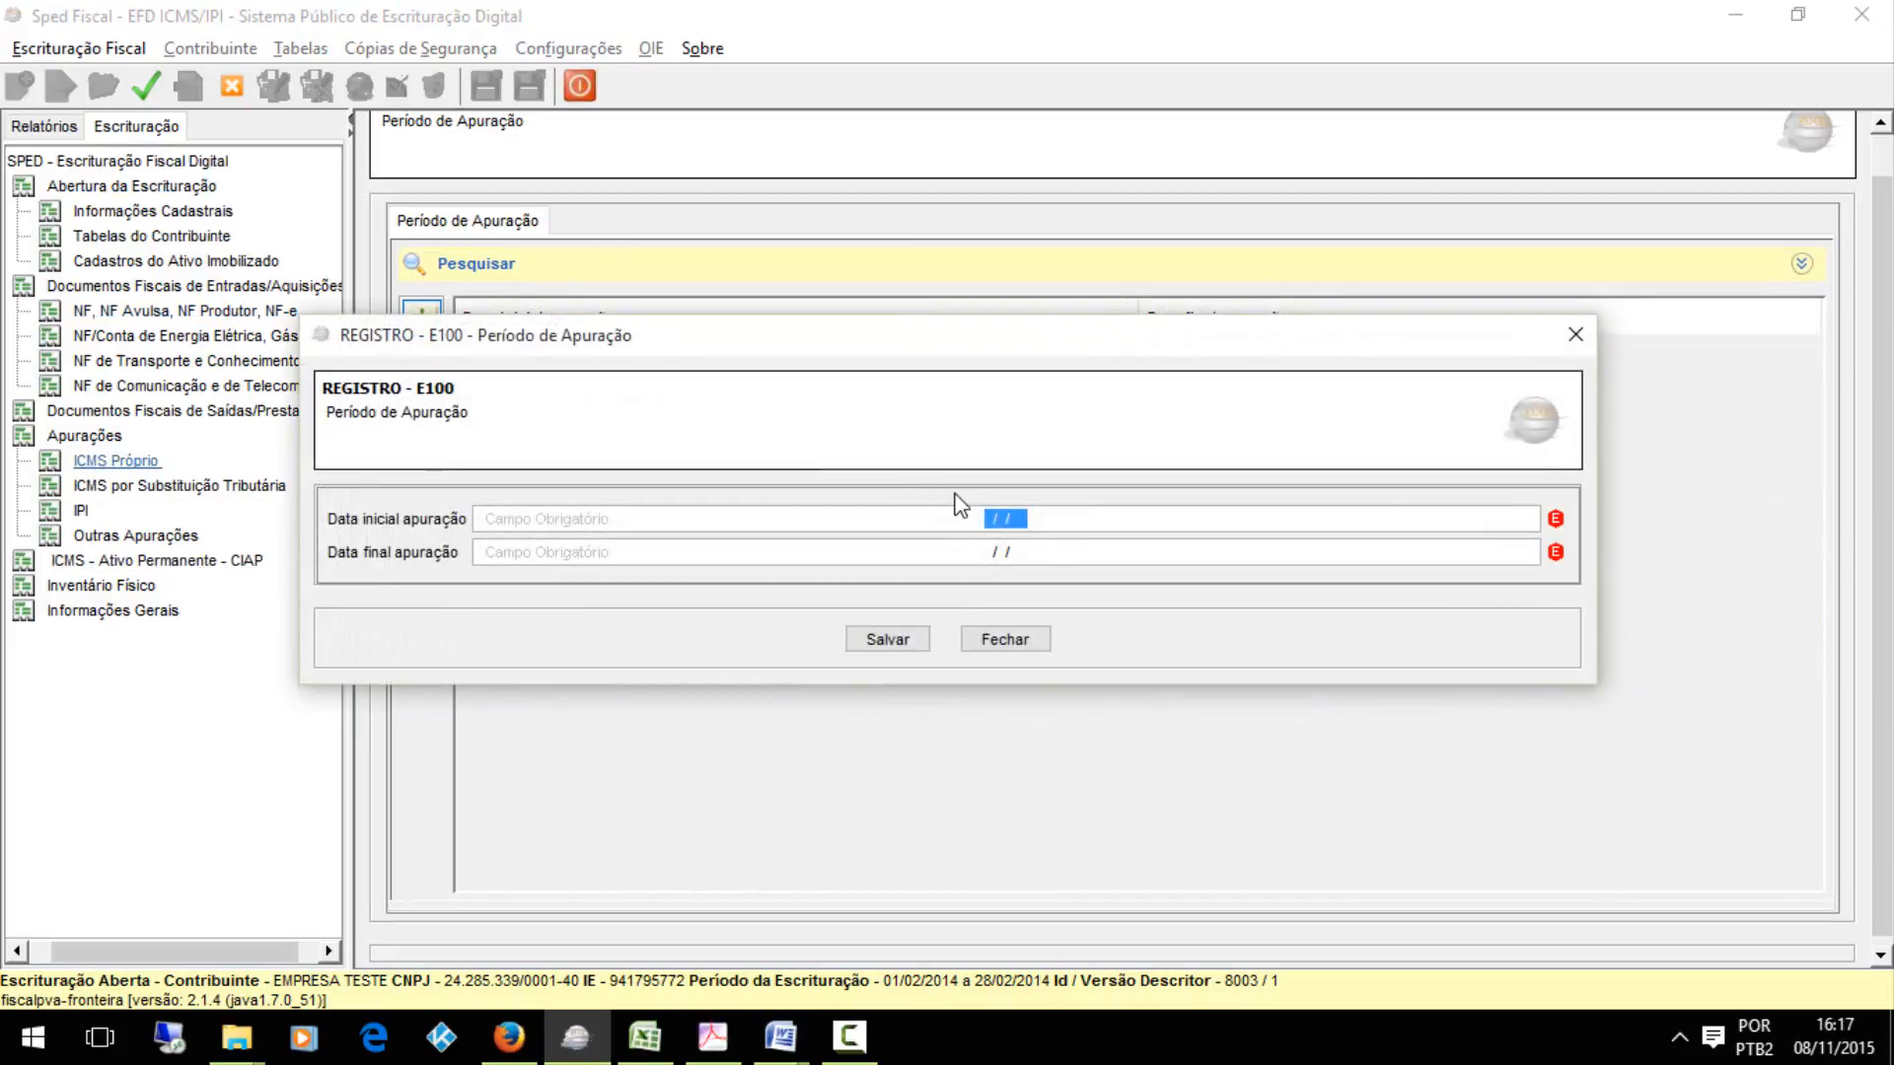
text(01022011)
key(BackSpace)
text(4)
key(Tab)
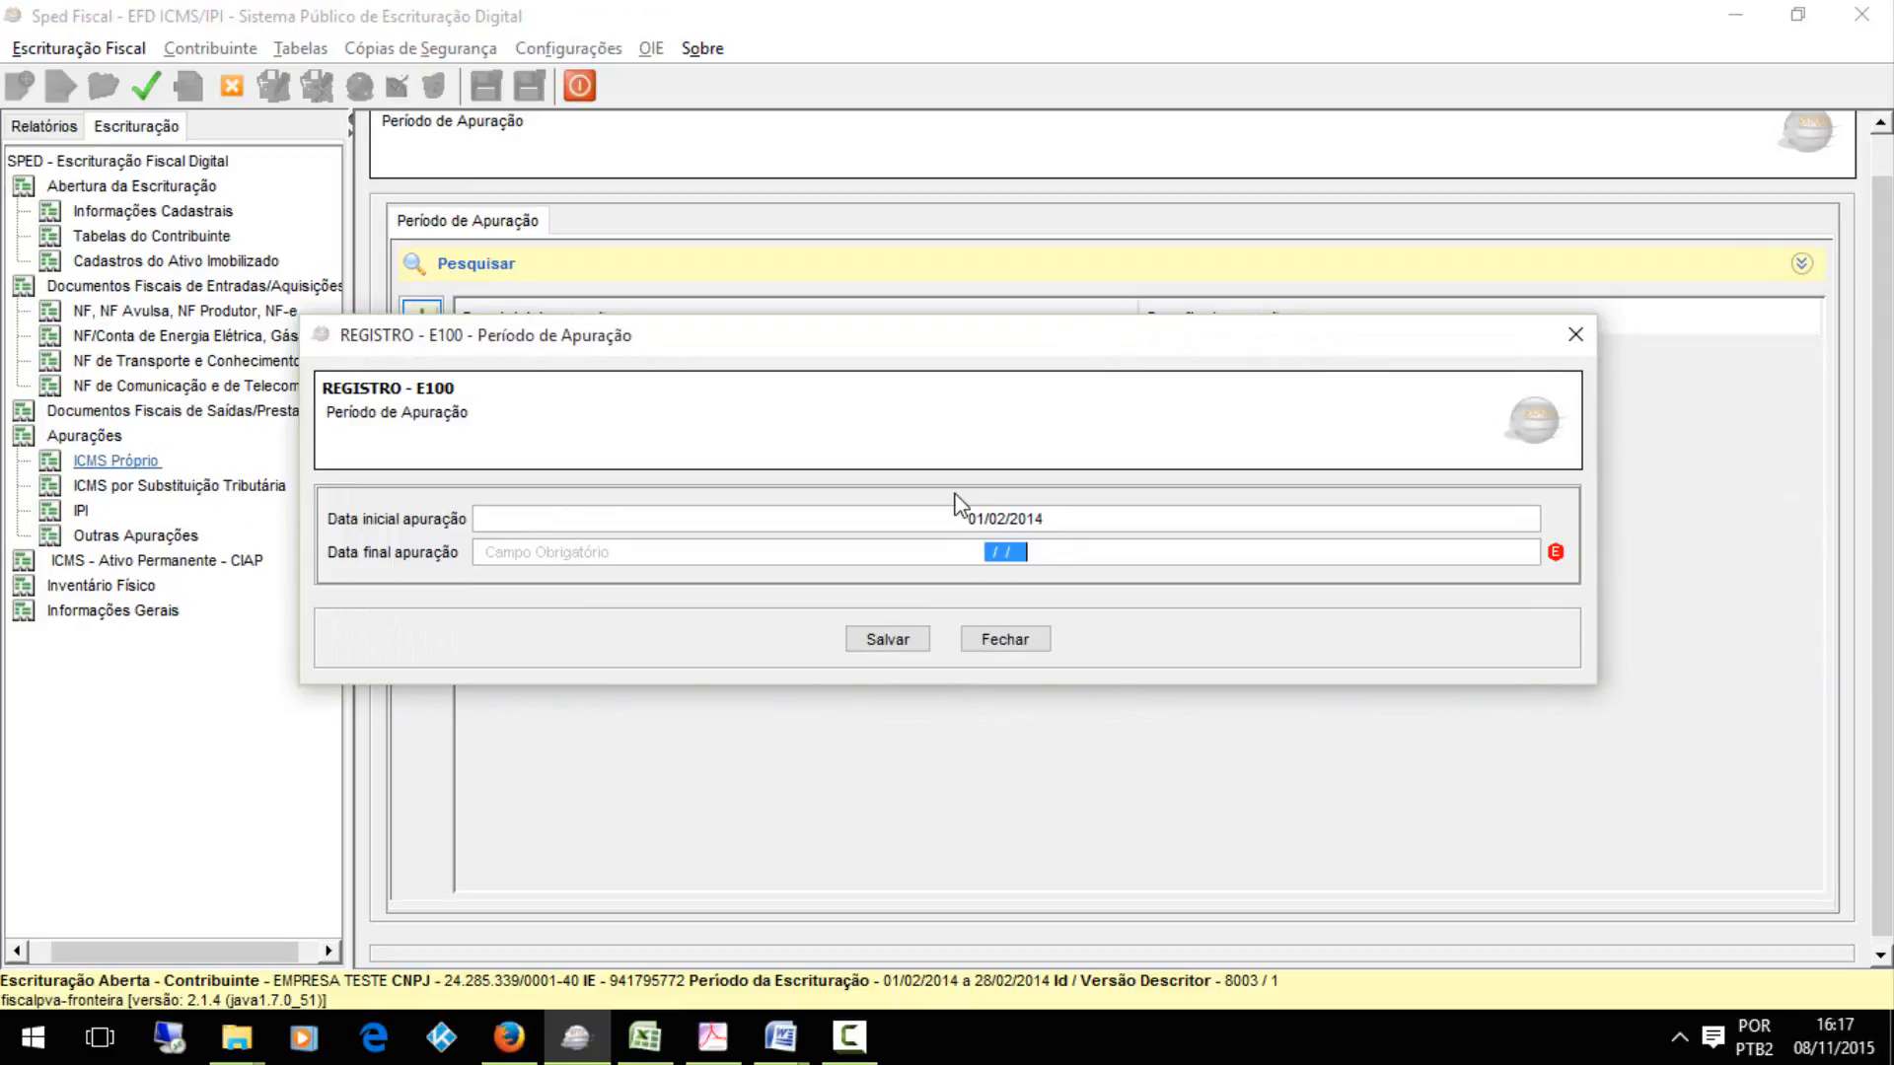
text(28022014)
key(Tab)
key(Return)
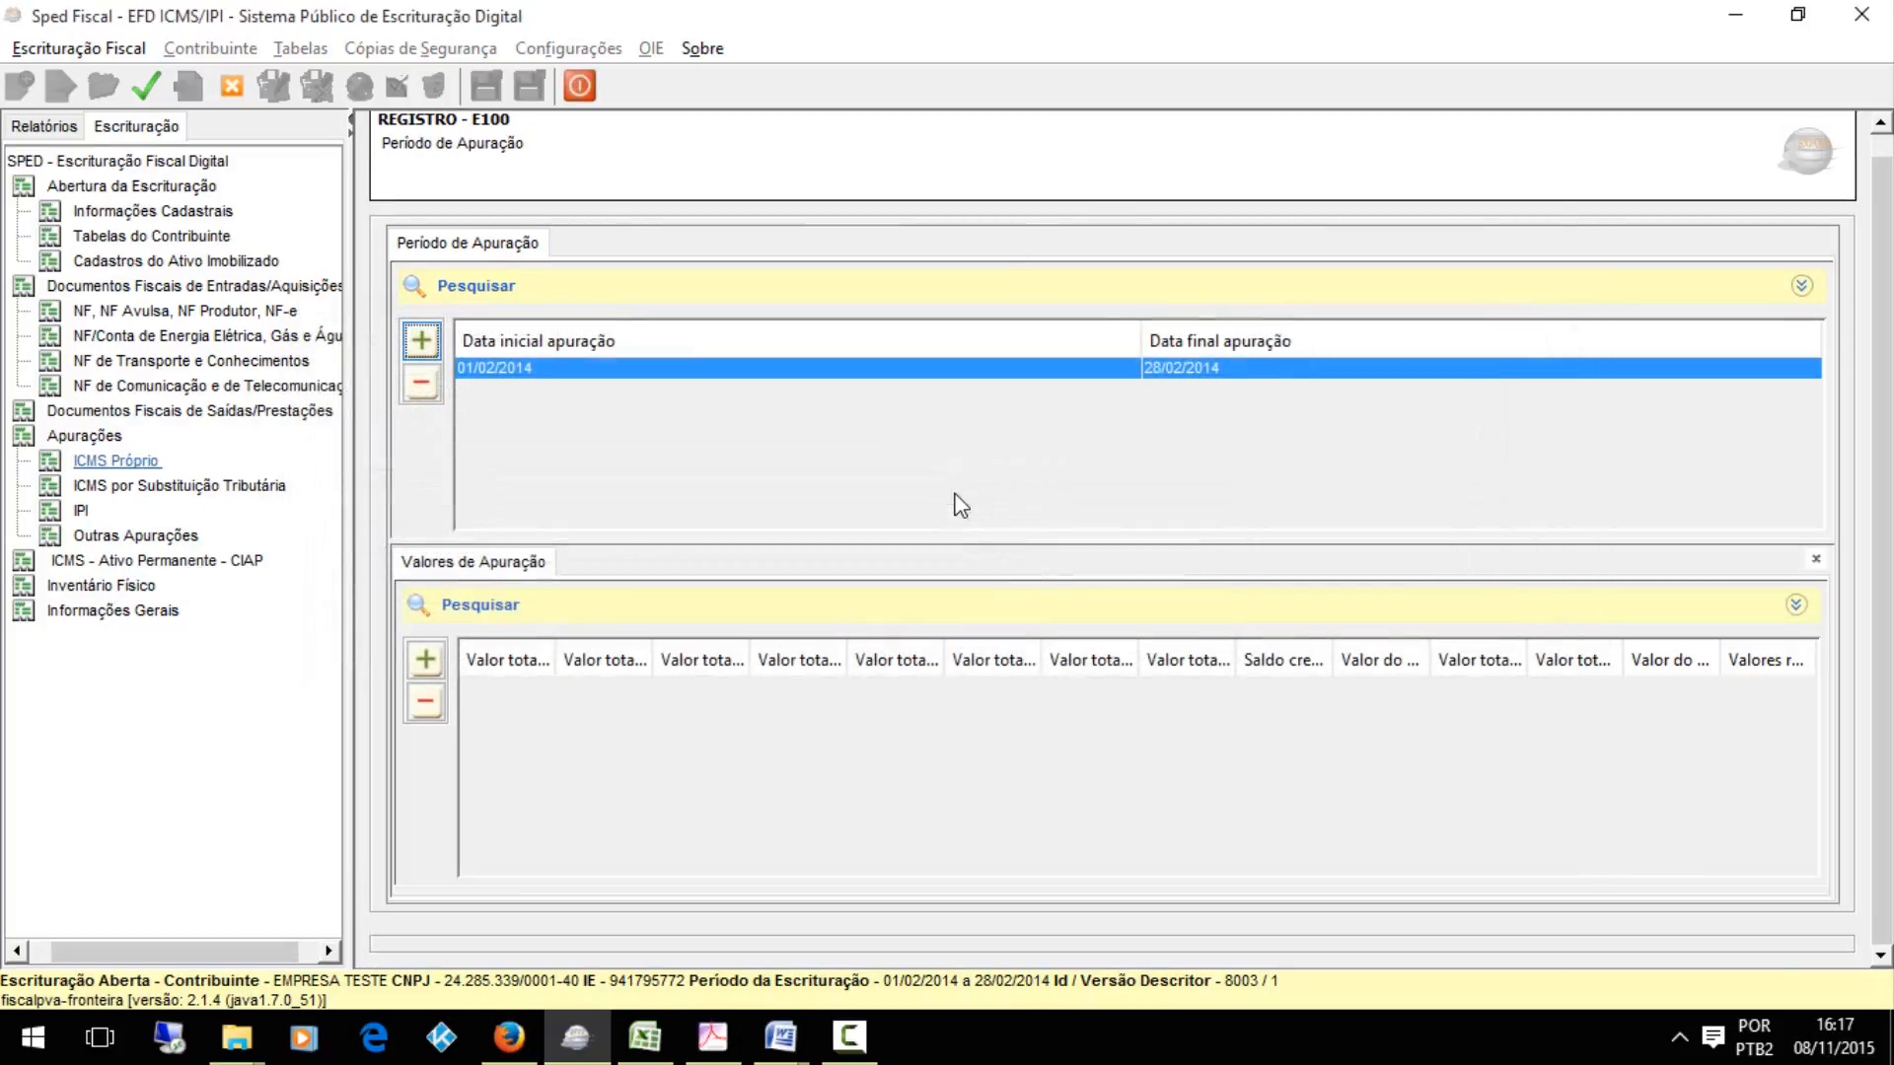
click(426, 660)
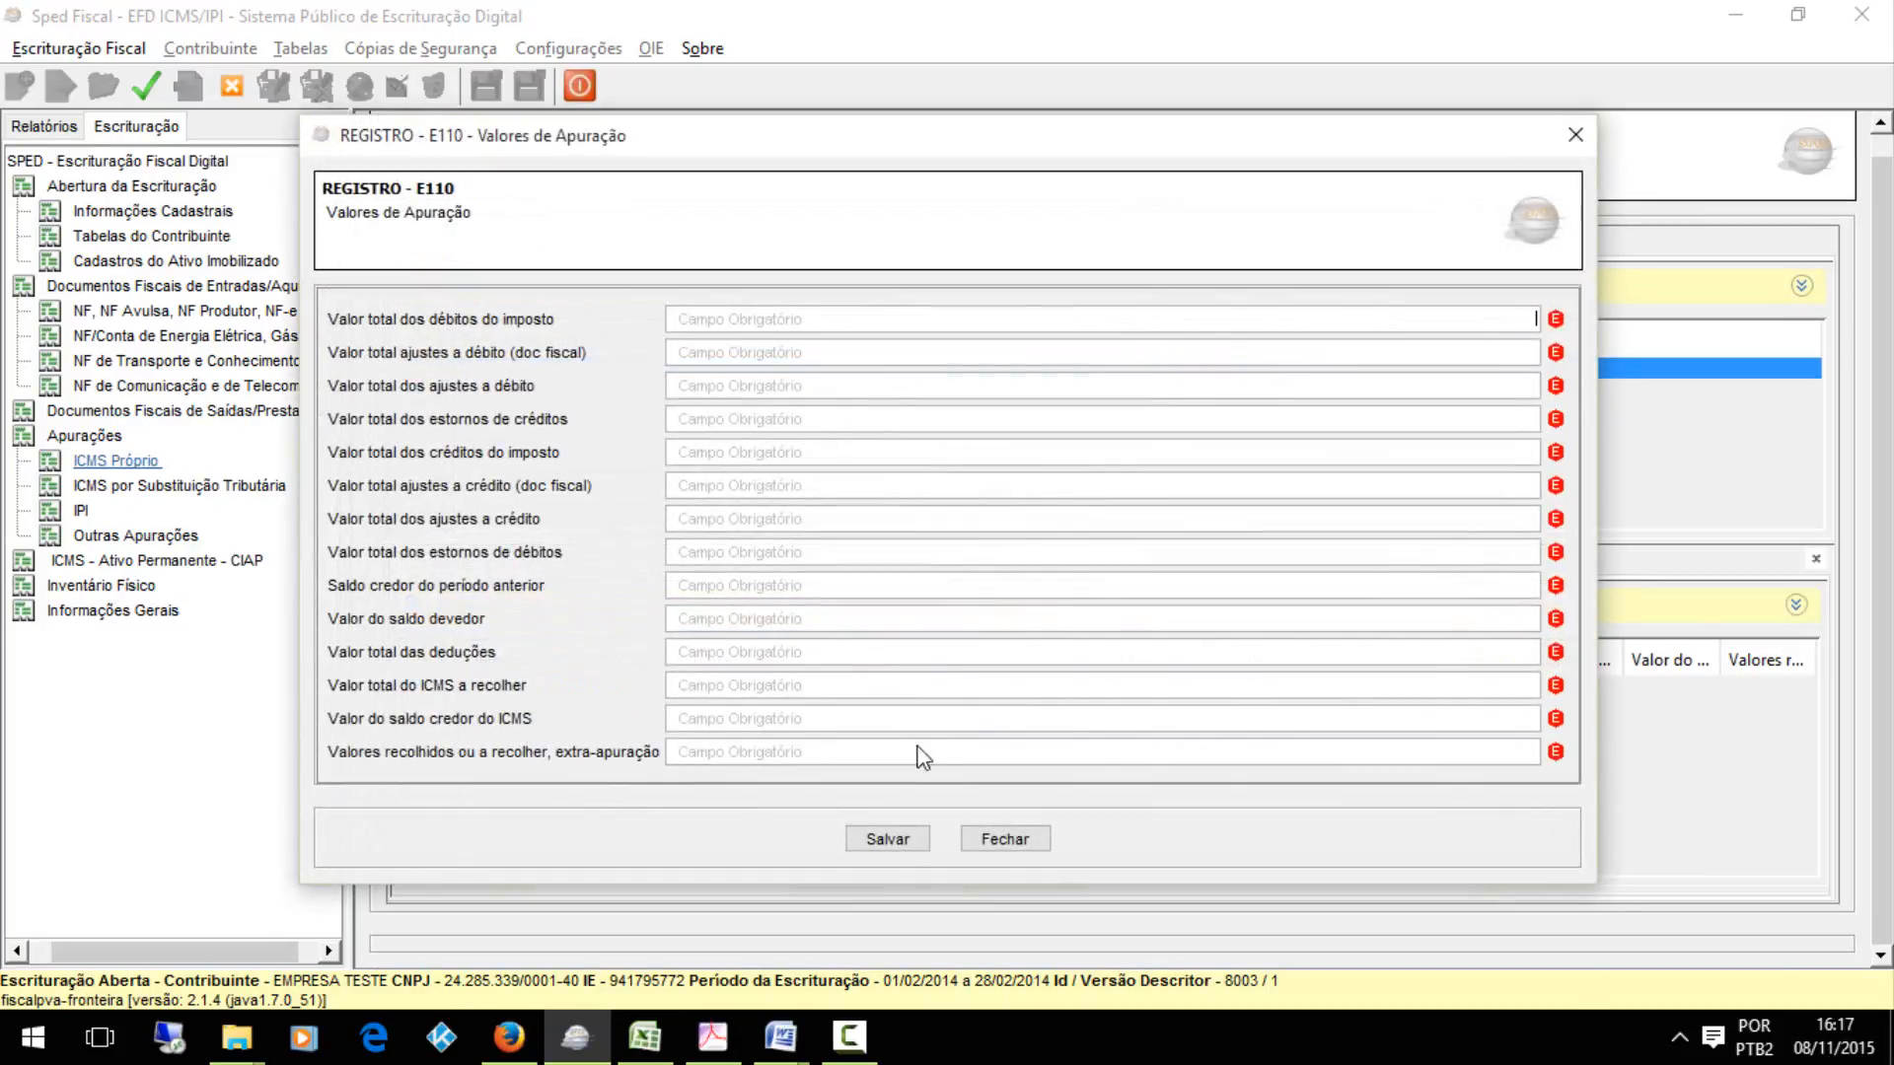
click(874, 833)
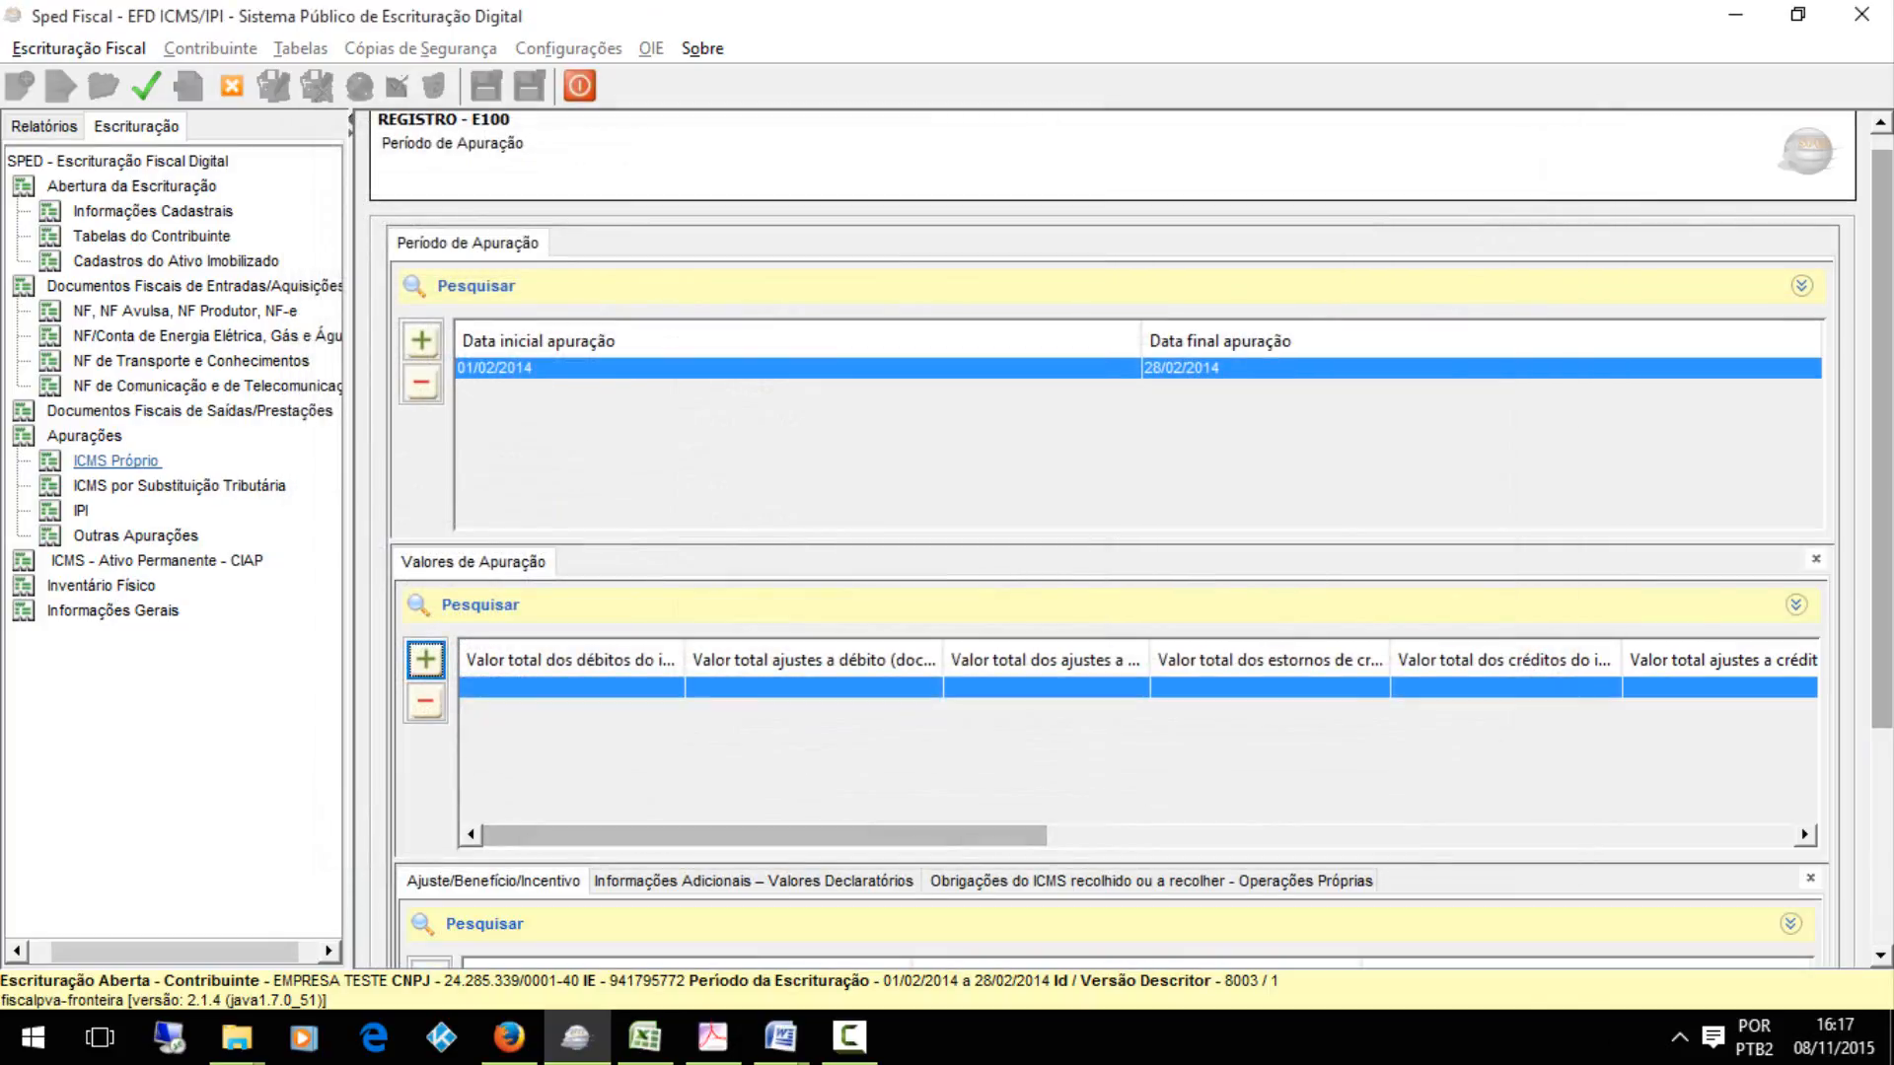
Add an E111 Ajuste/Benefício/Incentivo record under the E110 values with adjustment code ES010100 and save it
scroll(1890, 730, down, 3)
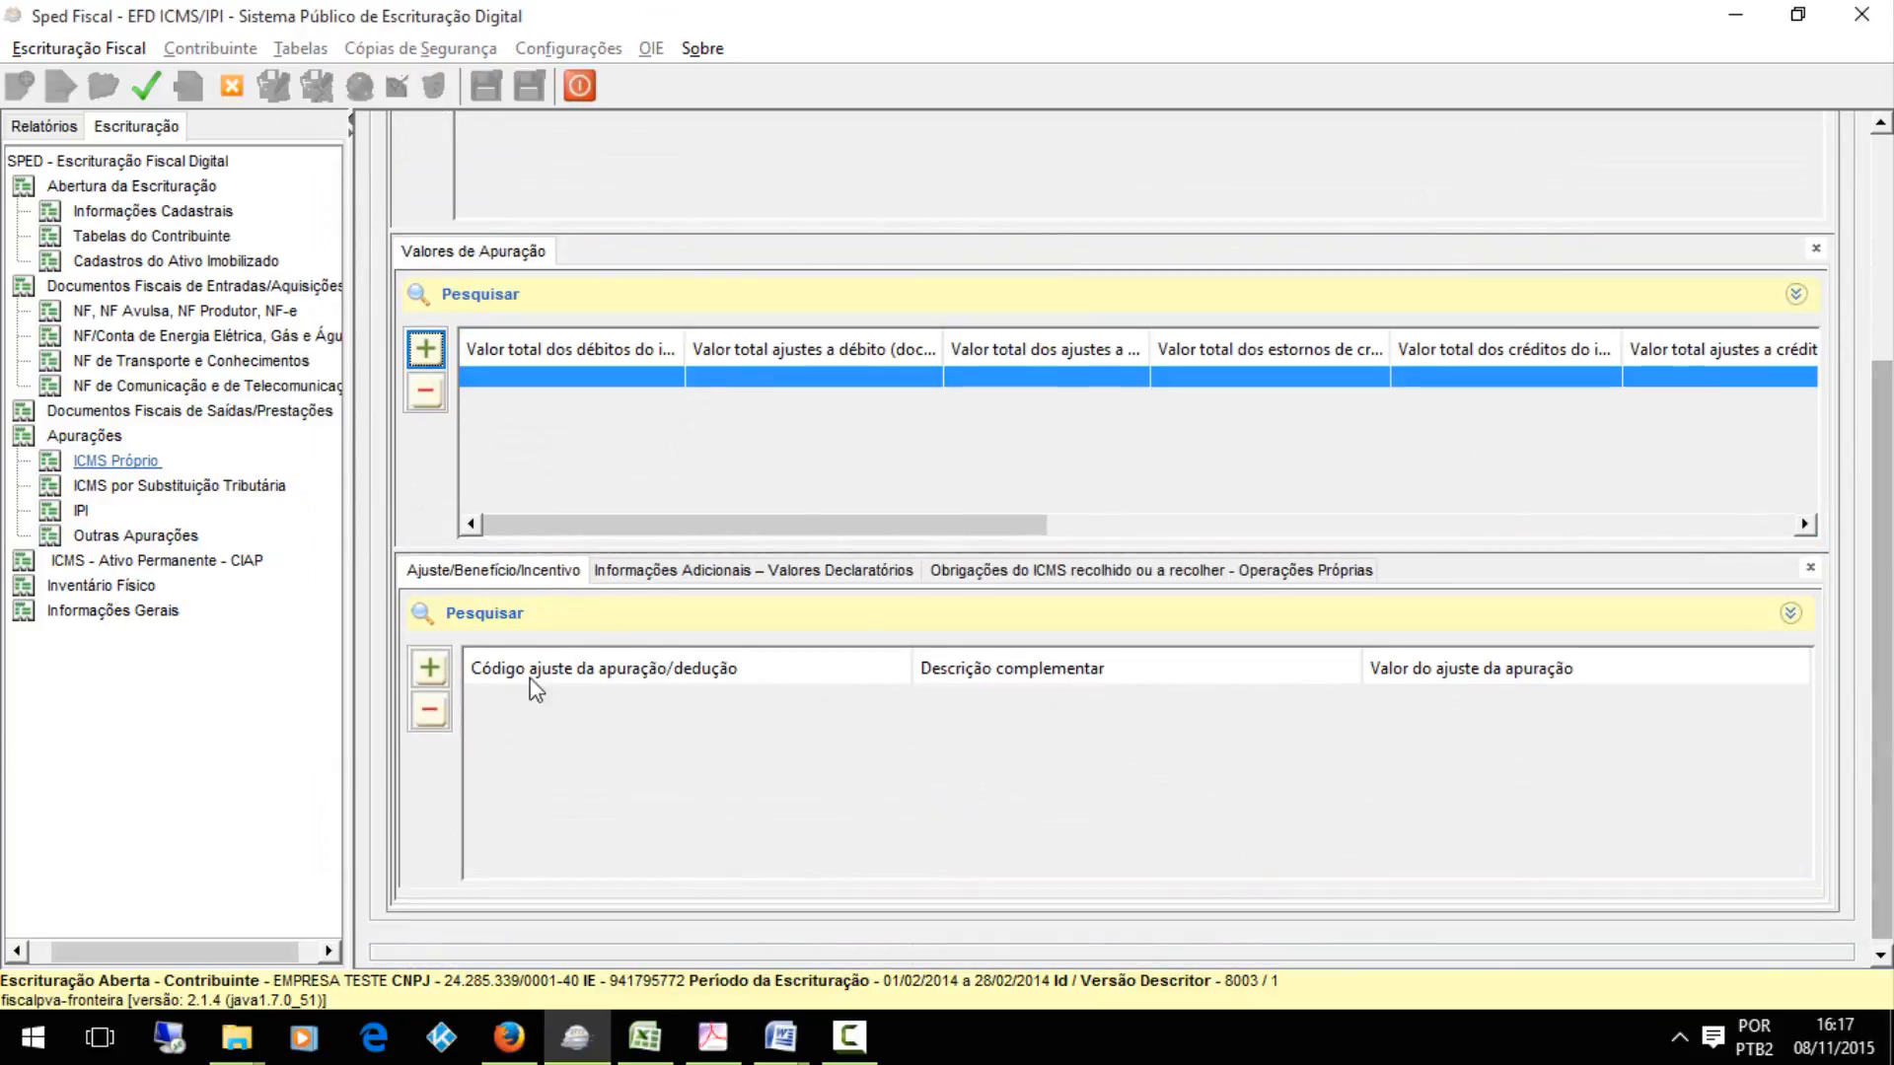
click(445, 673)
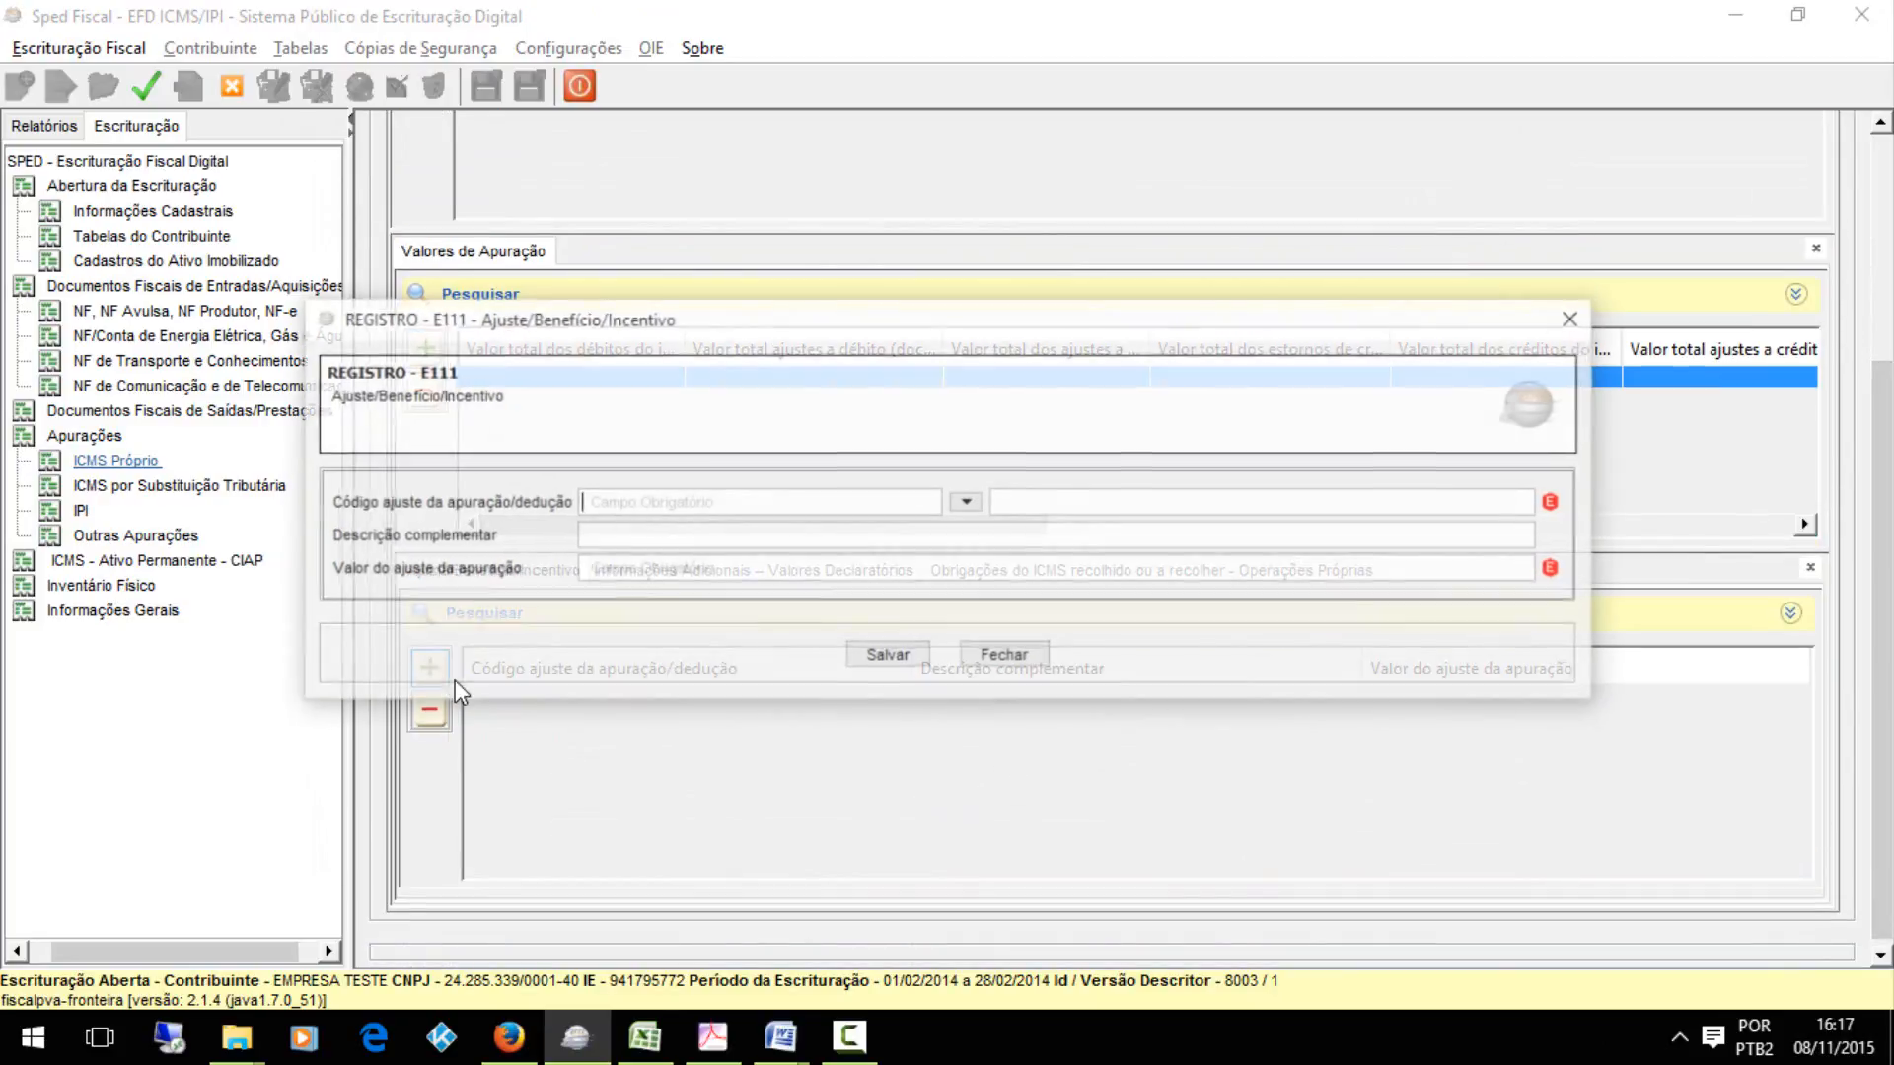
click(652, 1044)
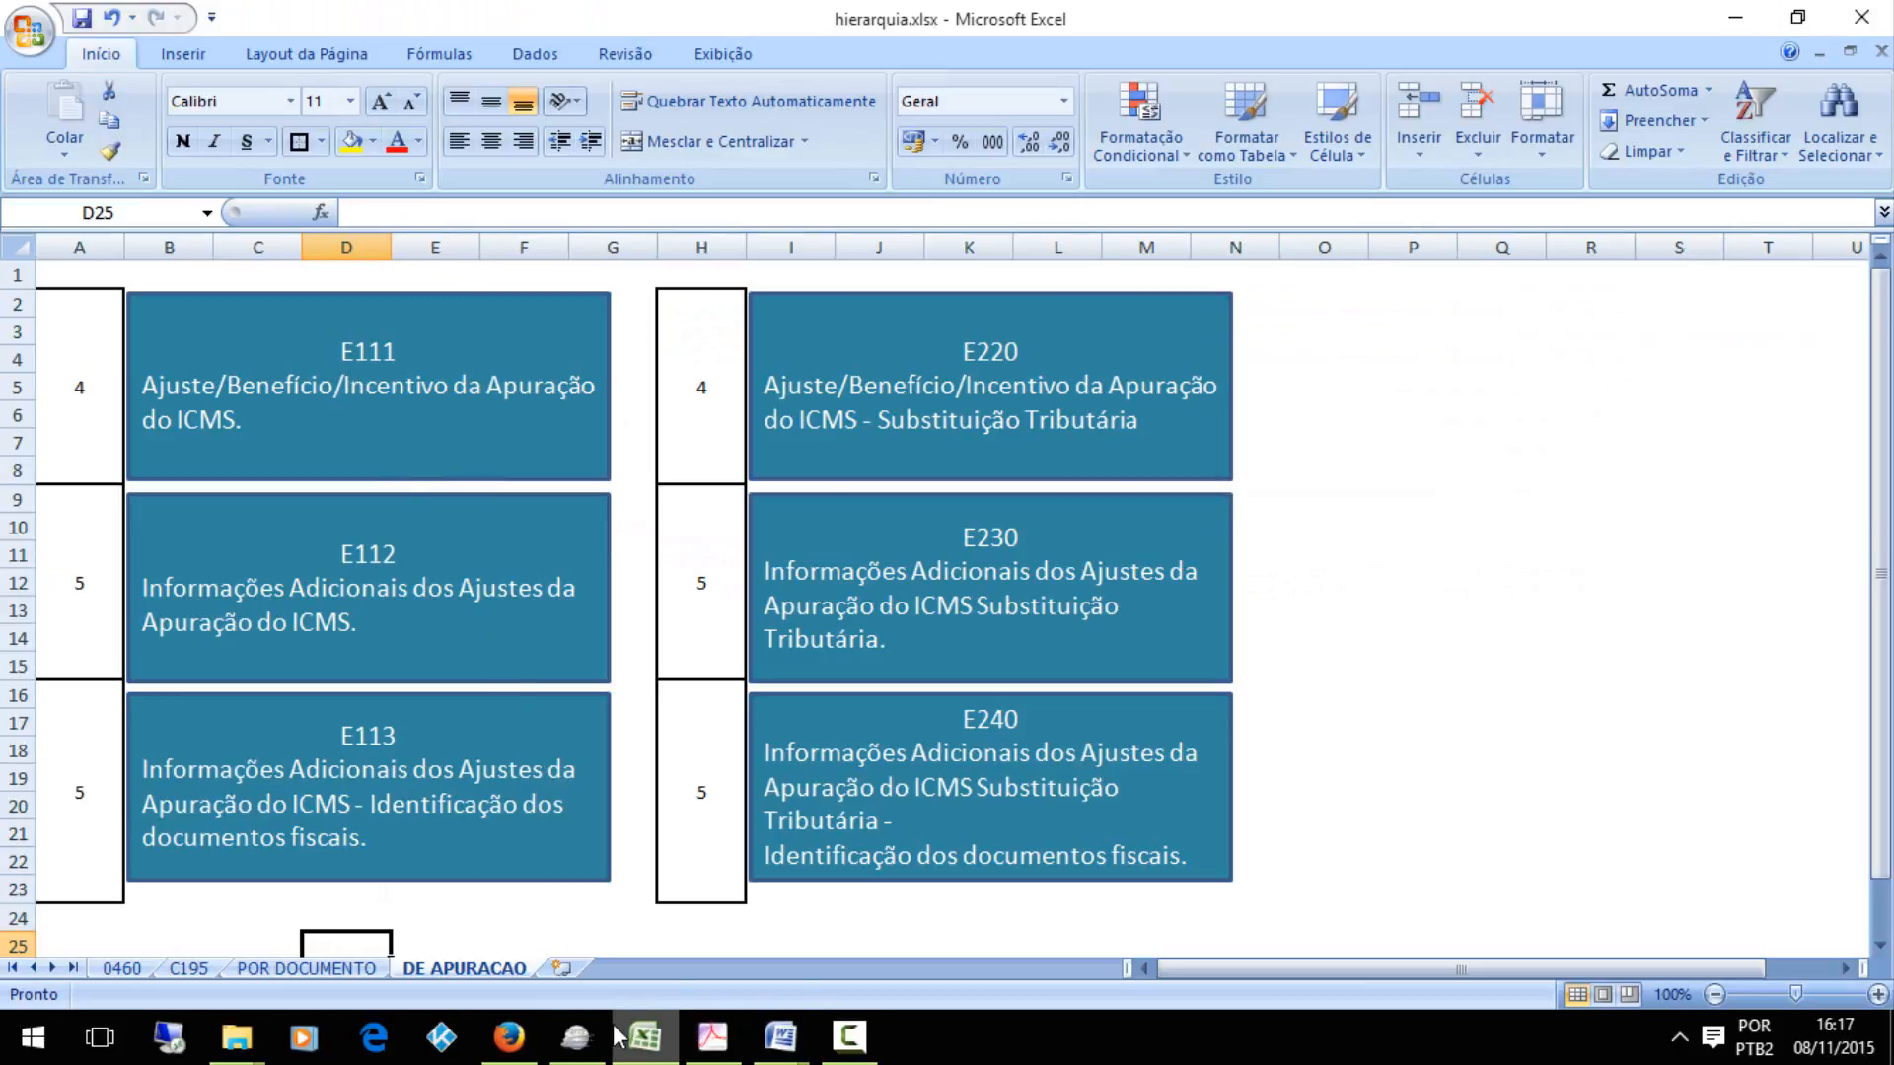
click(576, 1036)
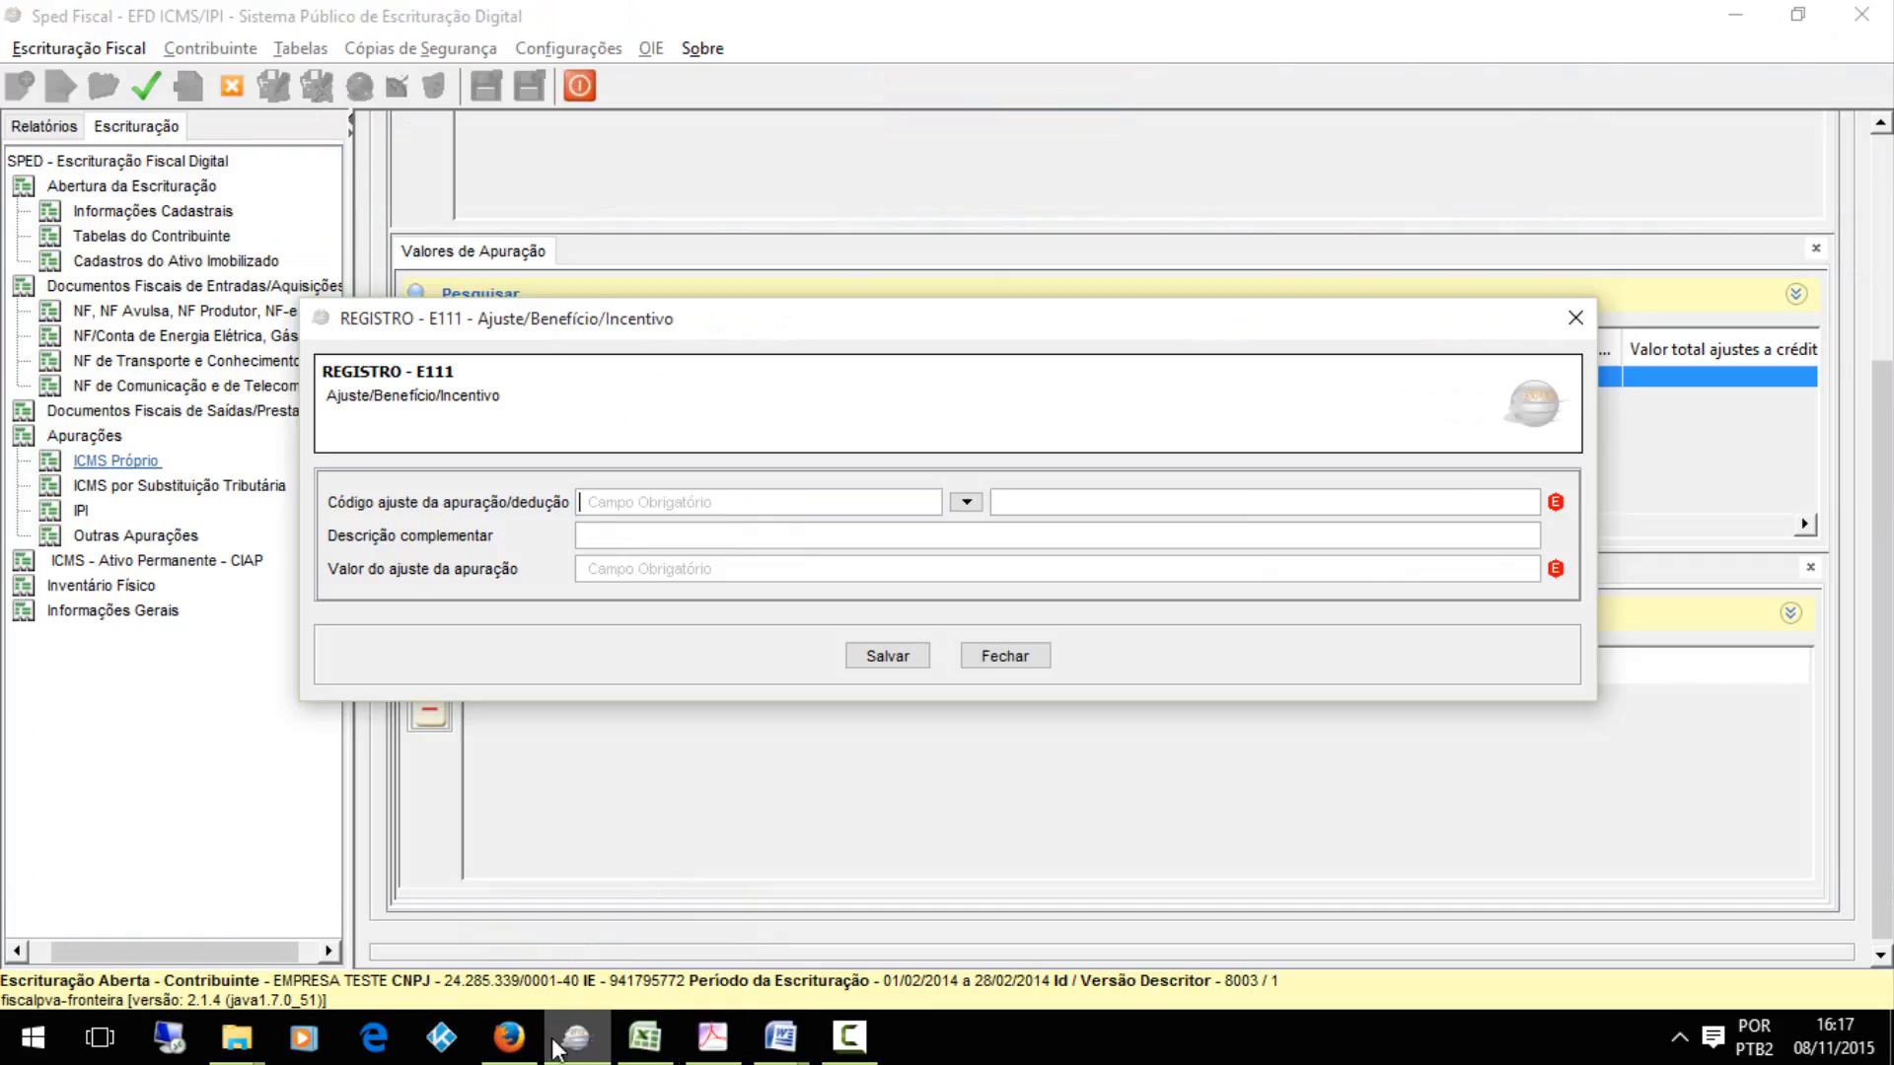
click(966, 504)
click(750, 651)
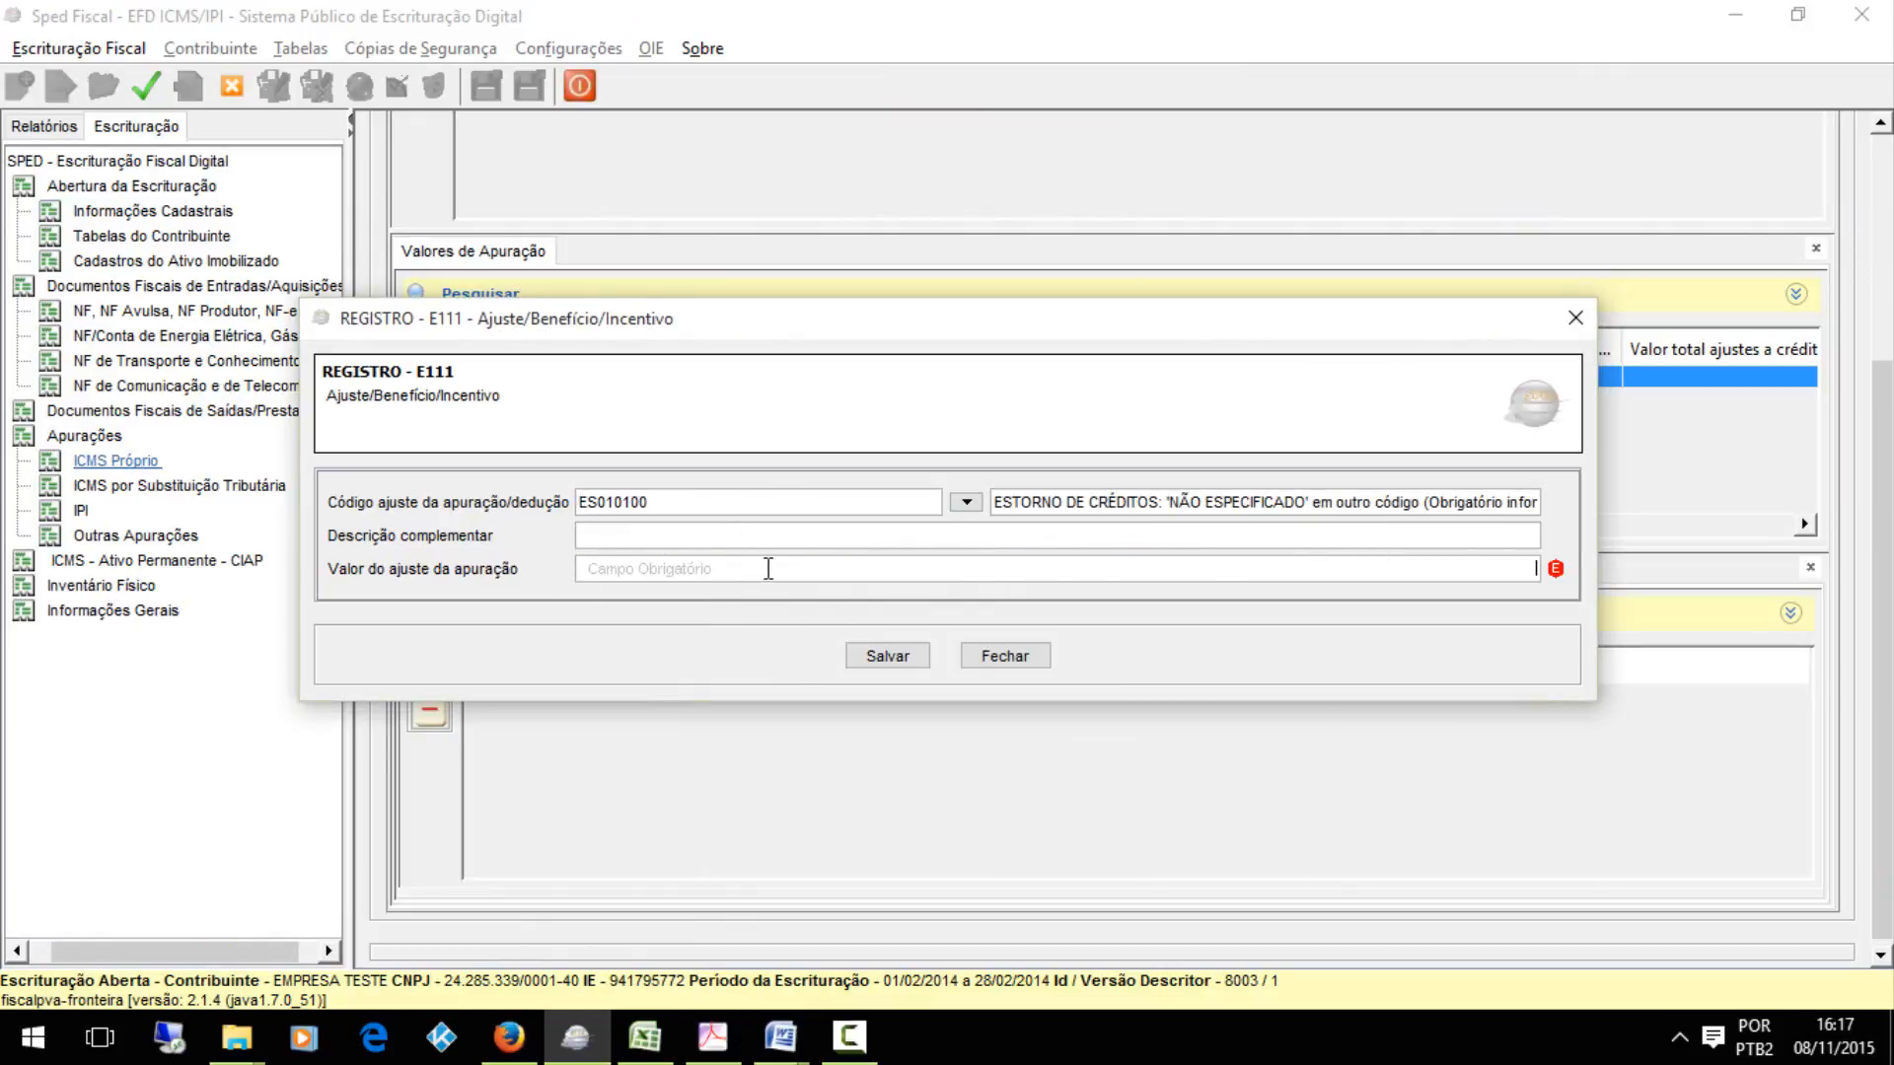
click(888, 656)
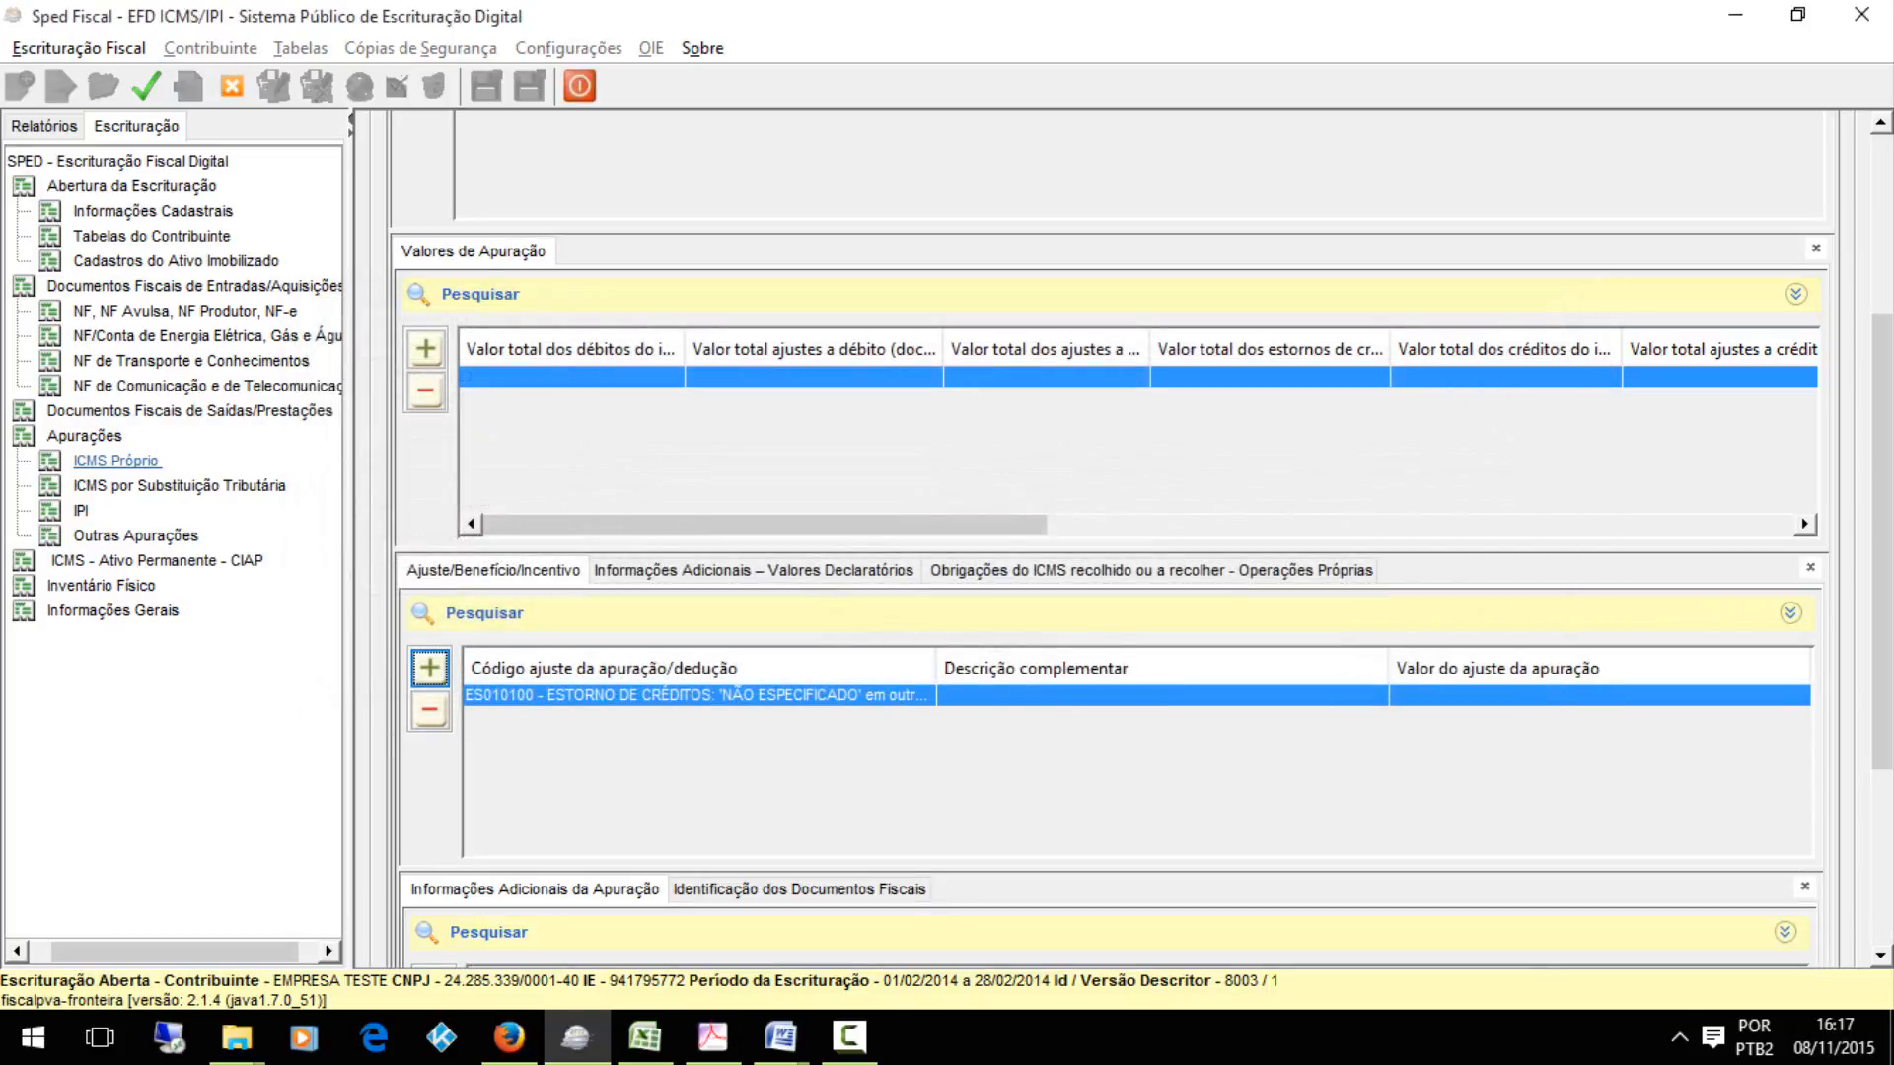
Add a blank E112 Informações Adicionais da Apuração record under the E111 adjustment and save it
scroll(888, 656, down, 3)
click(434, 659)
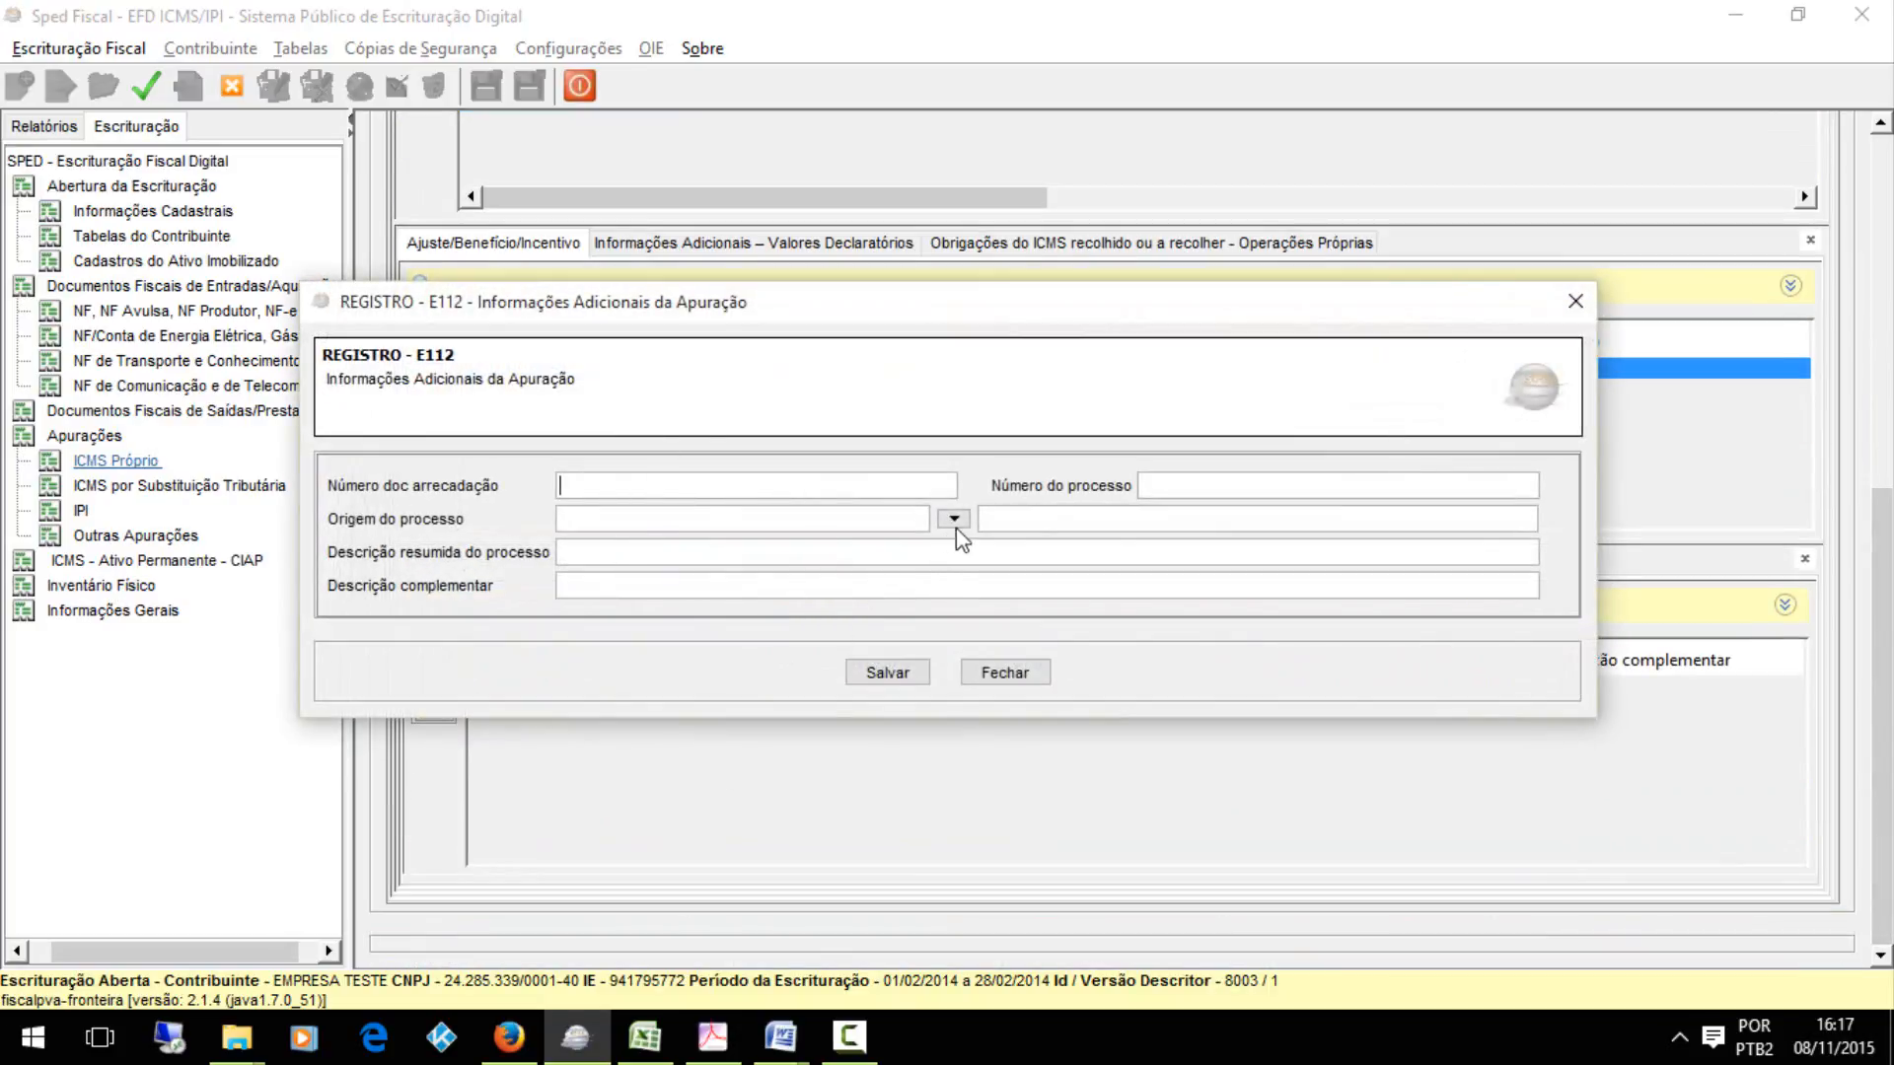
click(888, 675)
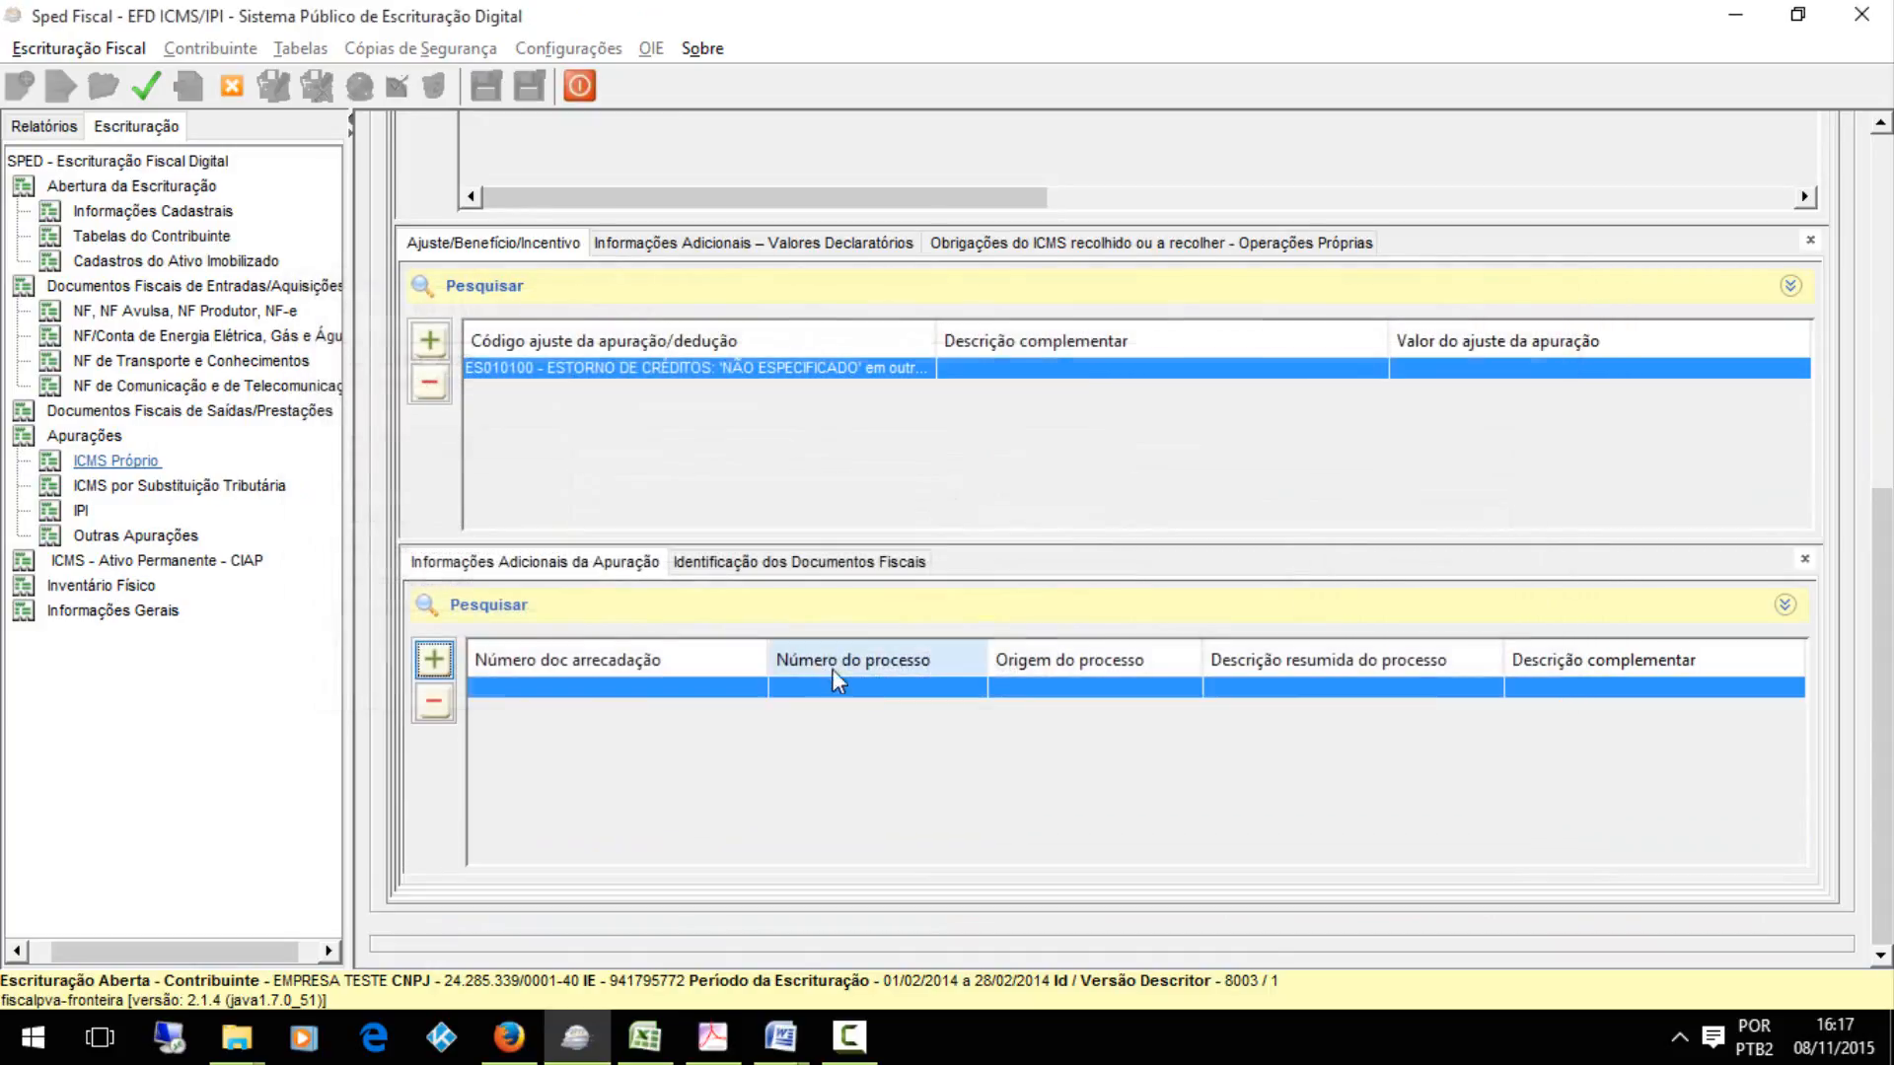
Add an E113 Identificação dos Documentos Fiscais record under the E111 adjustment with document model 01 Nota Fiscal and save it
click(902, 567)
click(431, 663)
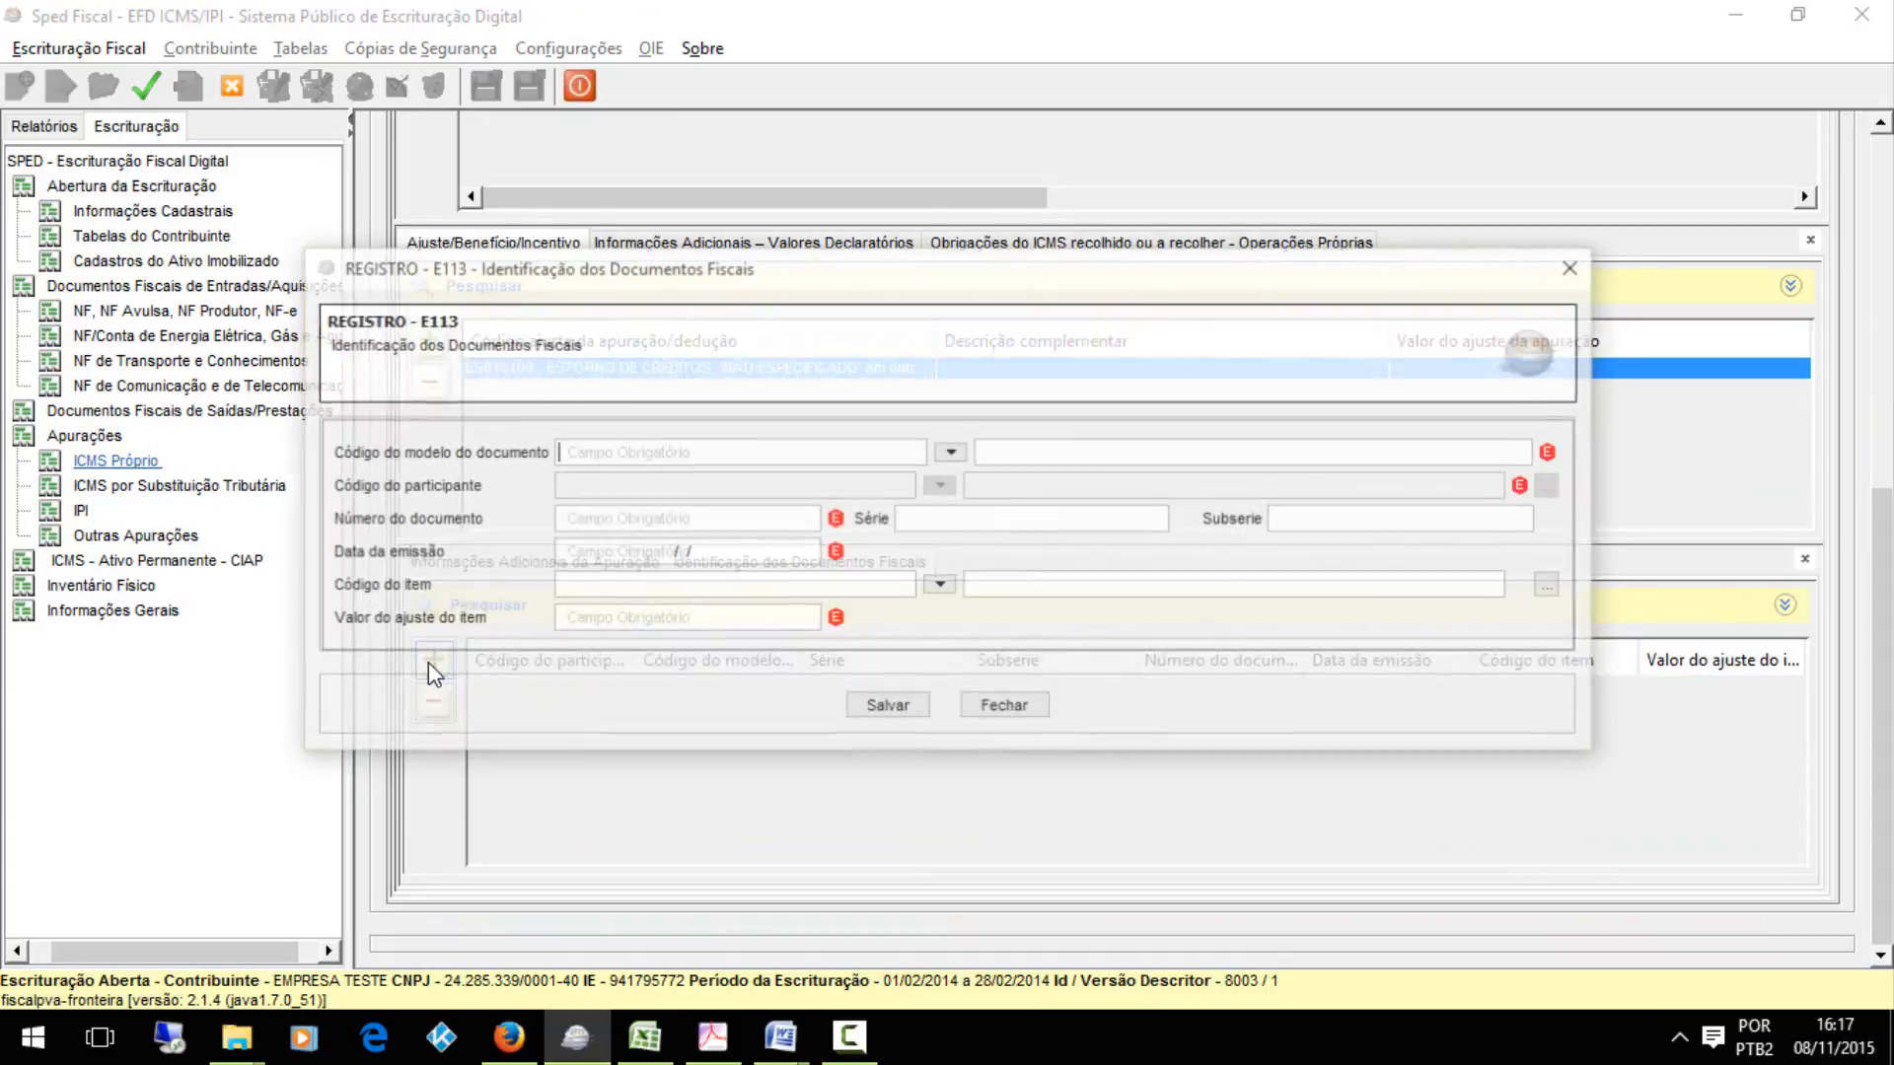
click(951, 452)
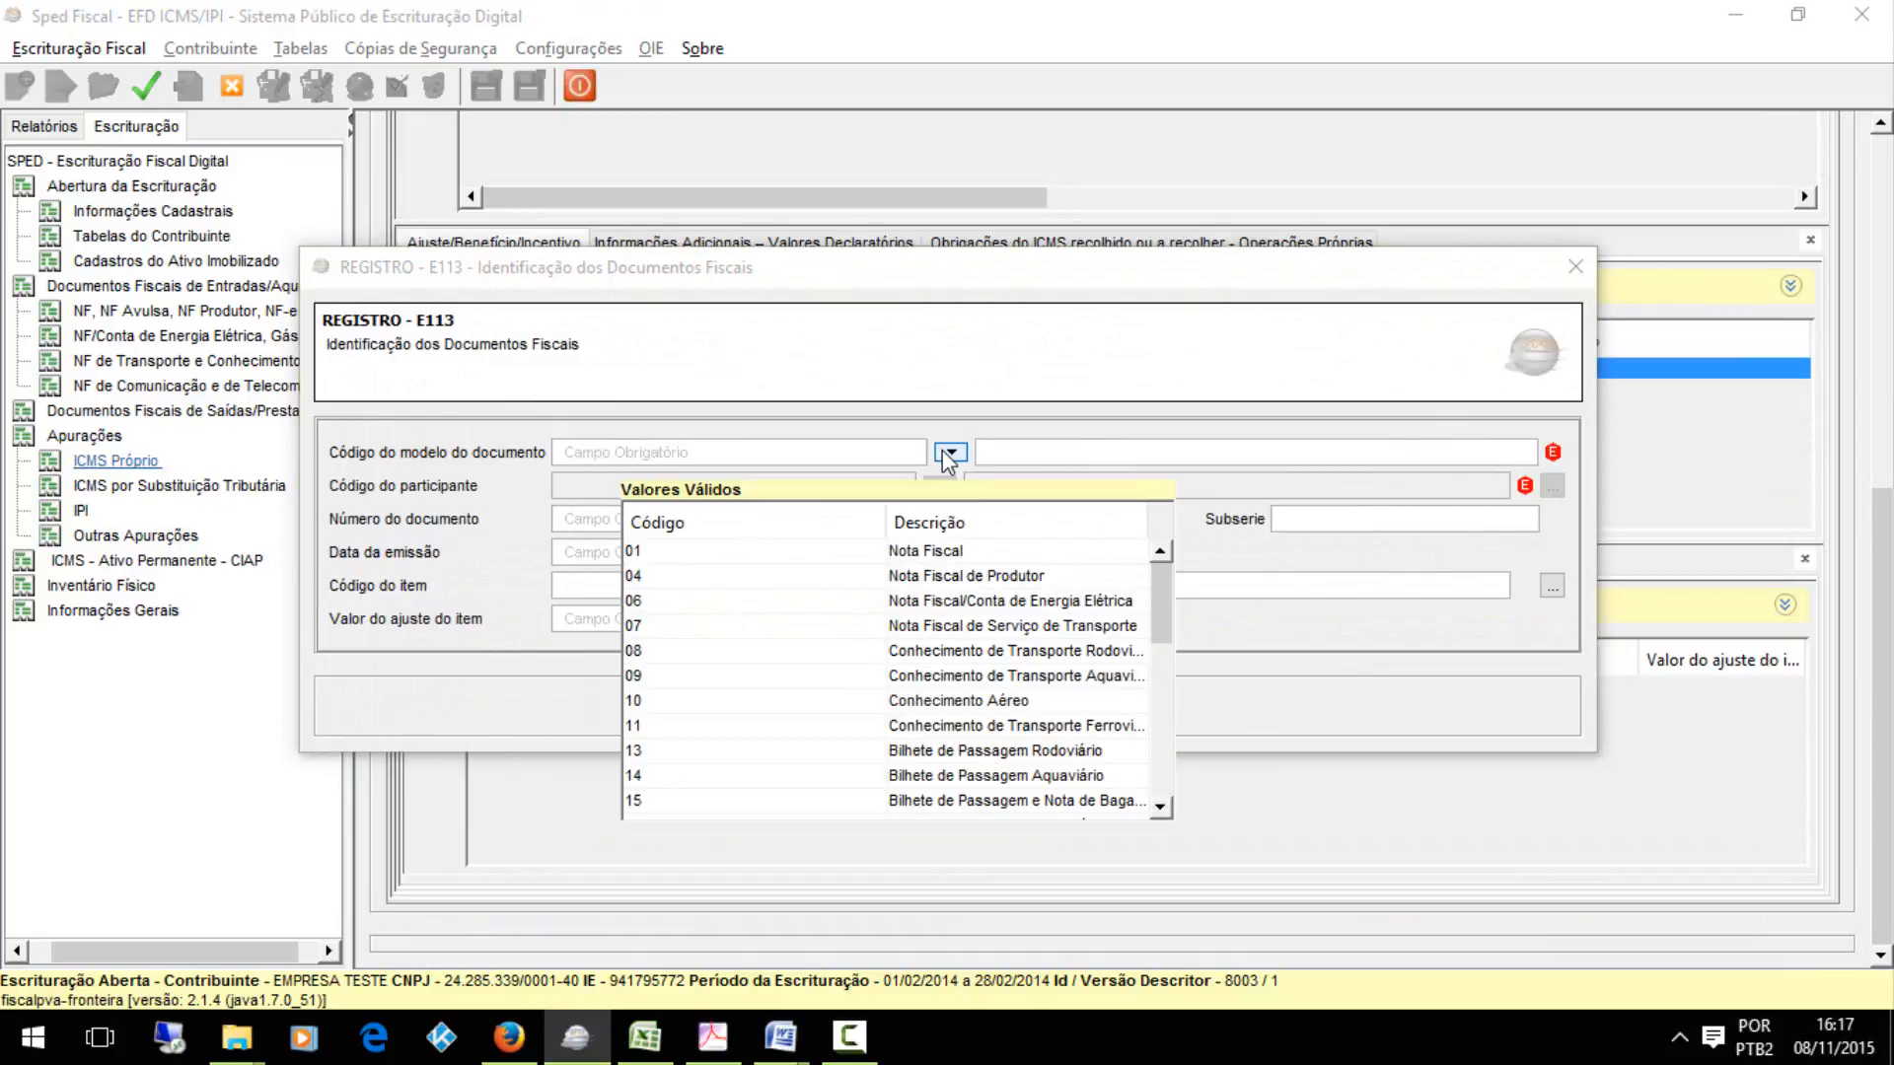
click(933, 552)
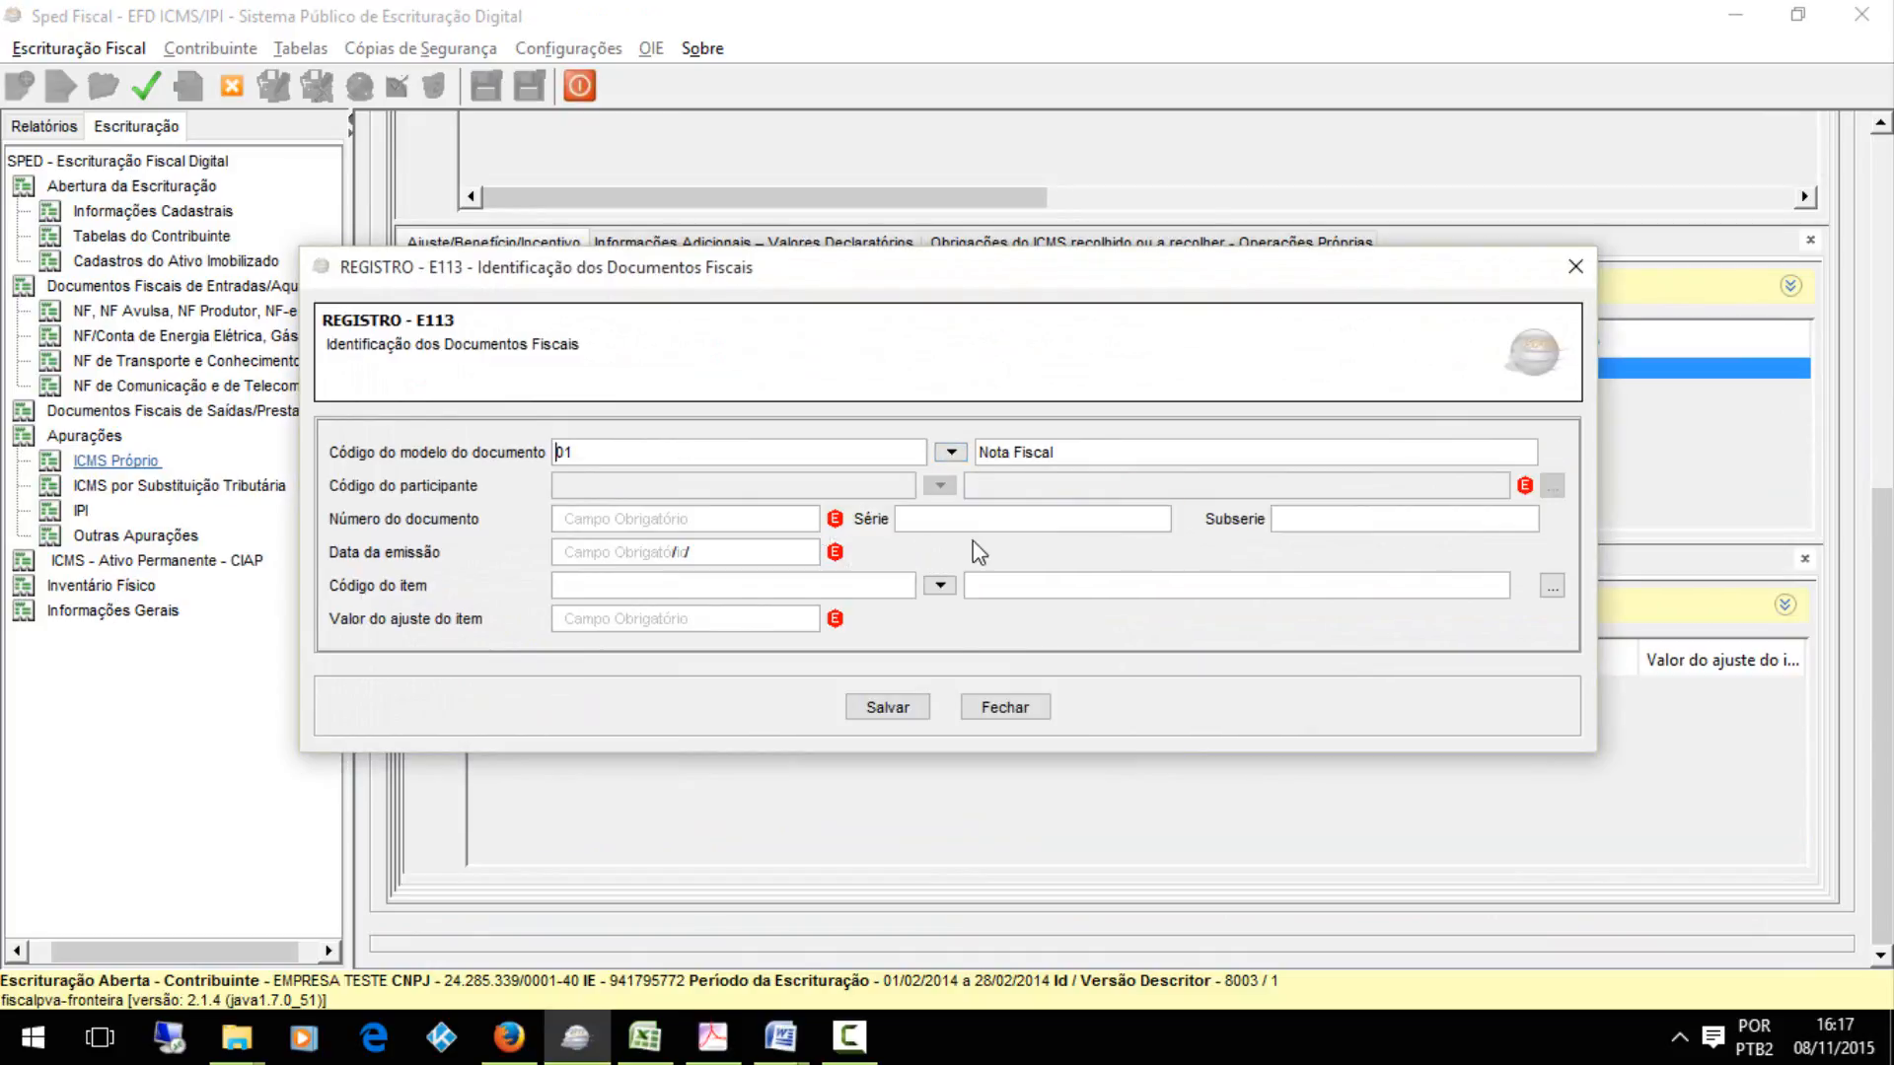
click(902, 712)
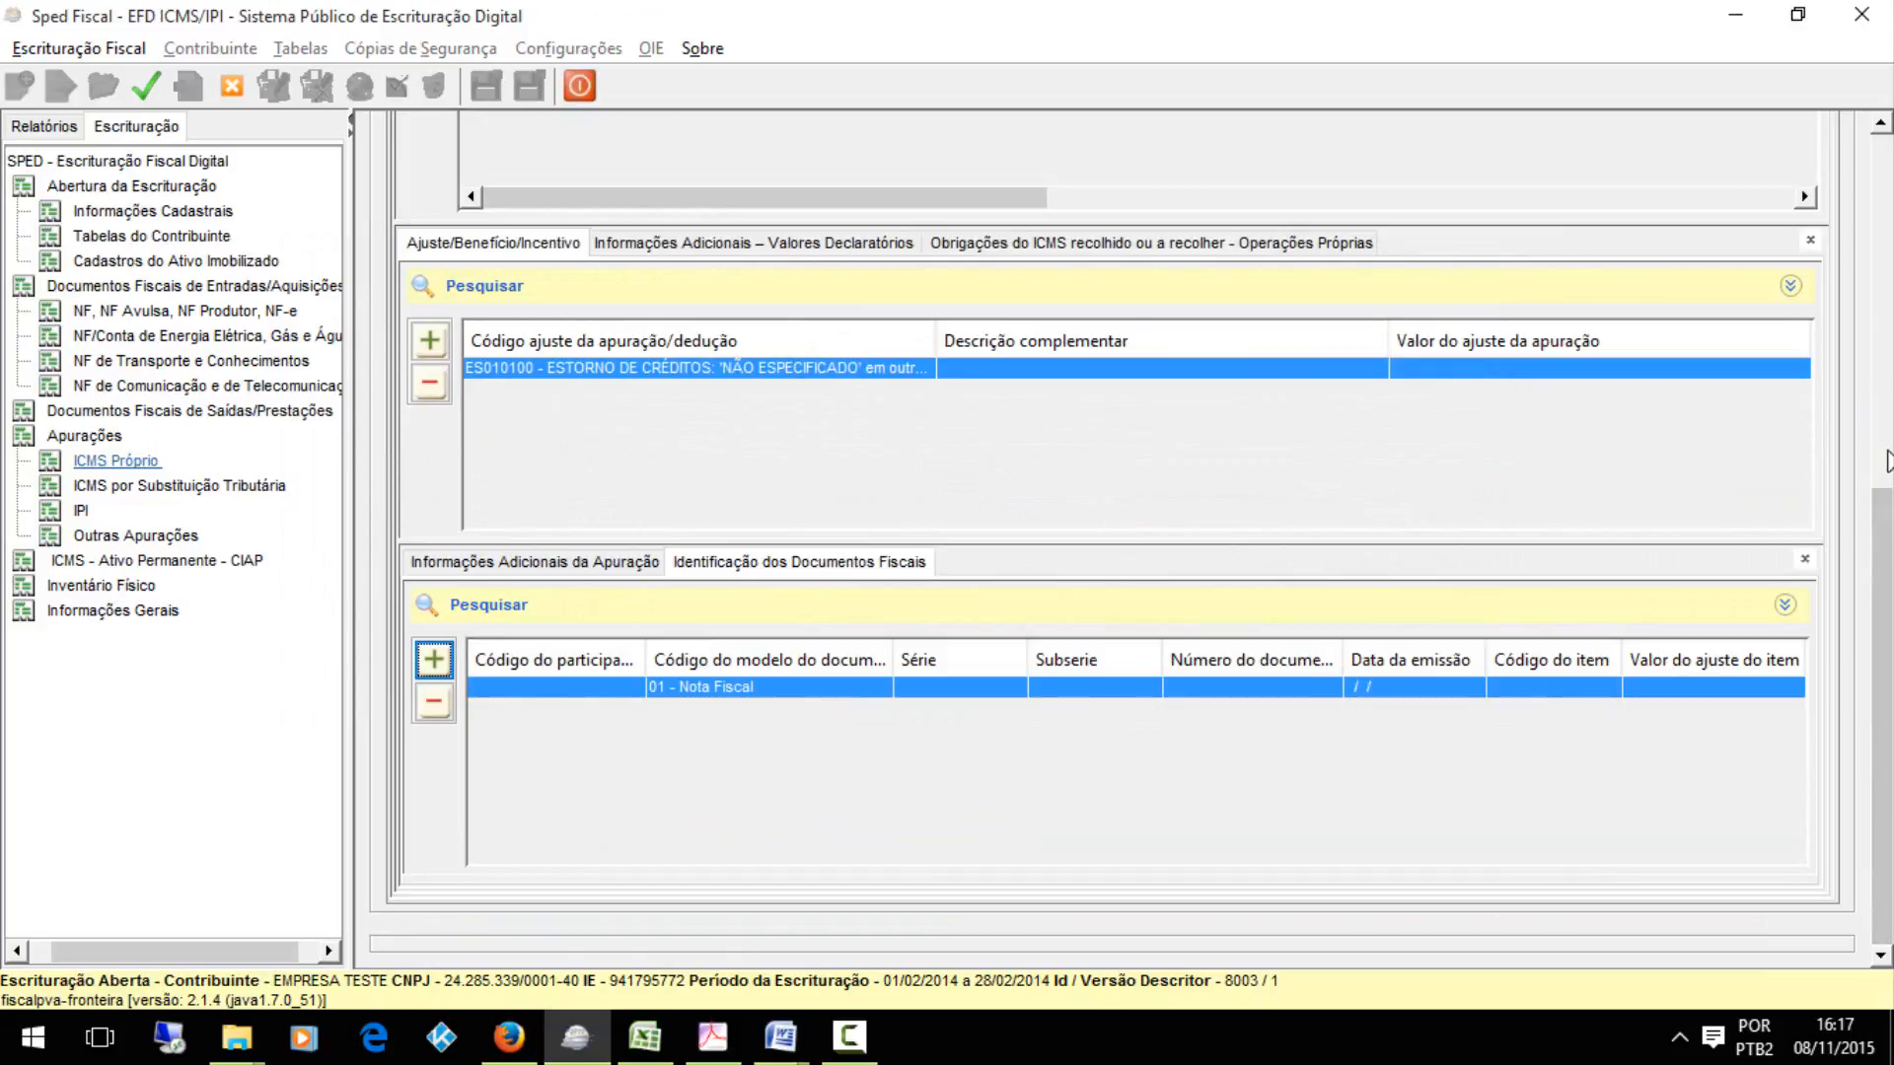
Examine the fields of the saved E113 Identificação dos Documentos Fiscais and E112 Informações Adicionais da Apuração records without changing them
mouse_move(1882, 566)
mouse_down()
mouse_move(1881, 257)
mouse_move(1881, 573)
mouse_up()
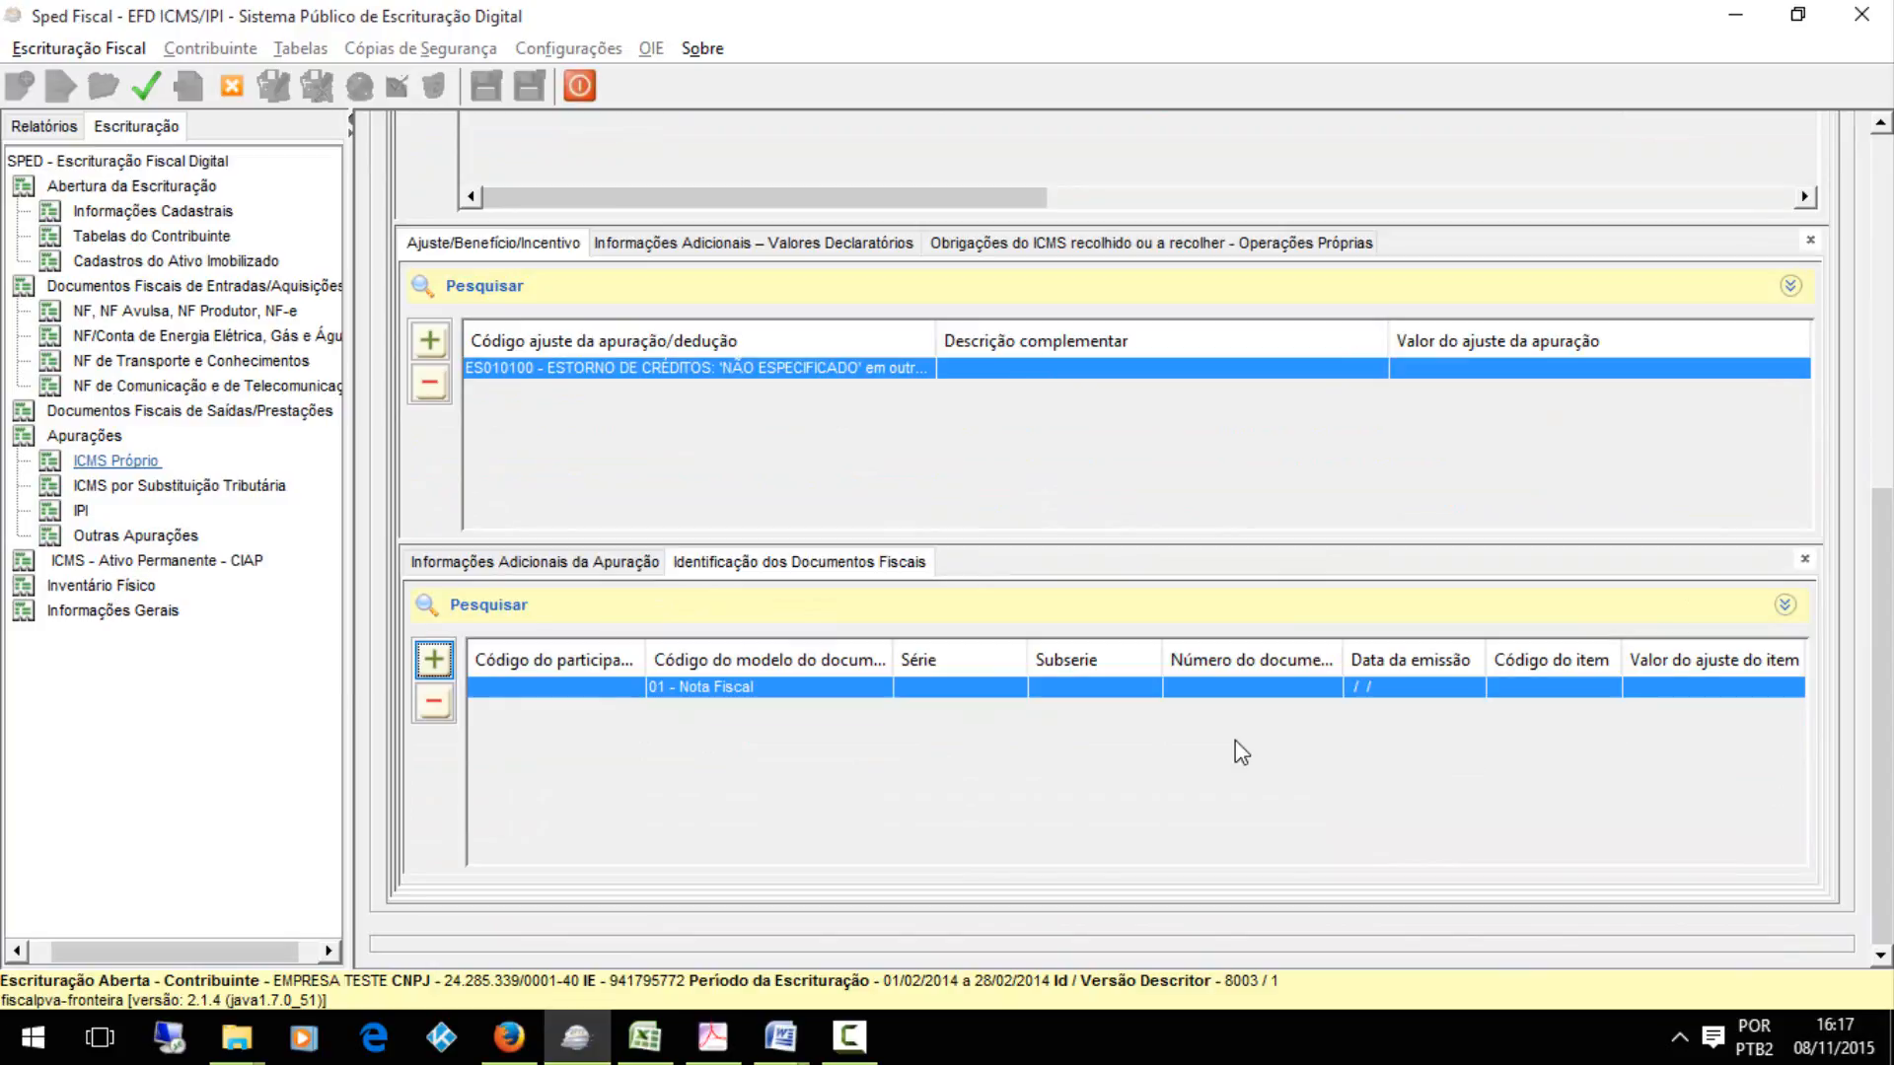
double_click(1275, 690)
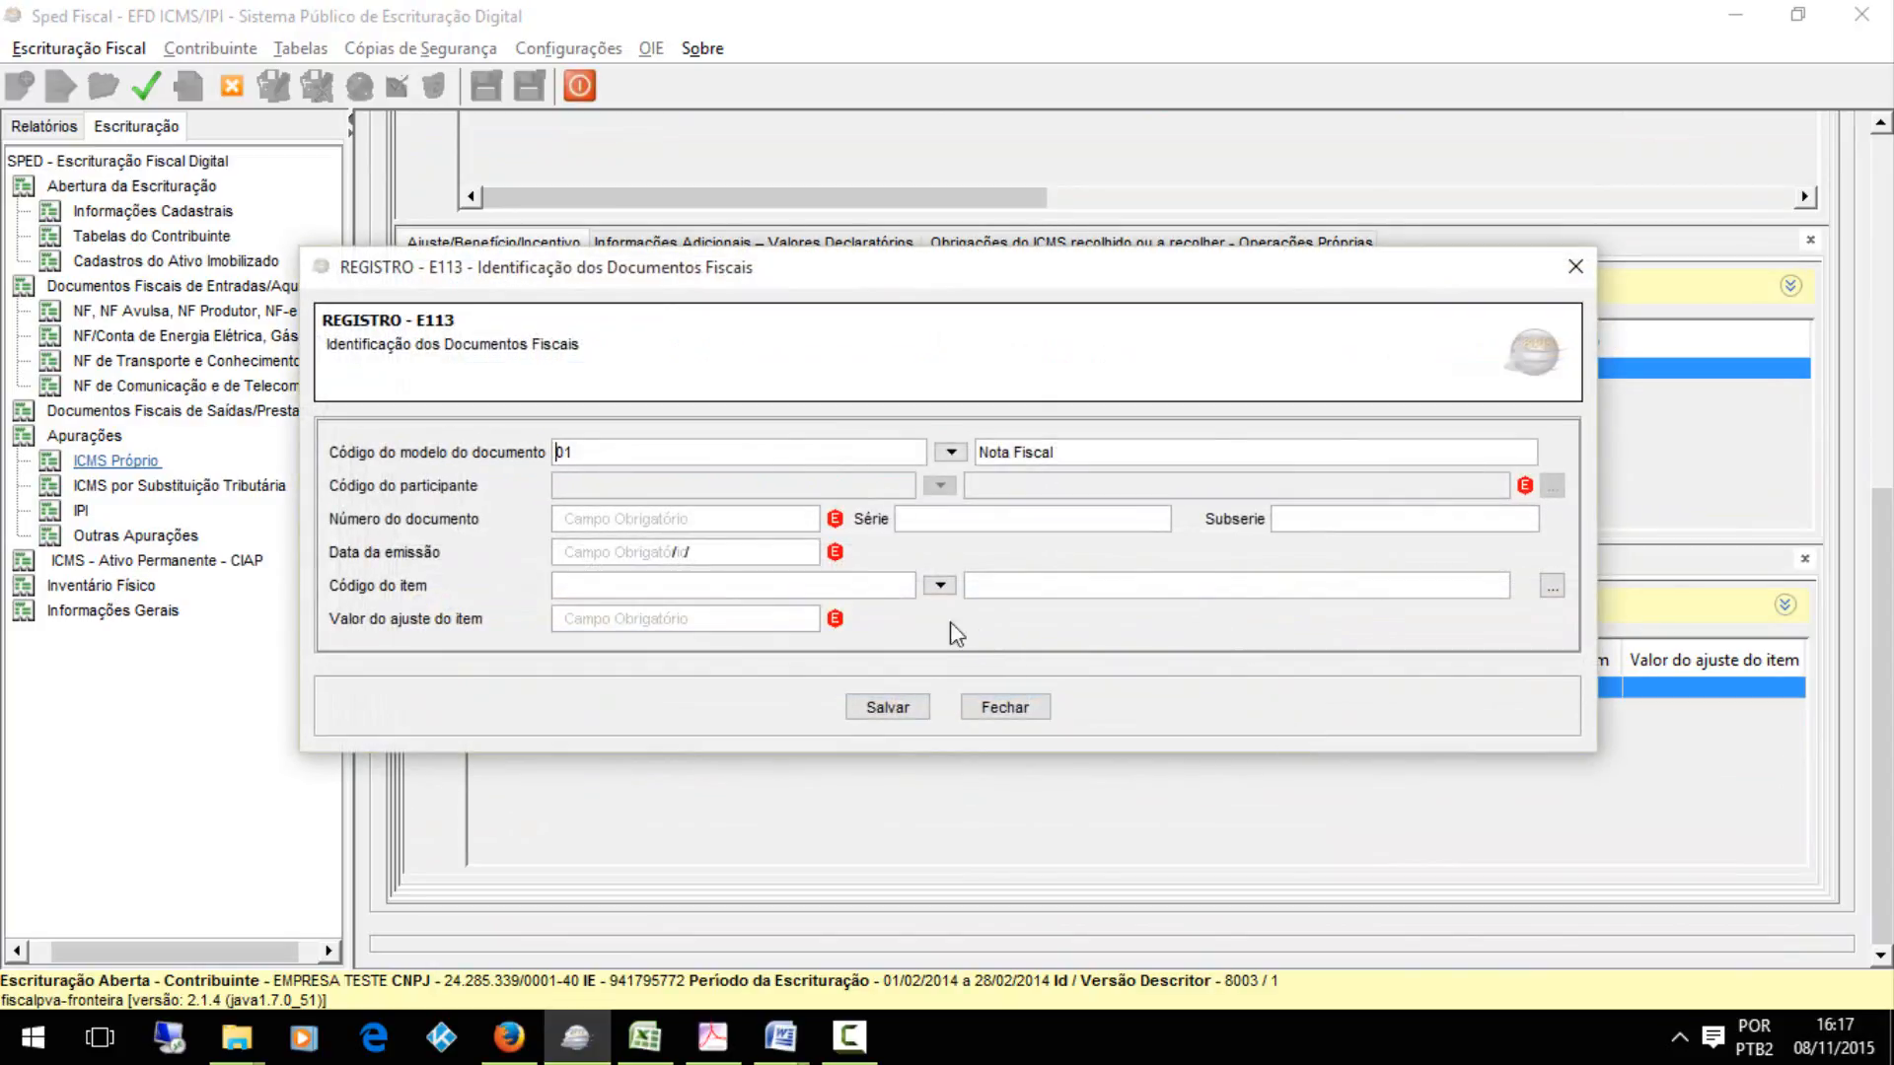
click(887, 708)
click(881, 709)
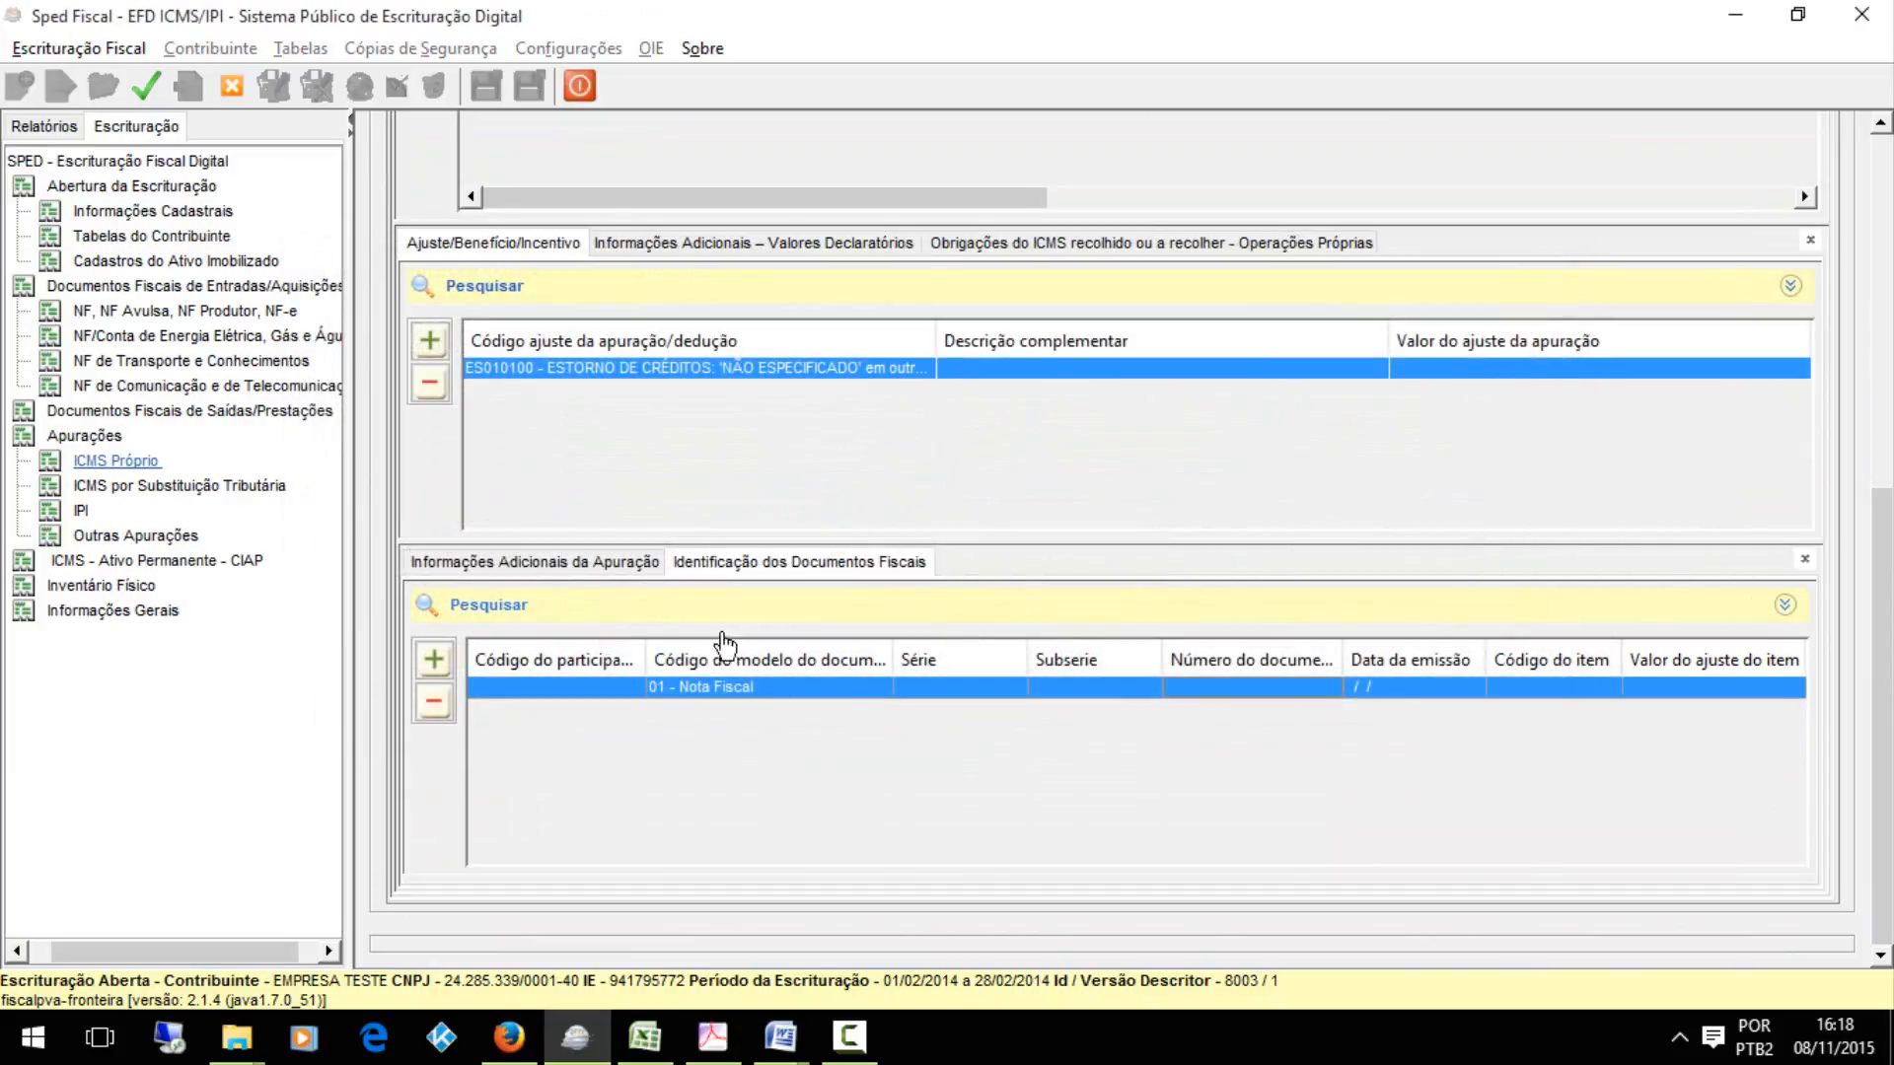
click(572, 559)
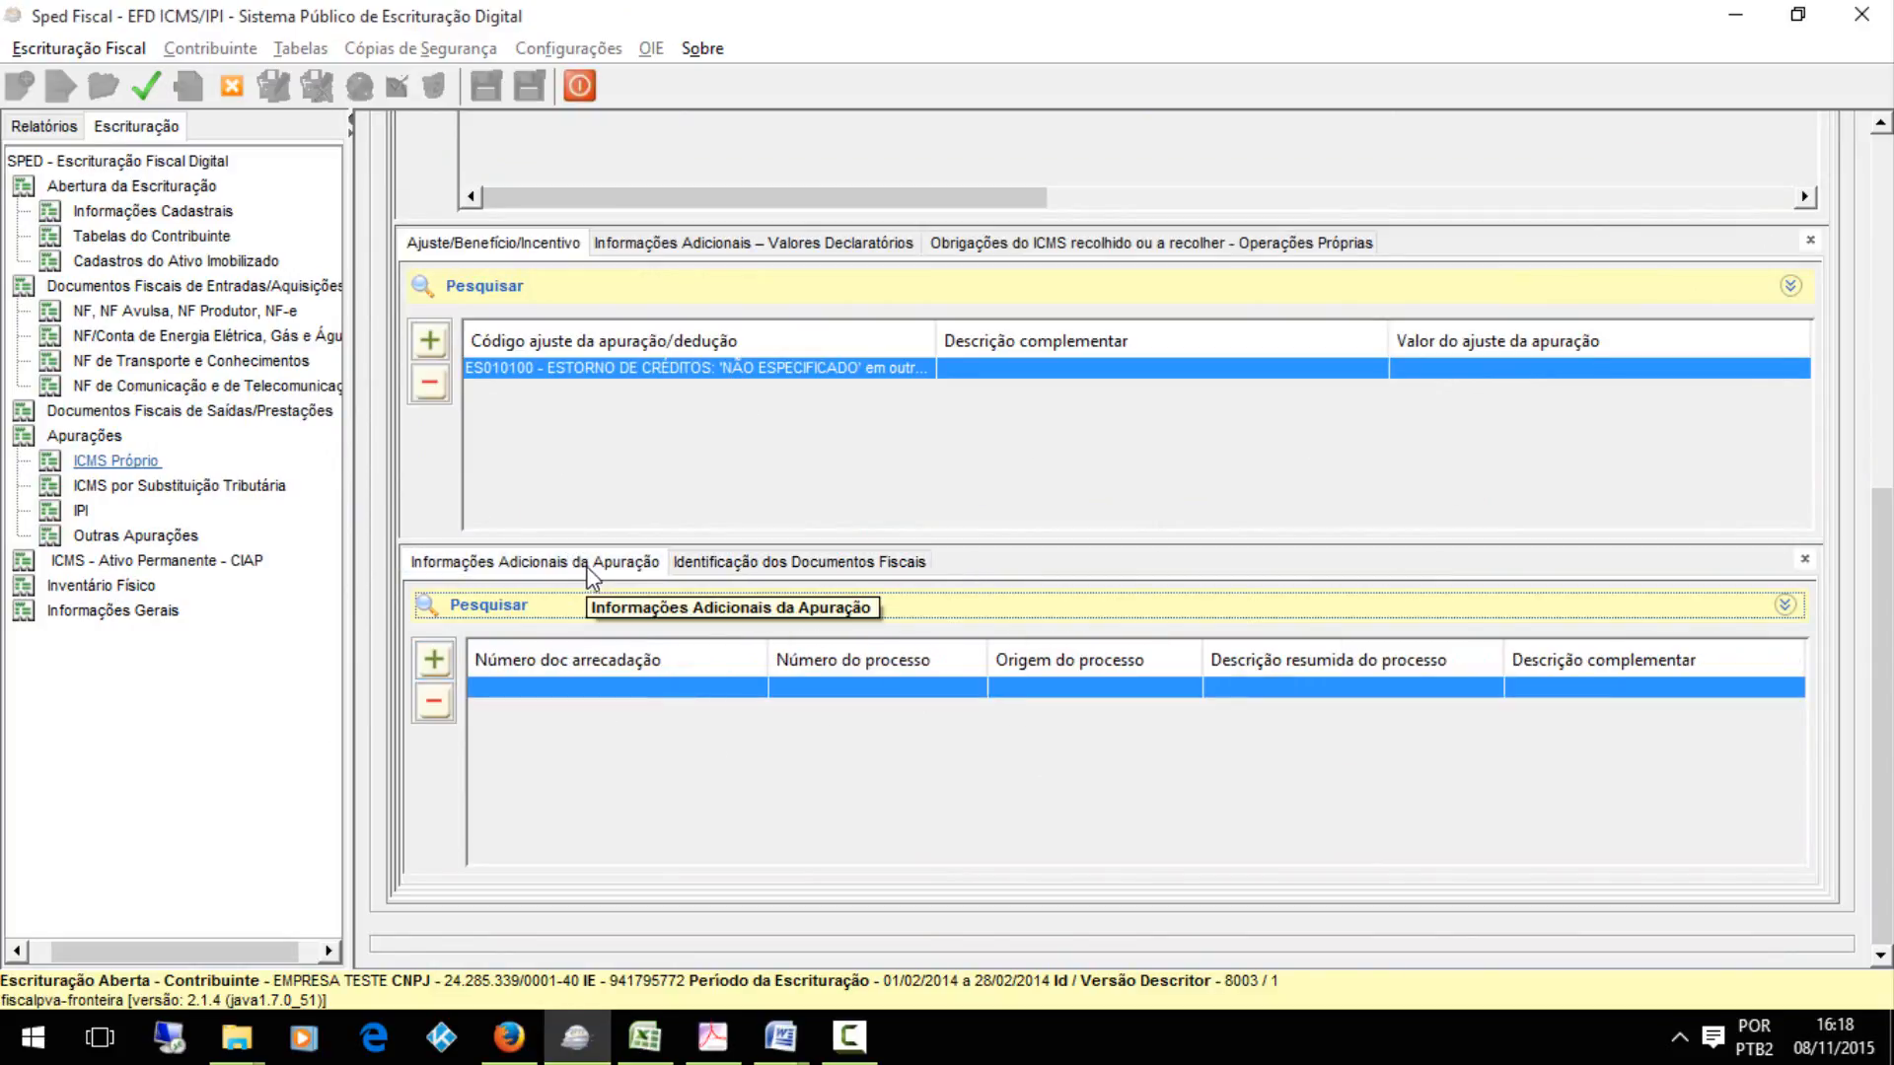
double_click(692, 689)
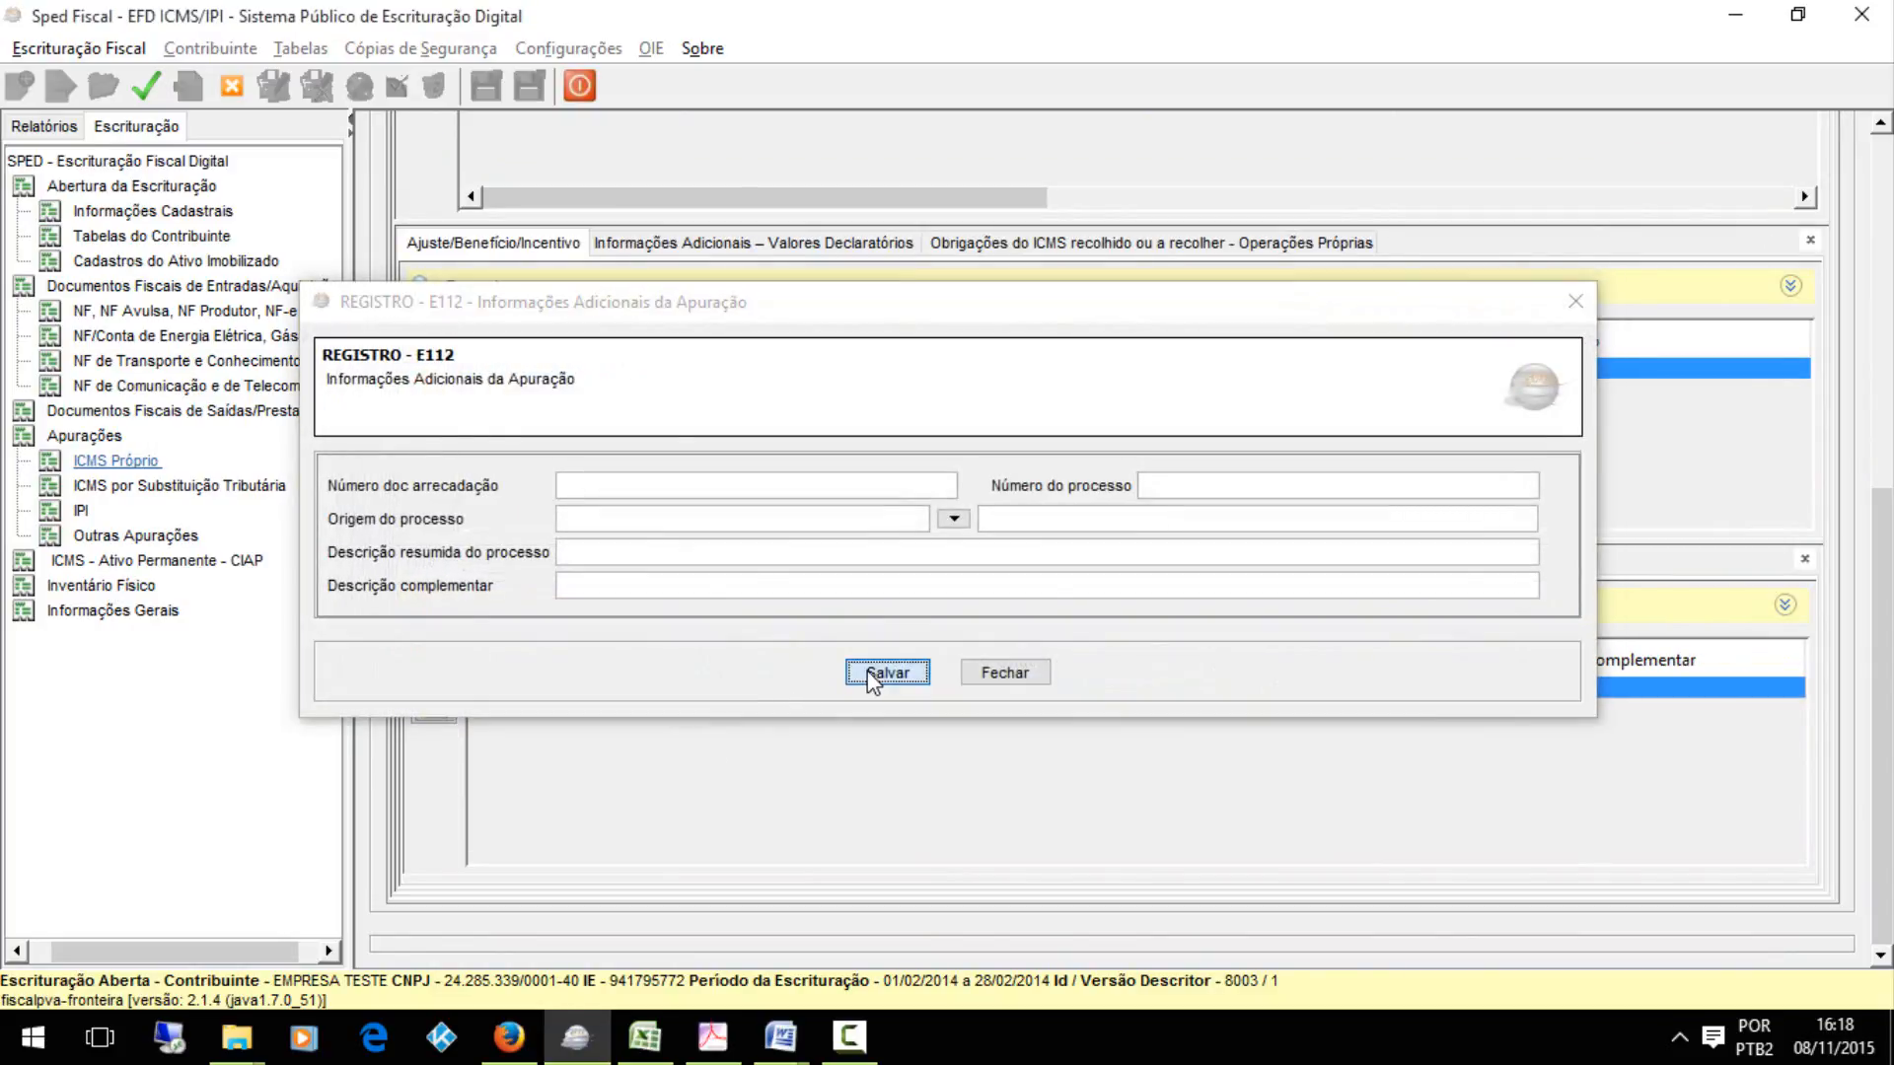
click(868, 670)
click(905, 561)
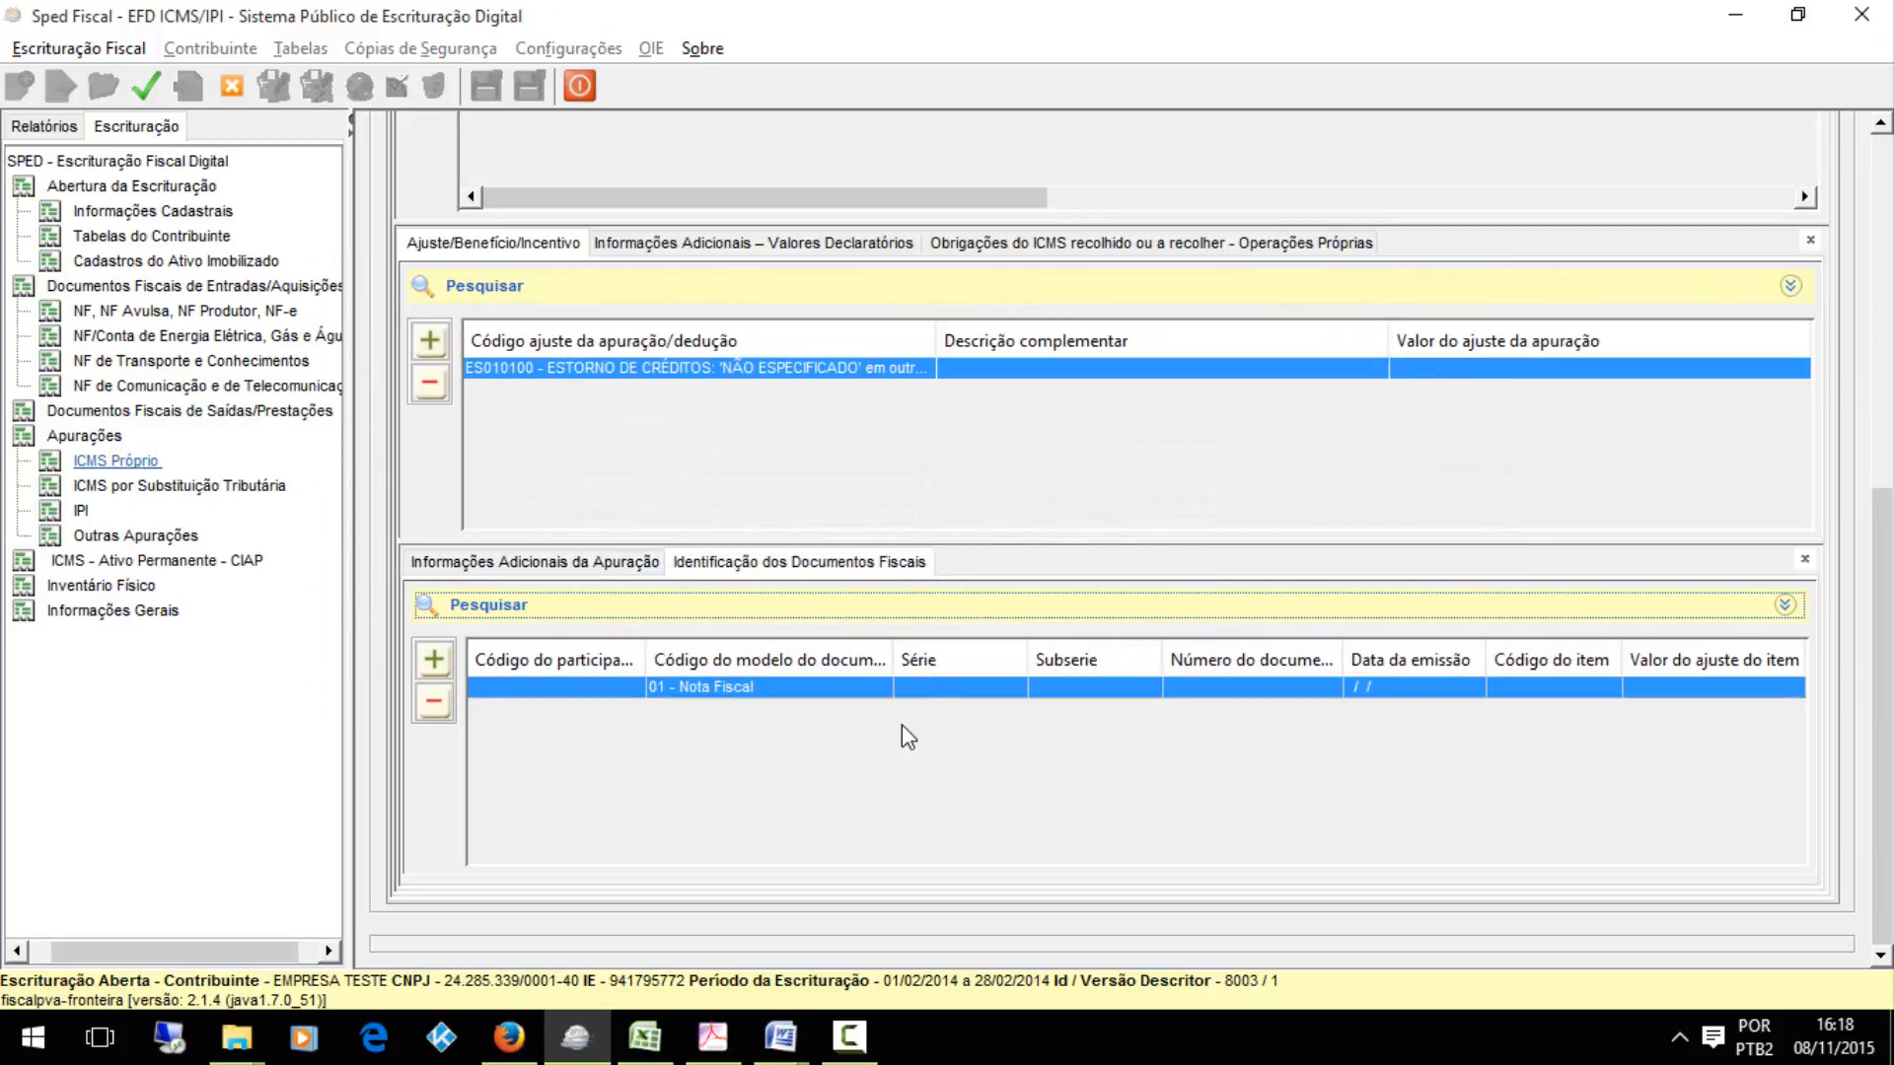
double_click(921, 691)
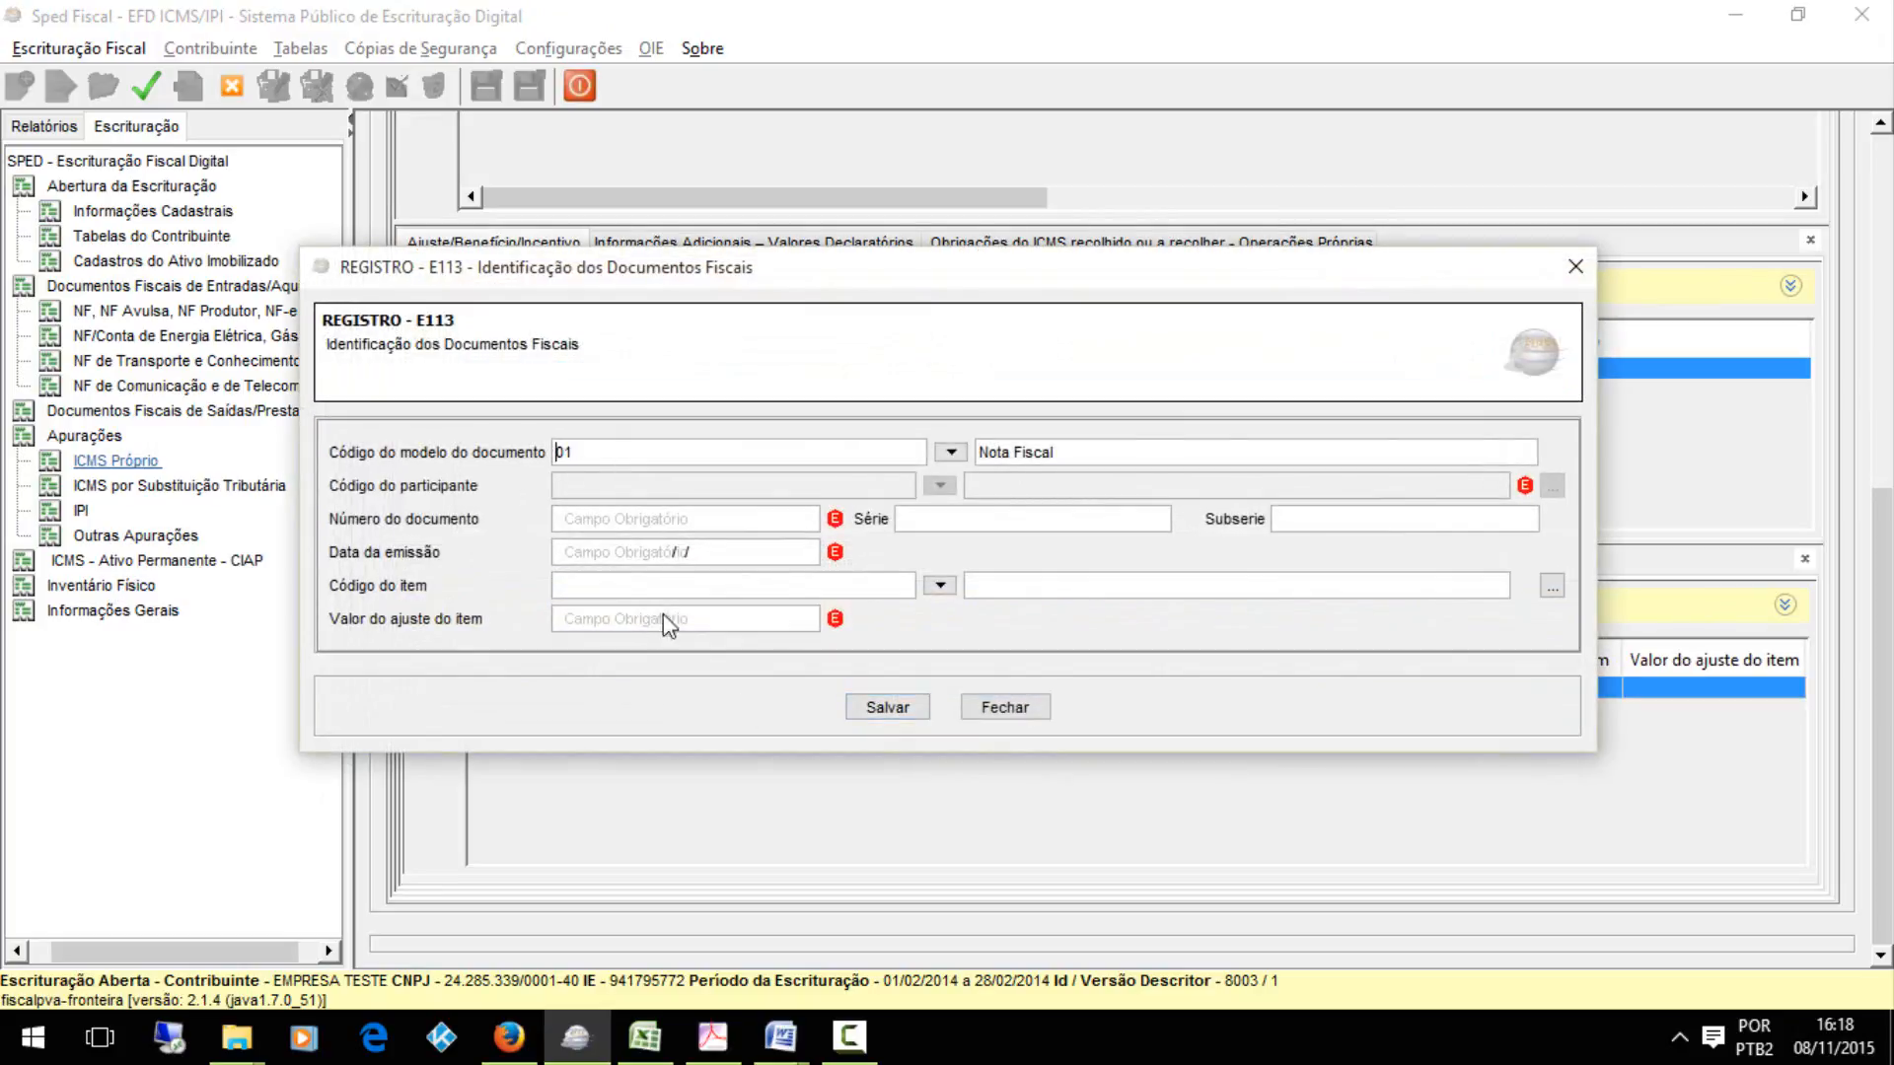
click(887, 706)
Examine the fields of the E111 Ajuste/Benefício/Incentivo record for code ES010100 without changing them
drag(1884, 672, 1884, 573)
double_click(932, 572)
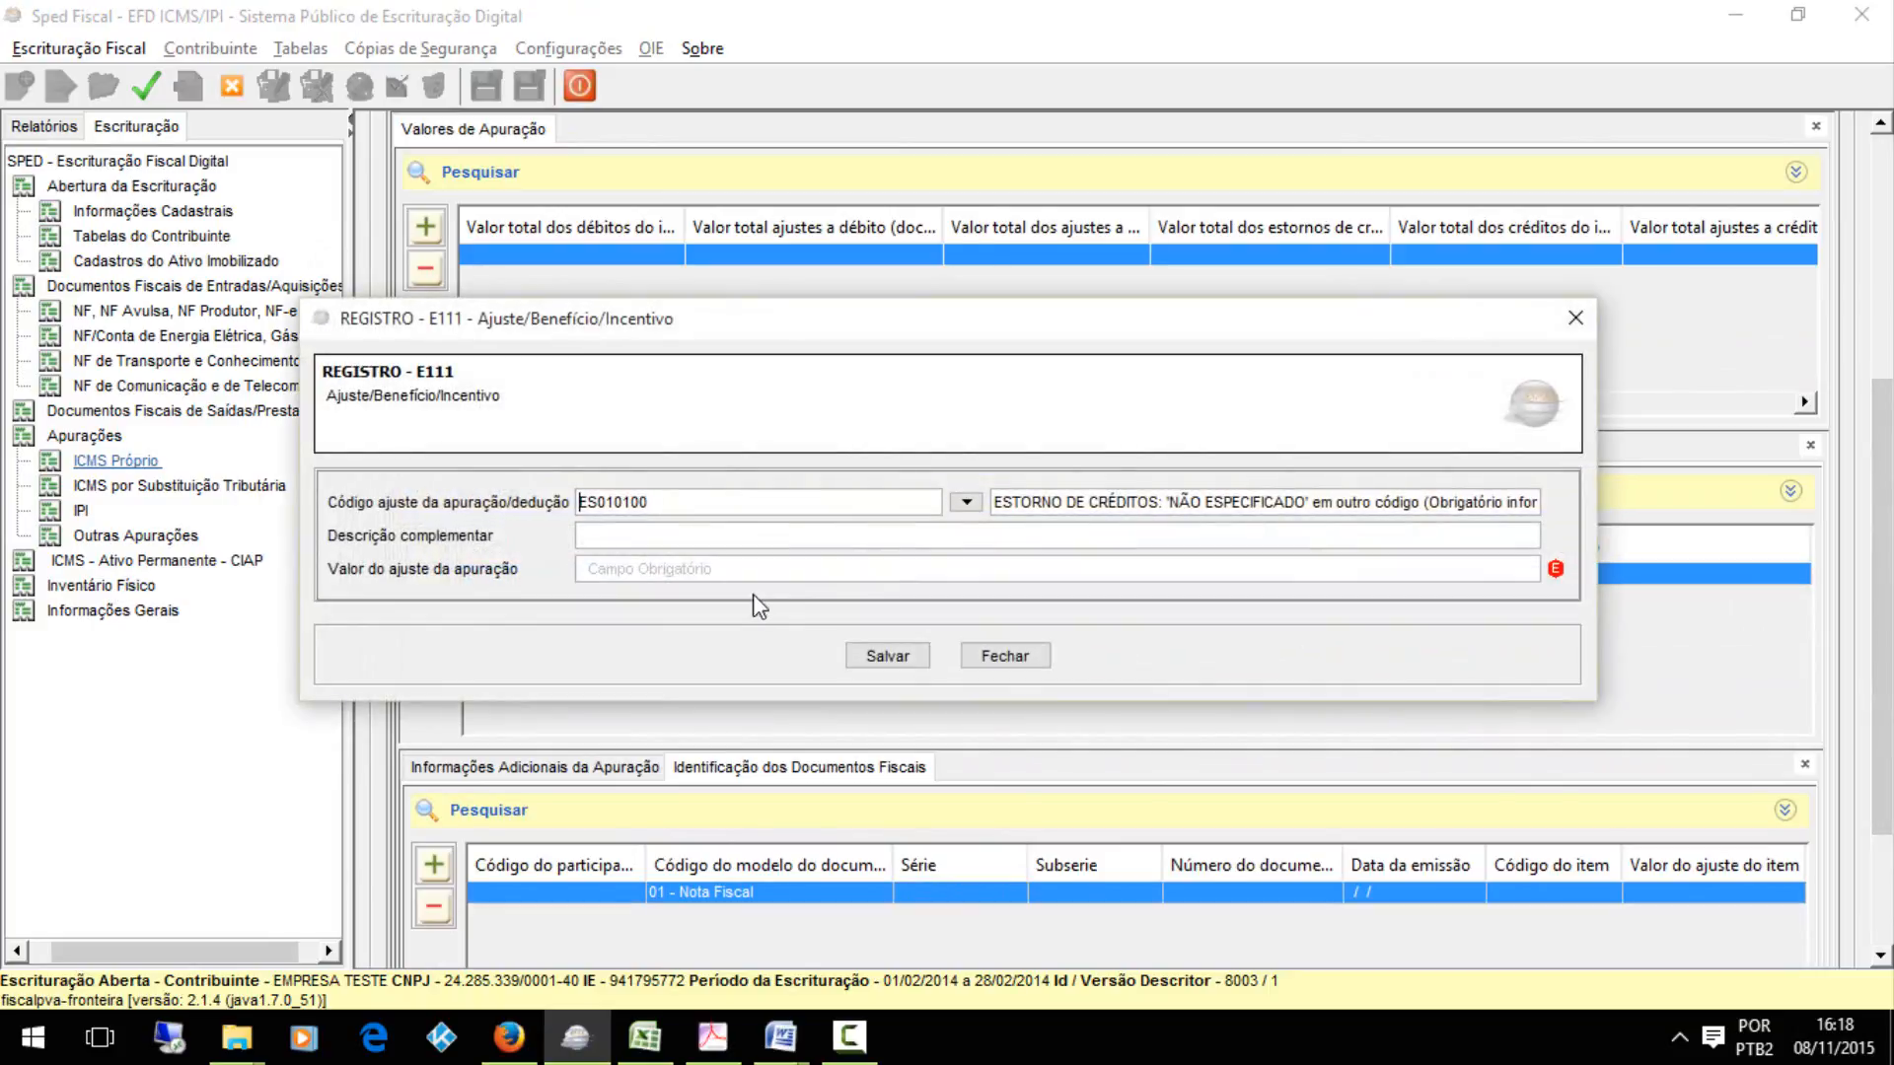
click(886, 656)
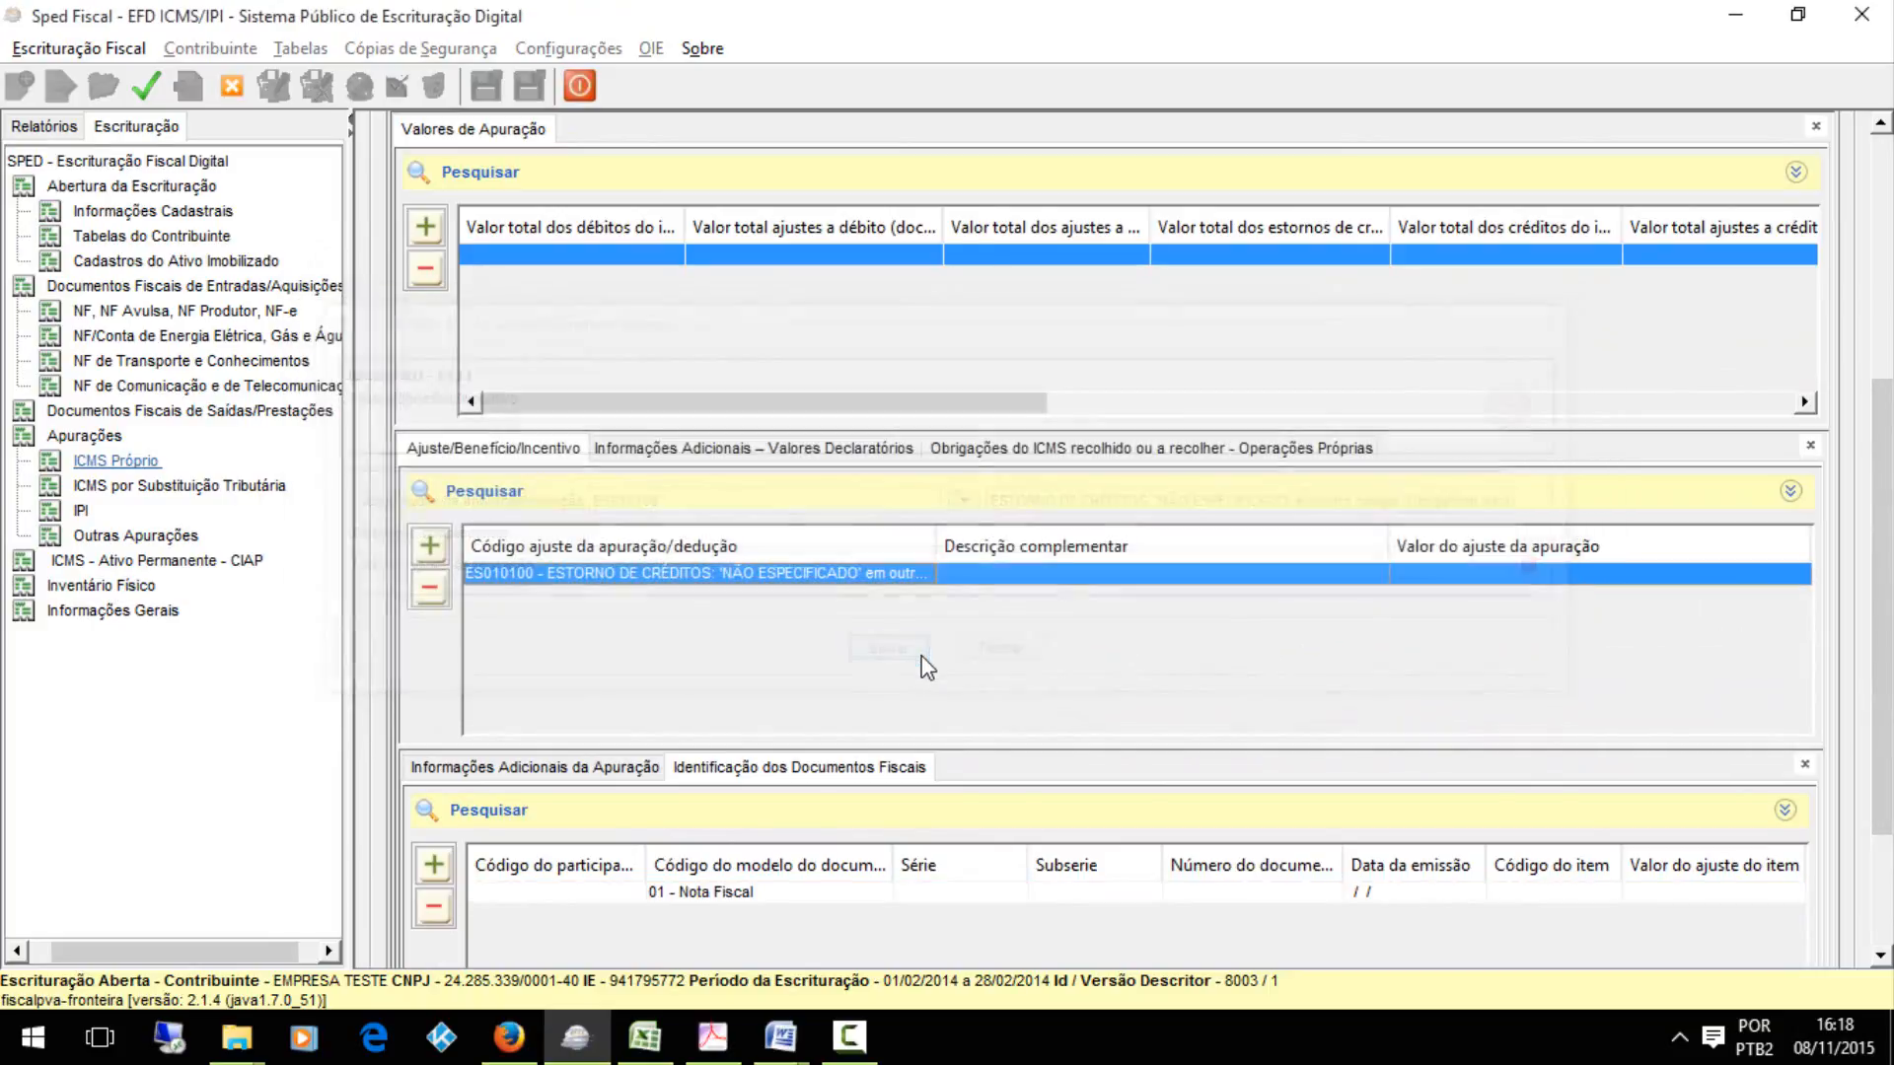
Examine the mandatory total fields of the E110 Valores de Apuração record, including the fiscal document debit adjustments and extra-apuração values
scroll(1115, 542, up, 1)
drag(1883, 402, 1882, 312)
double_click(1168, 472)
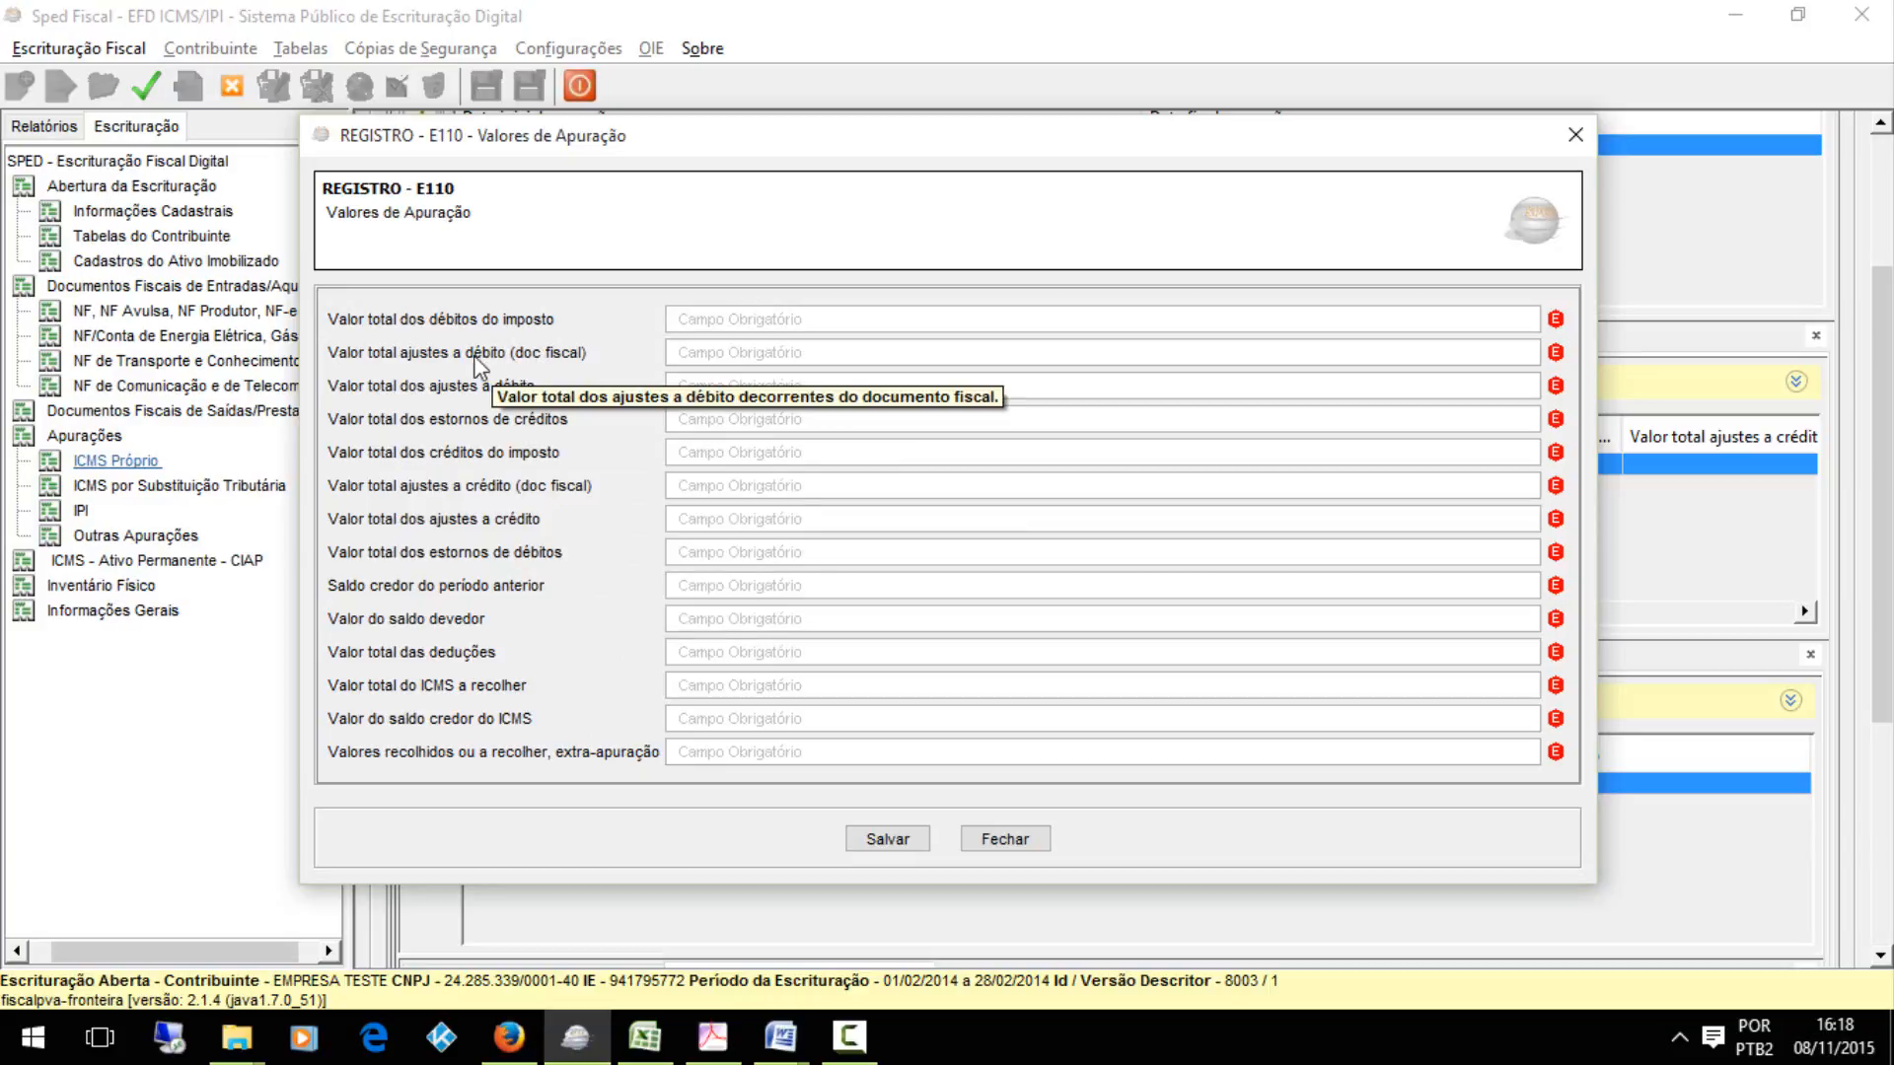
click(715, 351)
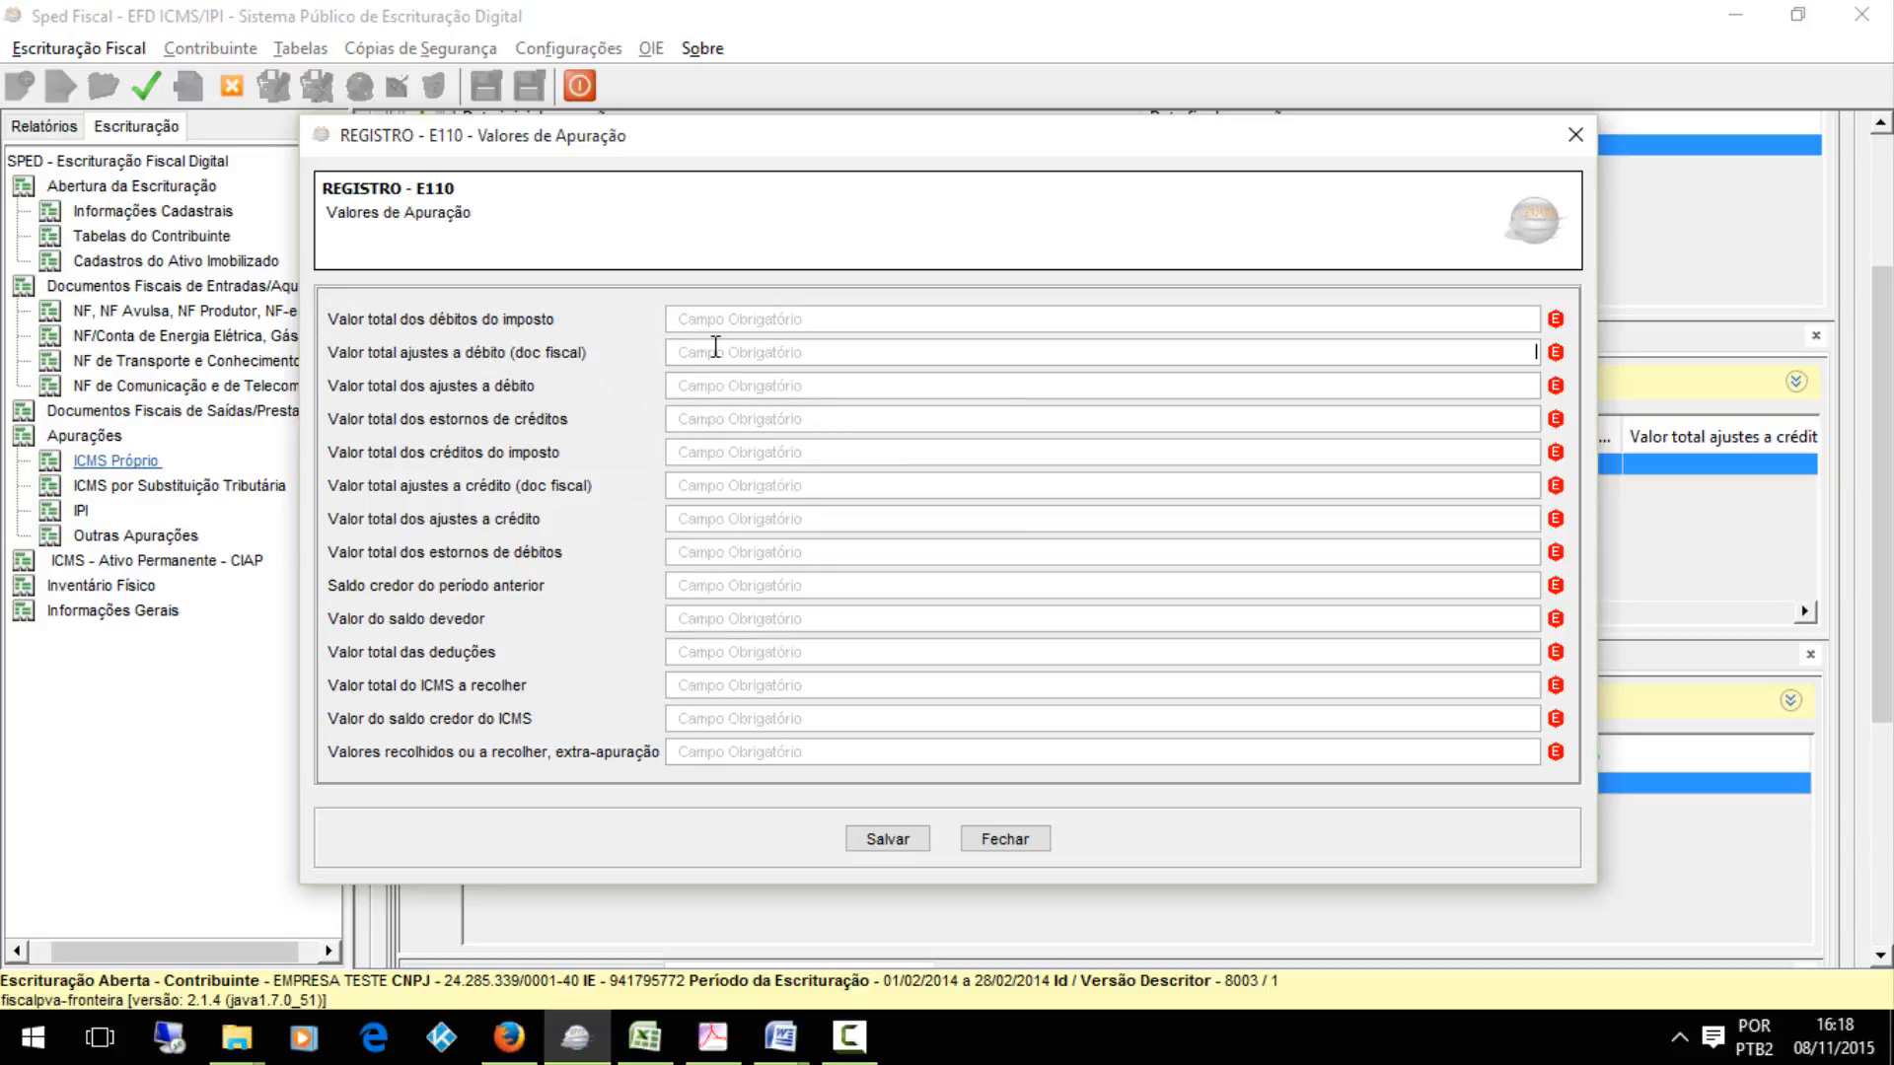
click(884, 840)
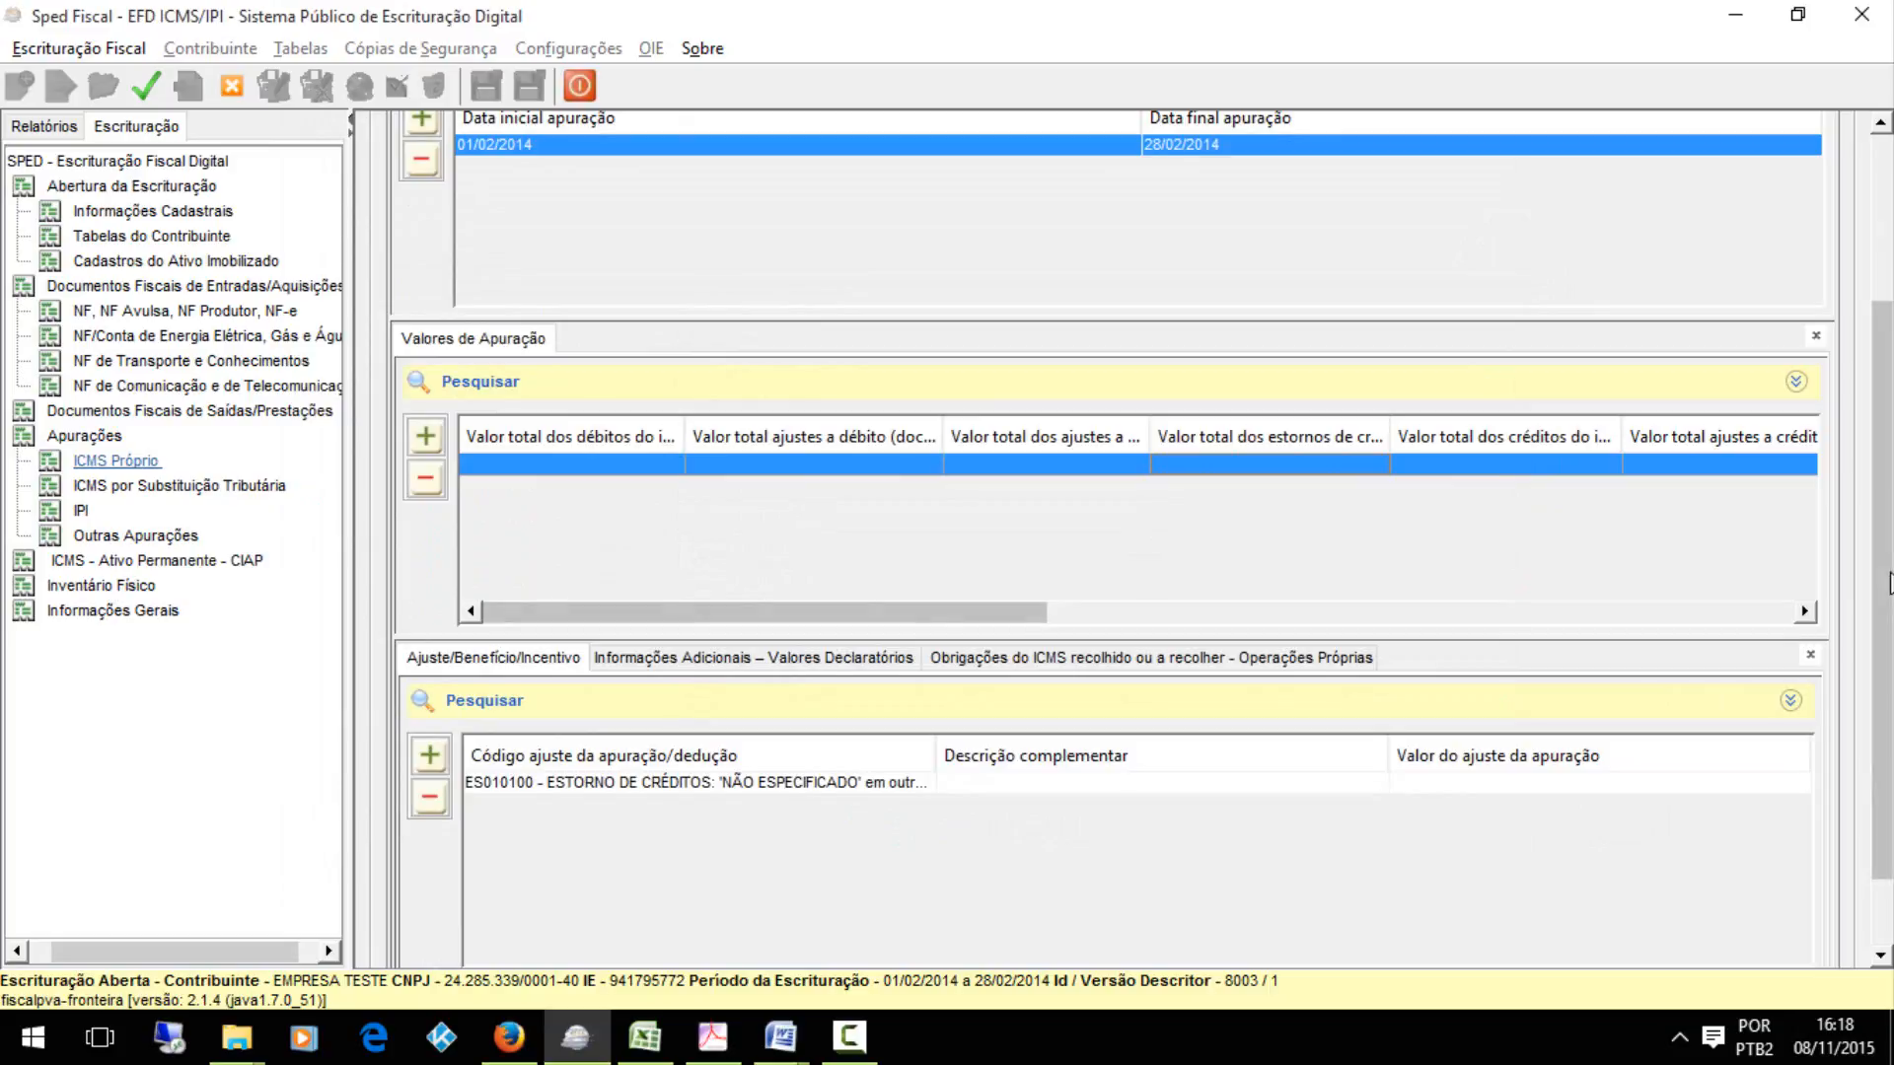
scroll(1736, 671, down, 2)
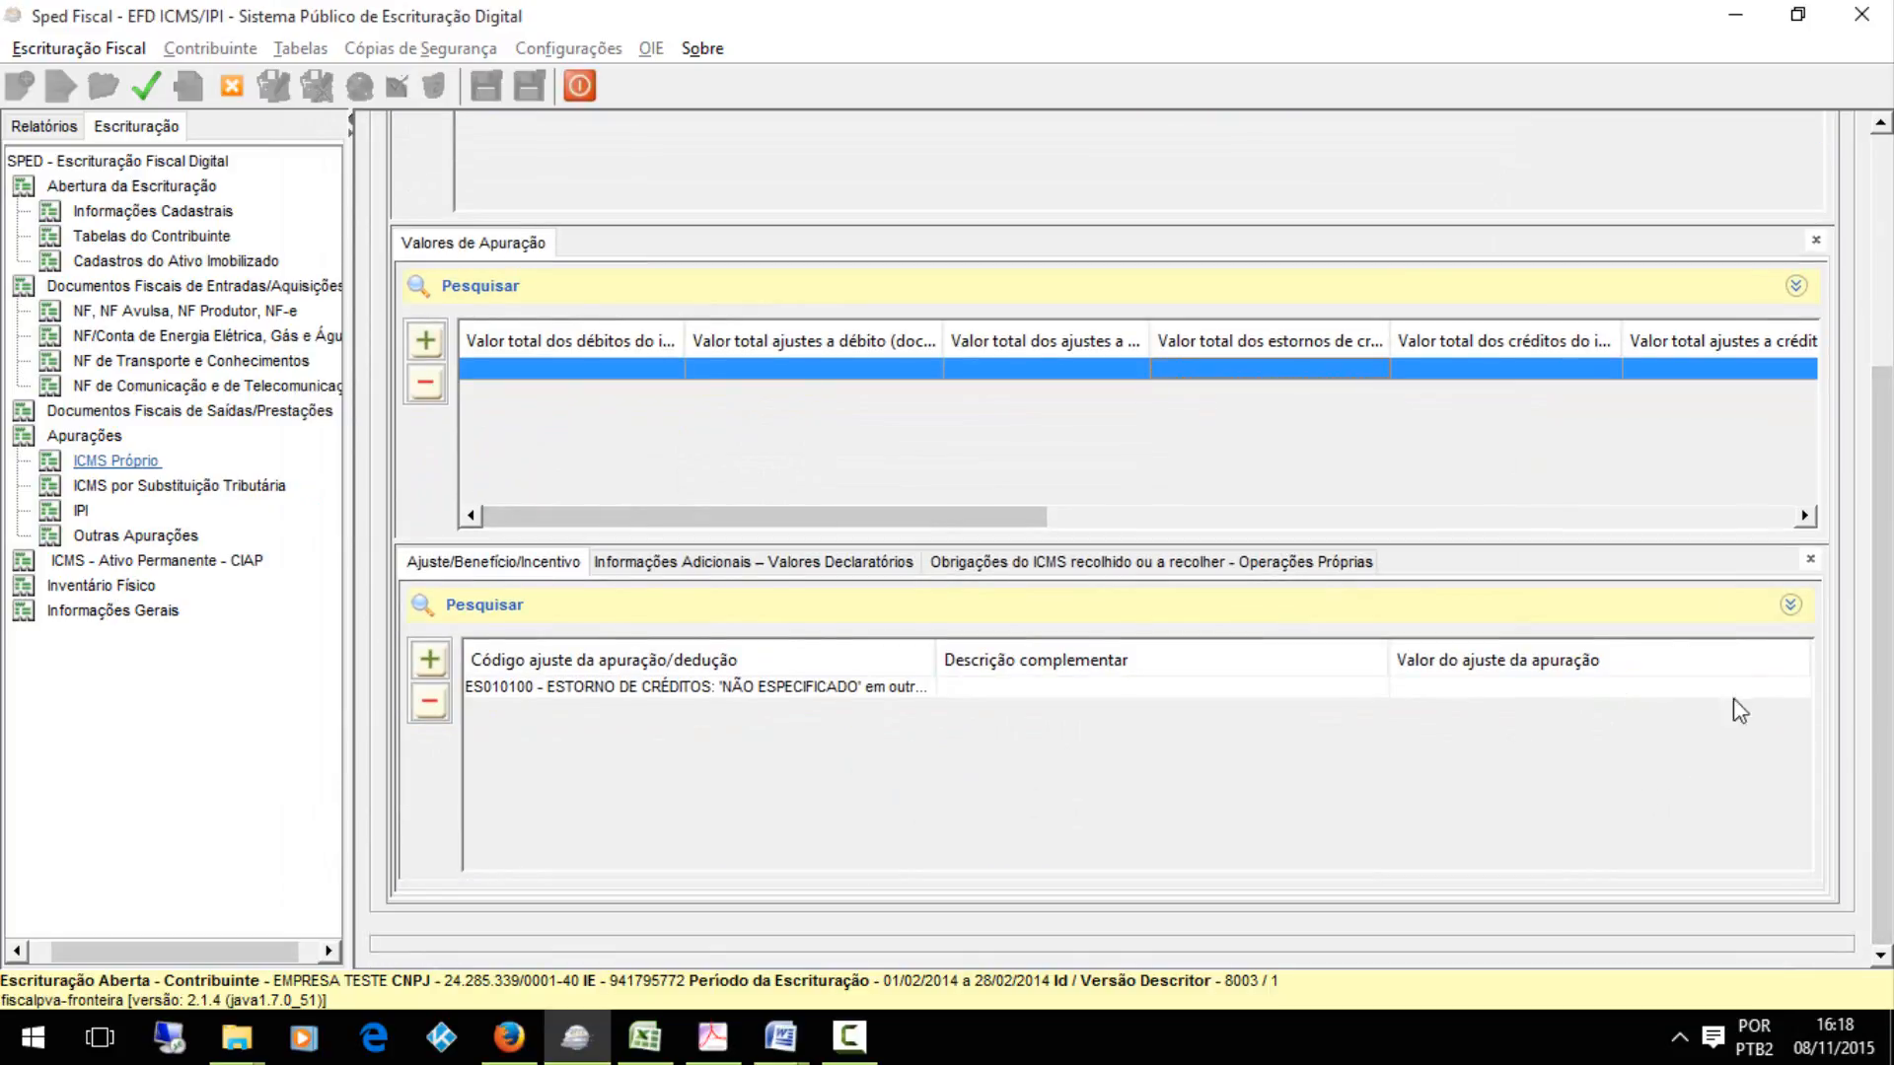
scroll(1227, 466, up, 7)
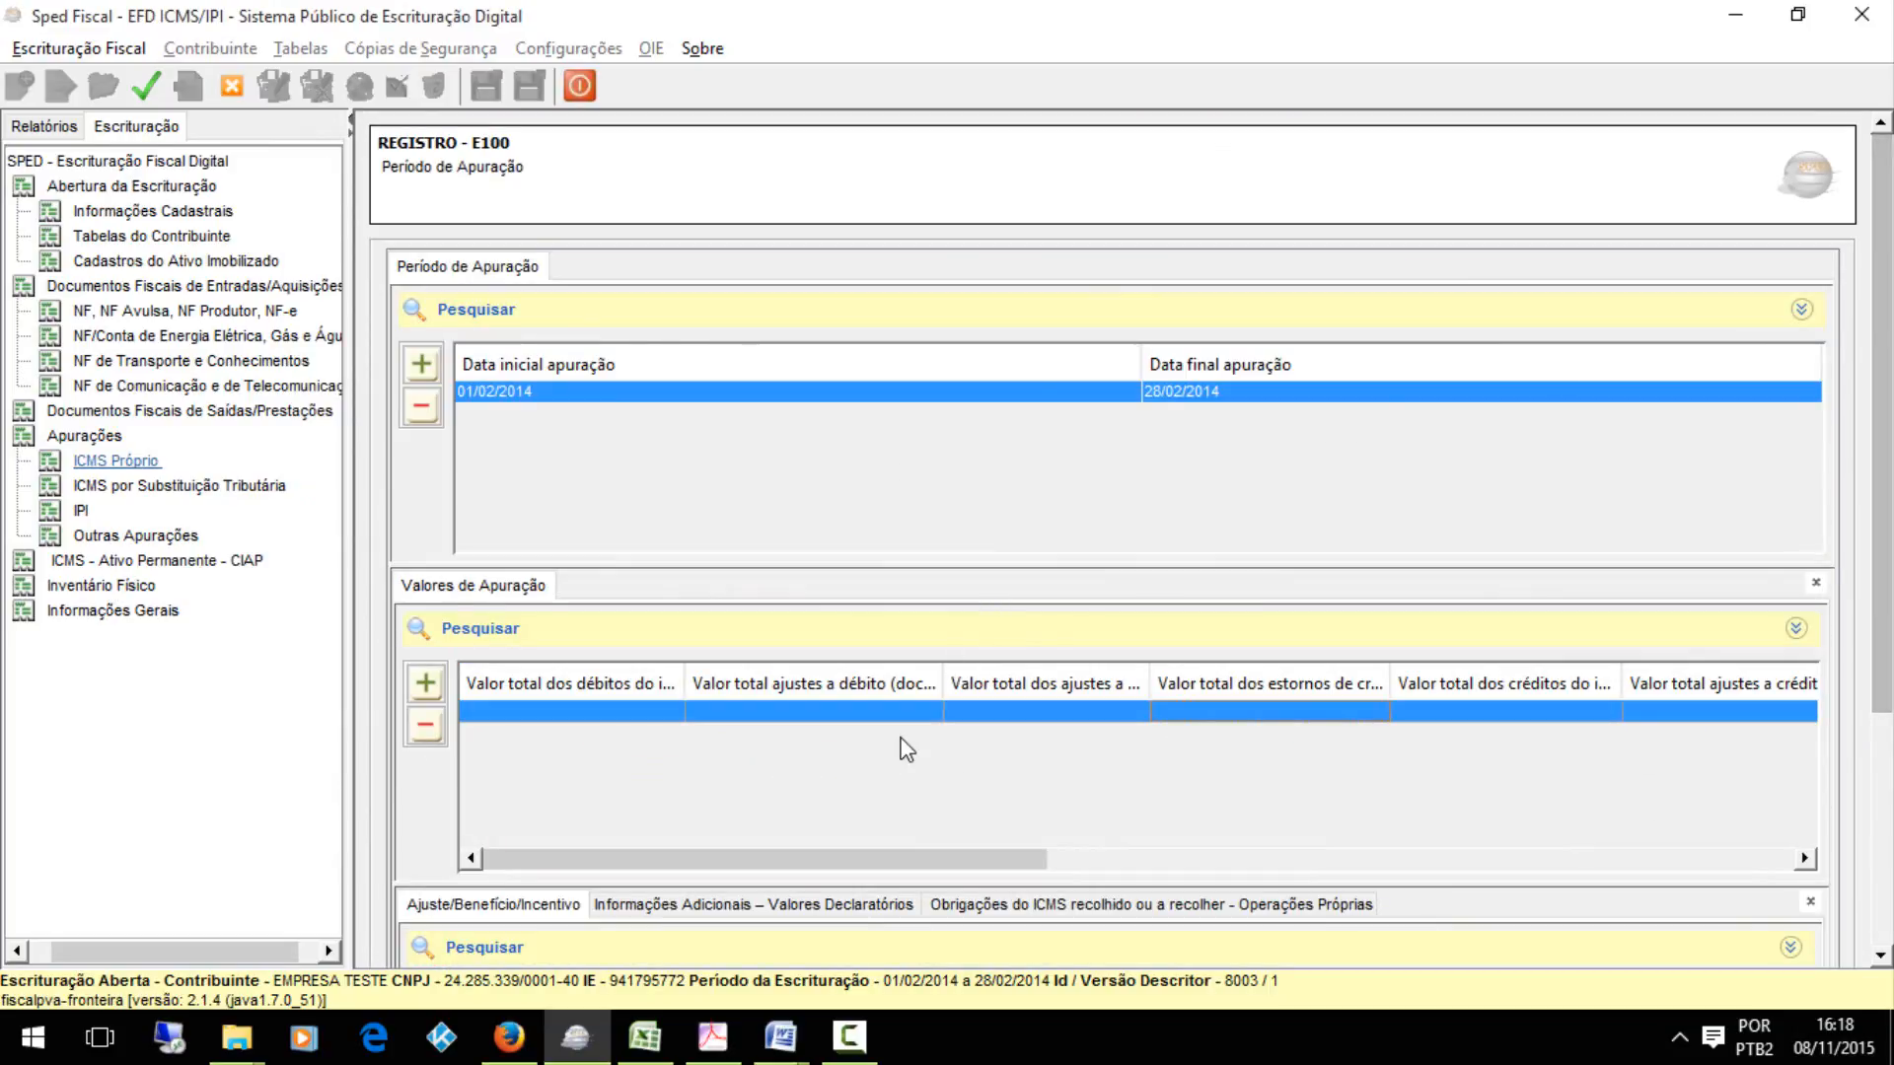
double_click(938, 711)
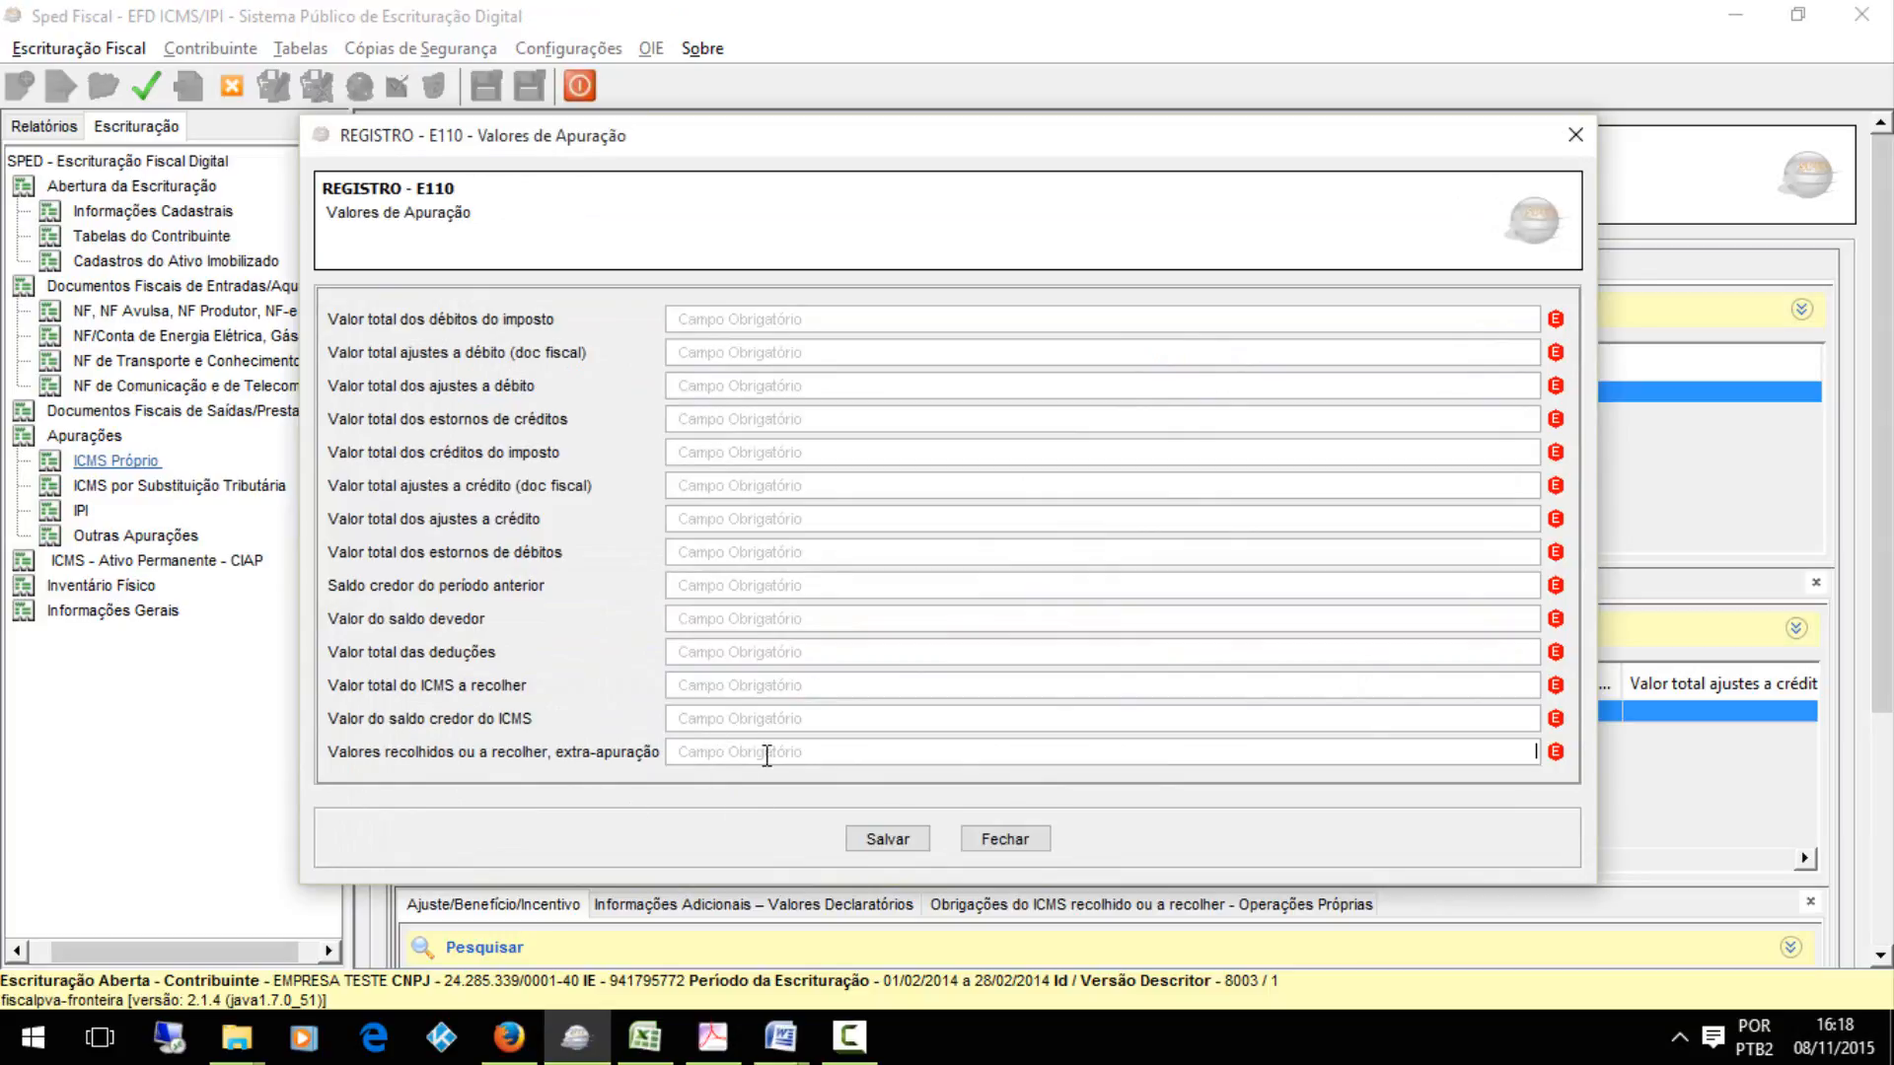
click(920, 833)
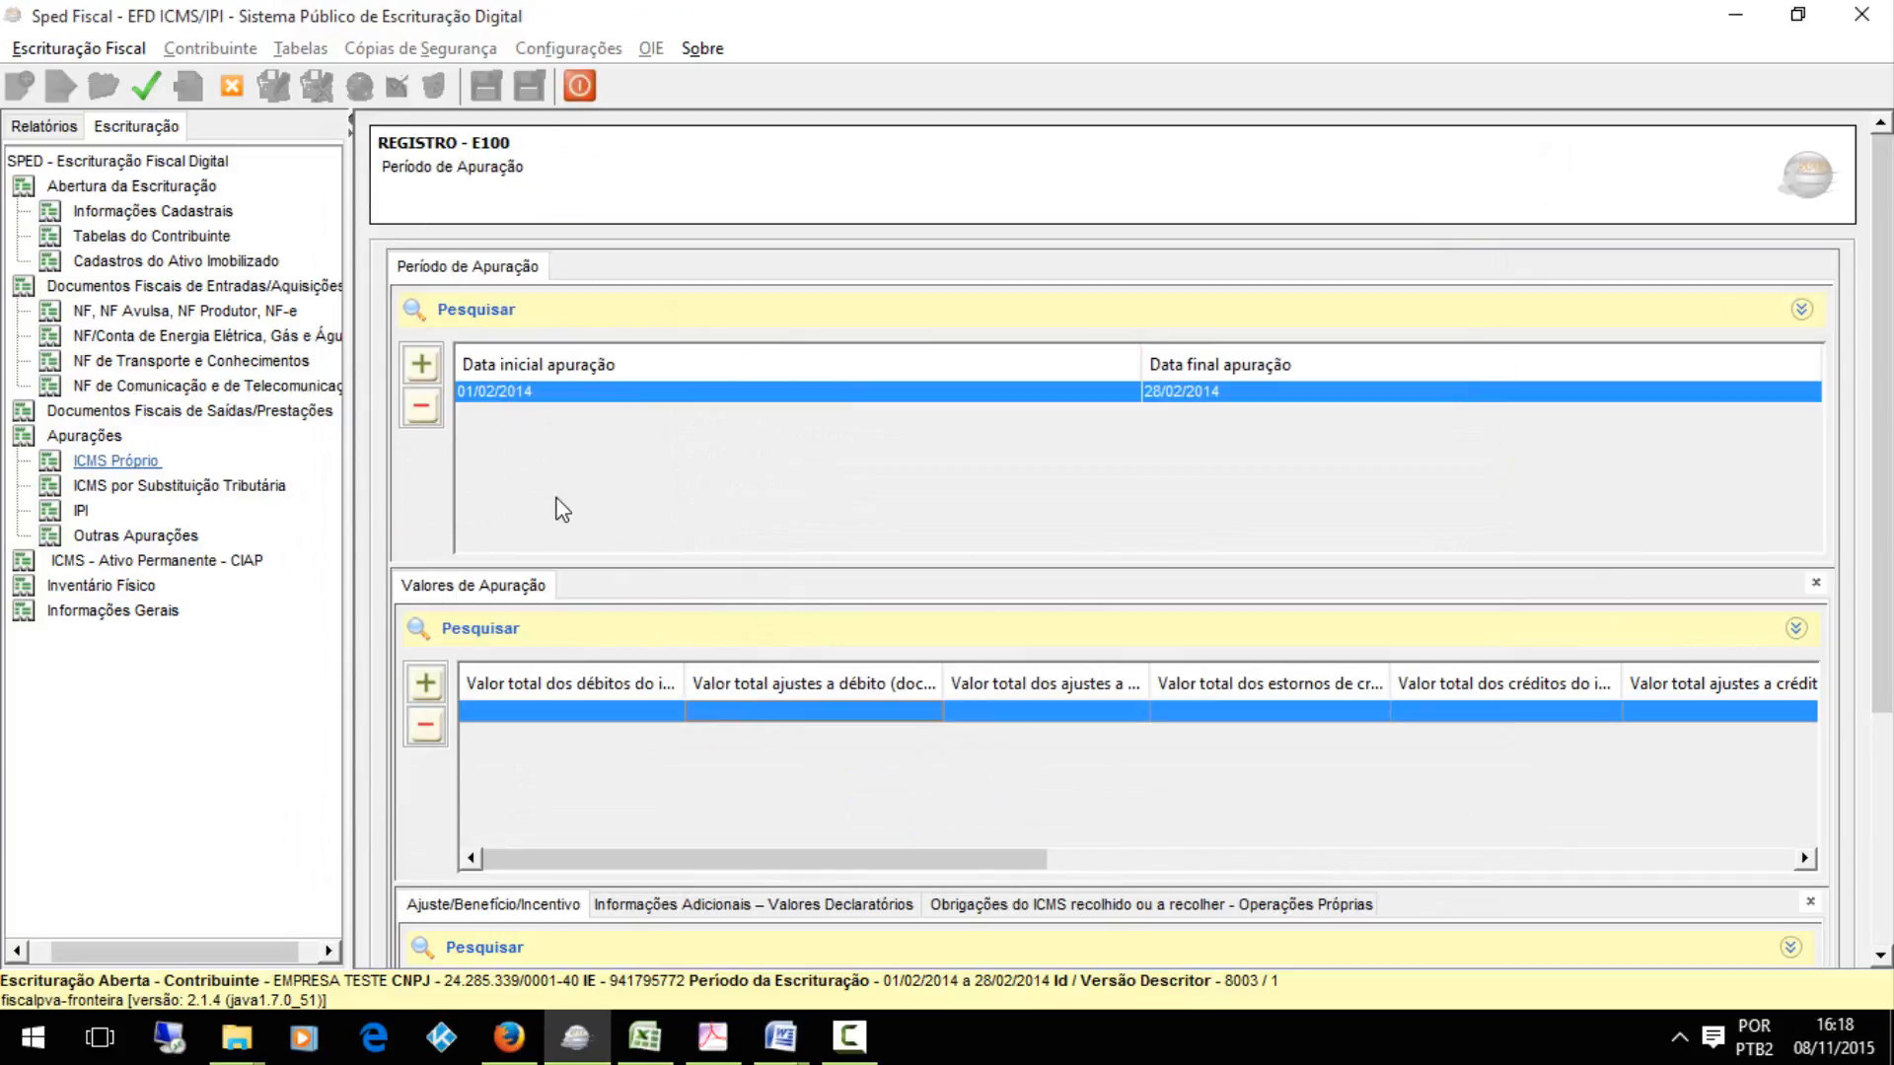
Add an ICMS por Substituição Tributária E200 period for MG (Minas Gerais) from 01/02/2014 to 28/02/2014 and save it
click(258, 488)
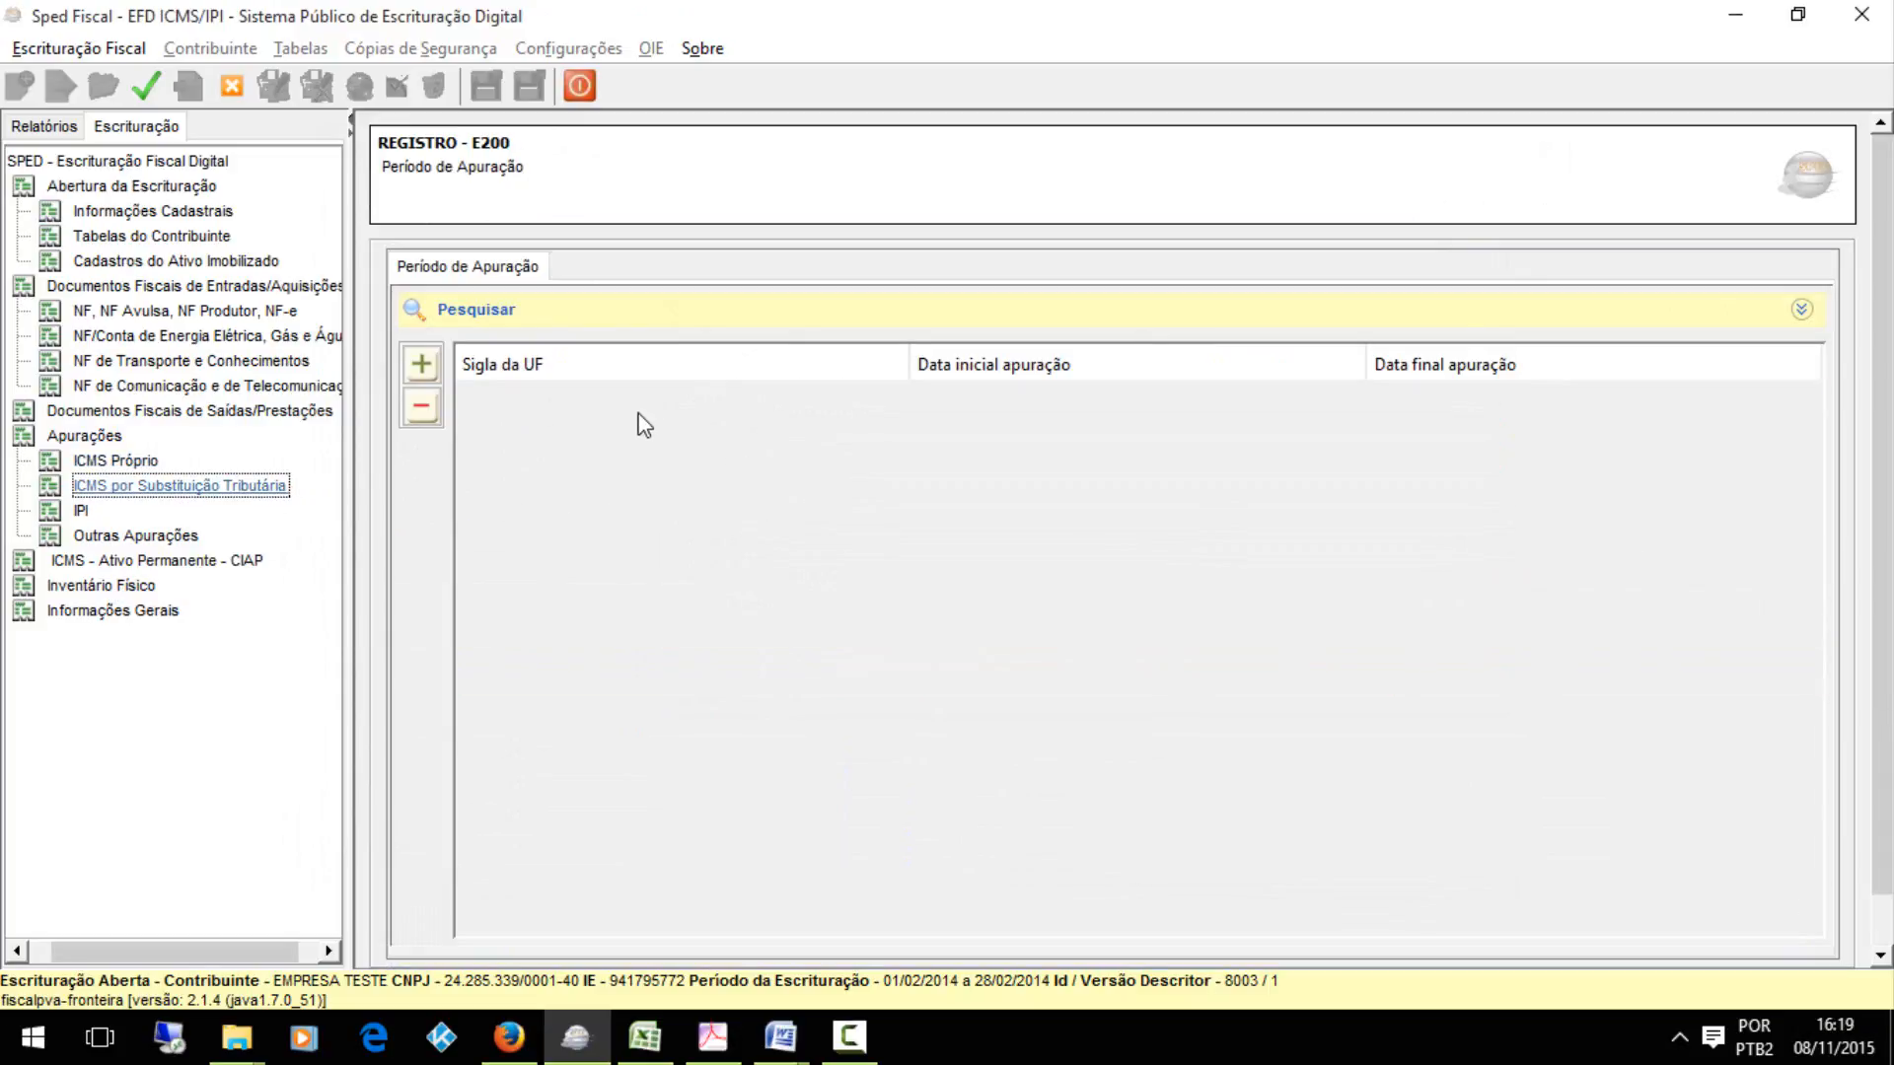
click(423, 361)
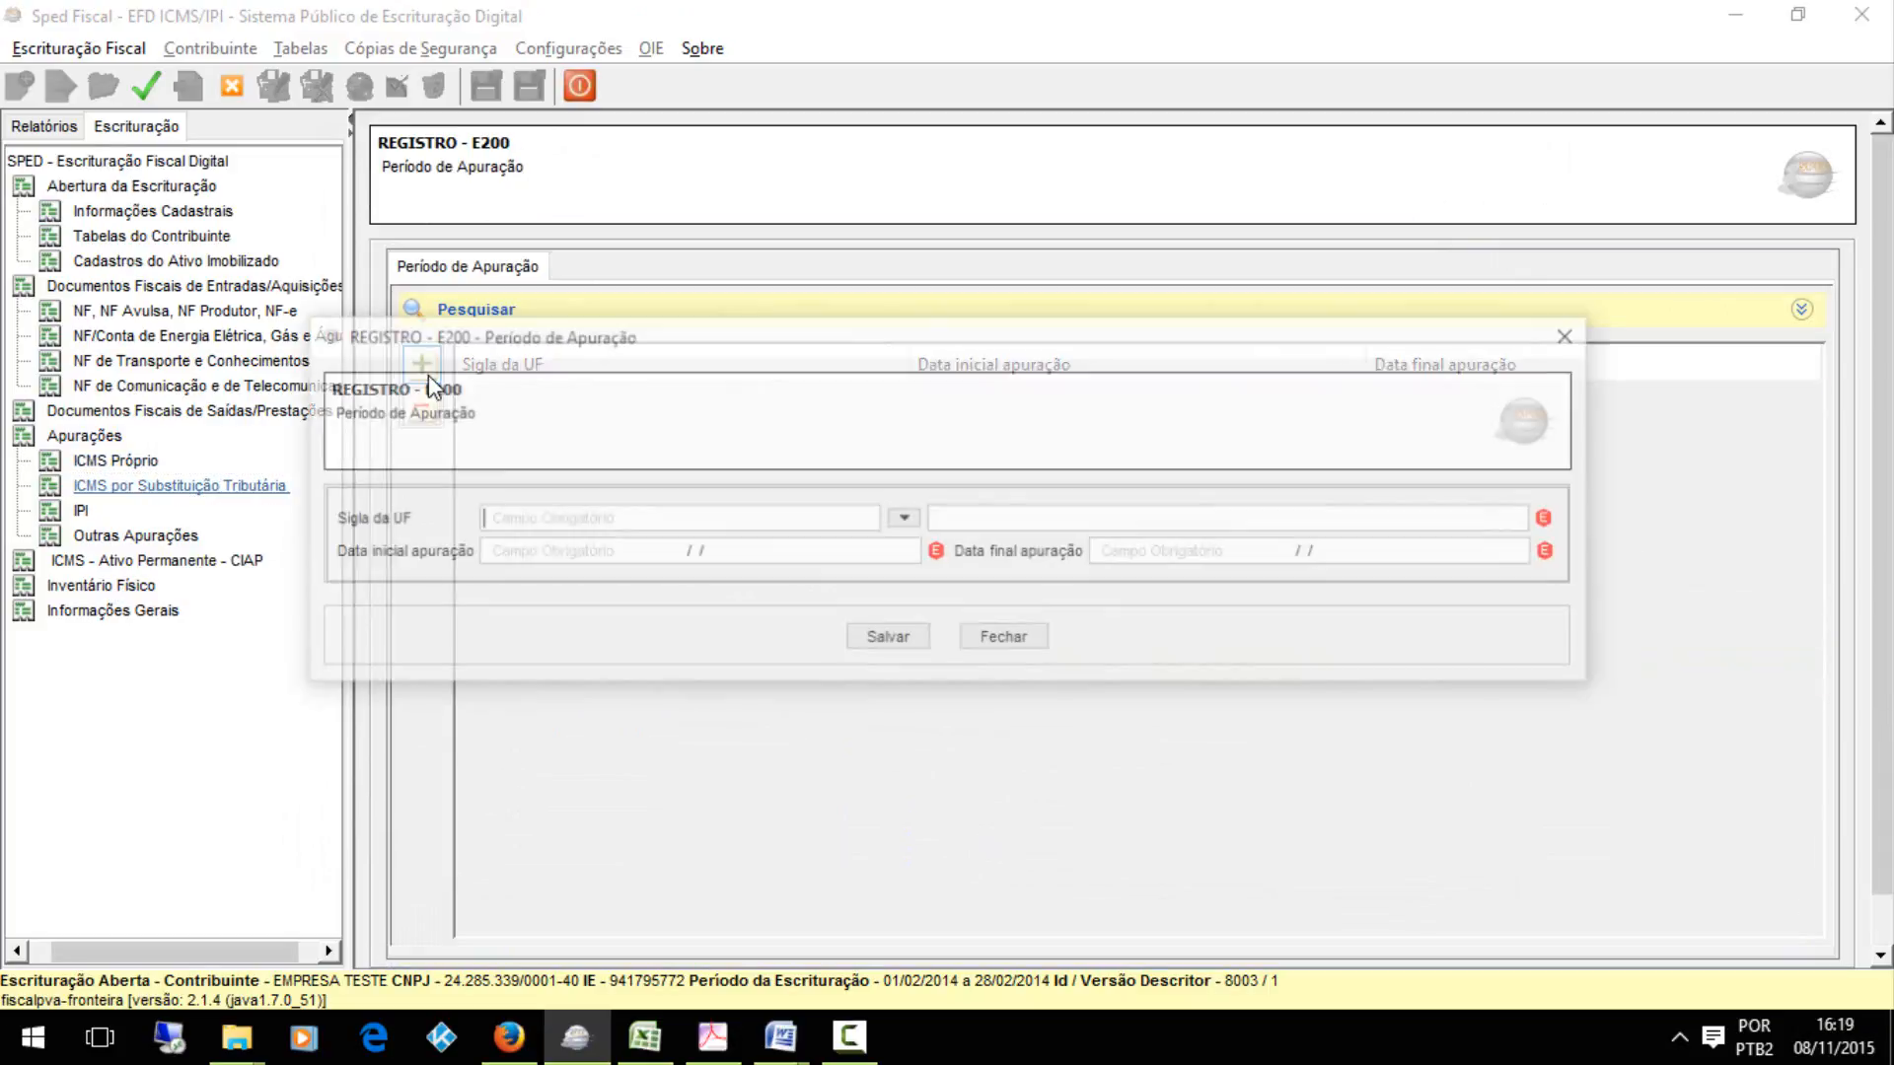
click(902, 520)
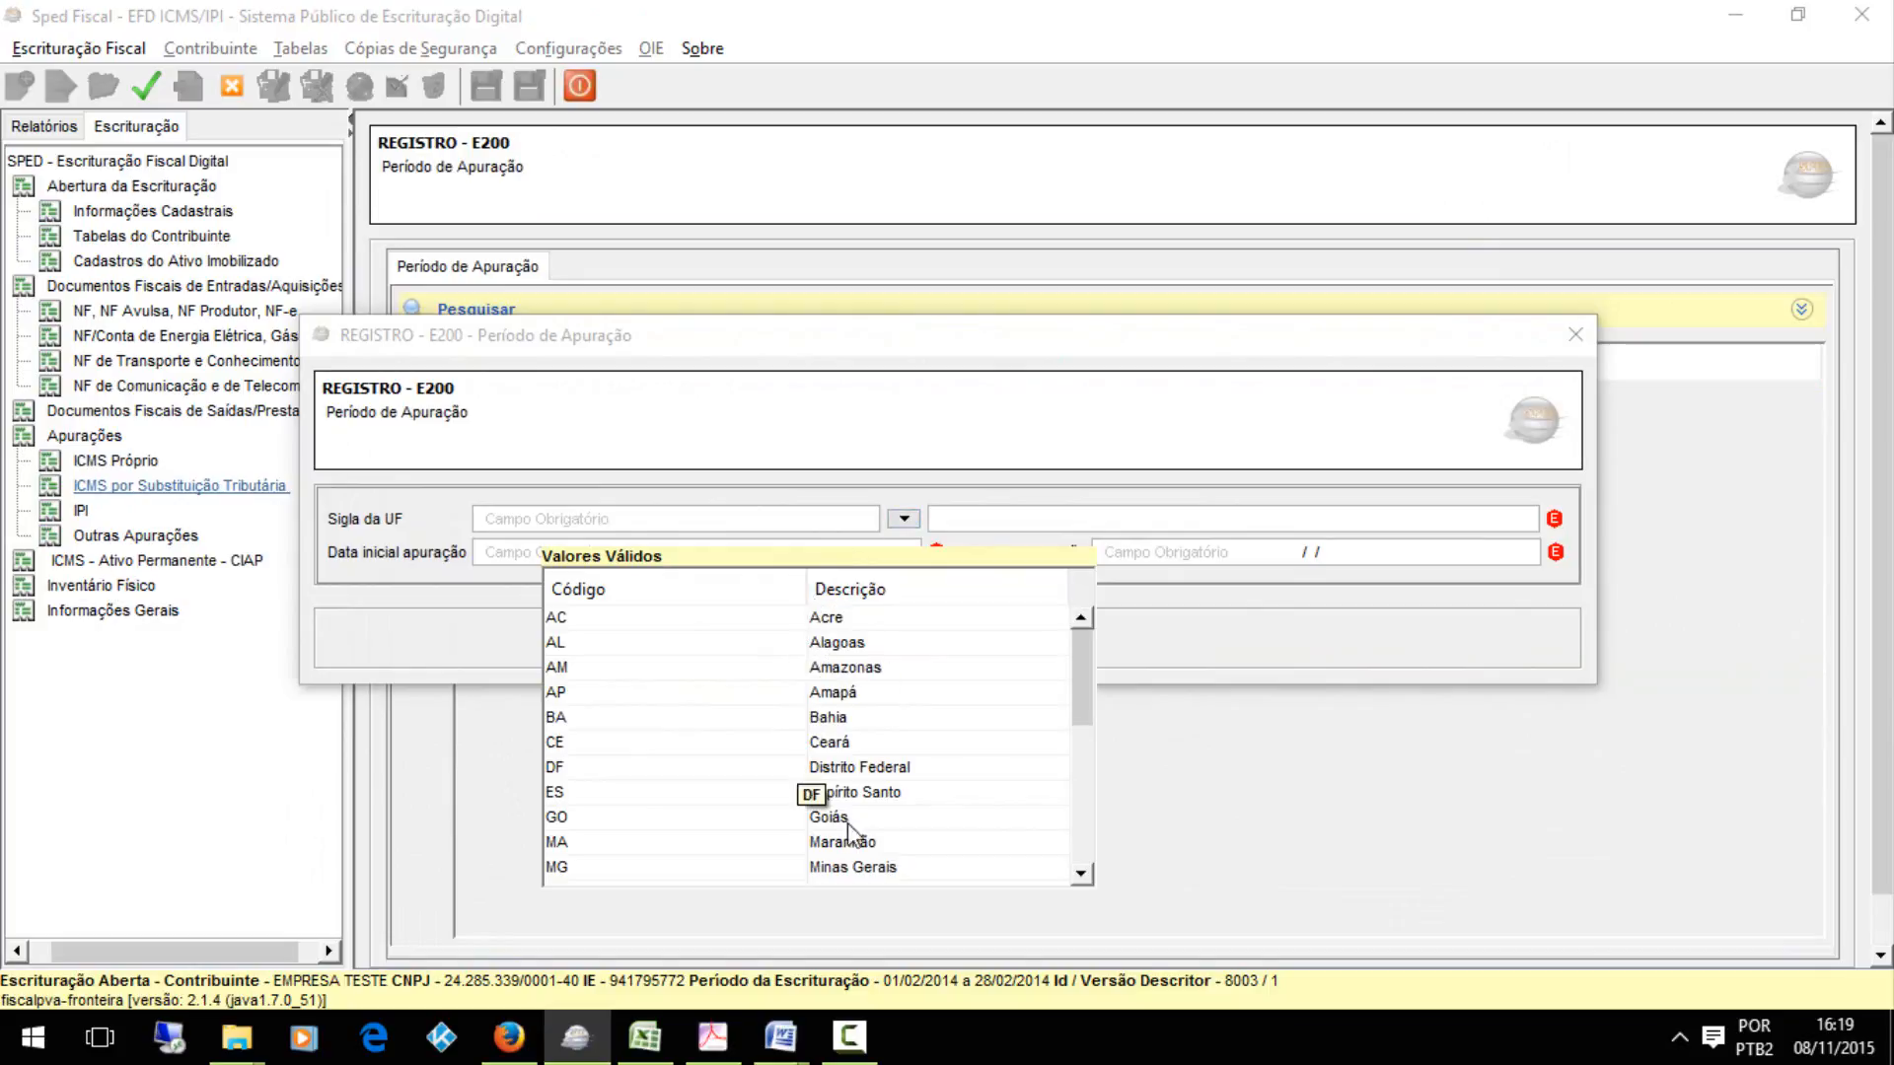
drag(1085, 672, 1083, 705)
double_click(839, 779)
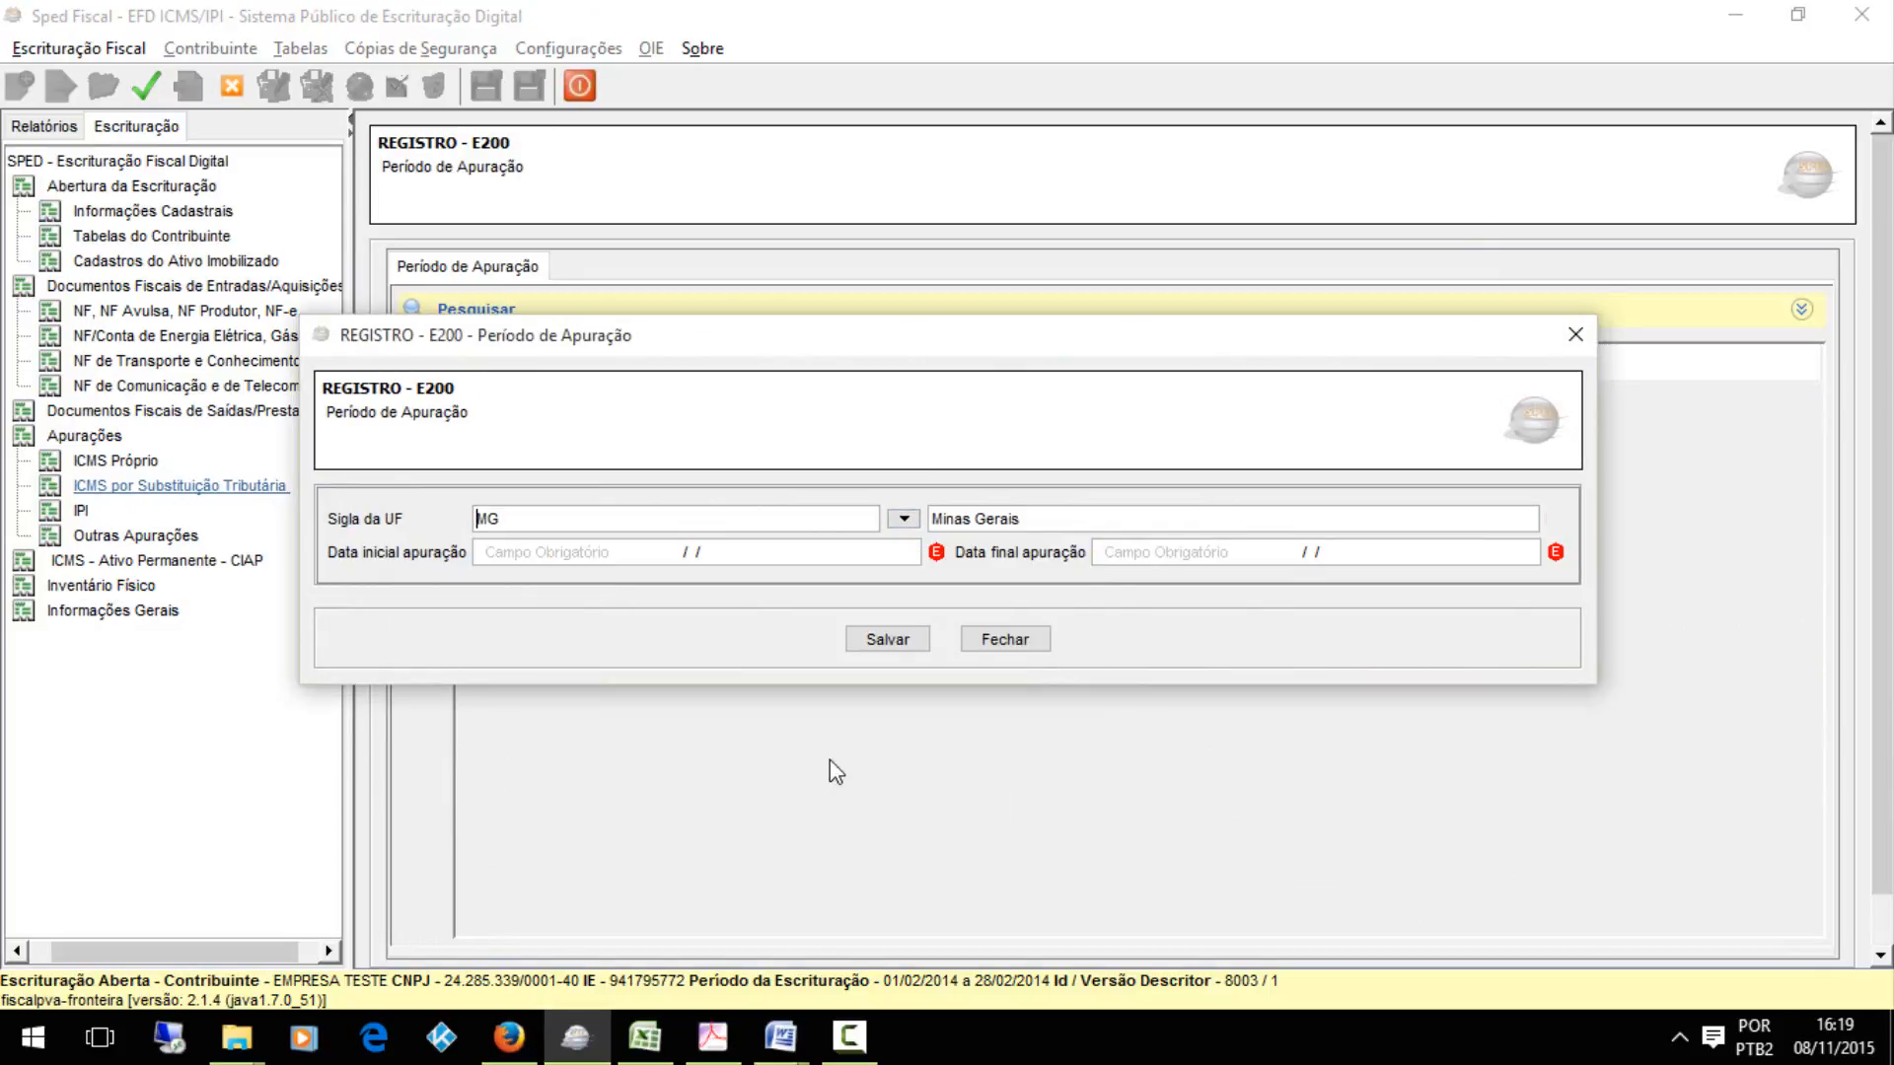
click(756, 559)
text(001022014)
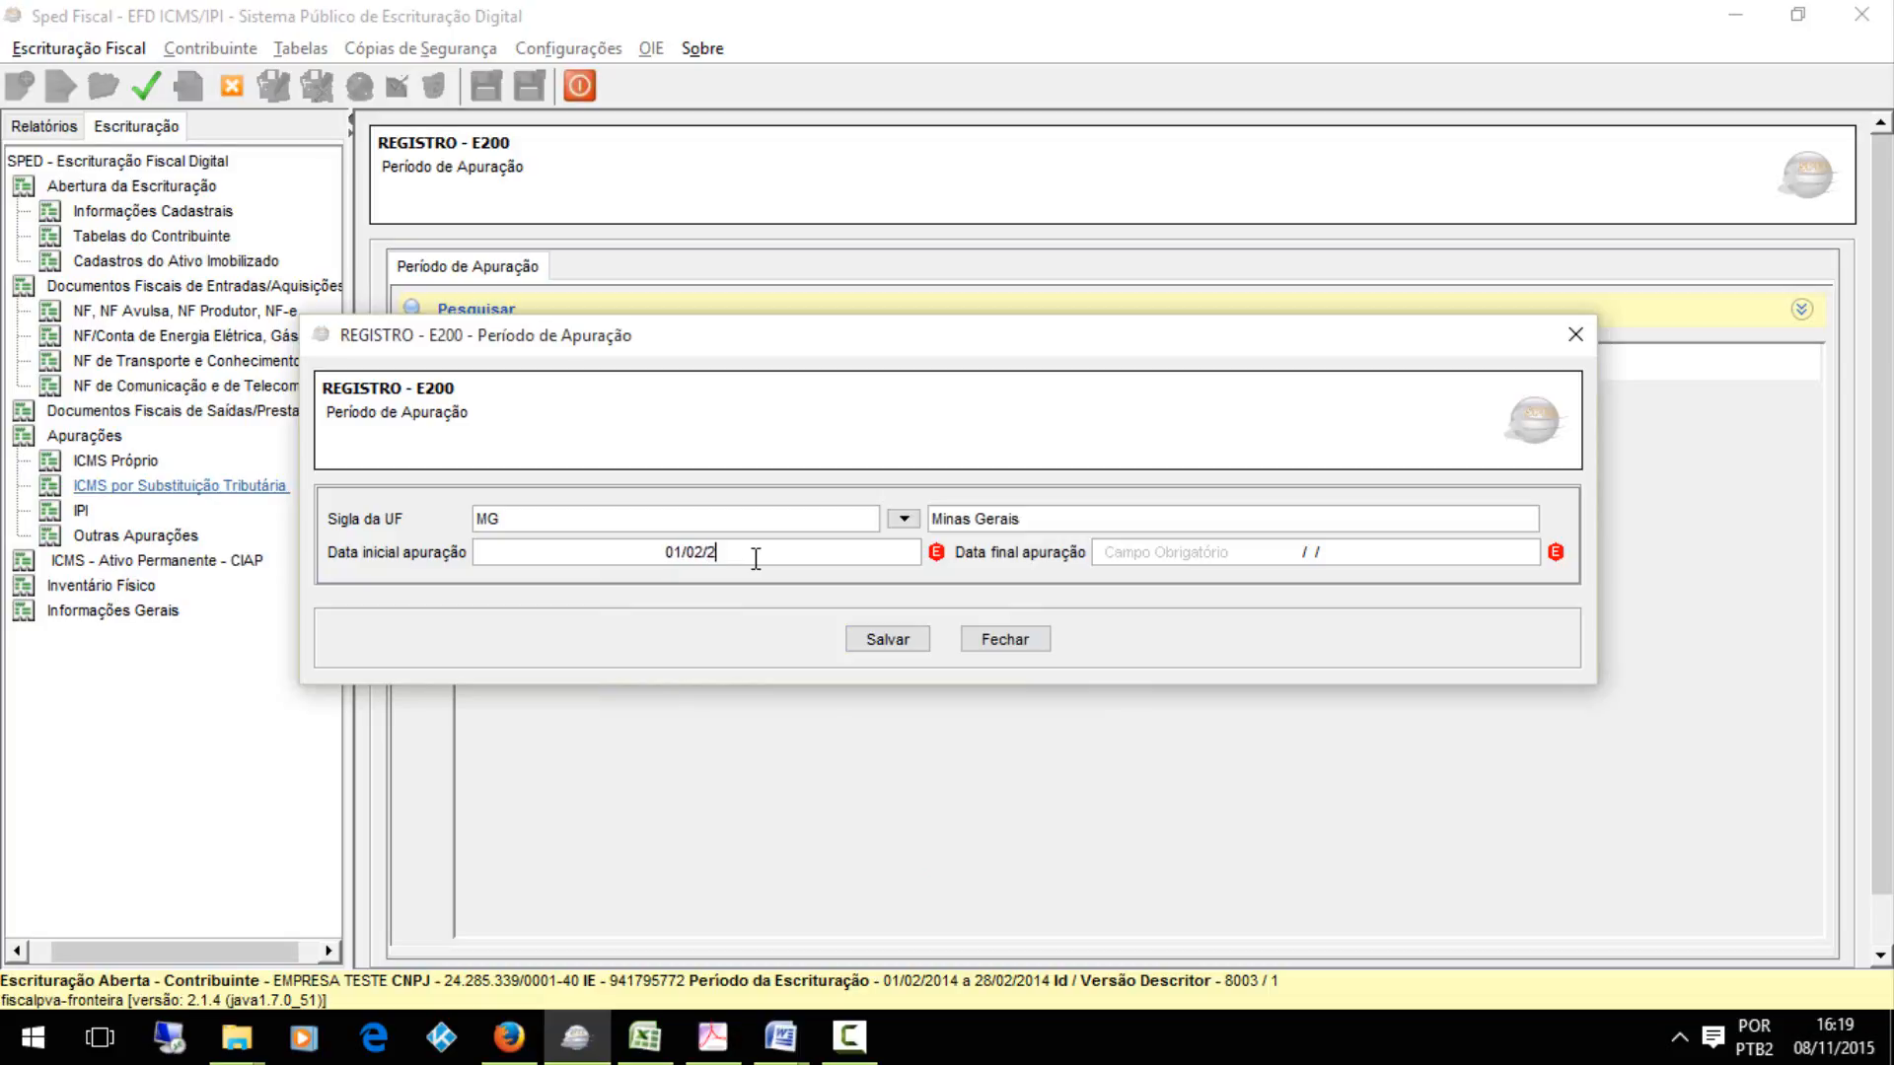
key(Tab)
text(28/)
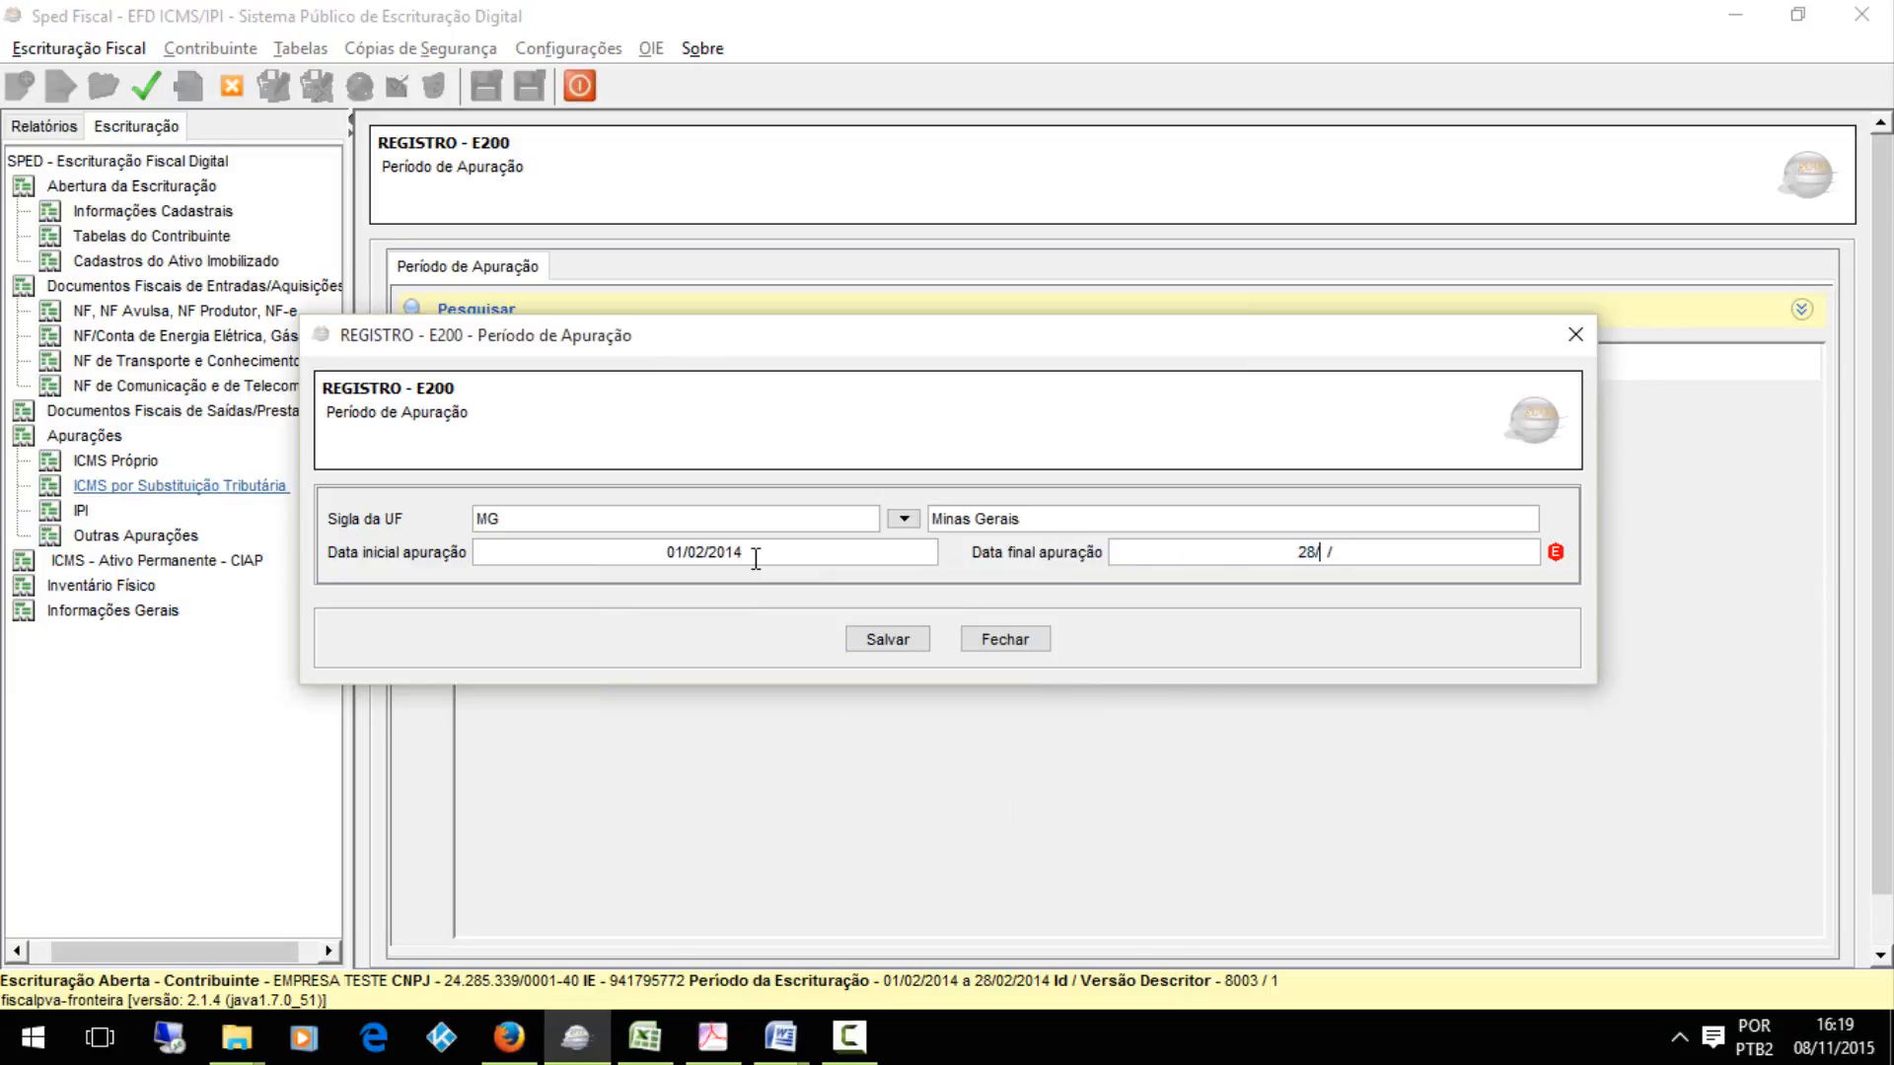
text(02/2014)
key(Tab)
key(Return)
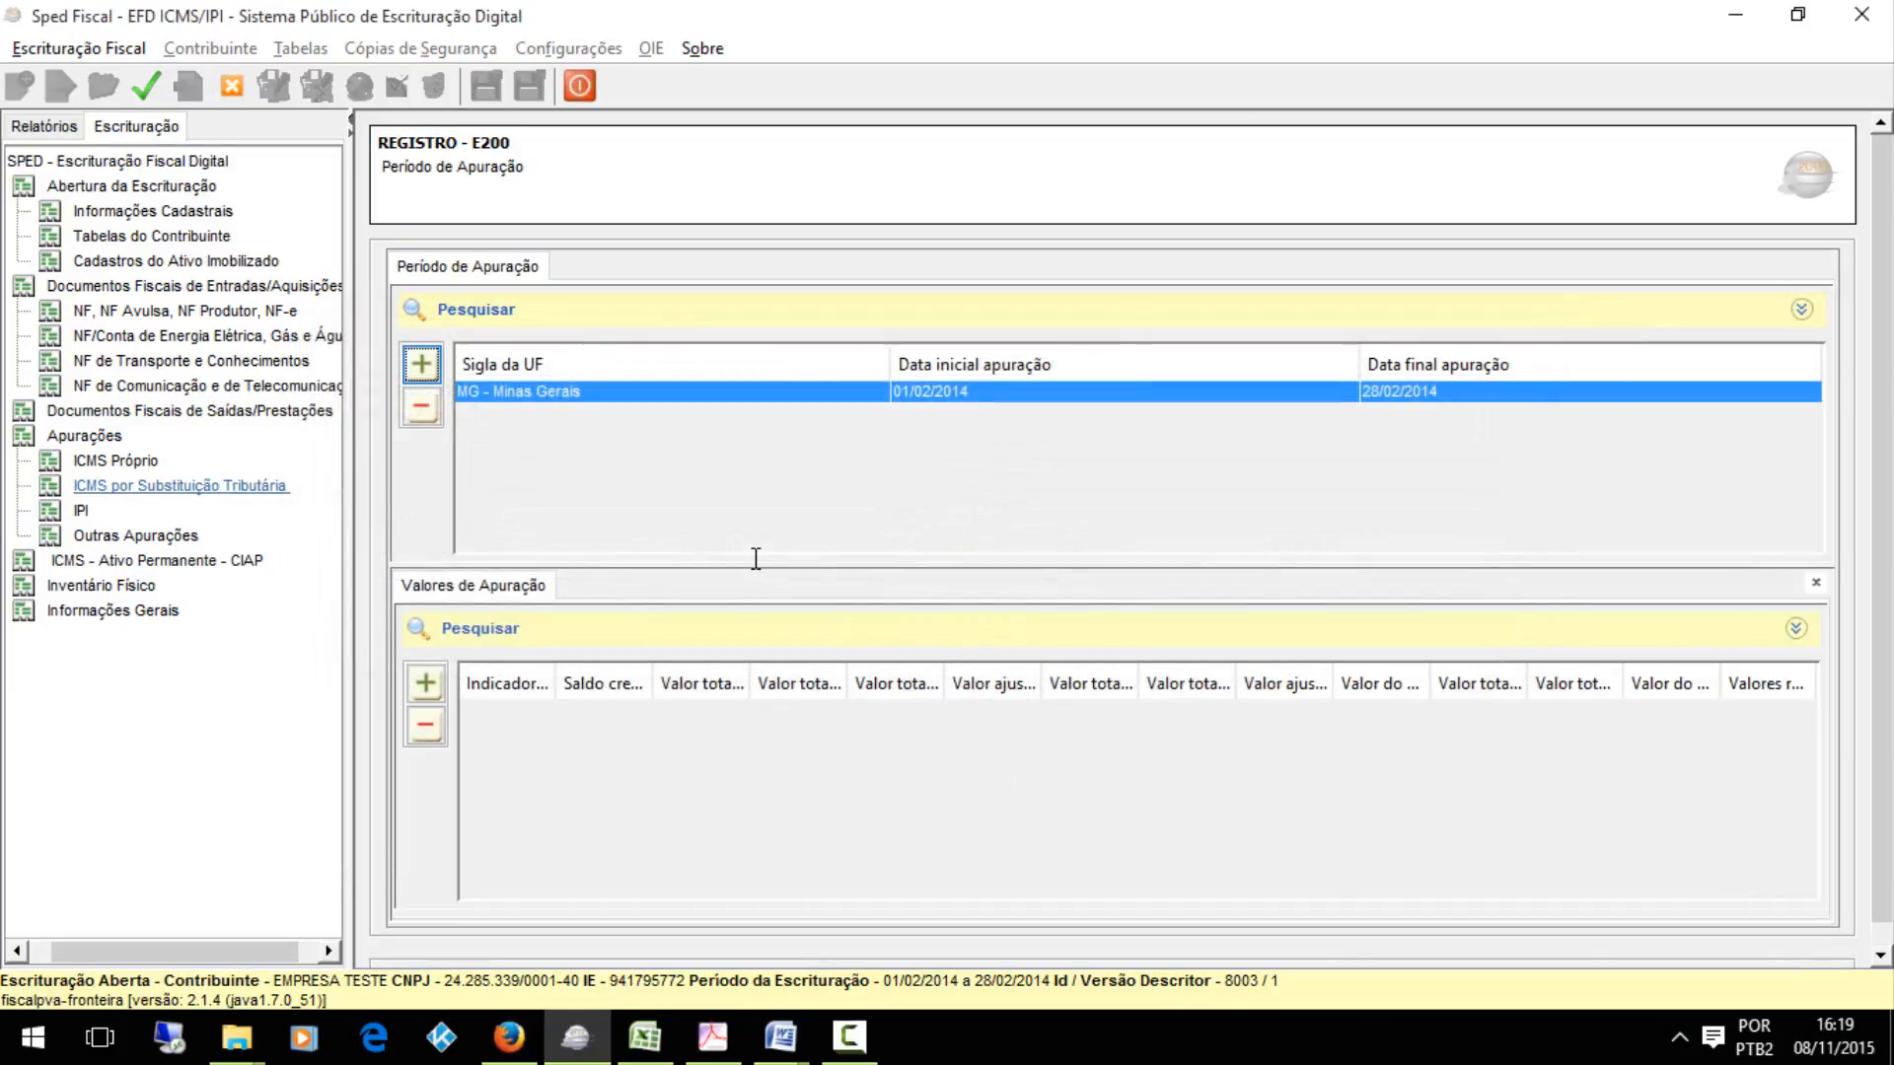
Save a blank E210 Valores de Apuração record under the MG period and a blank E220 Ajuste/Benefício/Incentivo record beneath it
click(416, 677)
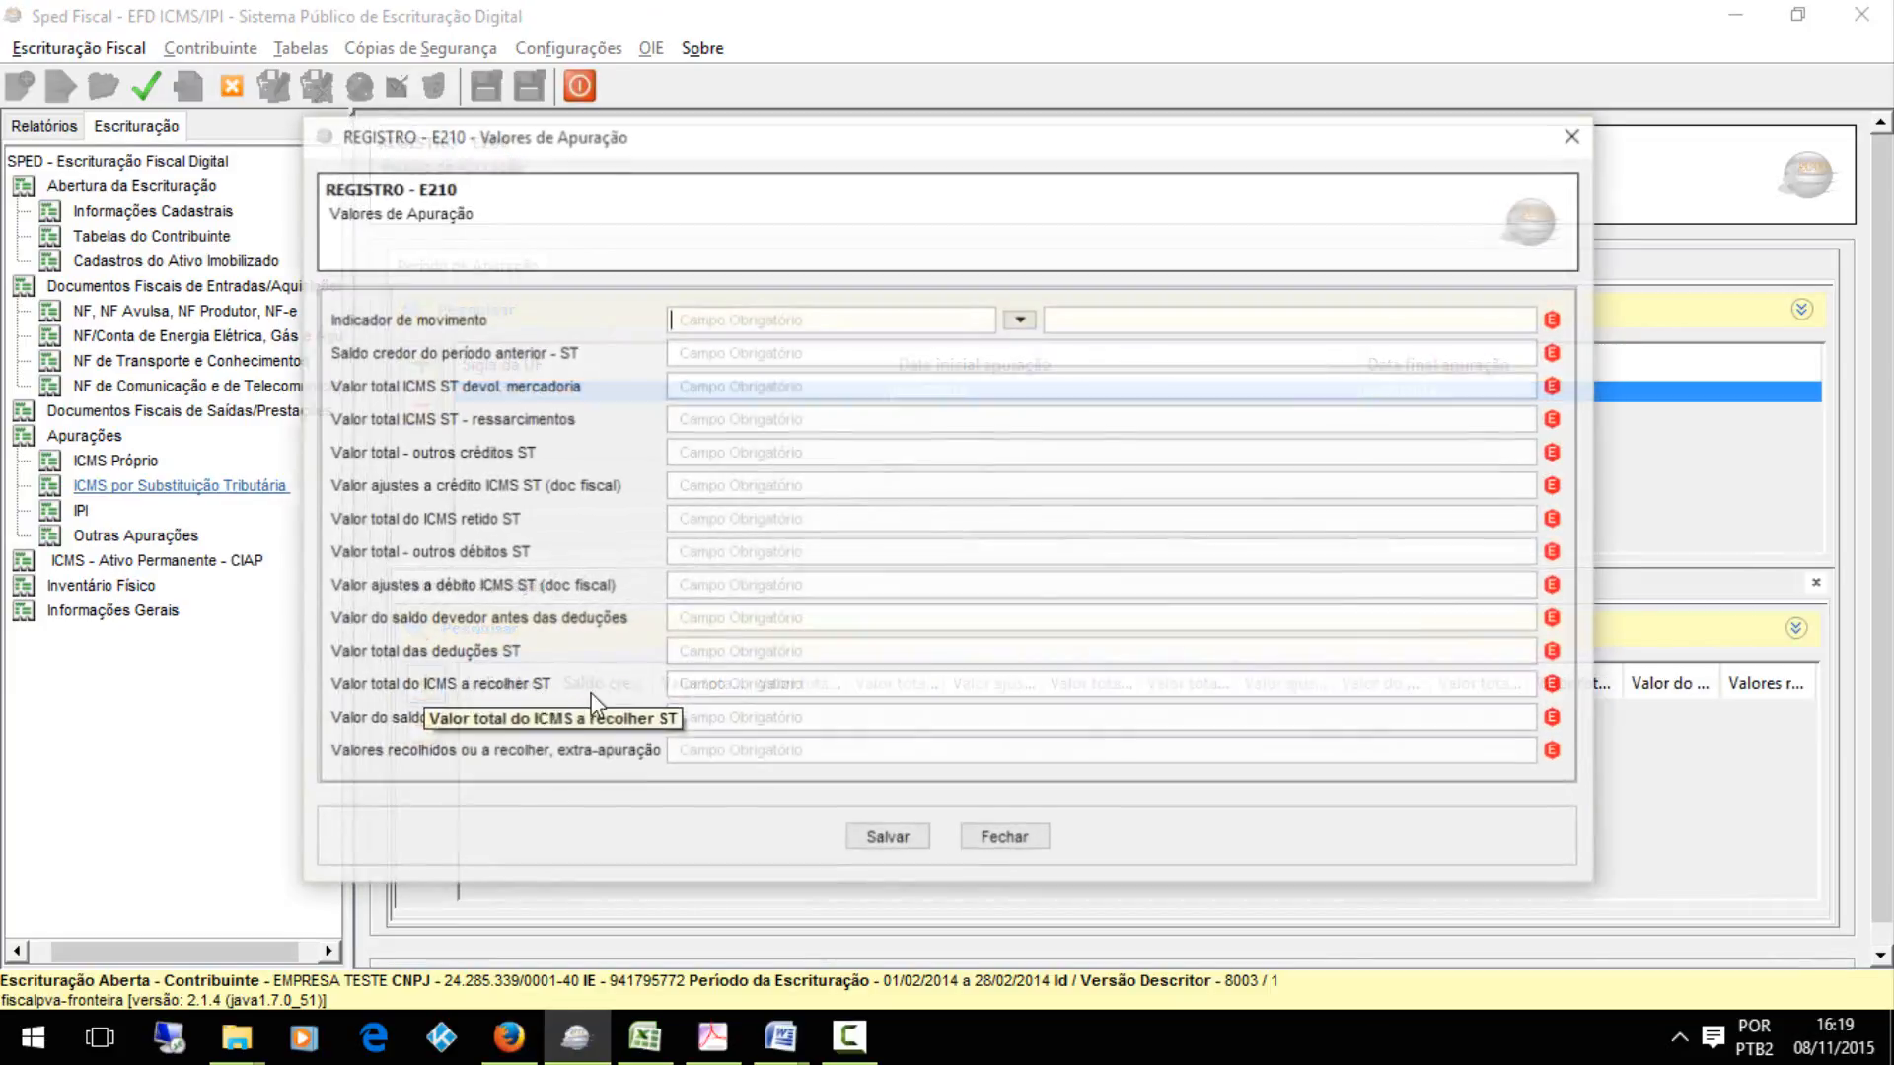
click(881, 834)
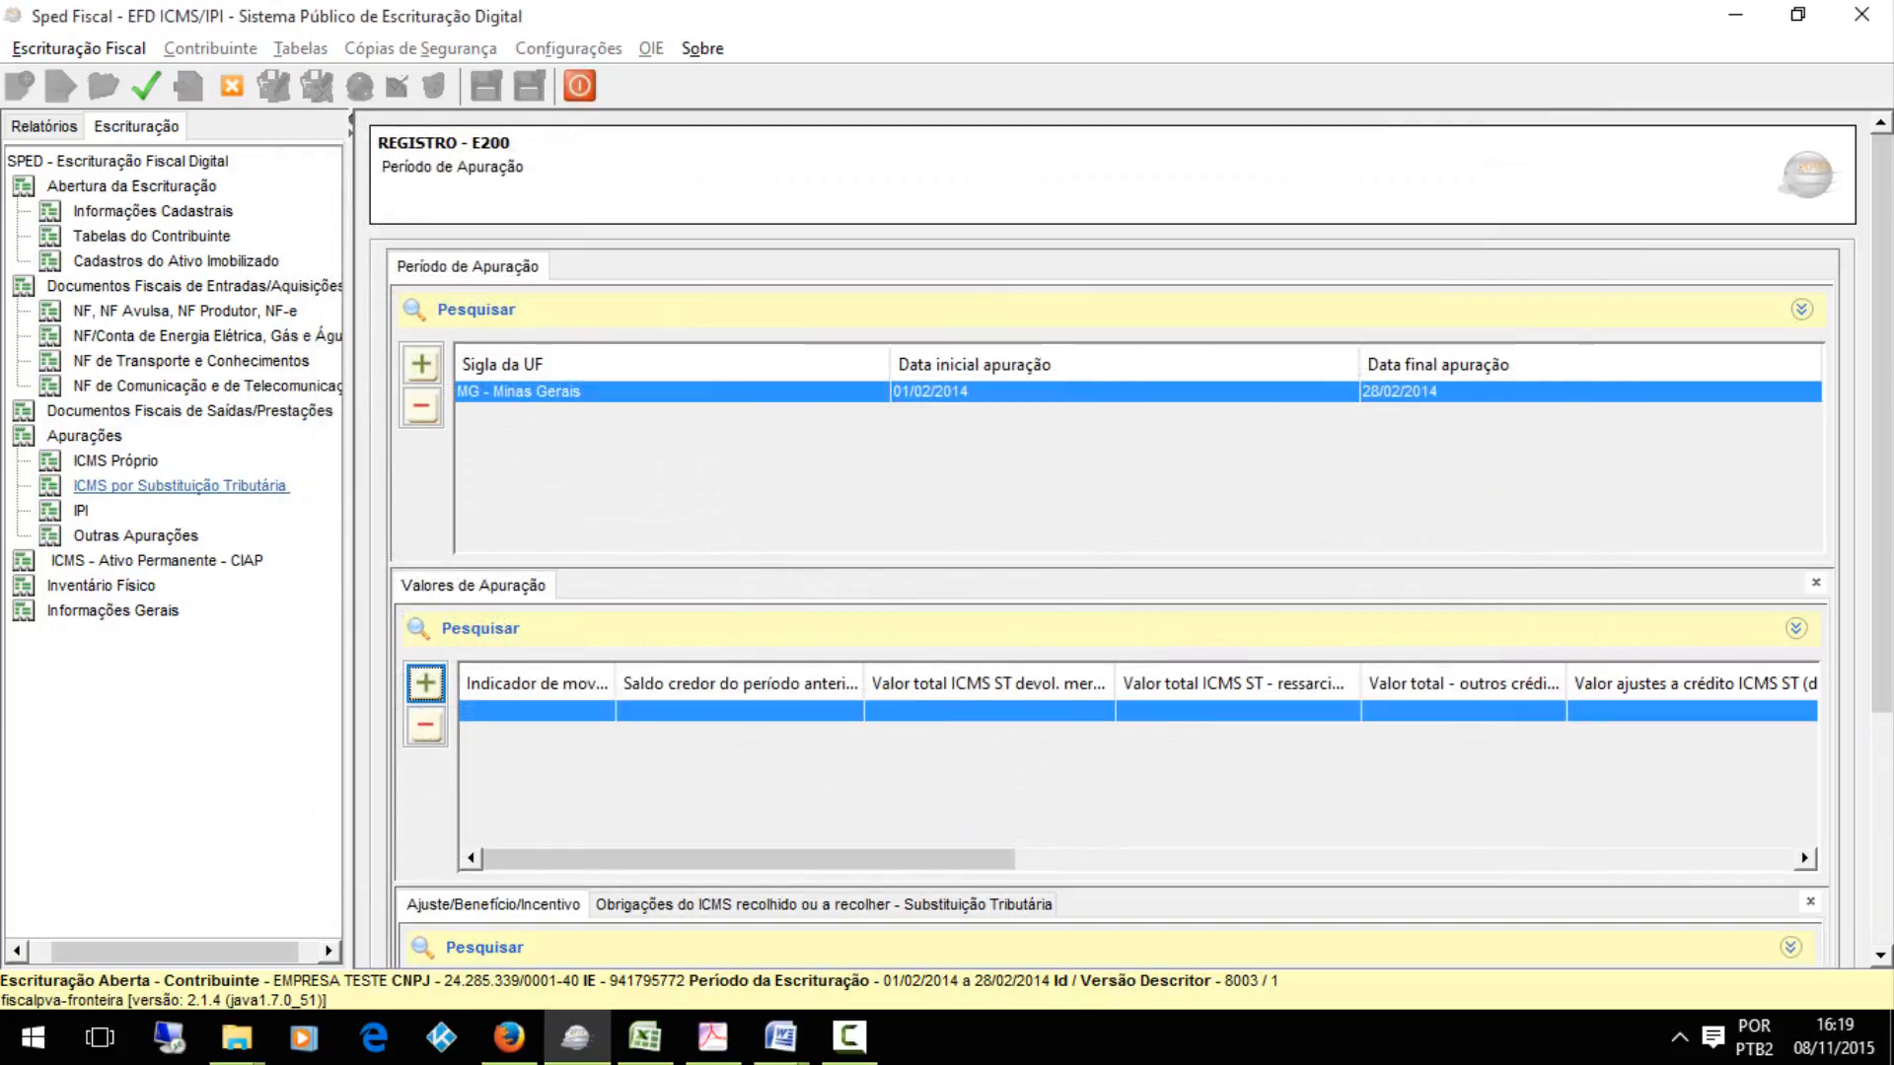
scroll(1884, 613, down, 3)
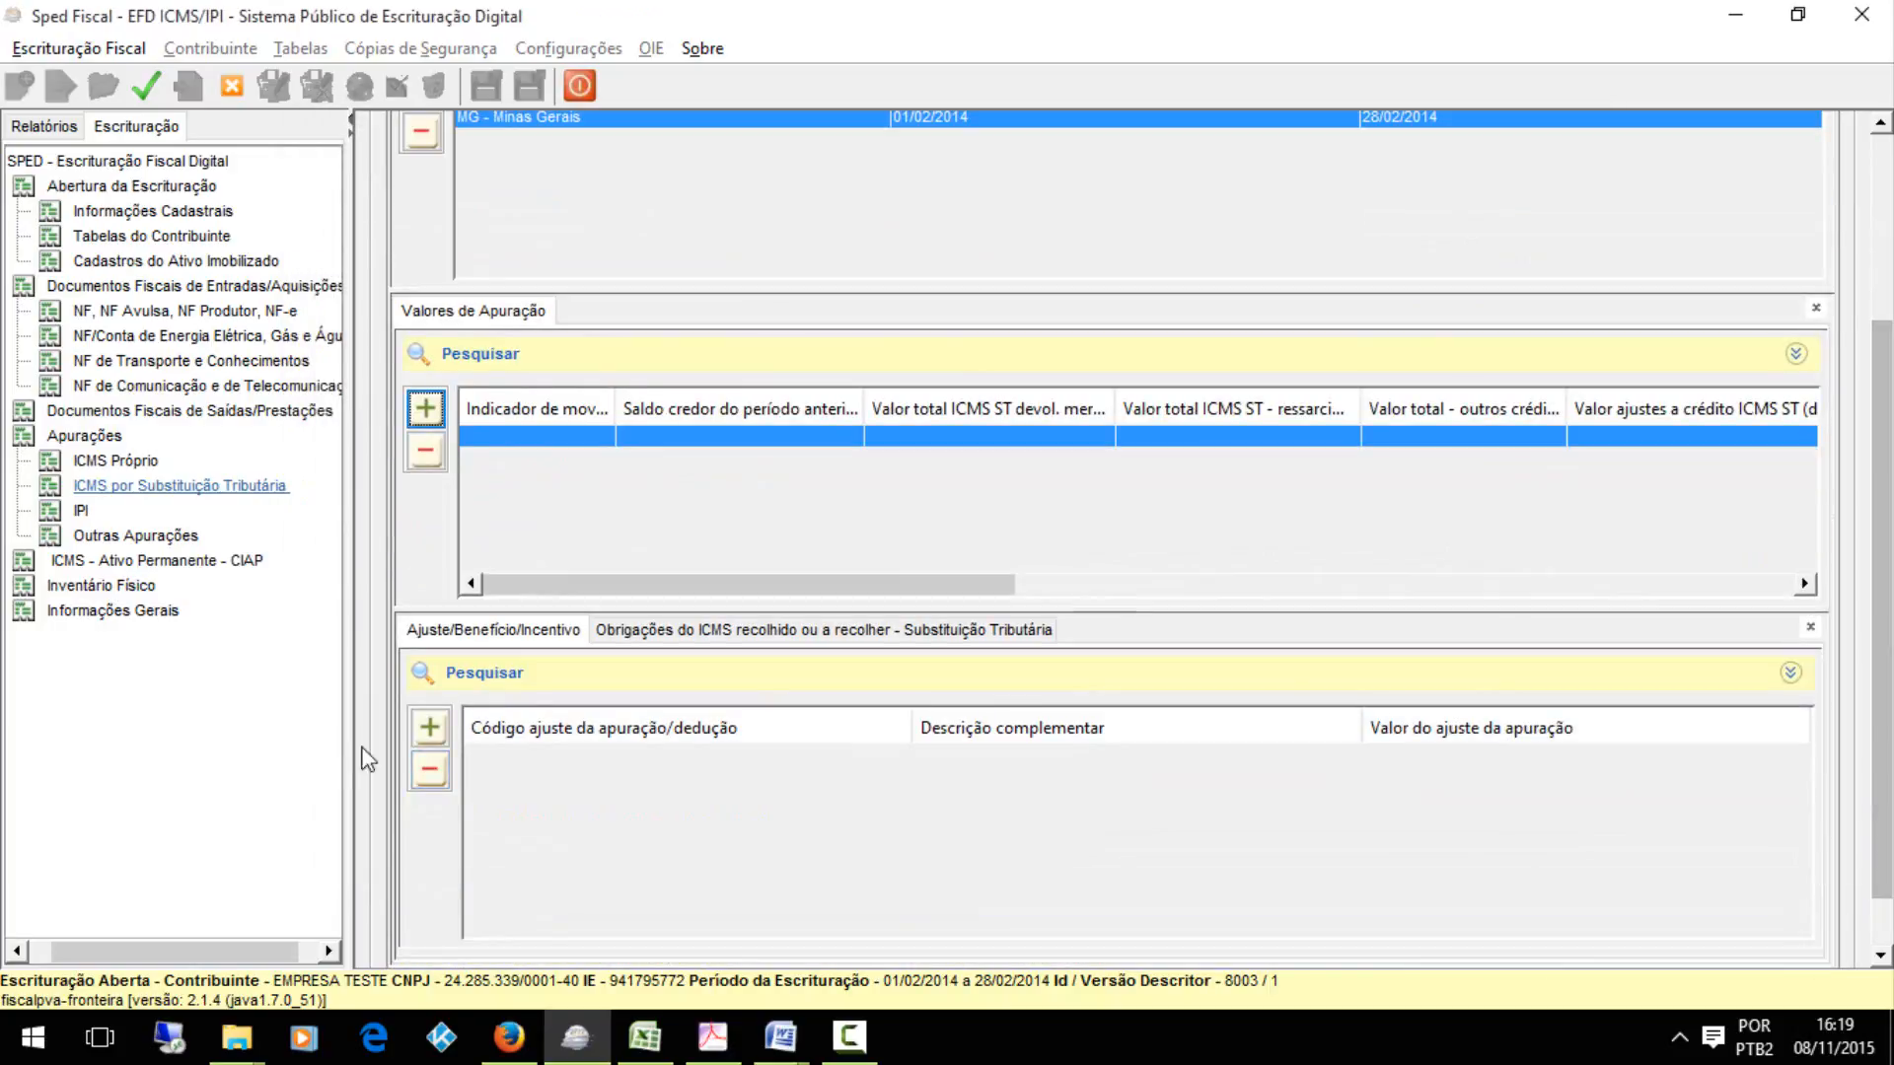
click(431, 730)
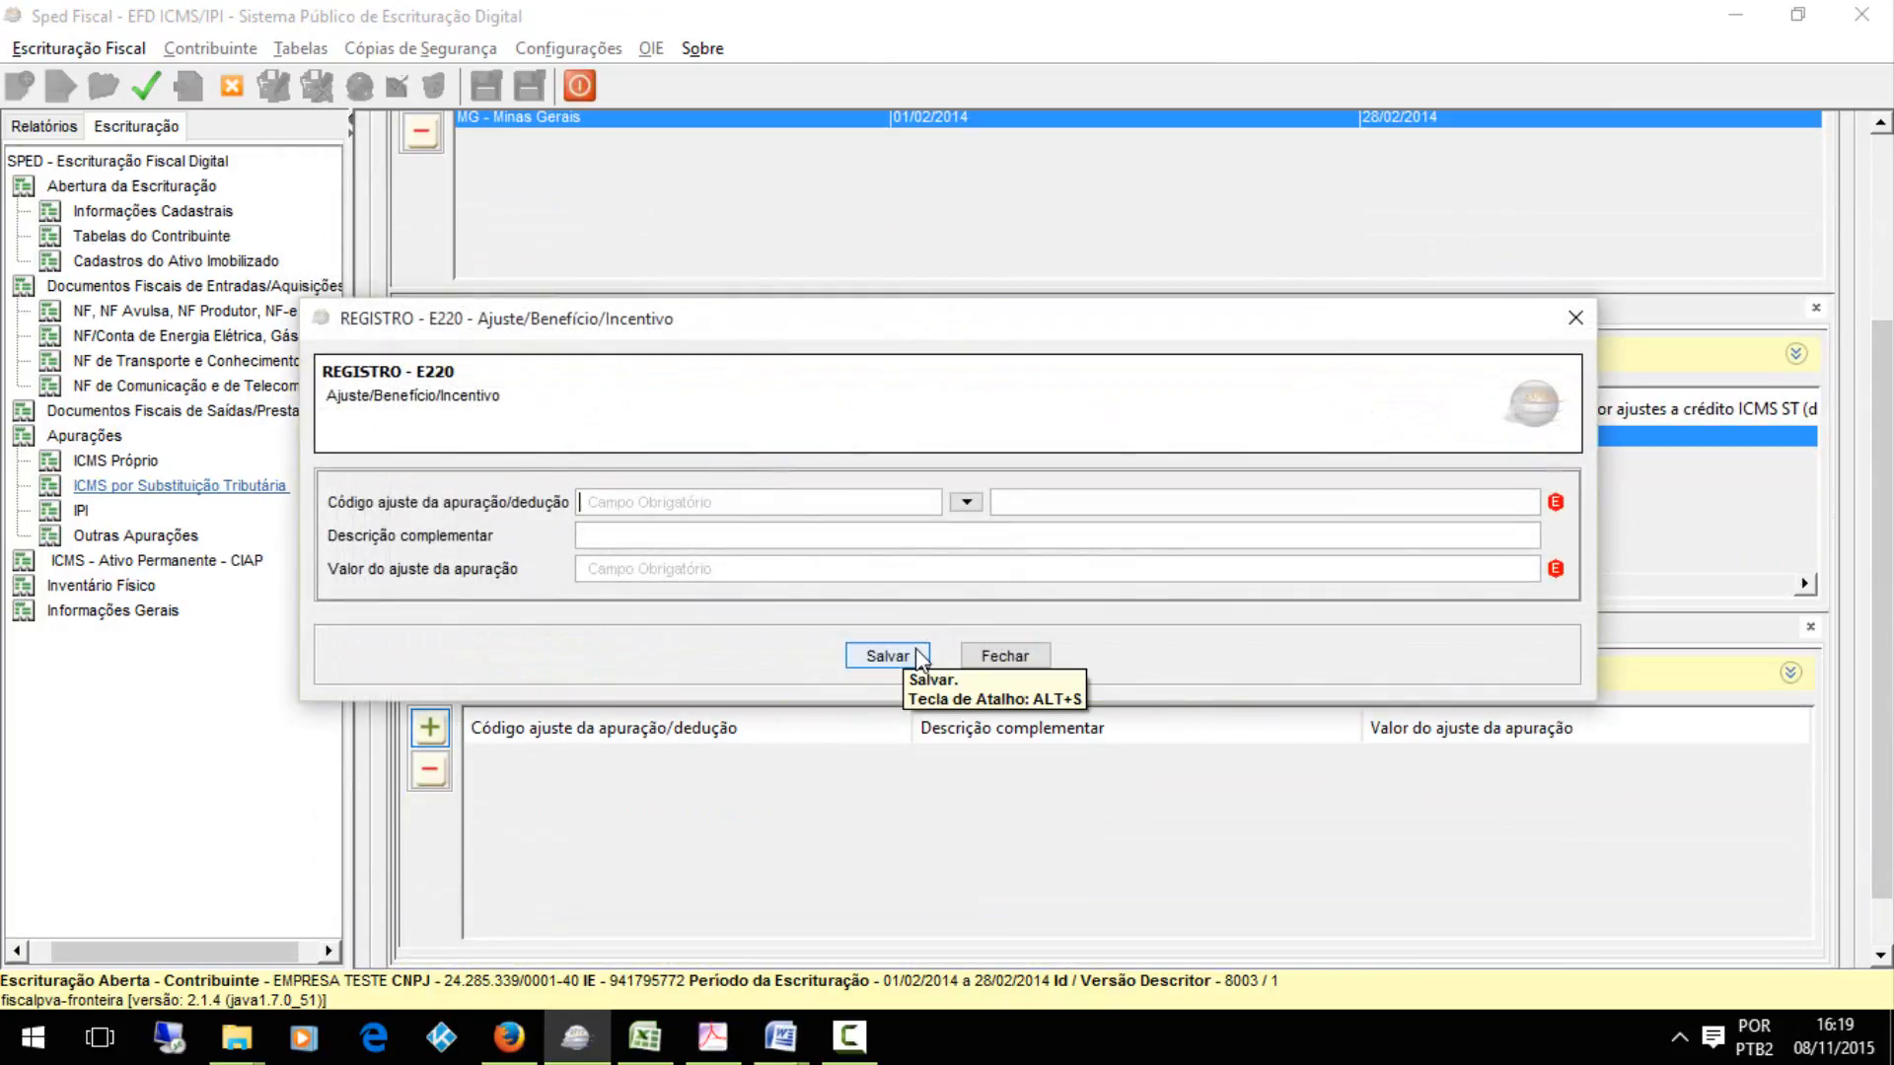
click(881, 655)
Review the E220, E230 and E240 boxes on the DE APURACAO sheet in Excel, and return to the ICMS-ST additional information in Sped Fiscal
click(645, 1036)
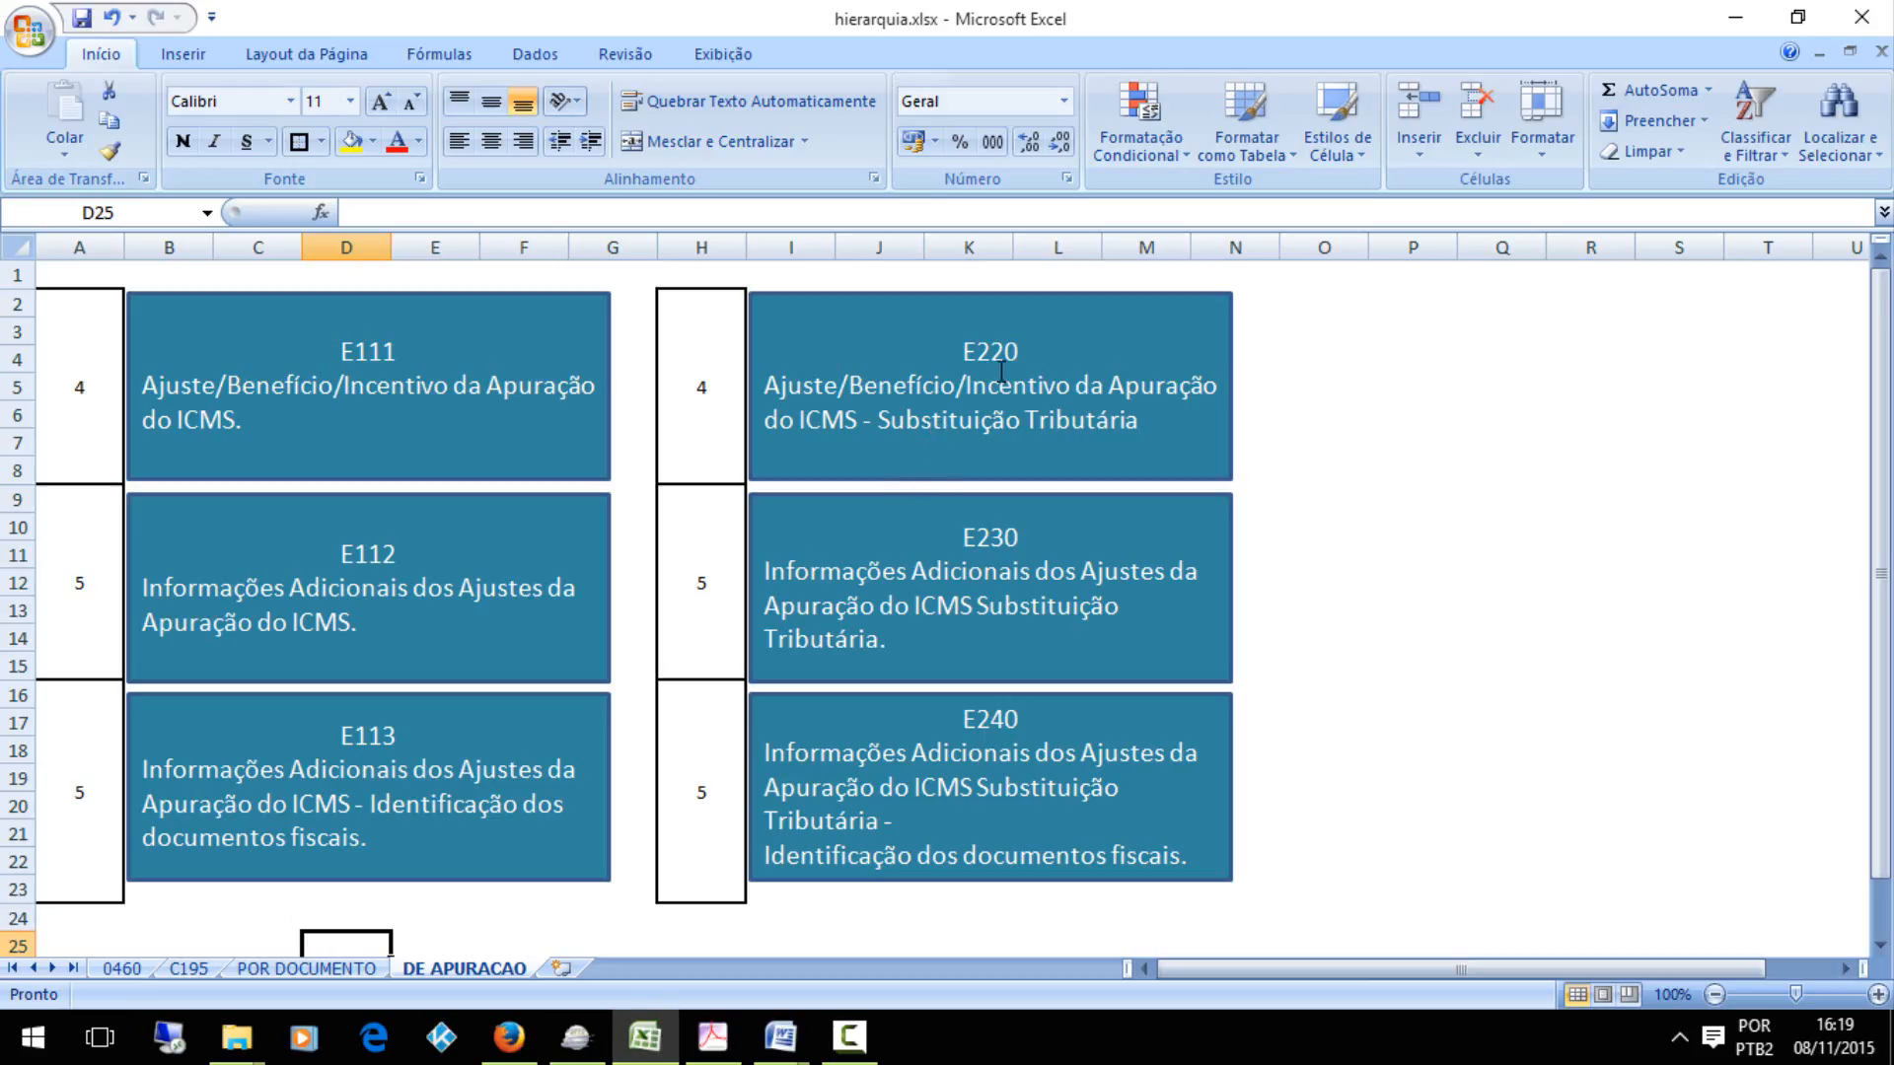
click(1001, 419)
click(1000, 534)
click(985, 792)
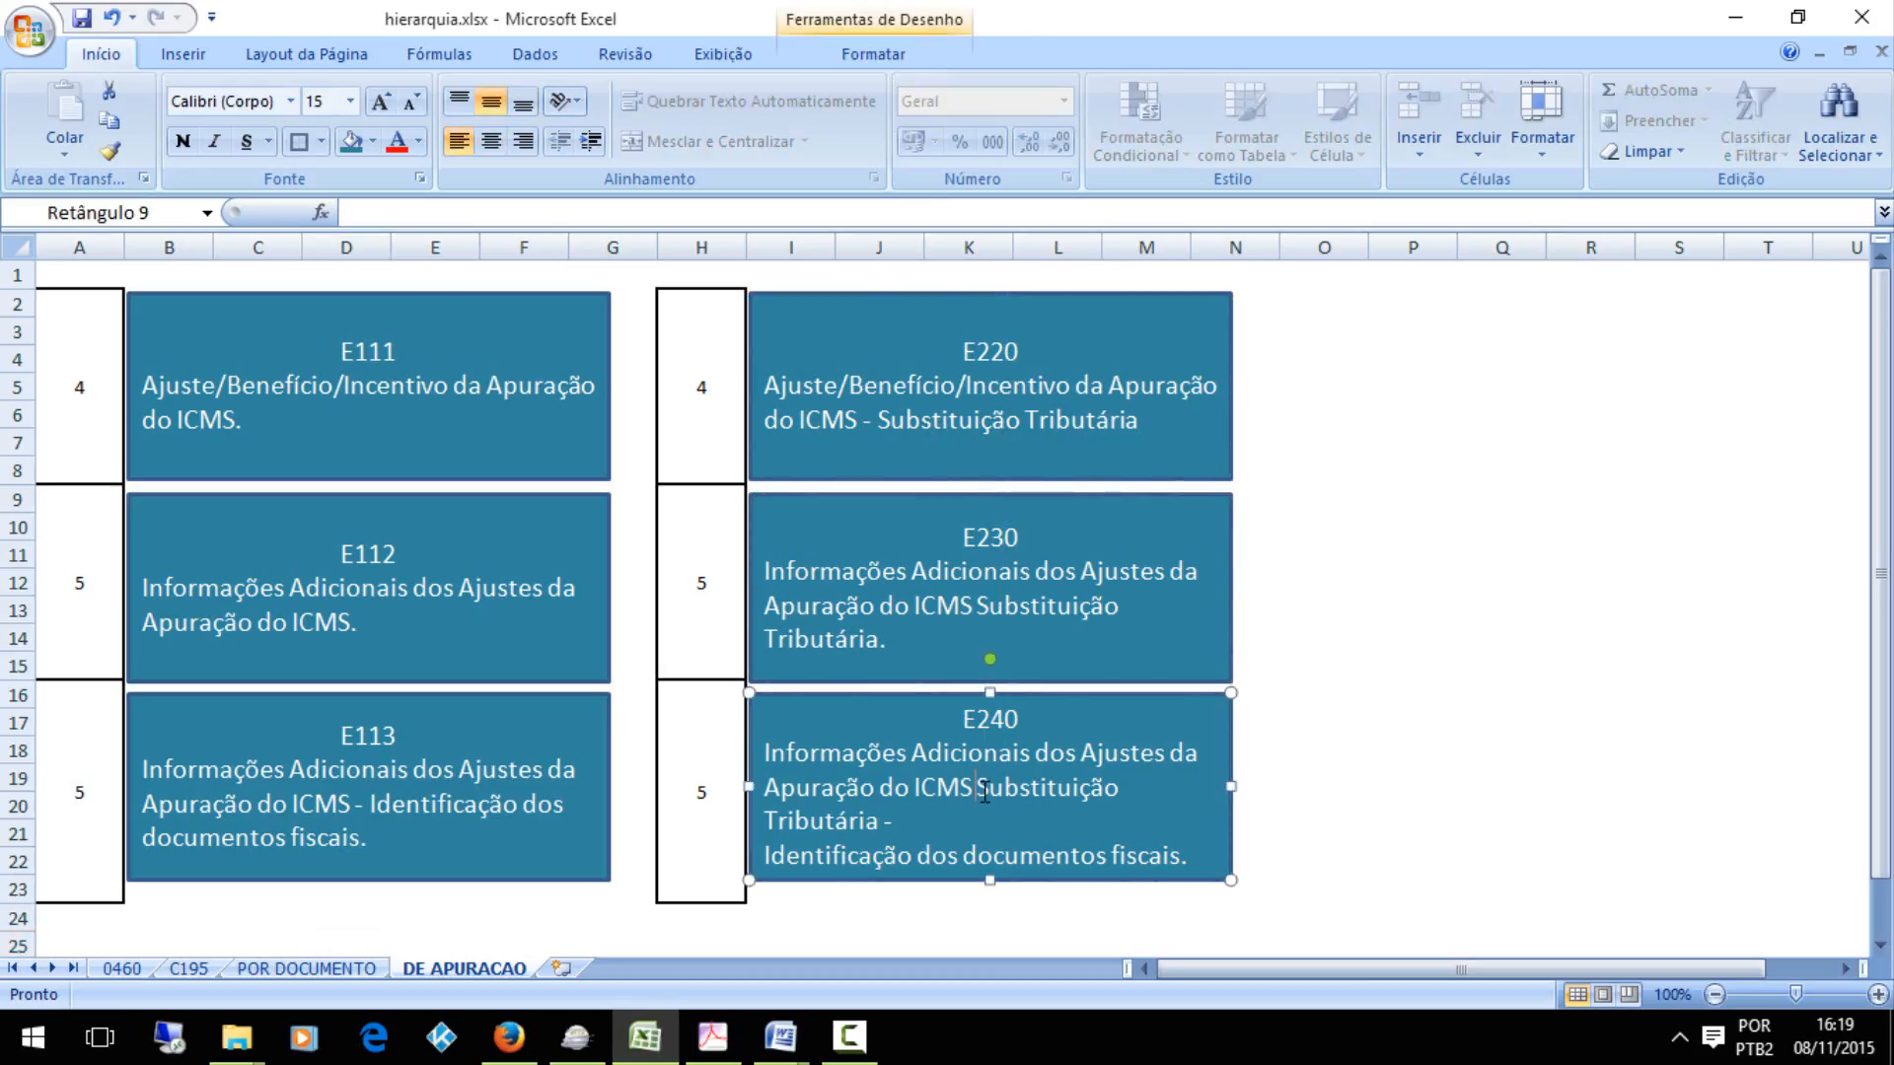
click(576, 1036)
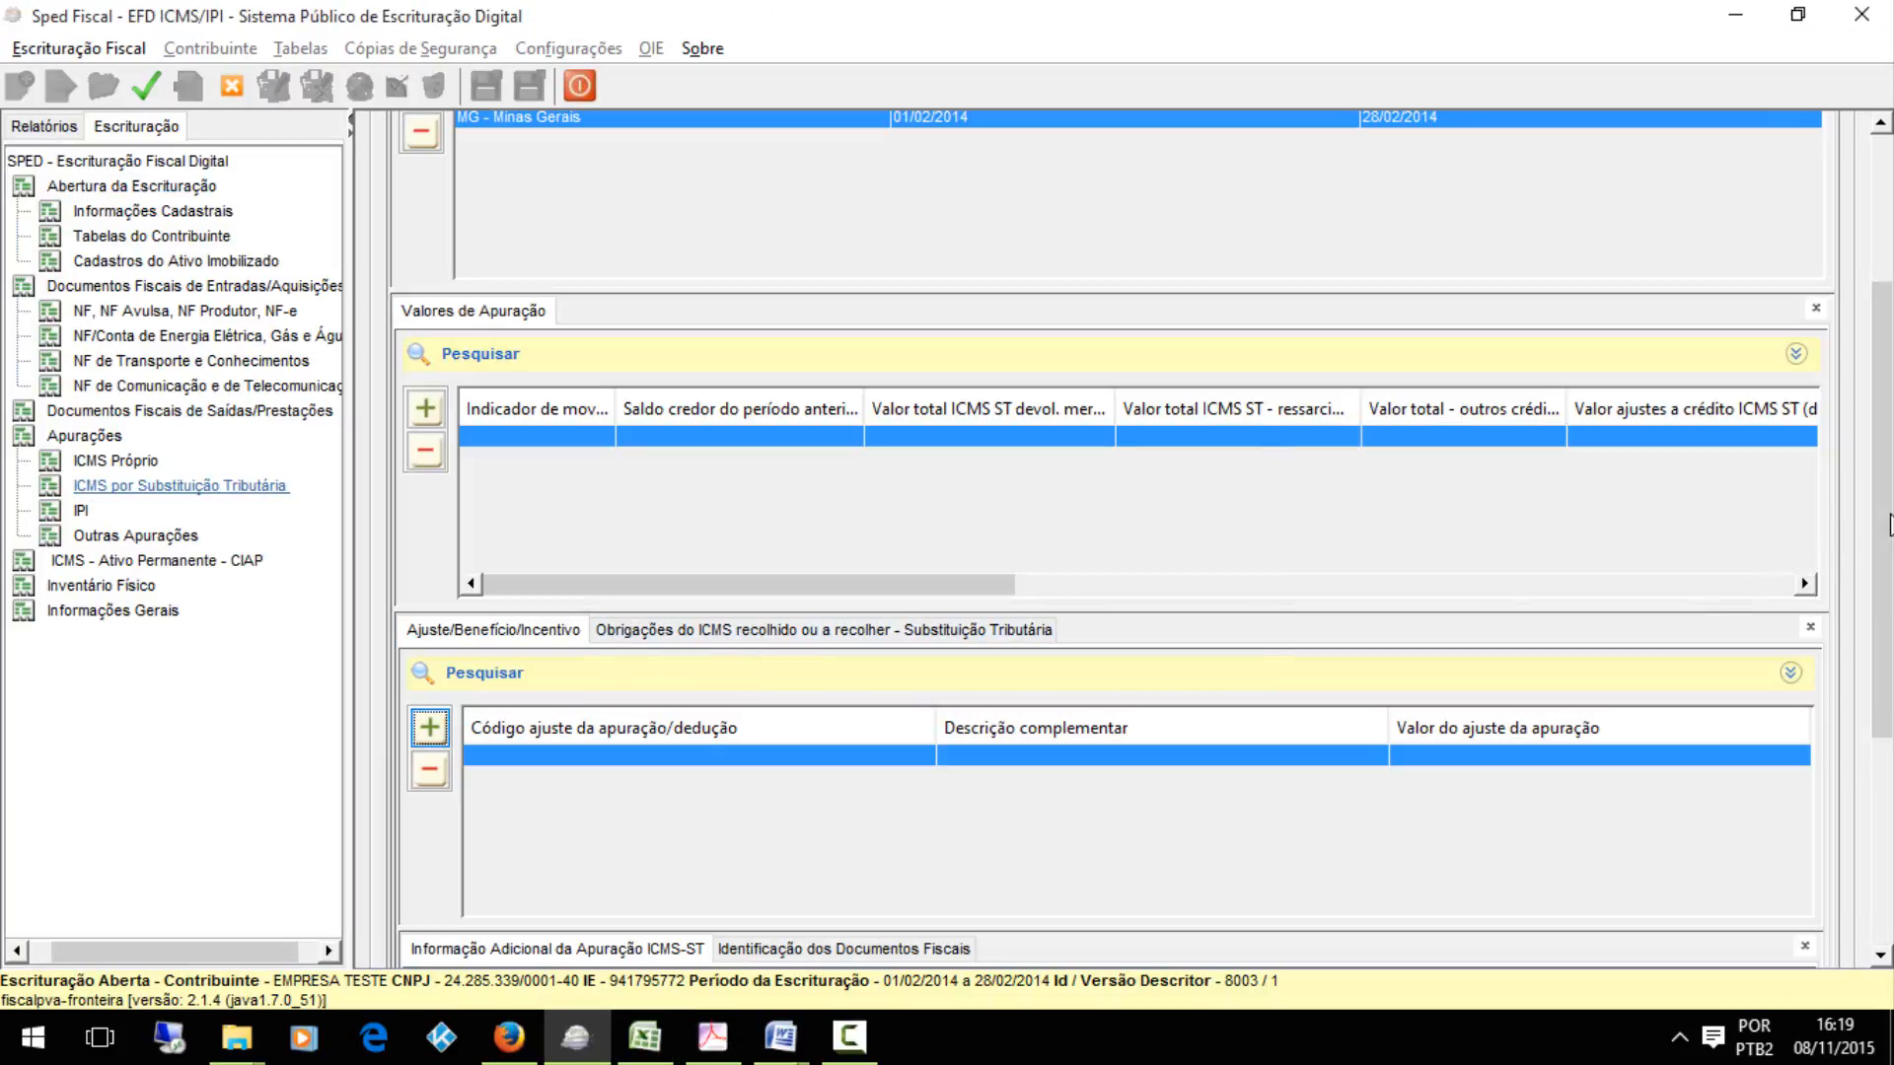
drag(1872, 584, 1871, 791)
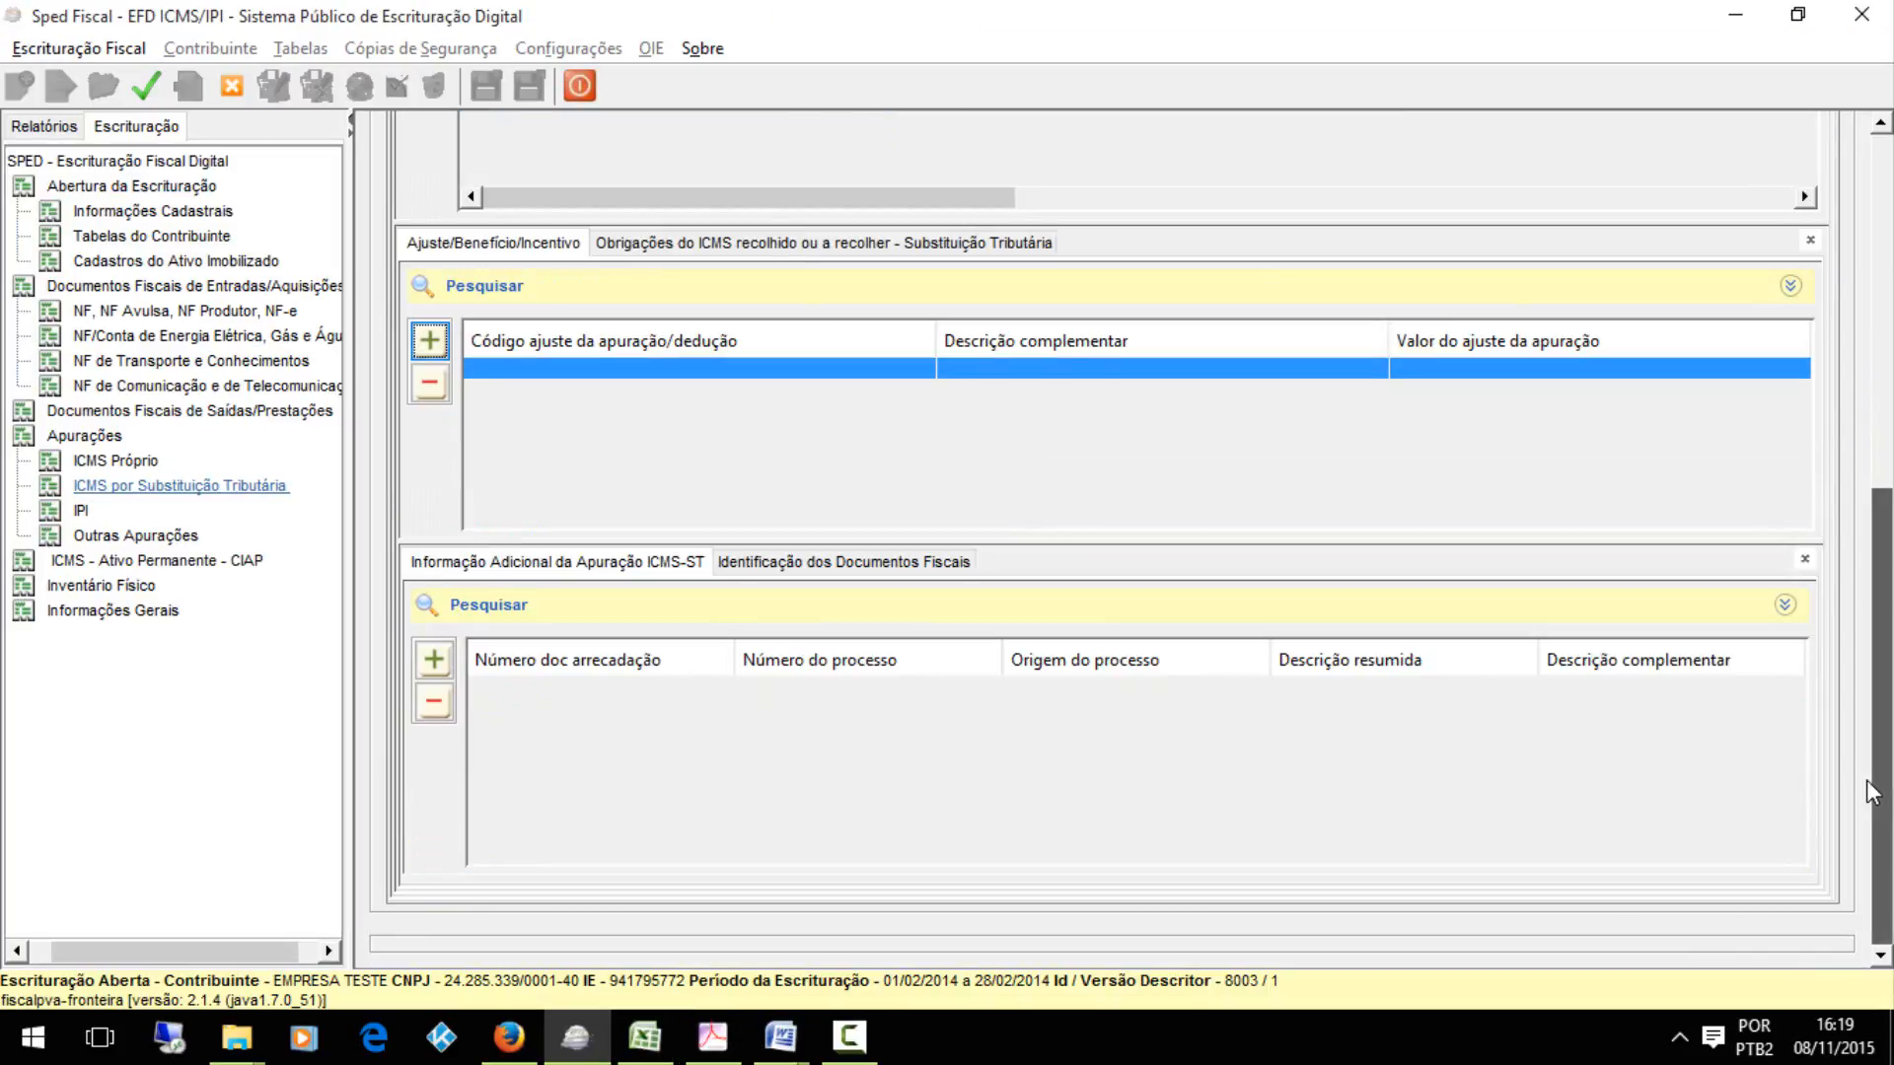
Save a blank E230 Informação Adicional record and a blank E240 Identificação dos Documentos Fiscais record under the ICMS-ST adjustment
click(433, 660)
click(873, 661)
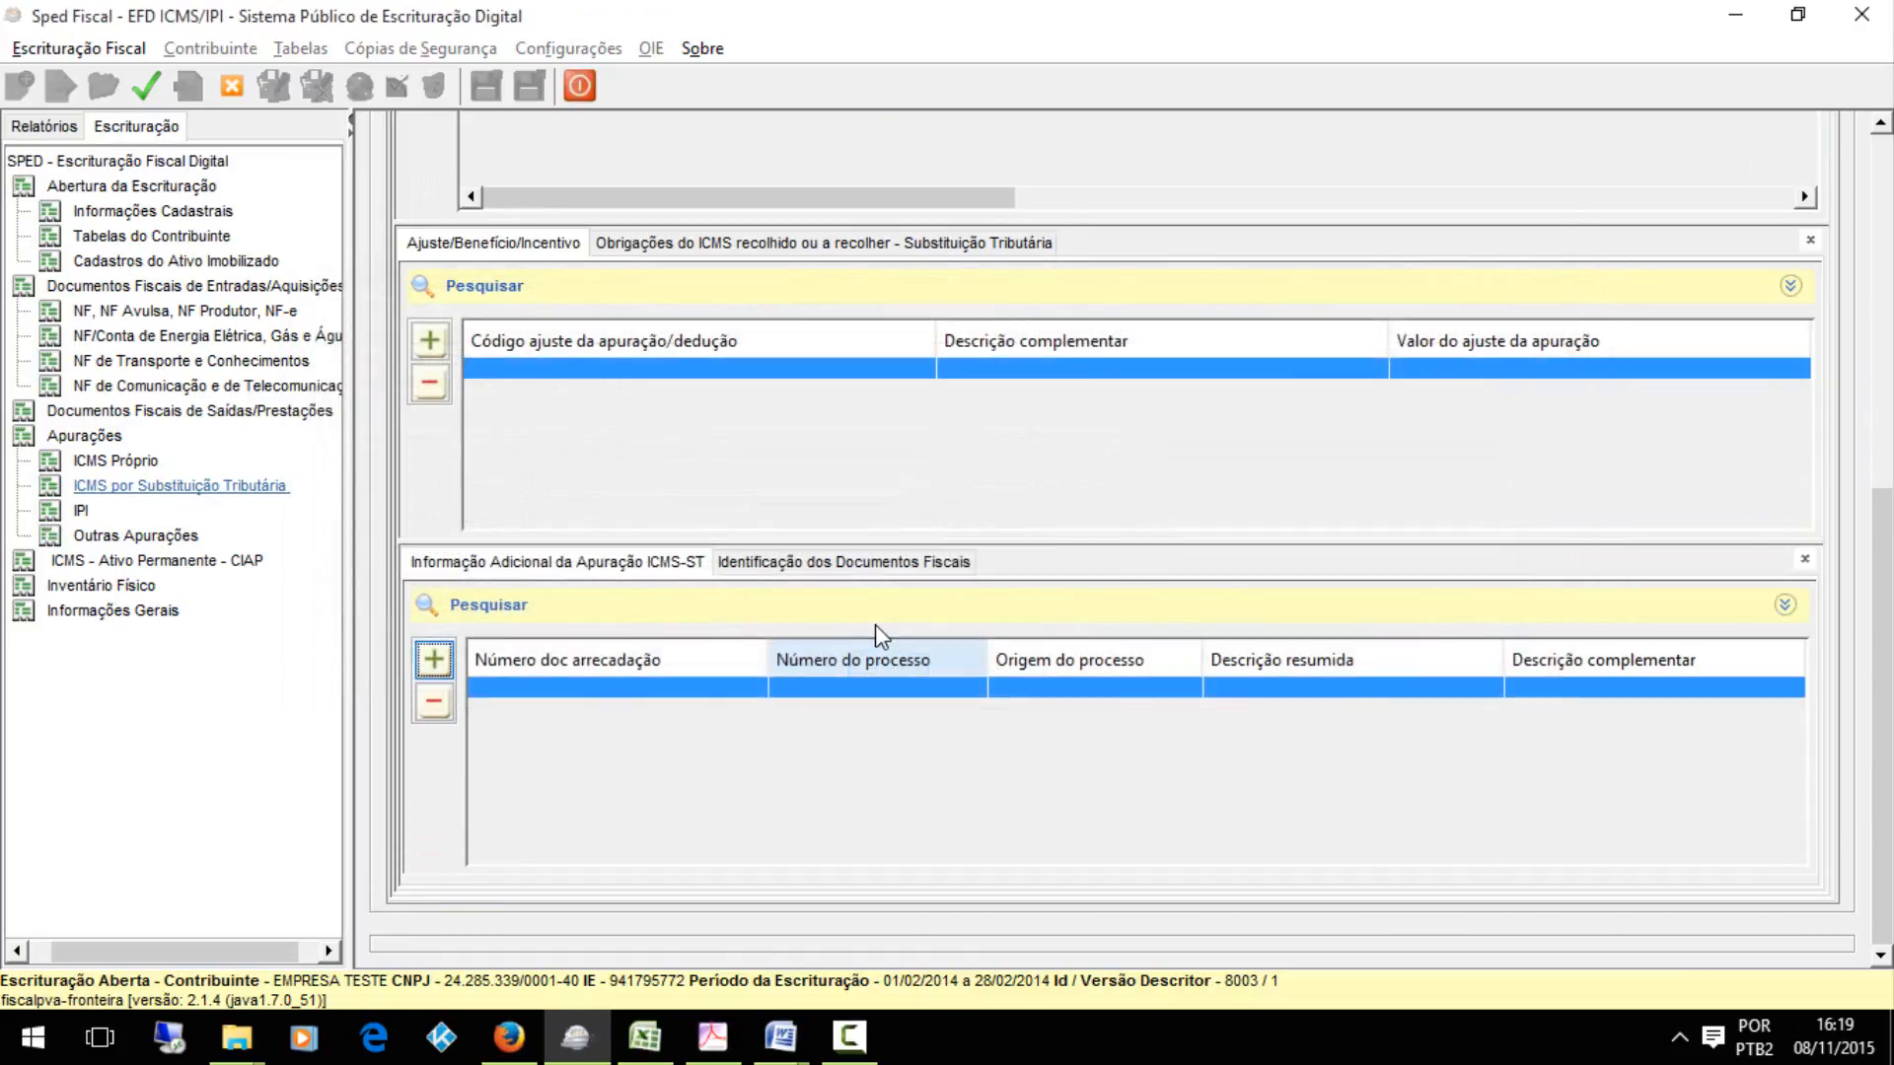
click(870, 571)
click(433, 660)
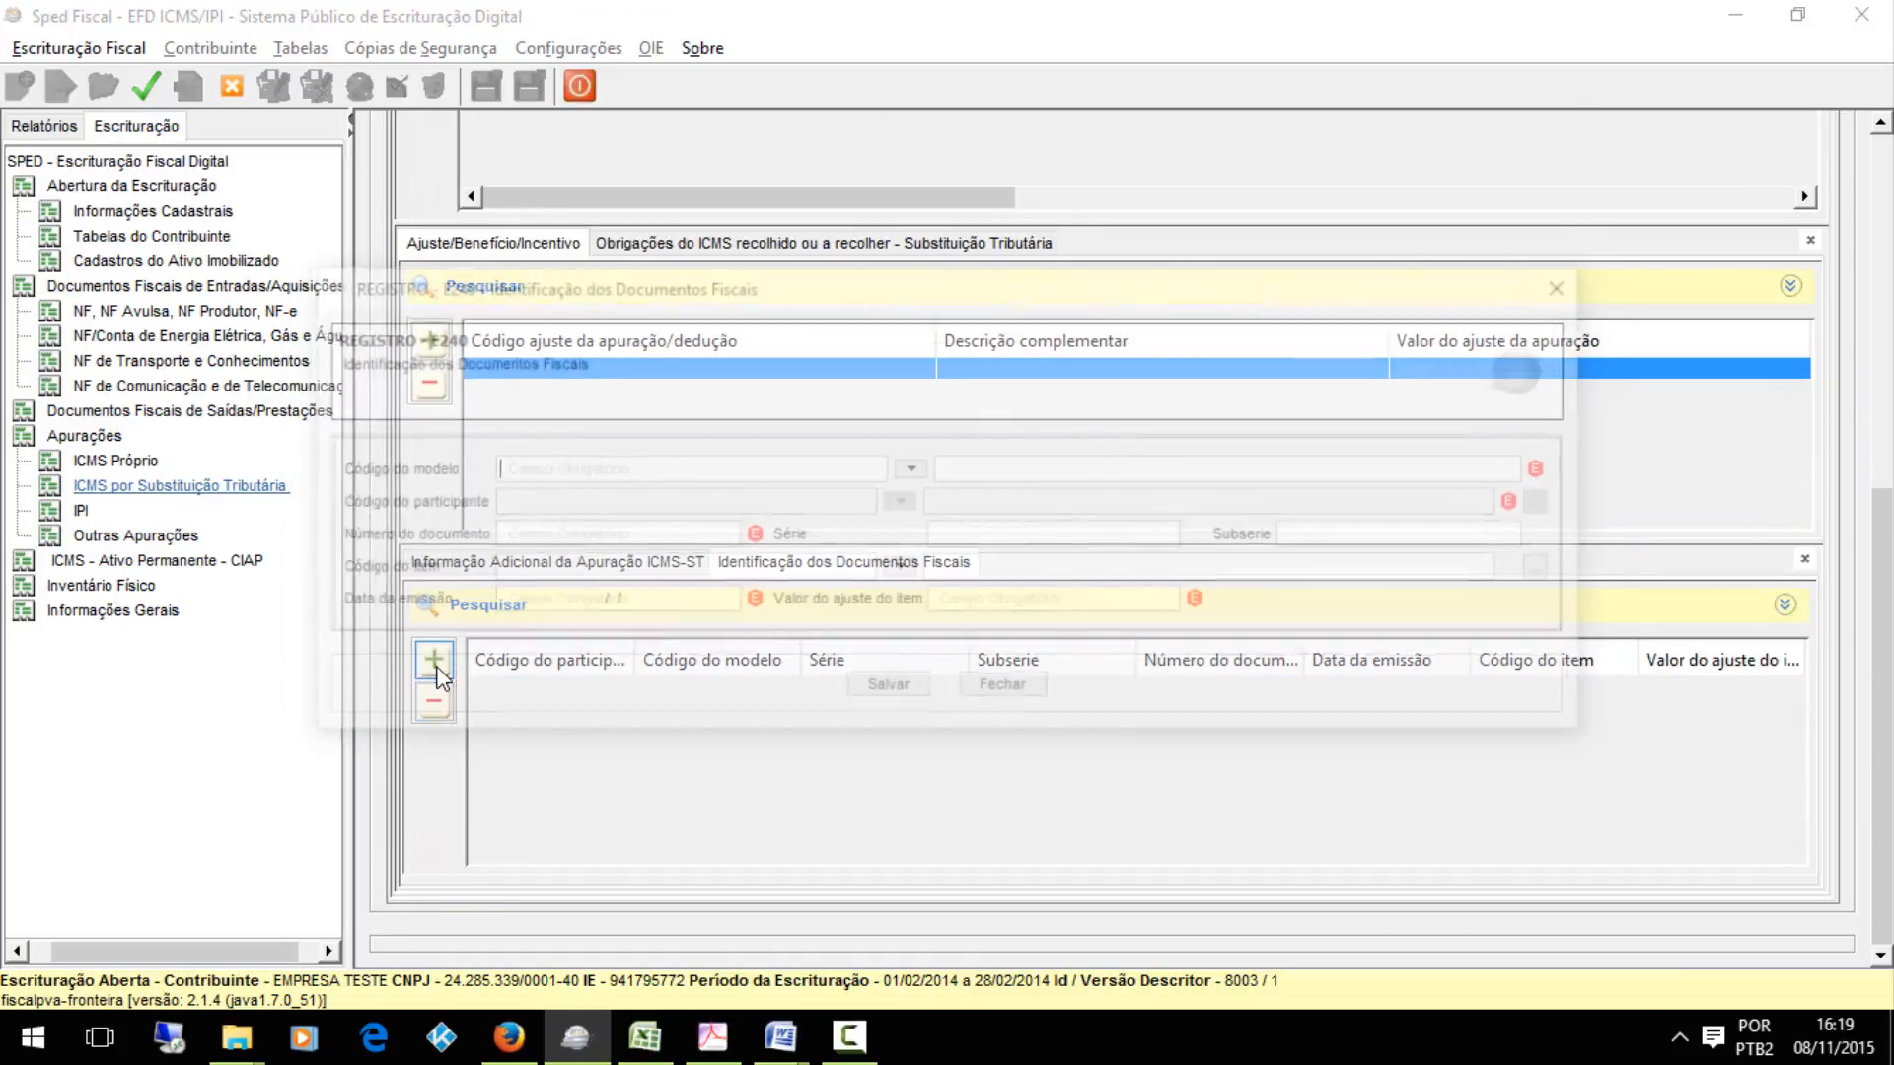
click(888, 687)
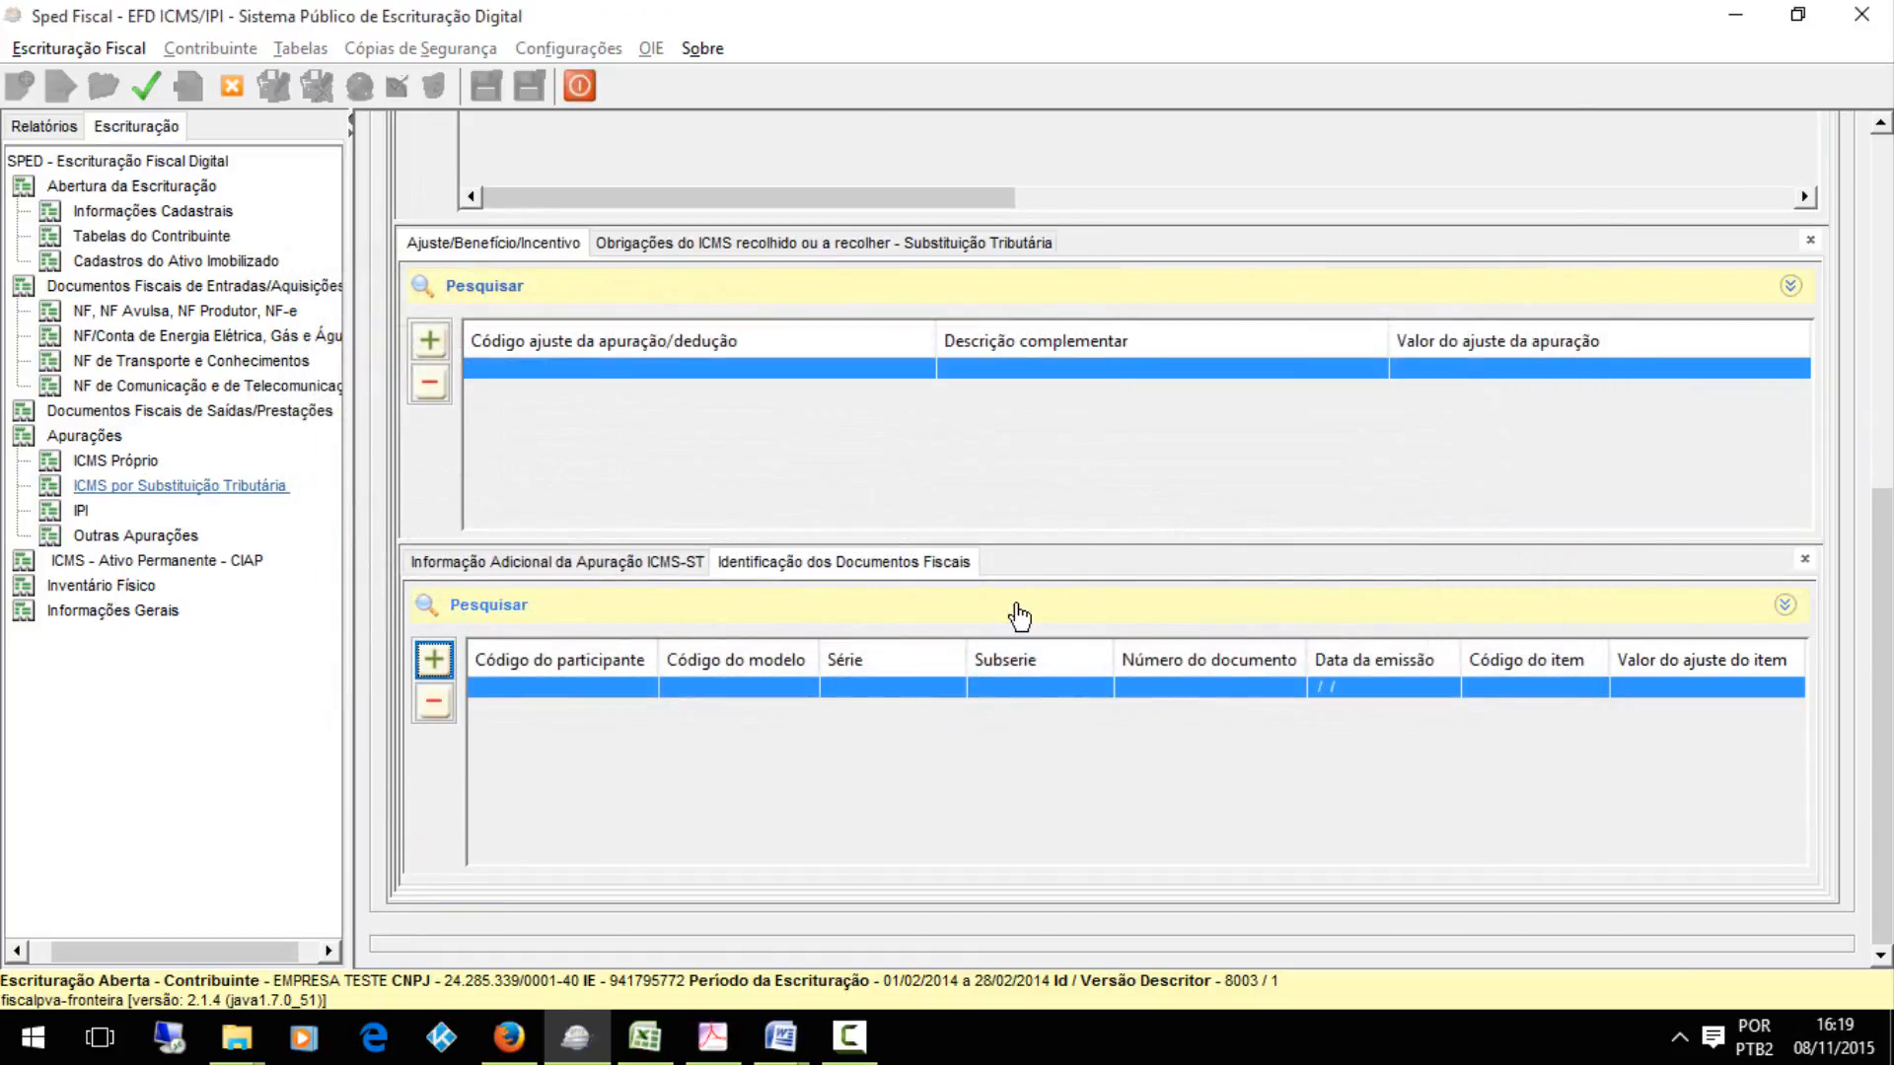
Open Manual_Introdutorio_para_Lancamentos_e_Ajustes_na_EFD_MG.pdf from the VD-9 folder, examine its sections on document adjustments, apuração adjustments and code tables, and close it
mouse_move(781, 1037)
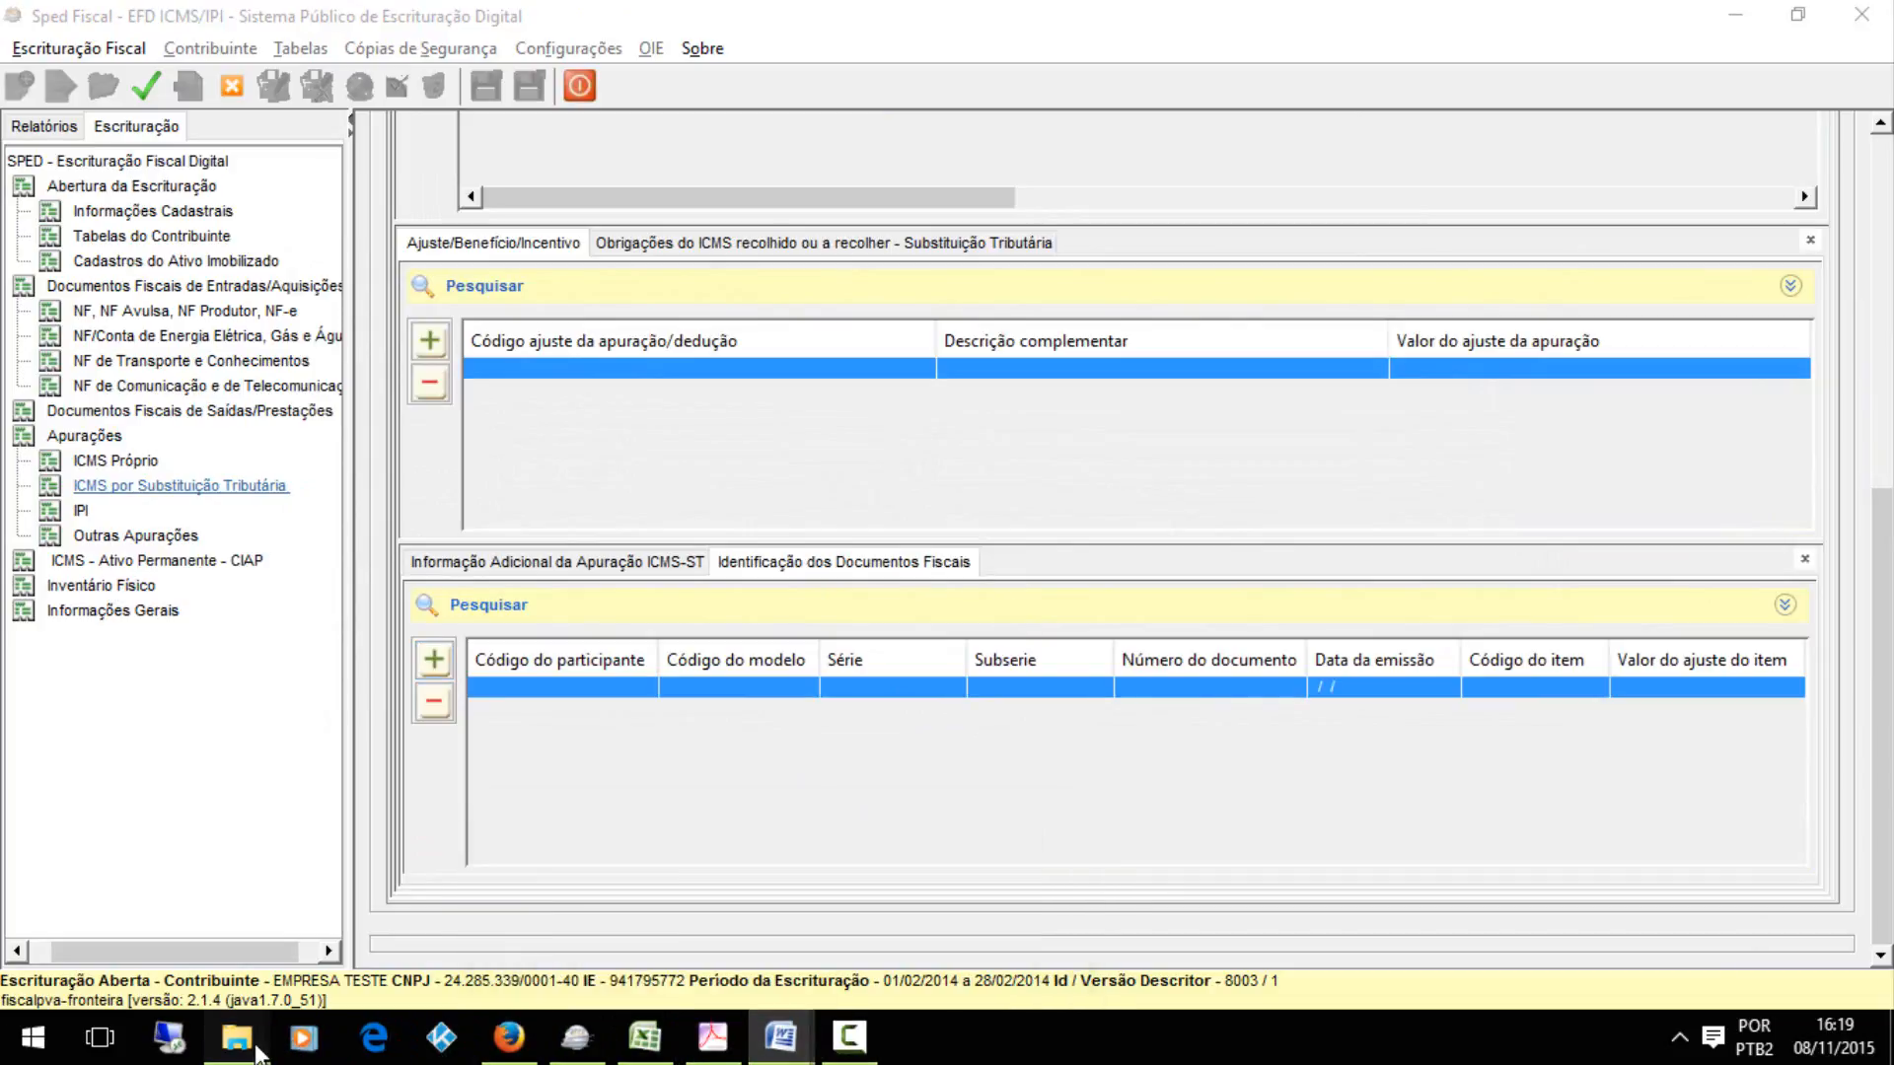
click(202, 903)
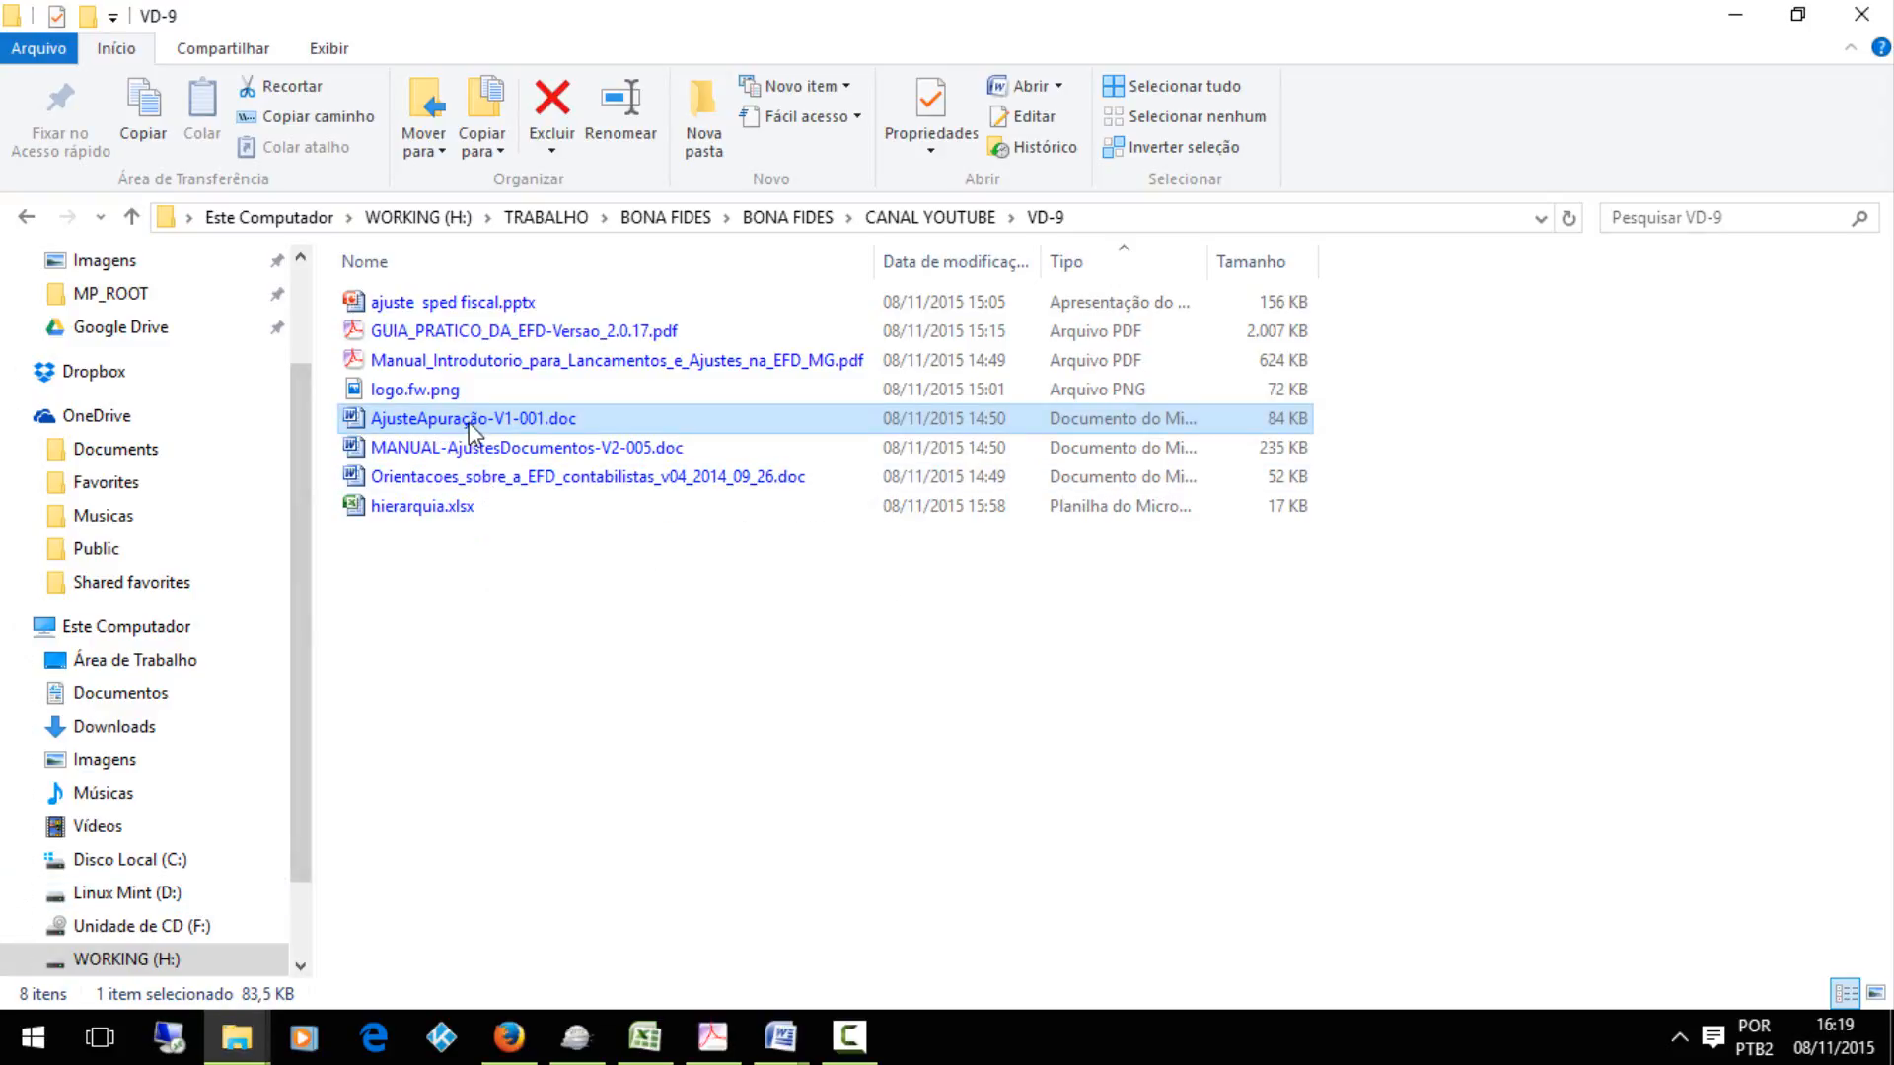
double_click(458, 367)
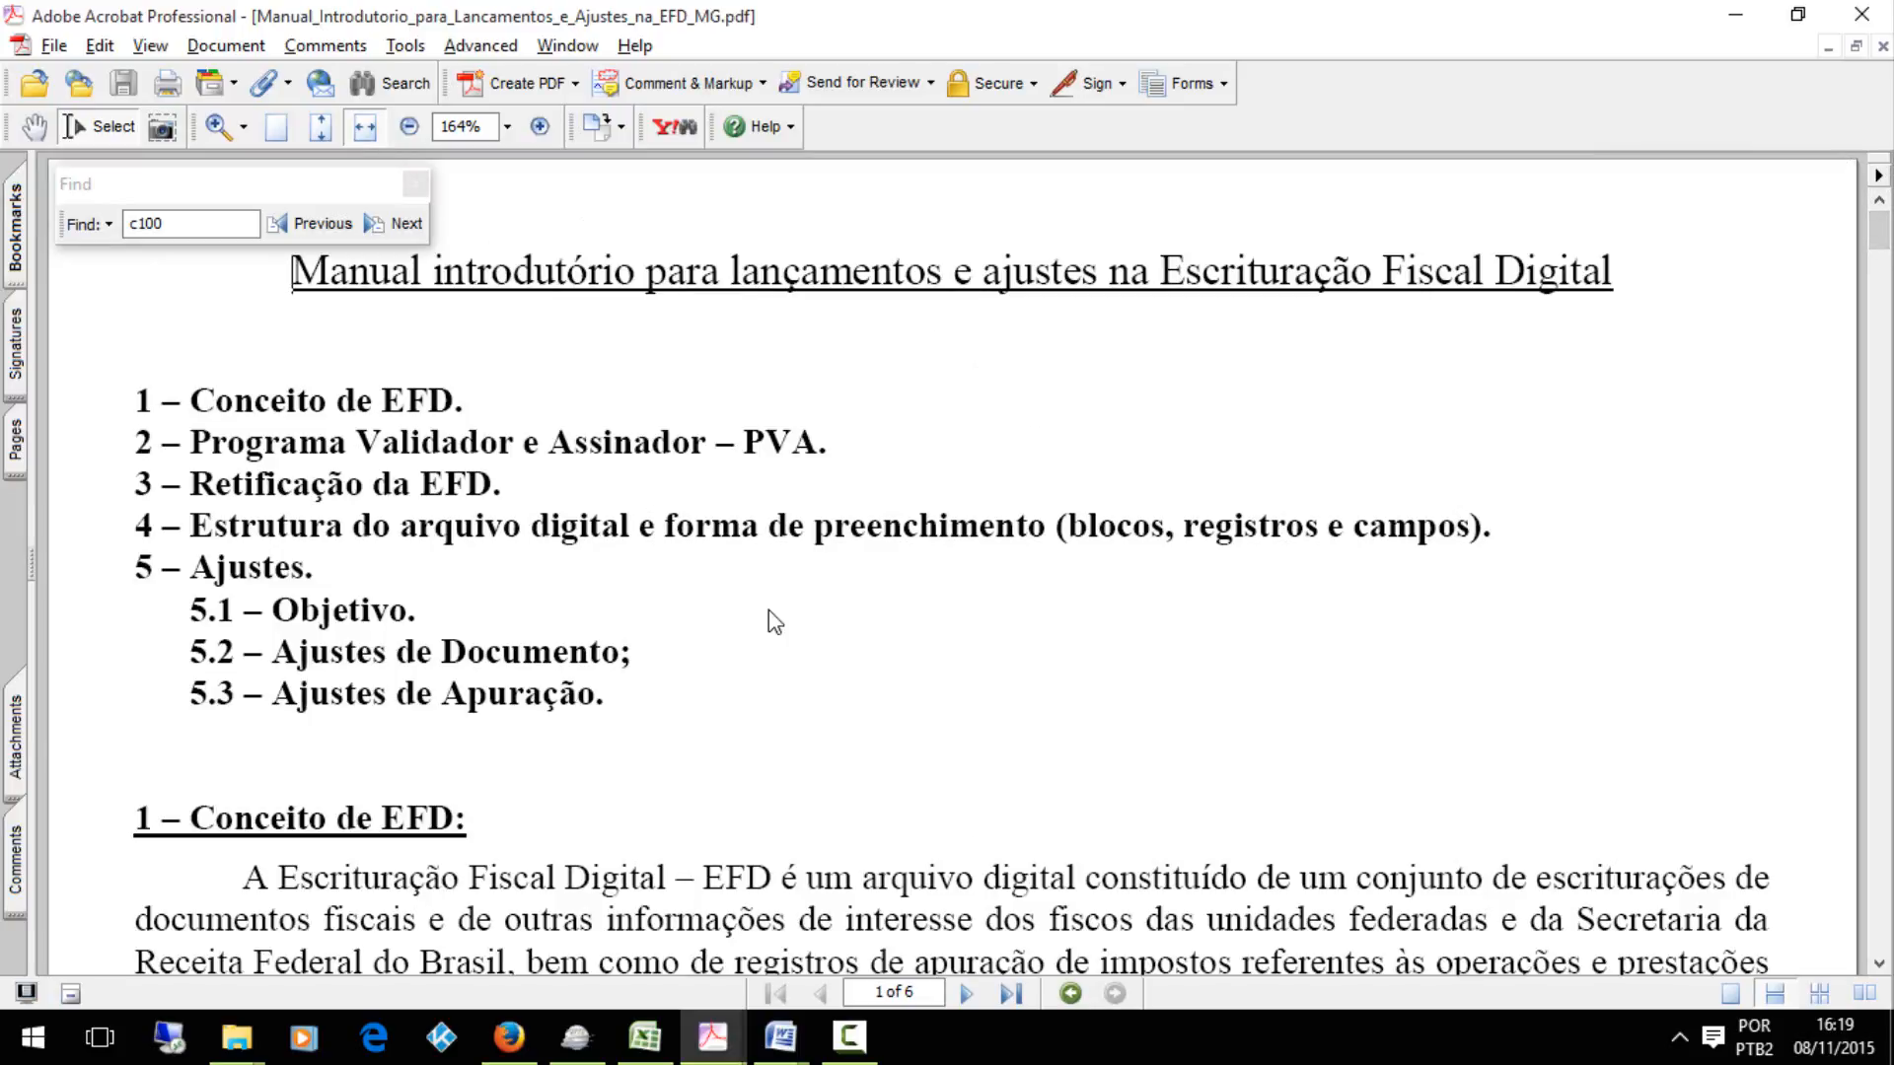
scroll(767, 621, down, 20)
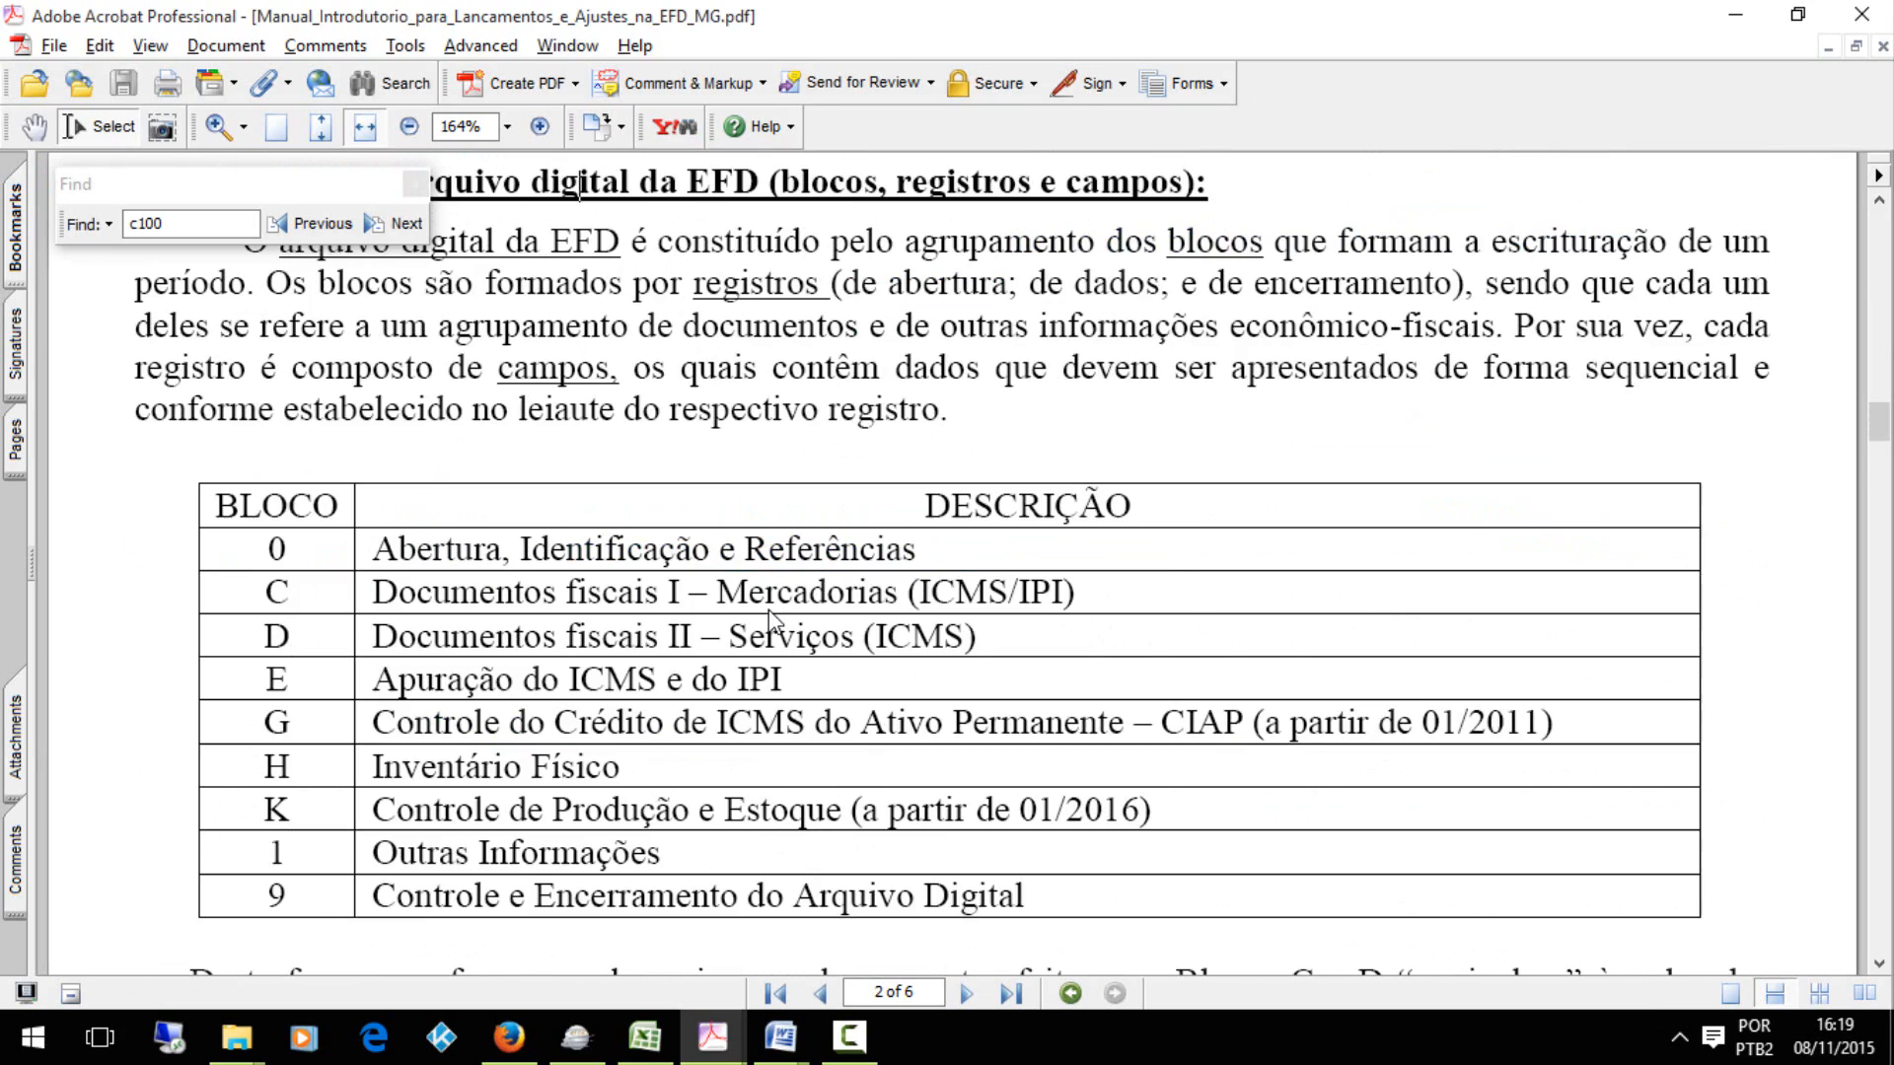
scroll(769, 619, down, 20)
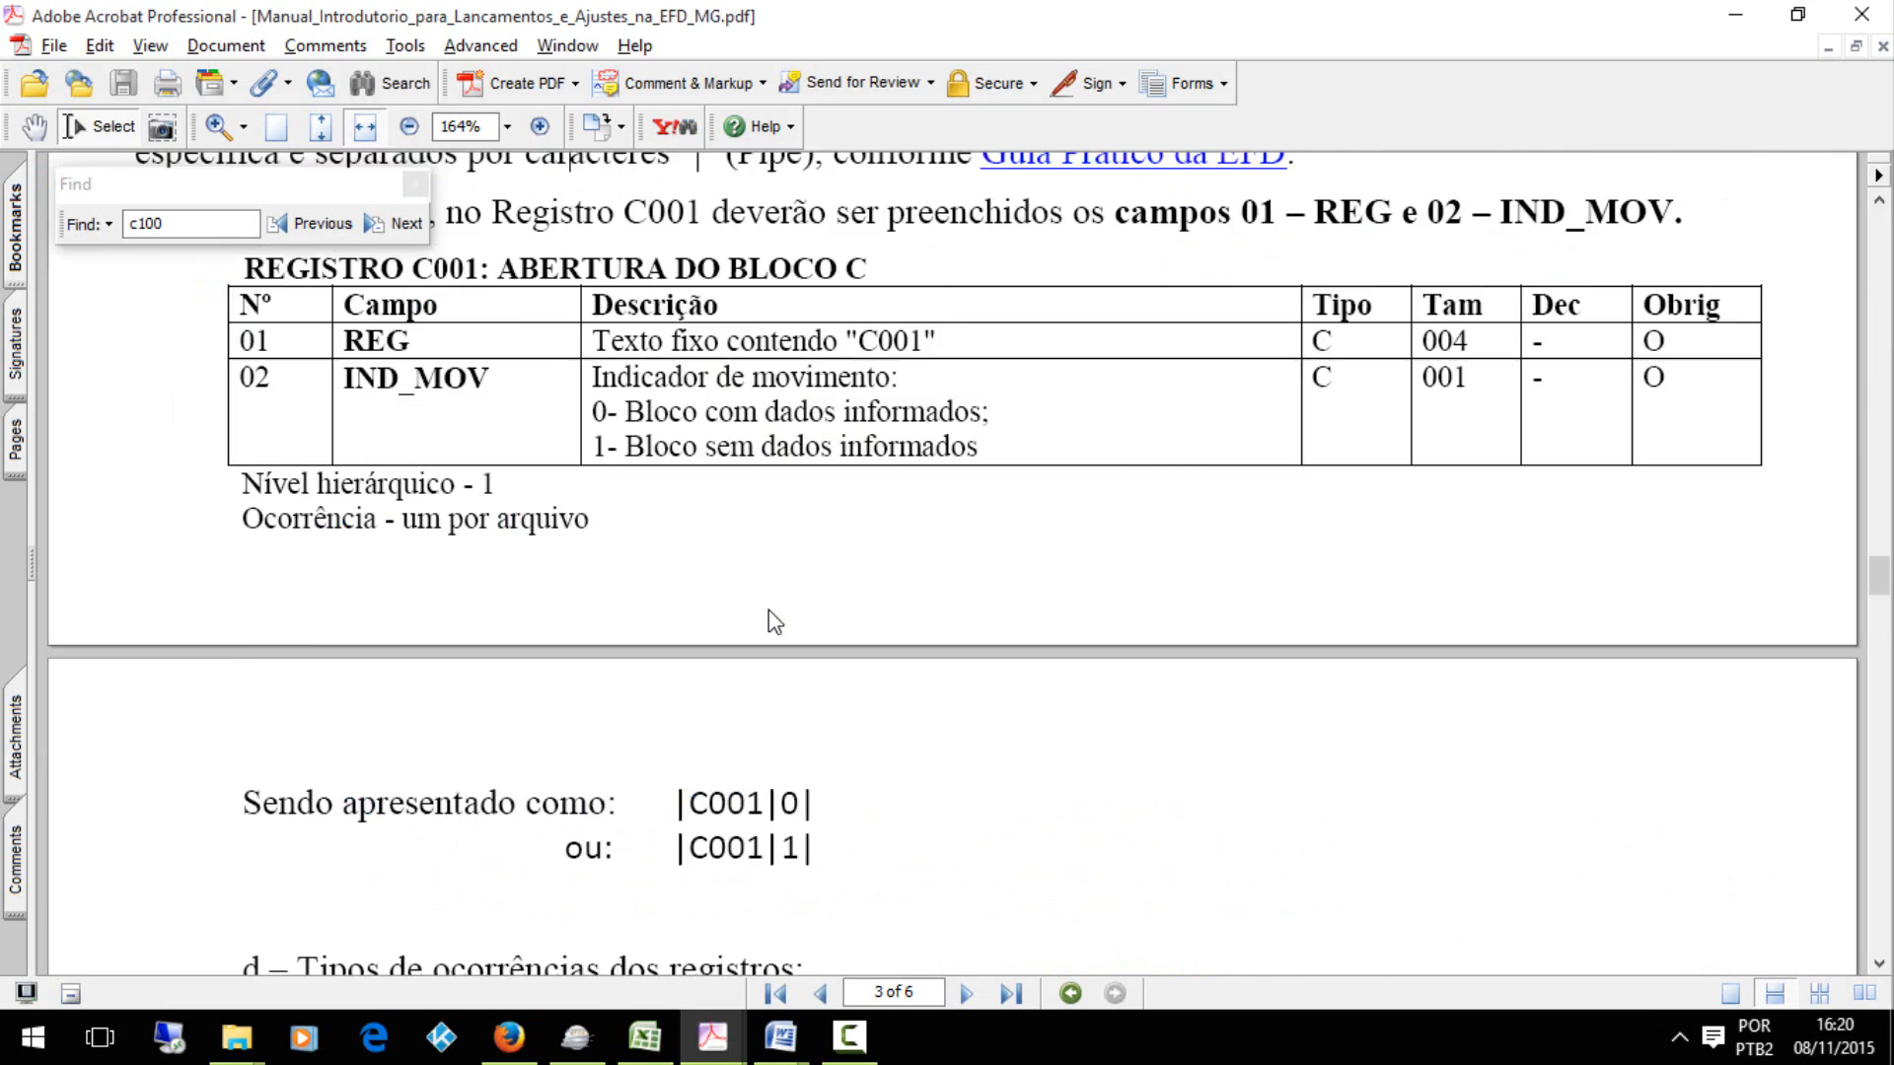
scroll(776, 621, down, 20)
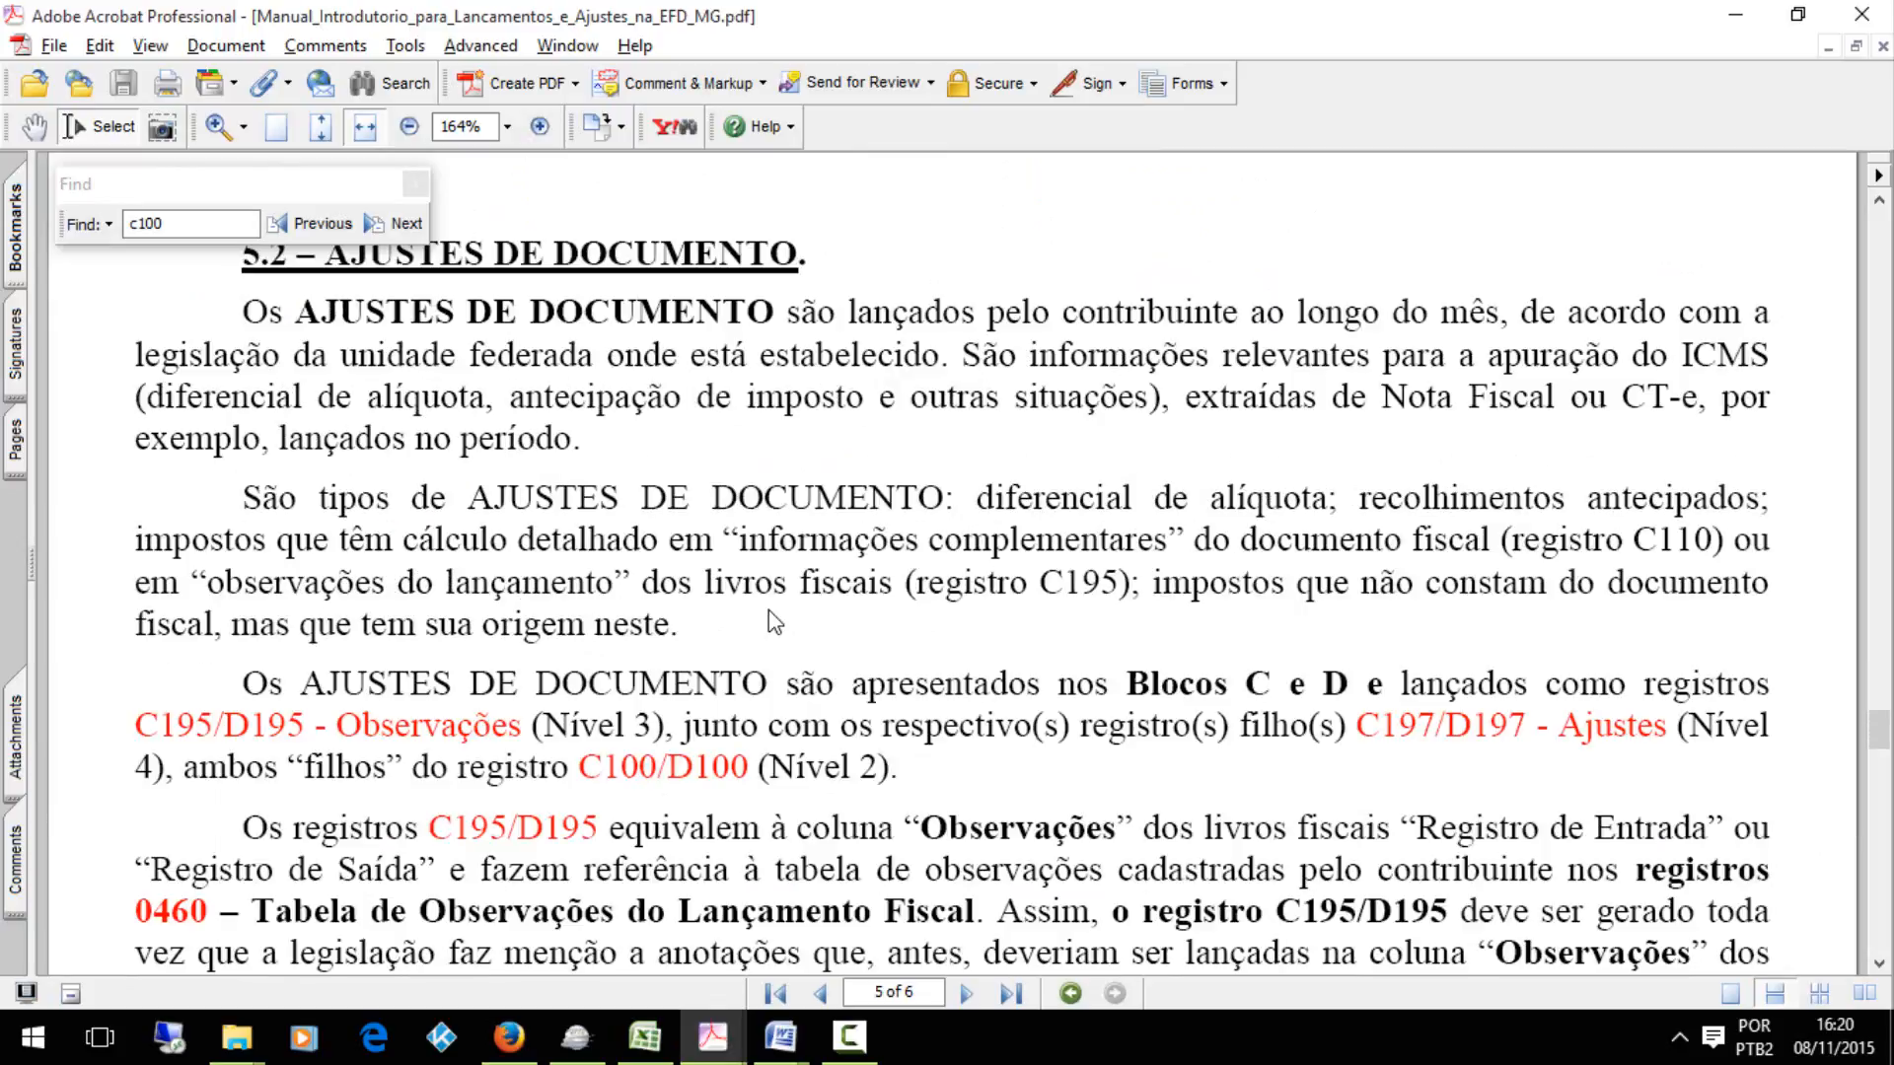
click(1879, 965)
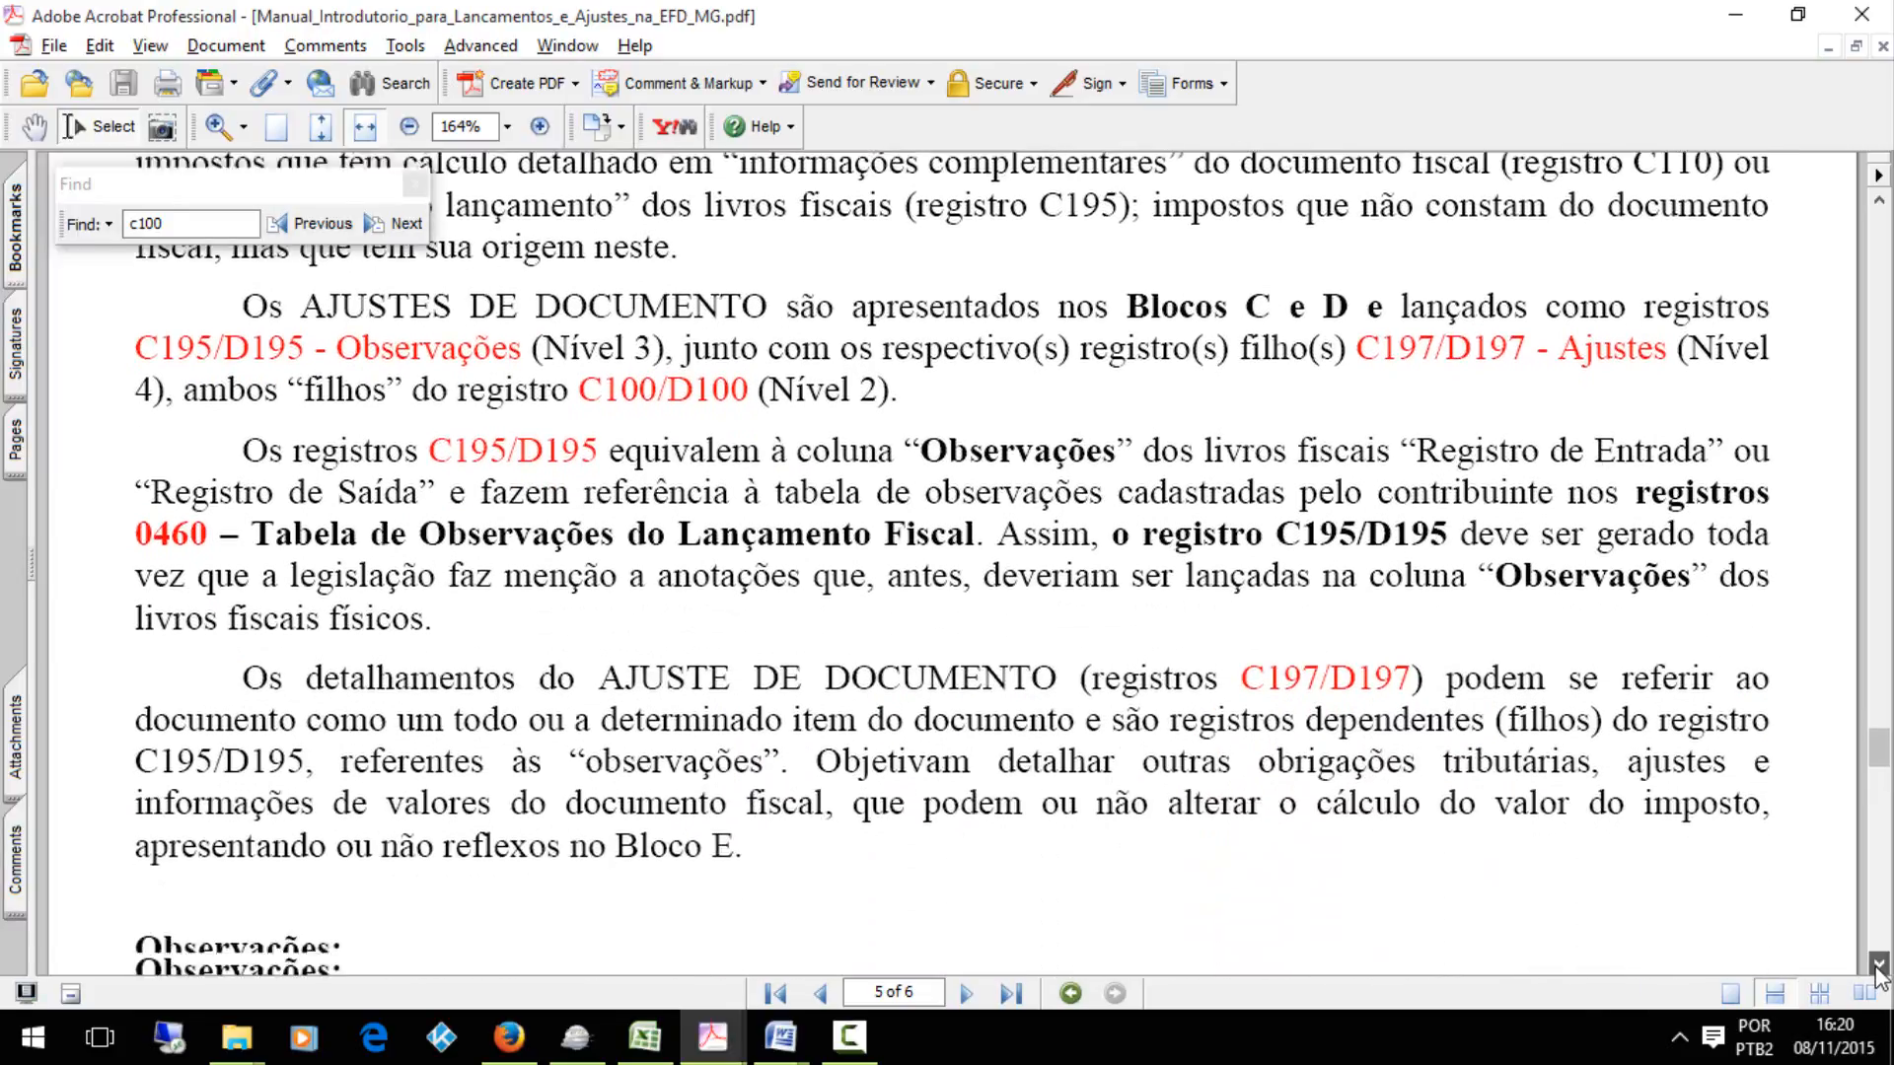
drag(1878, 966, 1879, 844)
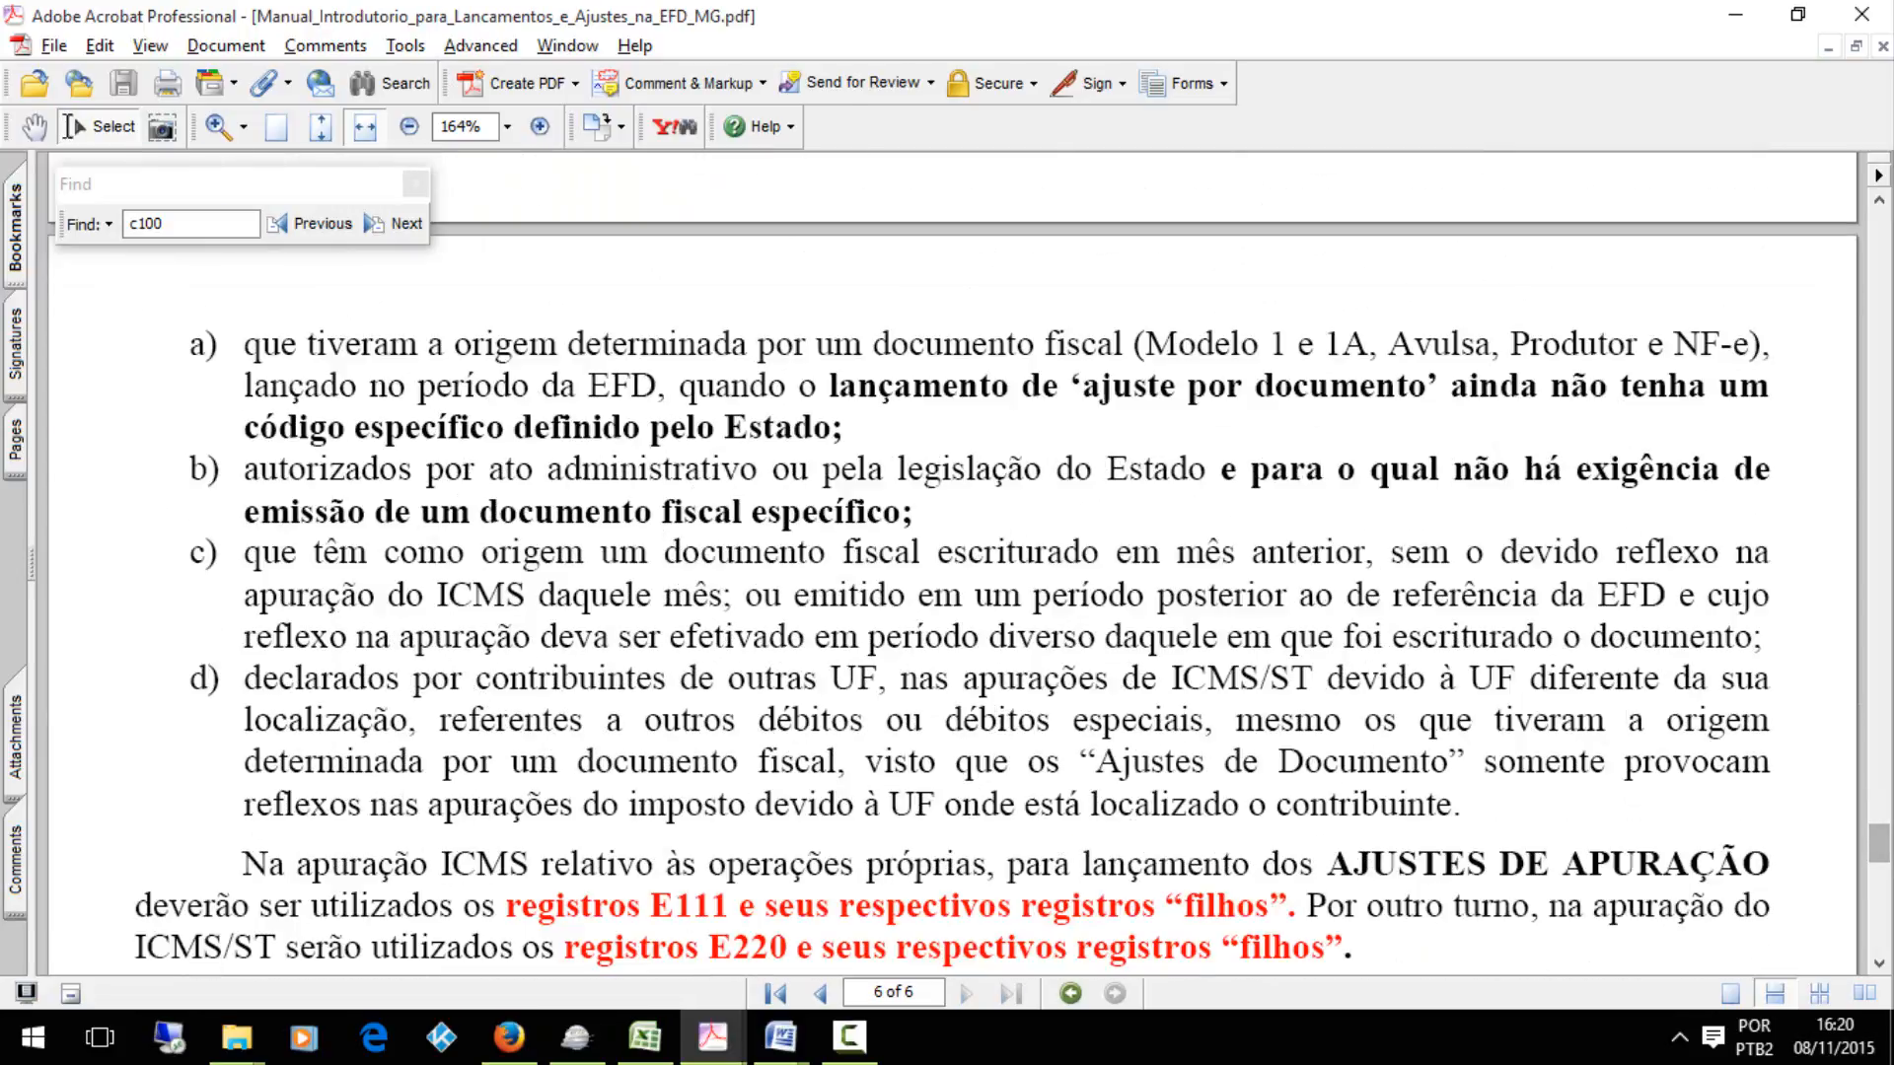
drag(1879, 844, 1880, 915)
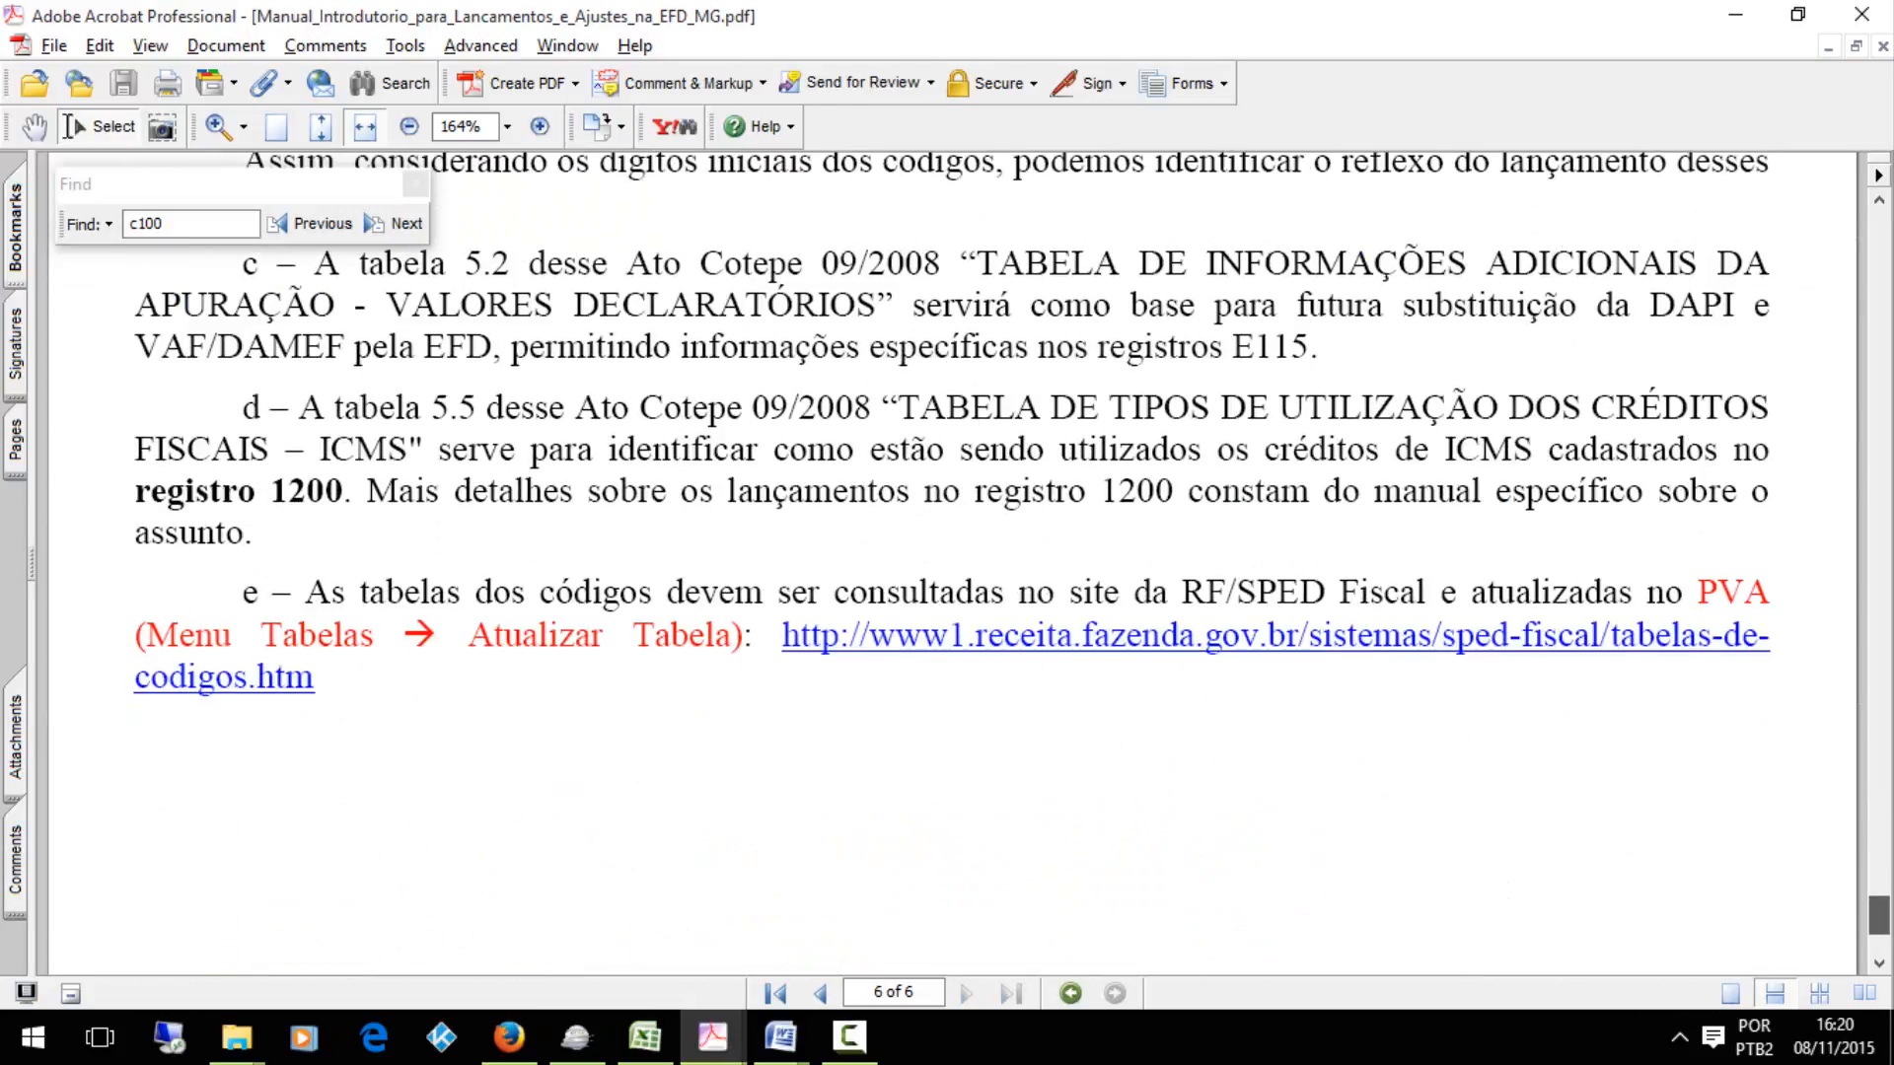
click(1862, 14)
View the Sped Fiscal download page in Firefox and return to the Sped Fiscal program
mouse_move(756, 1036)
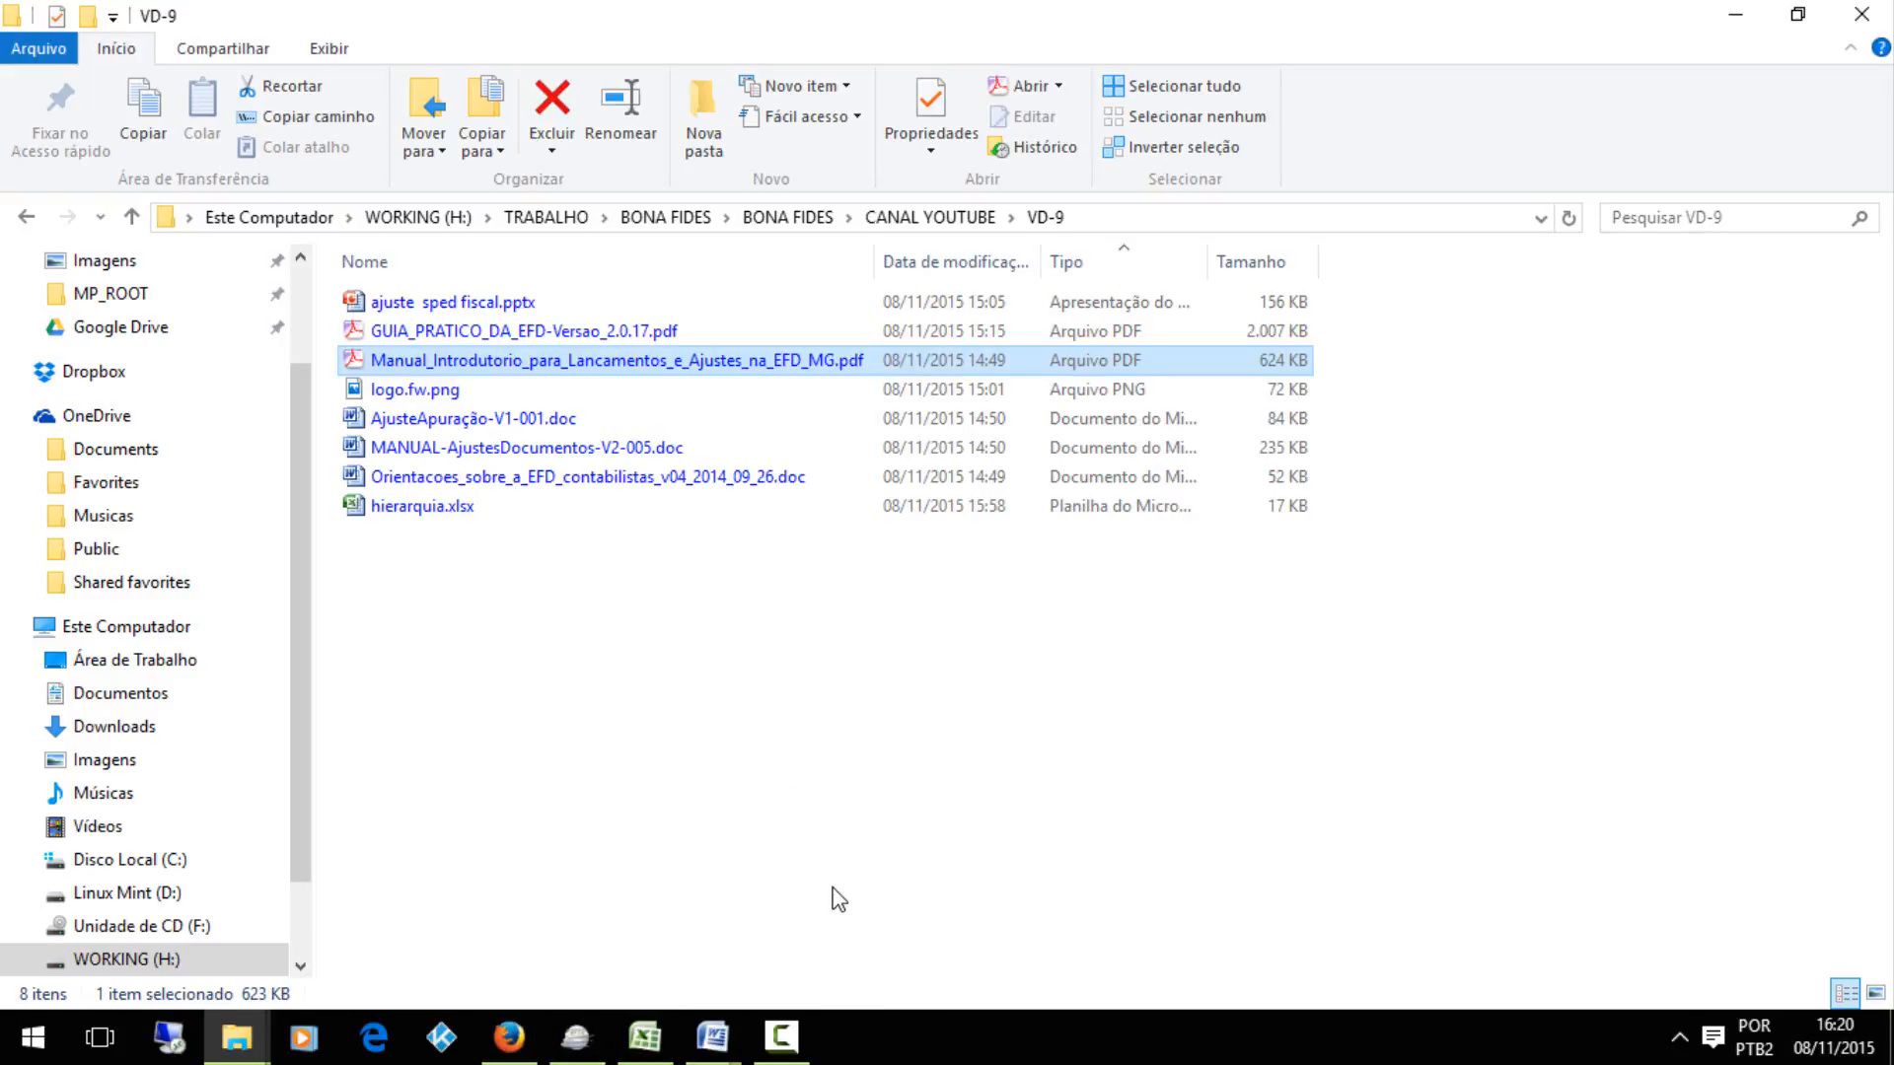
click(509, 1034)
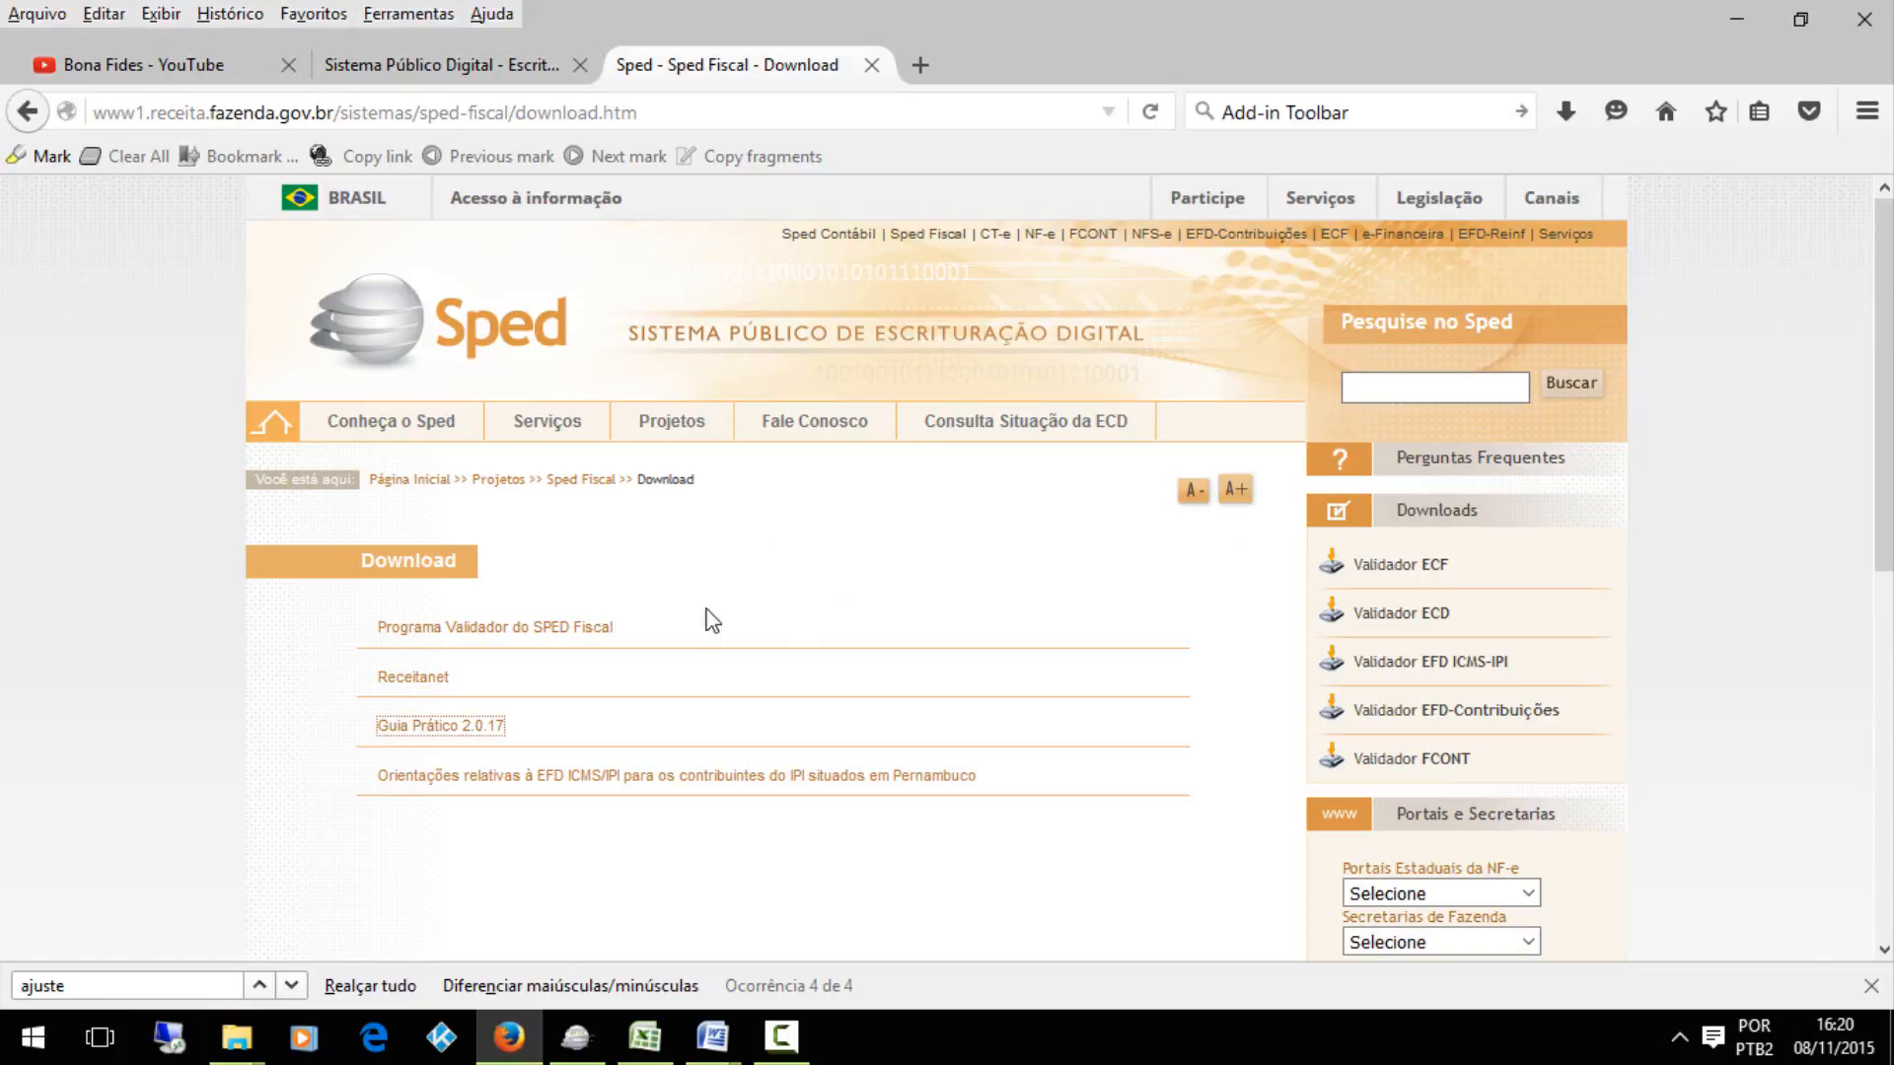
click(631, 863)
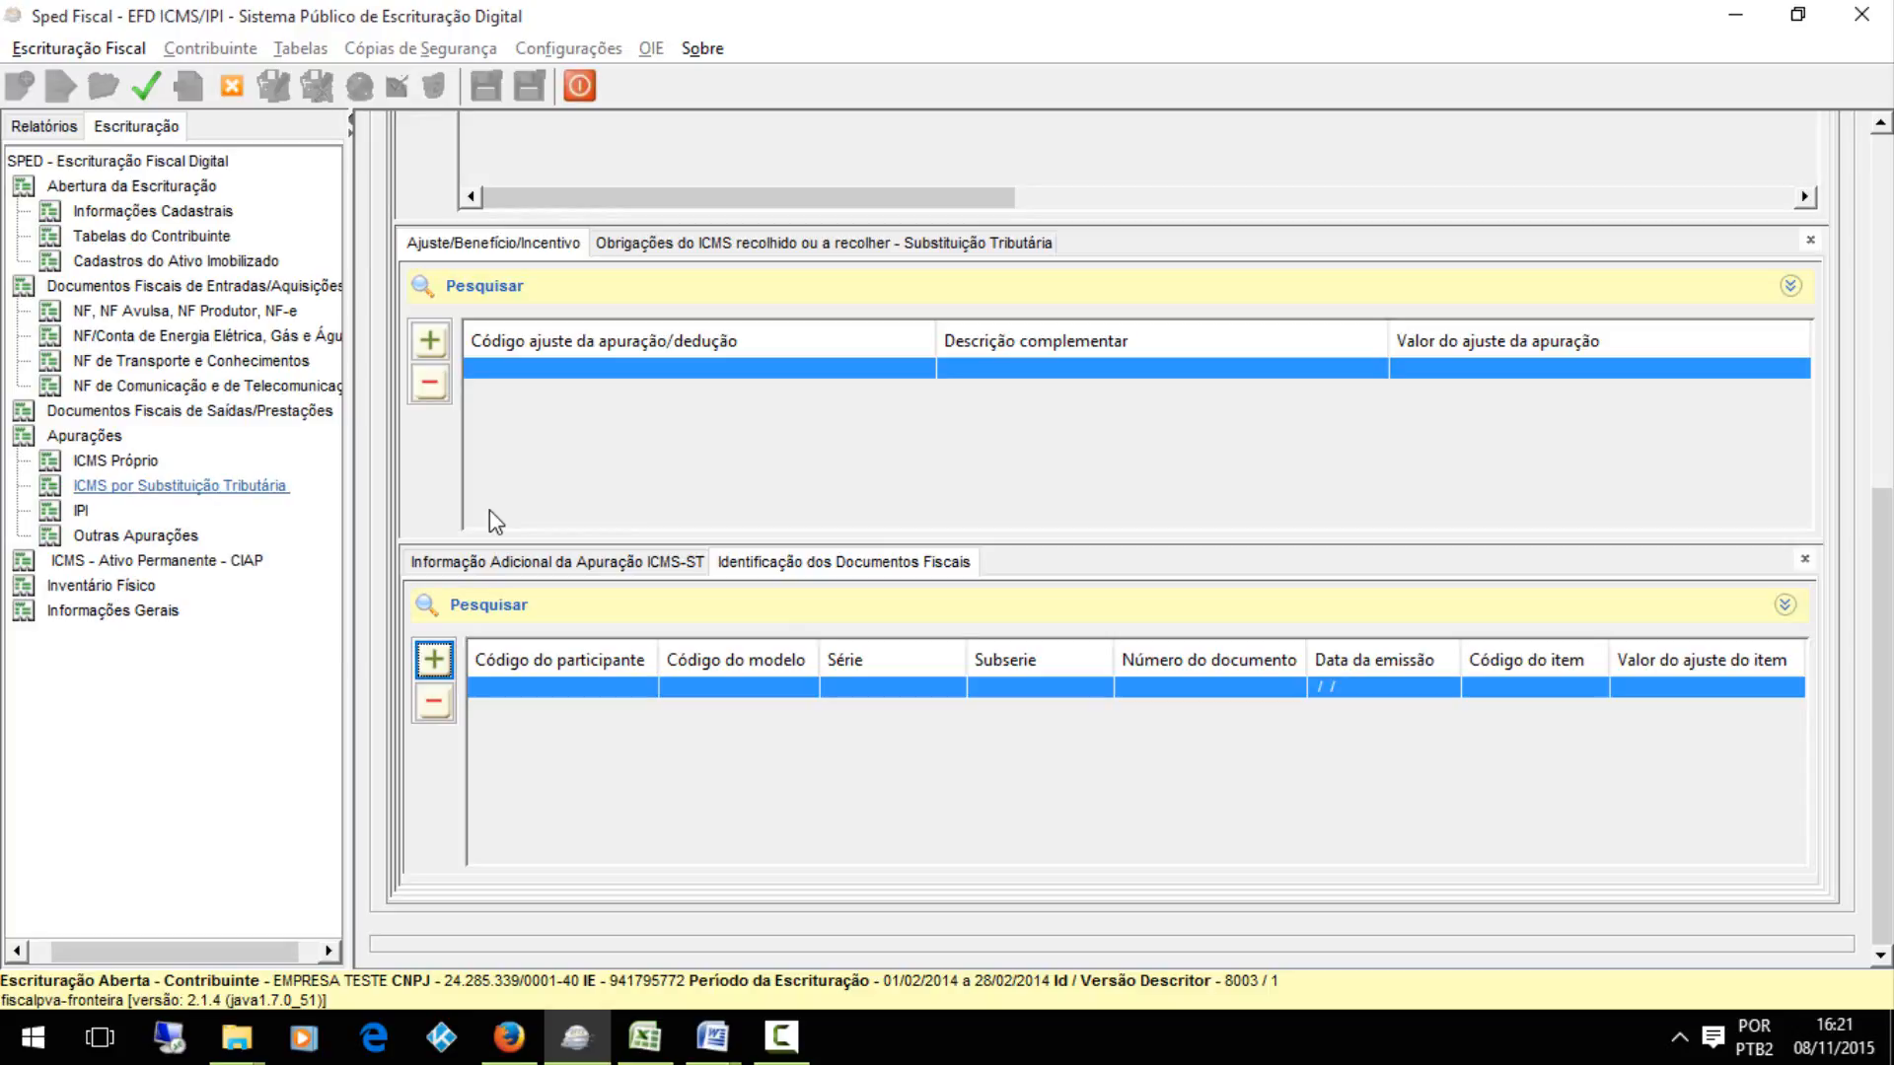
View the ICMS Próprio period and the ICMS por Substituição Tributária MG period with its Valores de Apuração
click(124, 461)
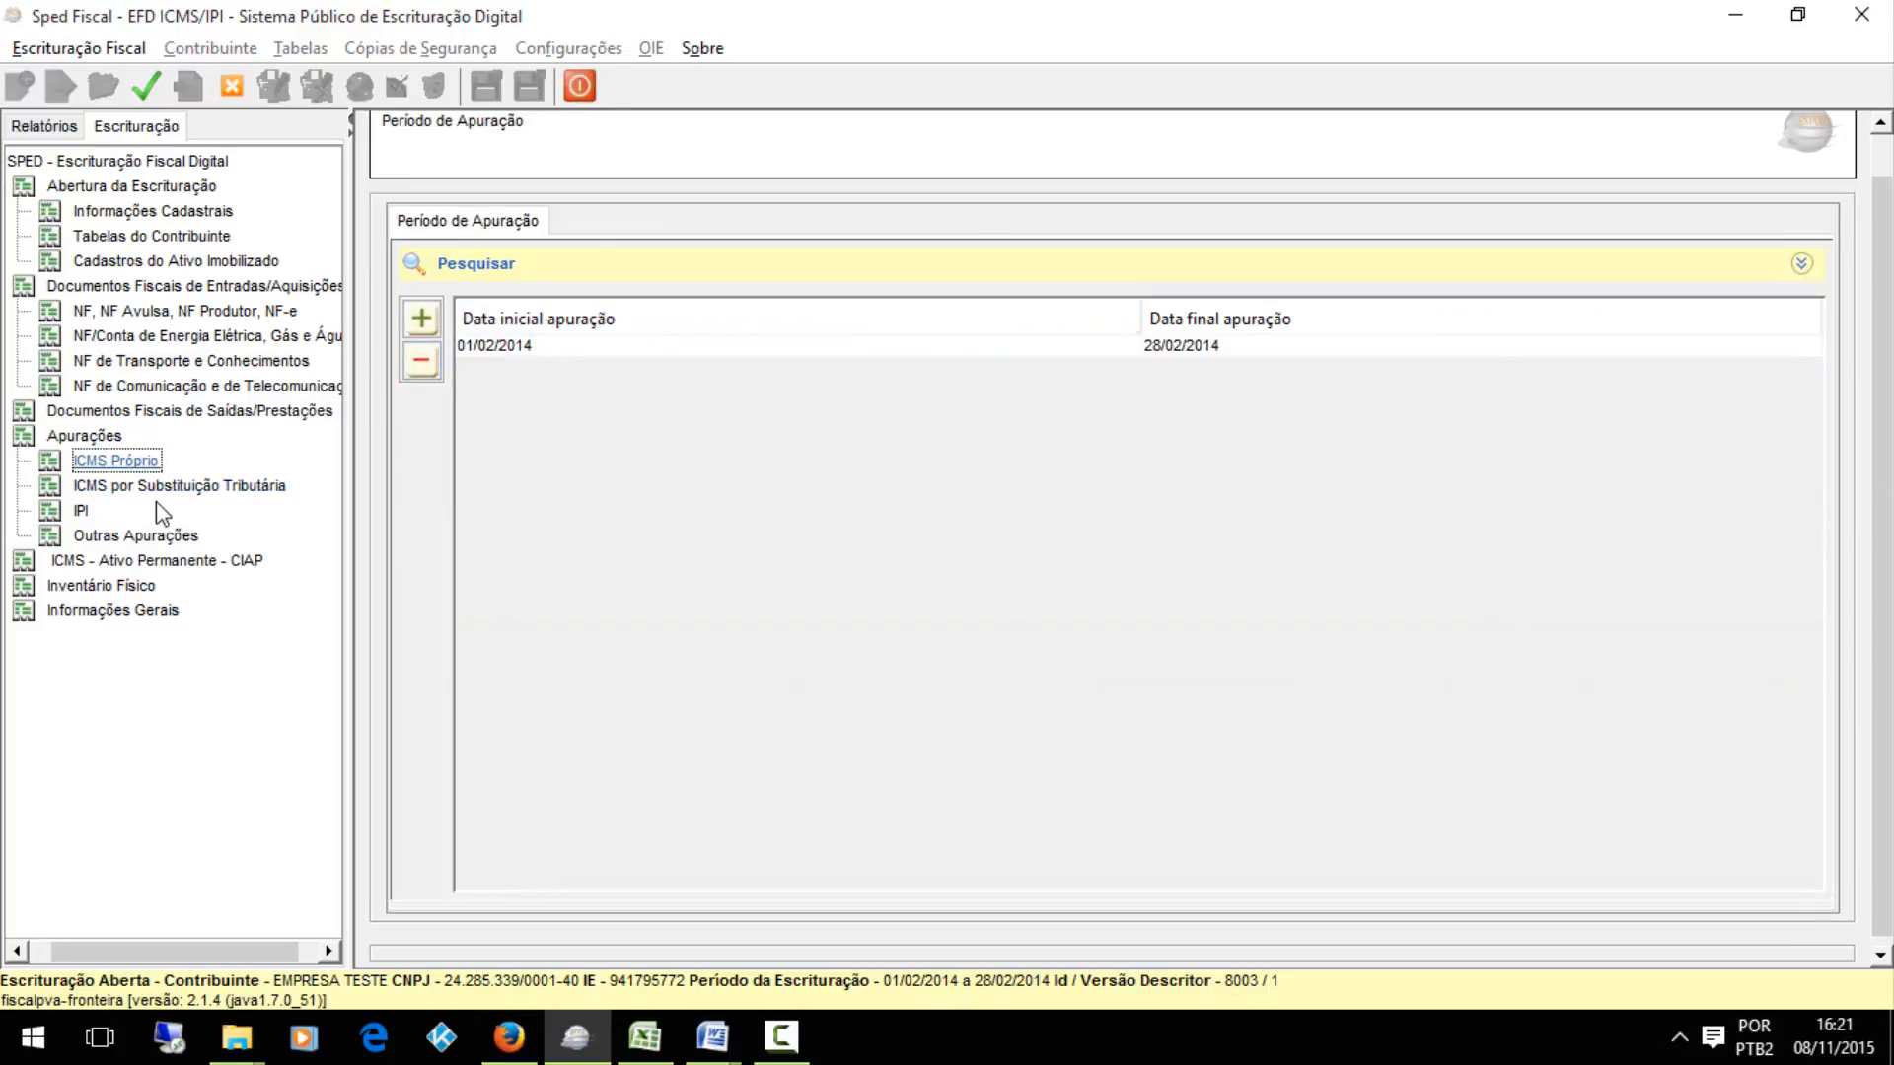
click(166, 486)
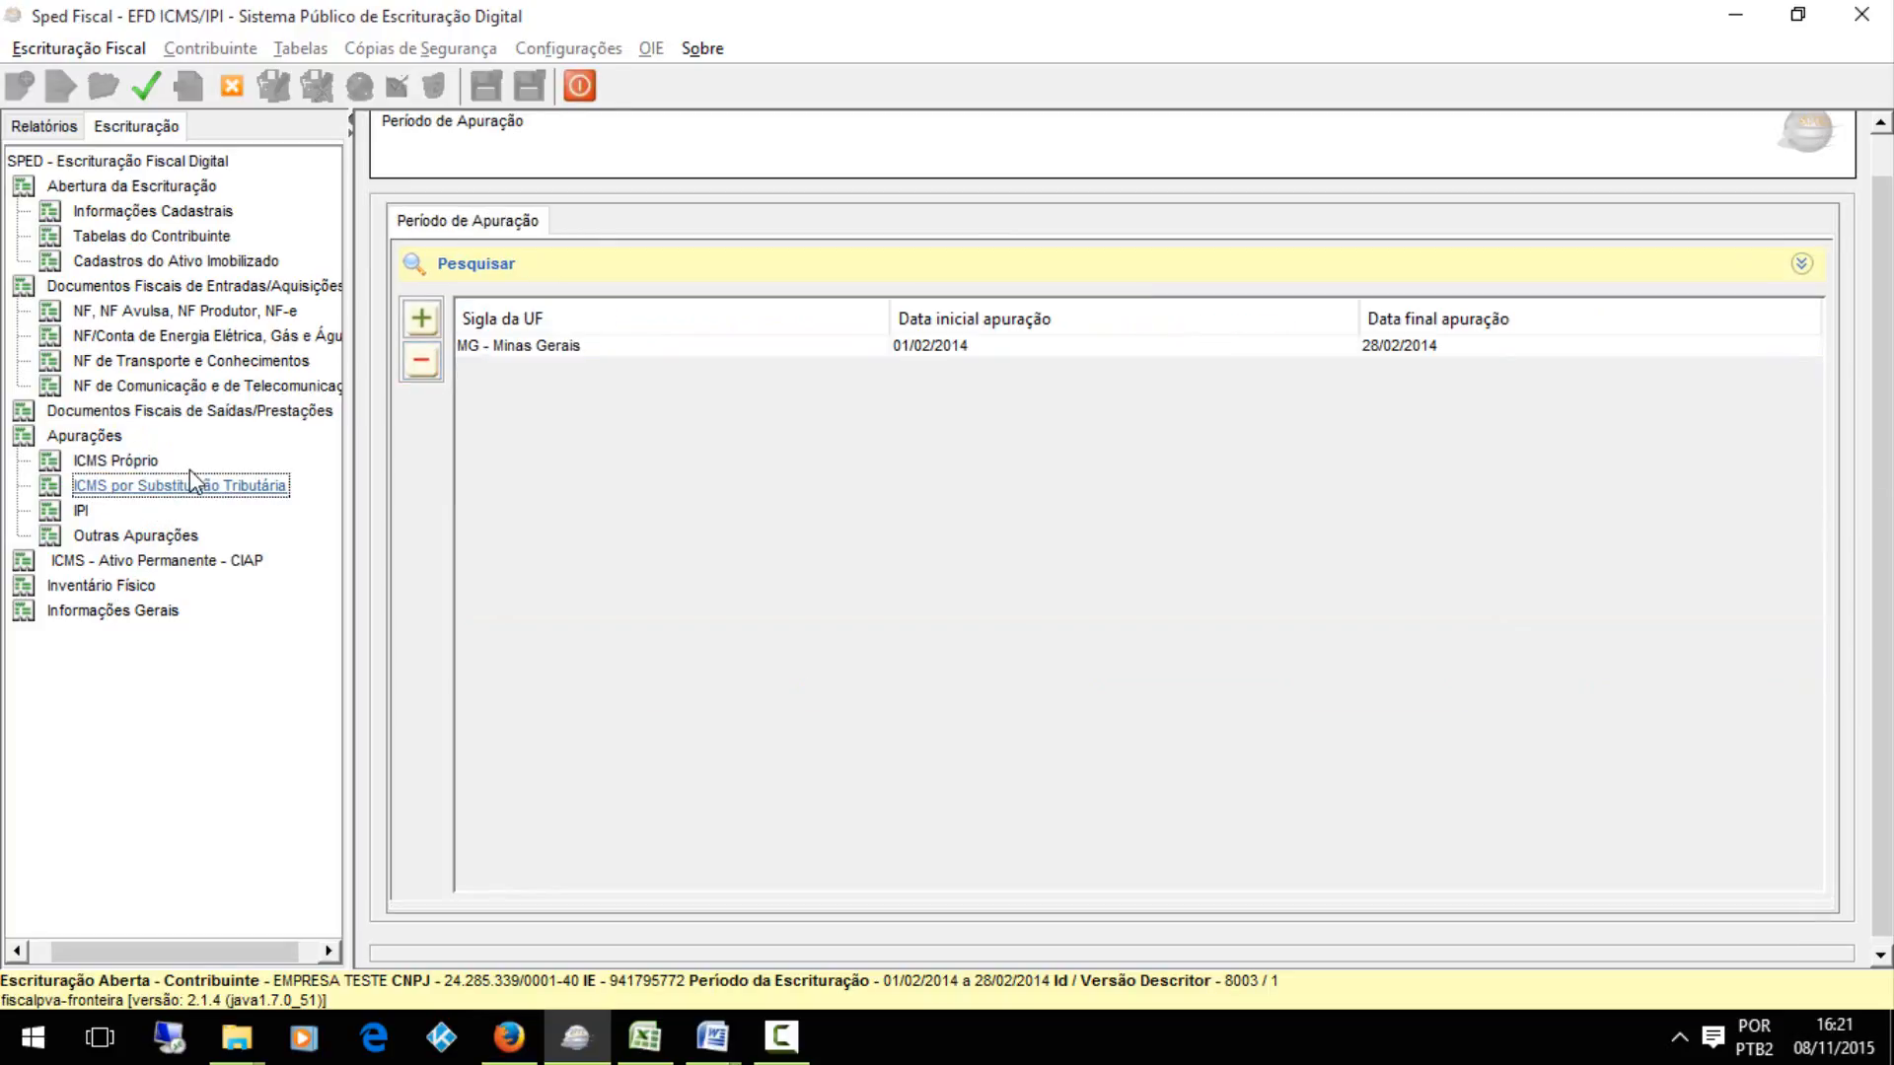
click(668, 348)
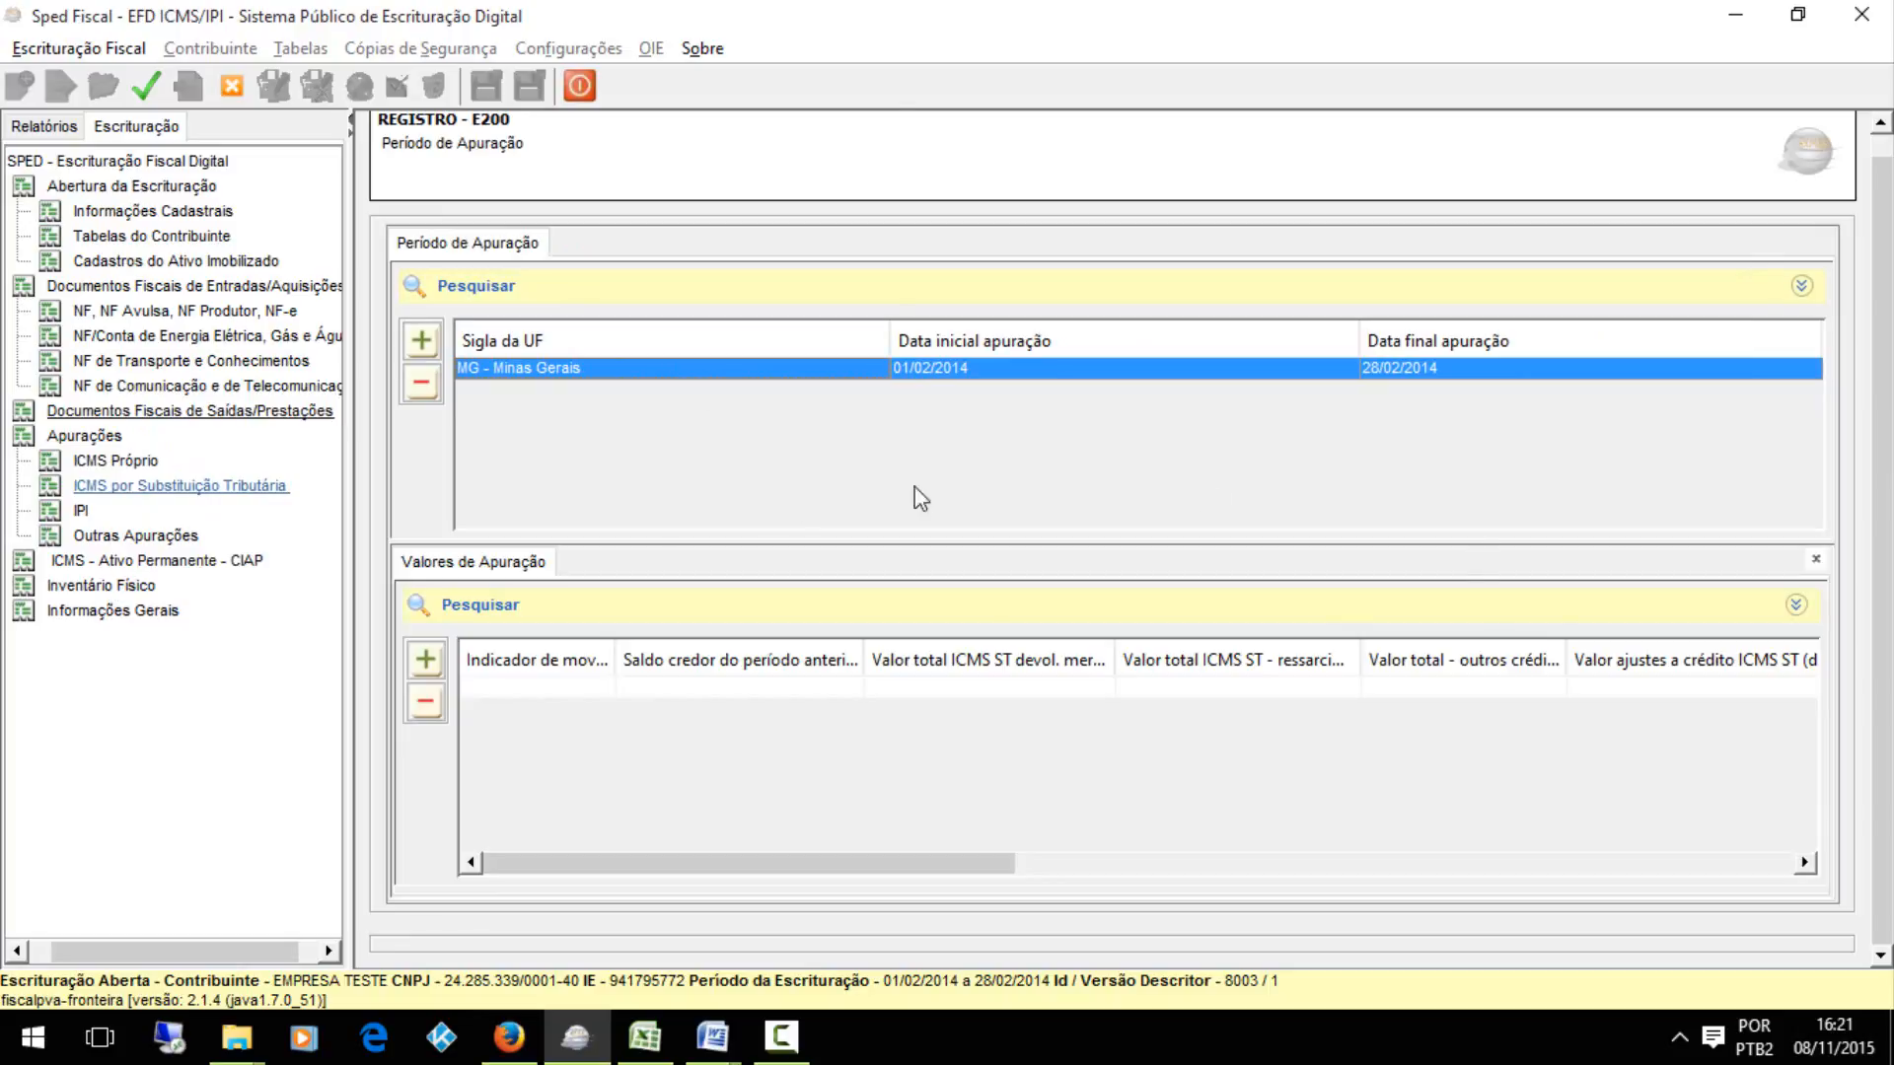
drag(1886, 281, 1886, 177)
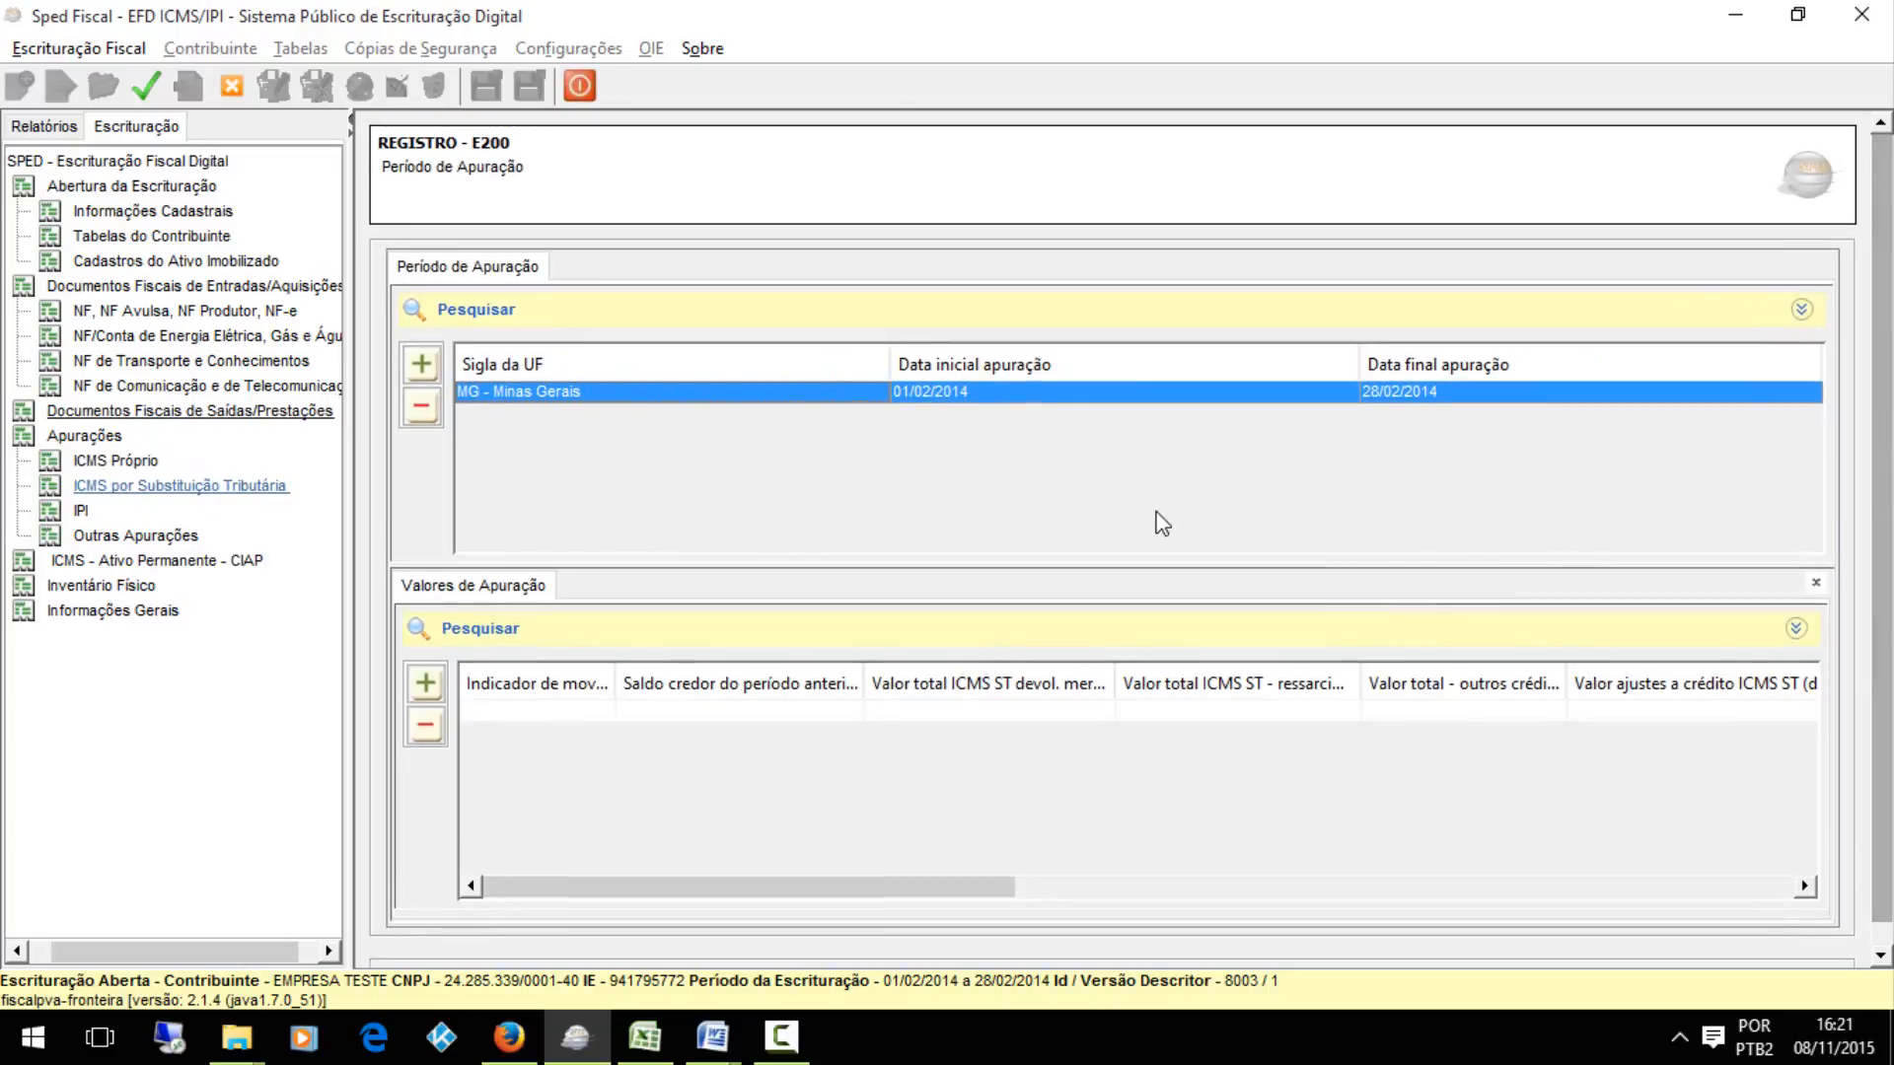